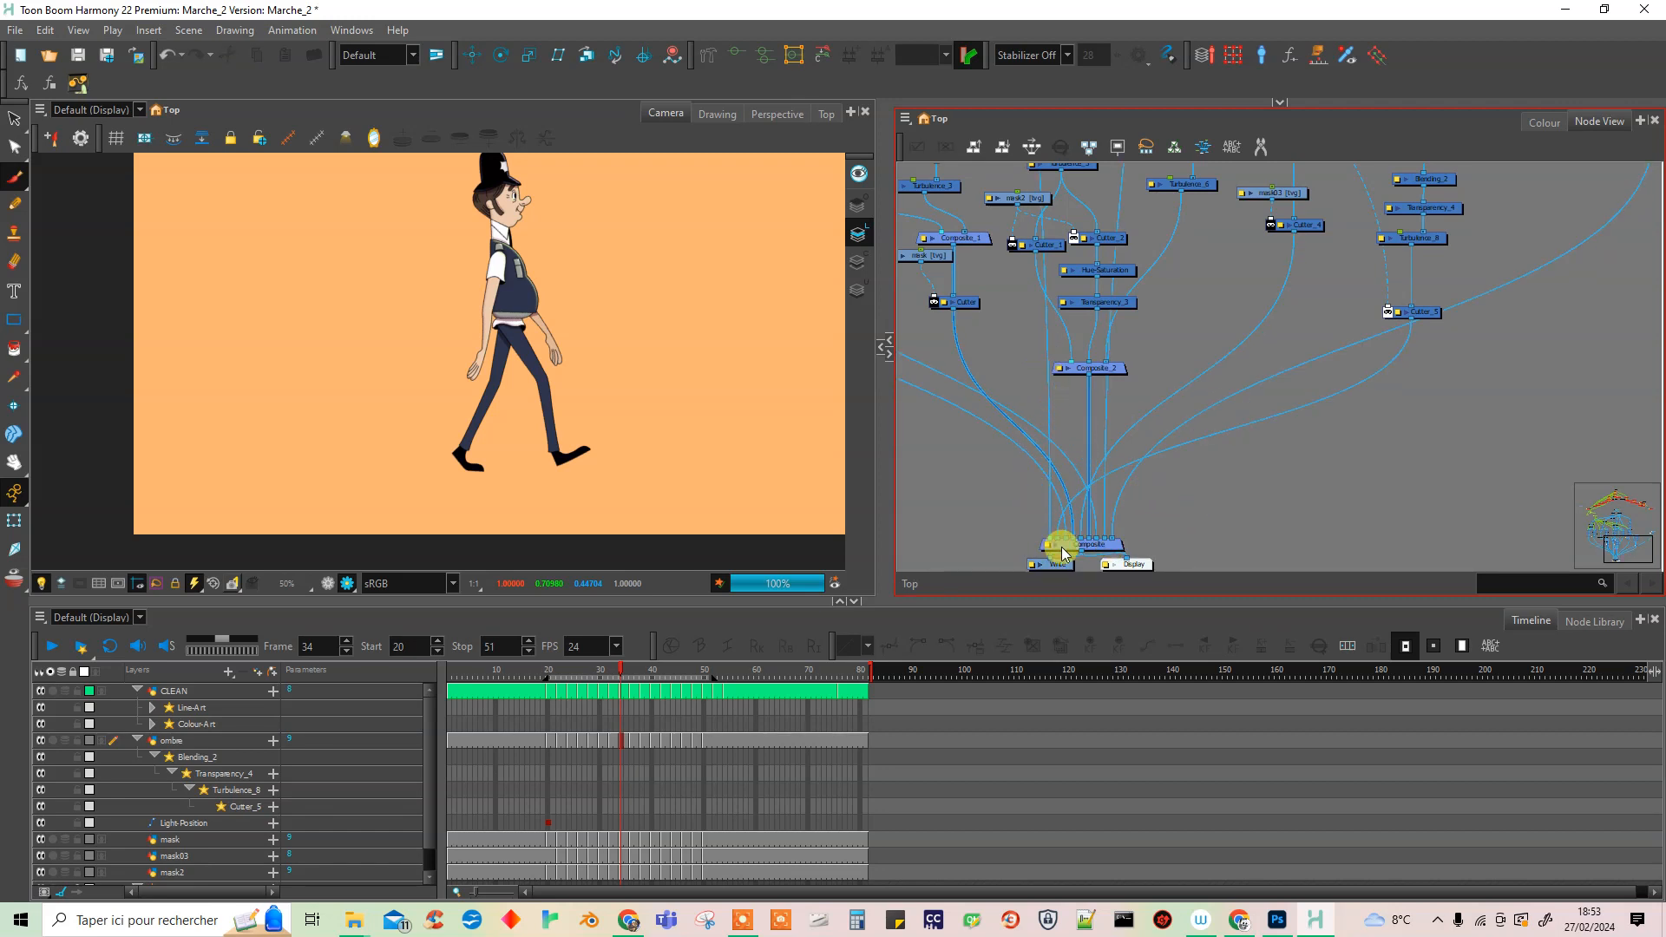
Insert a pasted Composite node between the main Composite and the Write and Display nodes, and connect the line-art branch to it.
mouse_move(1111, 554)
mouse_down()
mouse_move(1112, 435)
mouse_move(1073, 484)
mouse_move(1126, 557)
mouse_up()
key(ctrl+v)
drag(1095, 484, 1125, 507)
click(1060, 407)
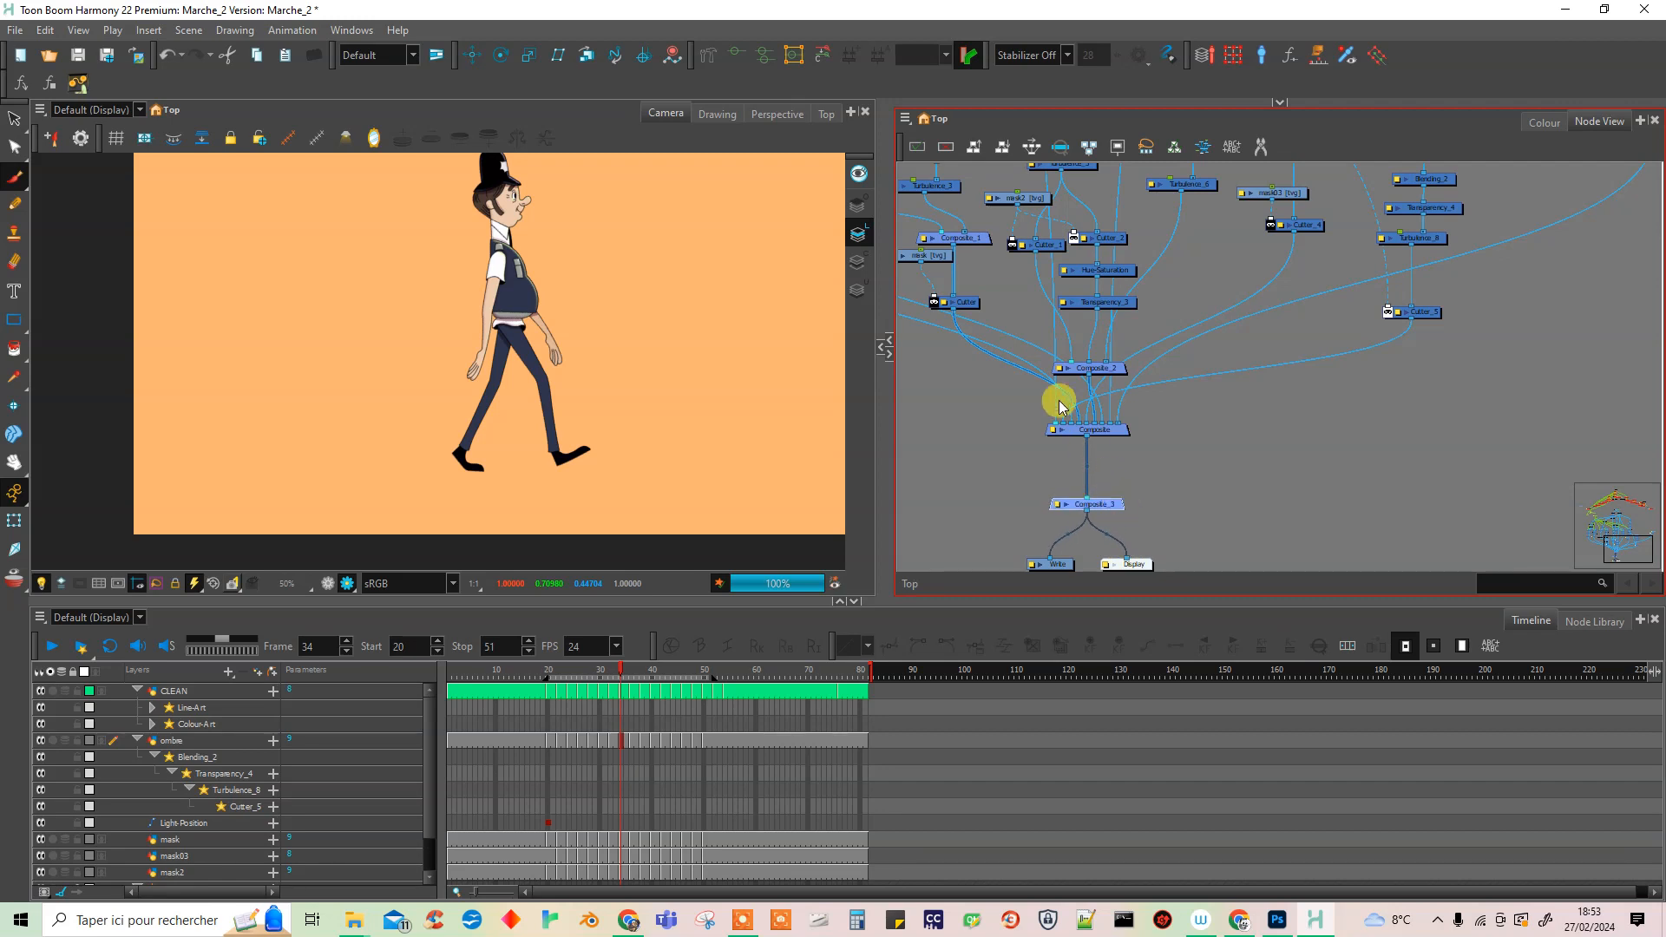
drag(1057, 427, 970, 479)
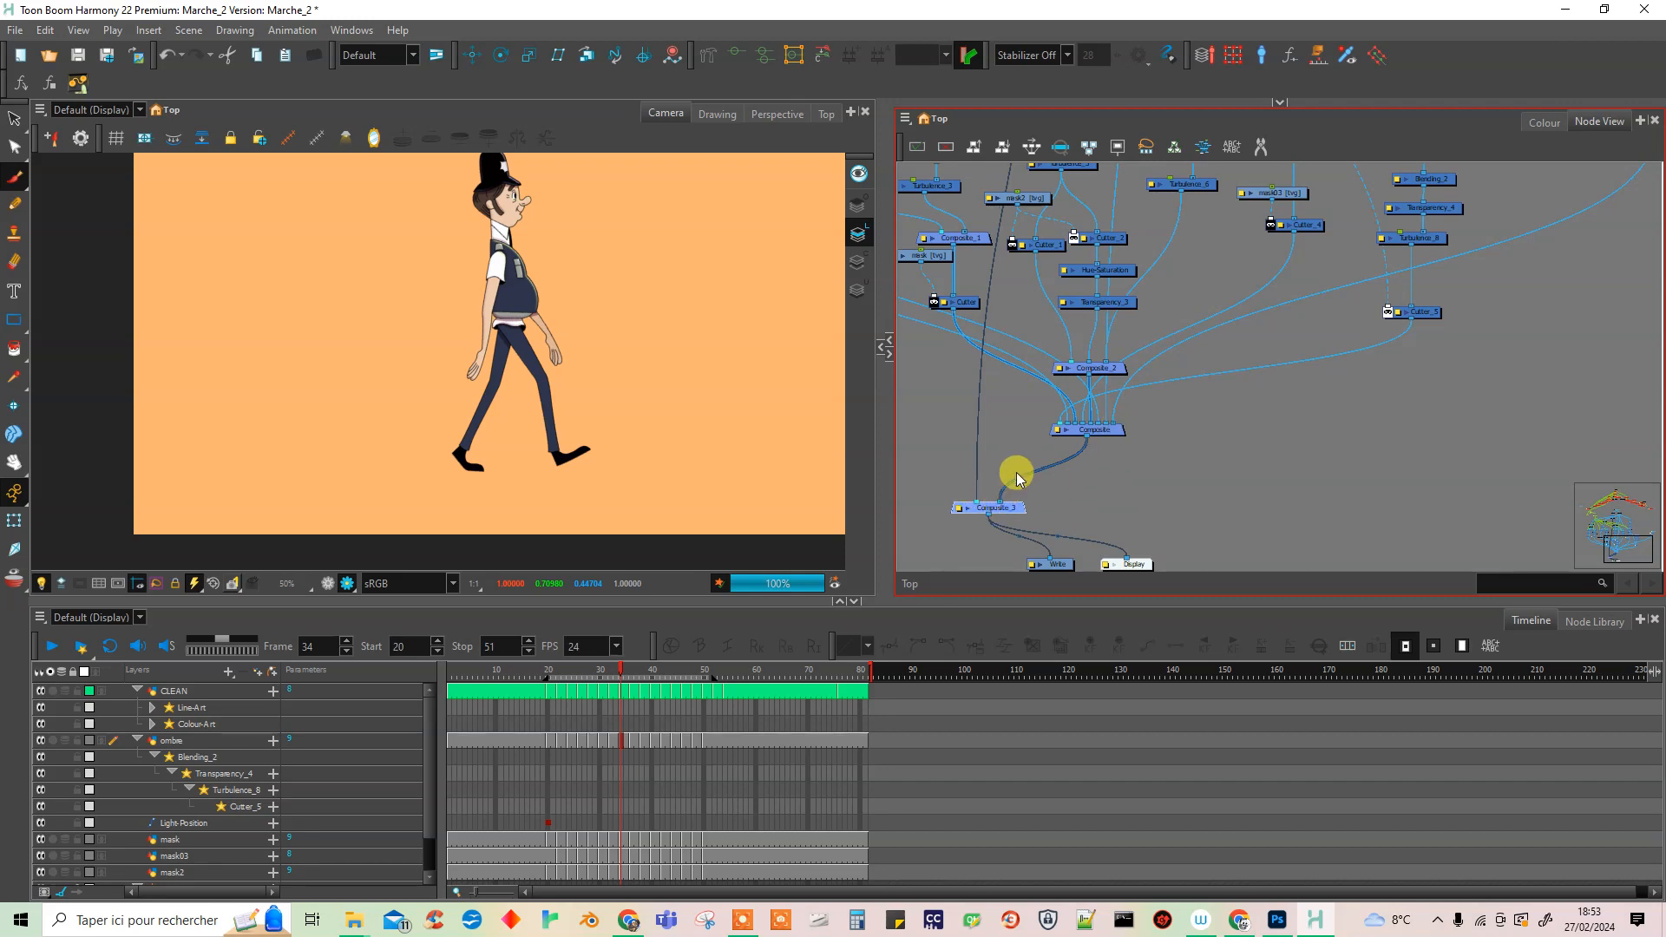
Delete the direct cable running down from the Colour-Art node and connect Colour-Art to Composite_3 instead.
scroll(1109, 444, down, 3)
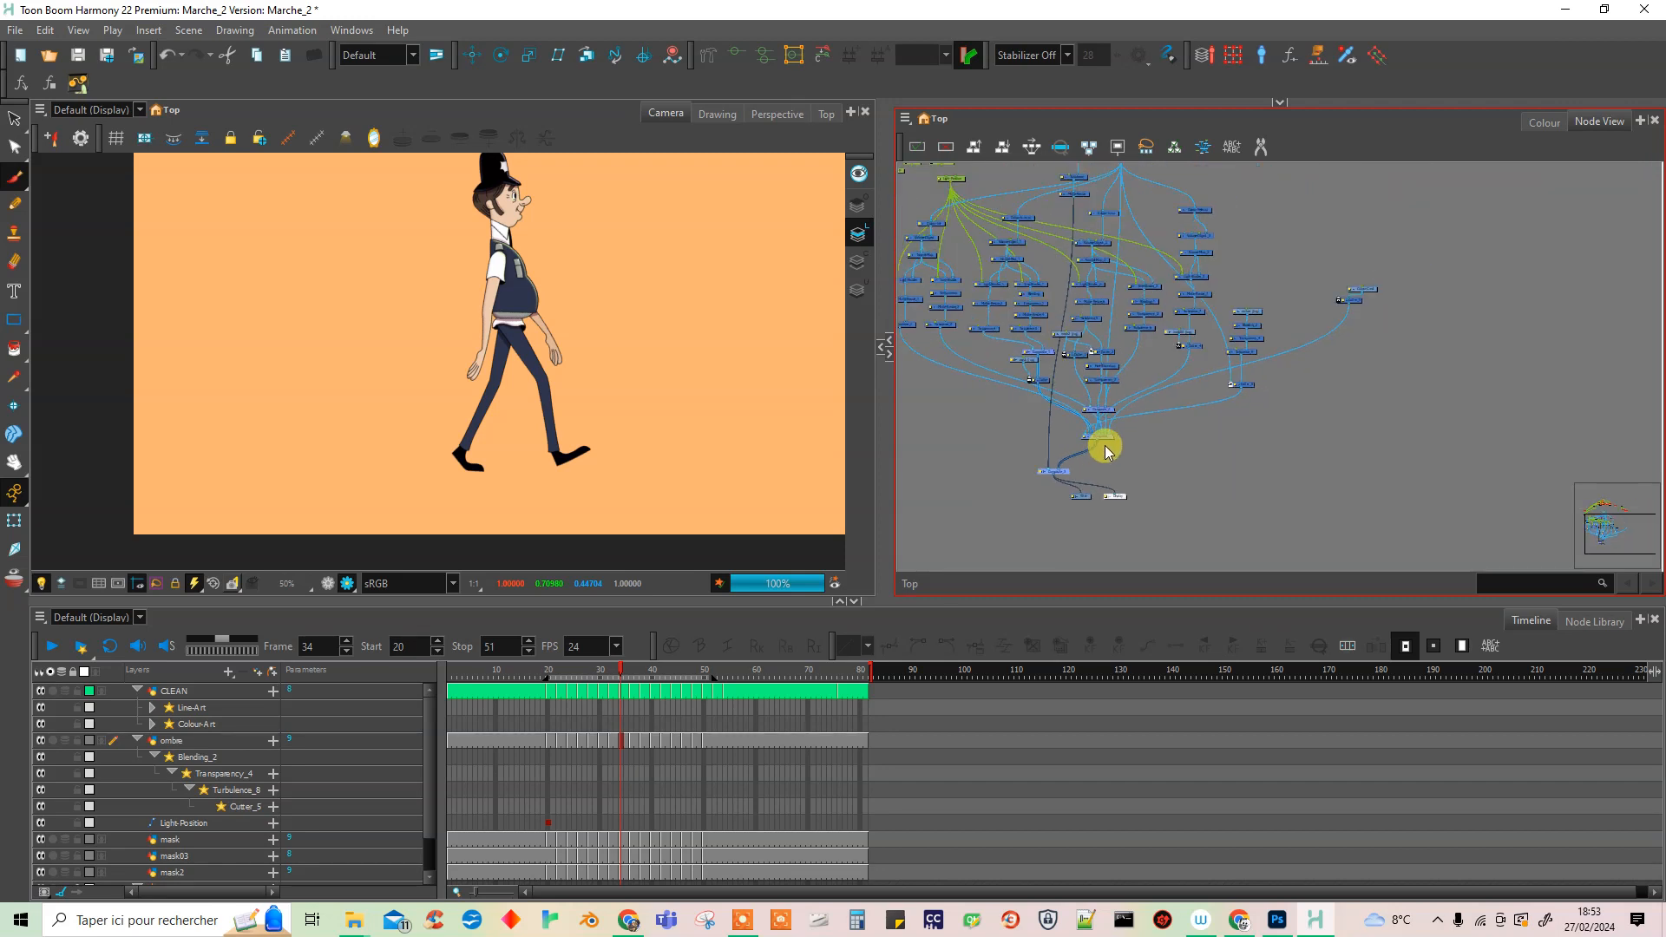
scroll(1149, 221, up, 5)
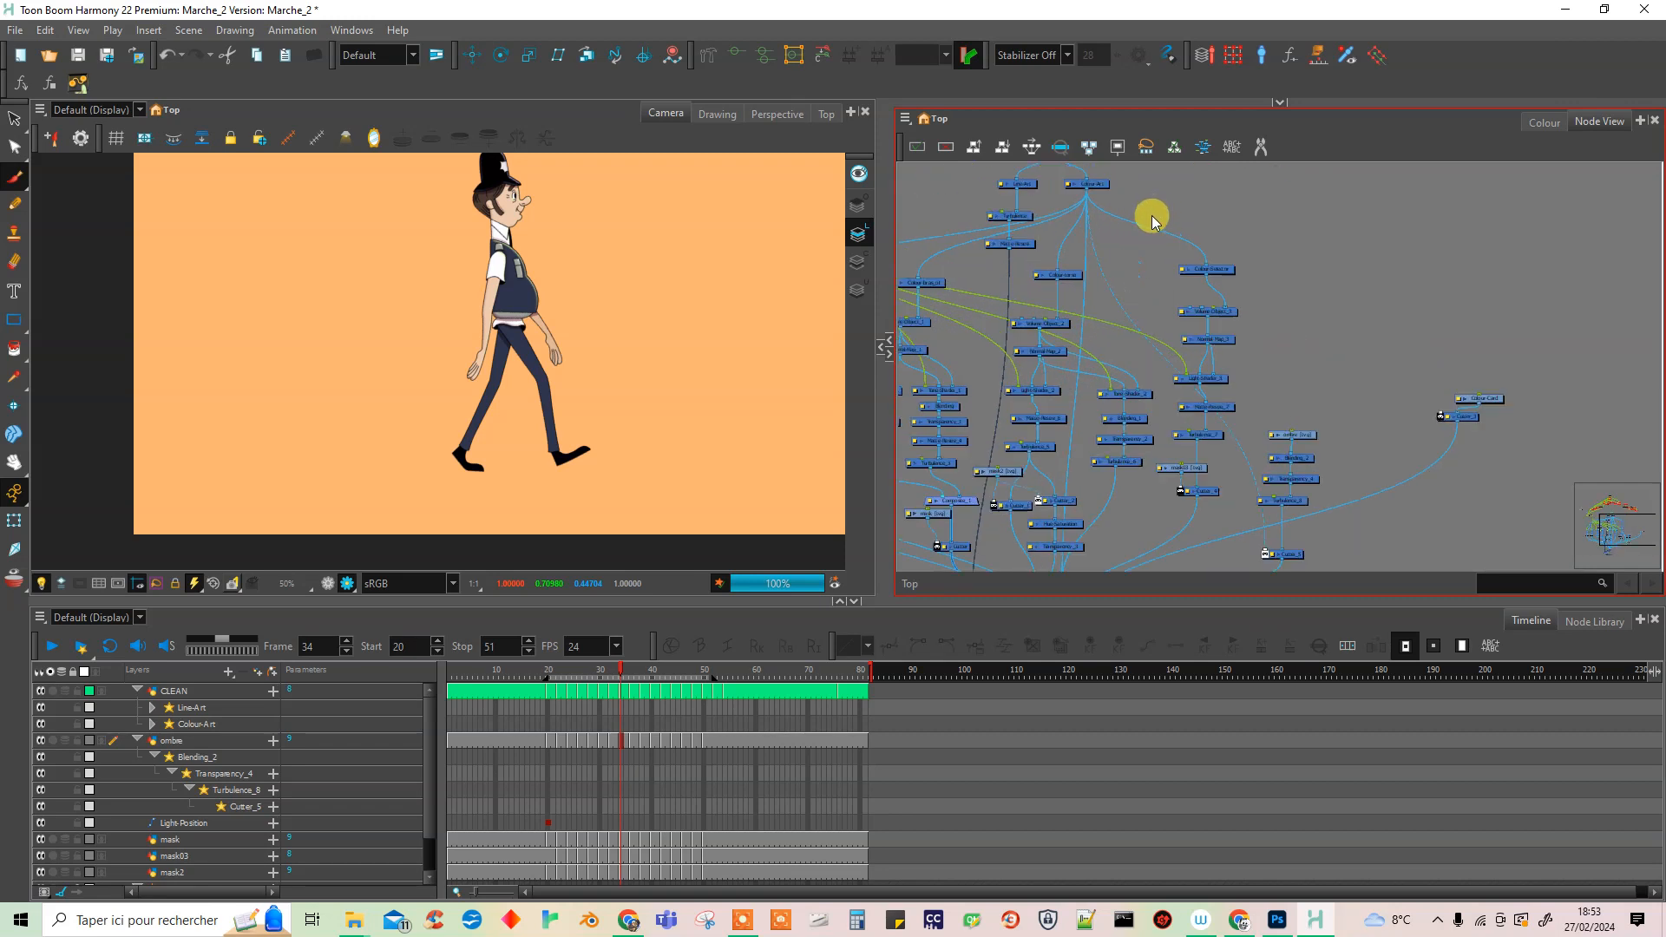
click(1072, 328)
key(Delete)
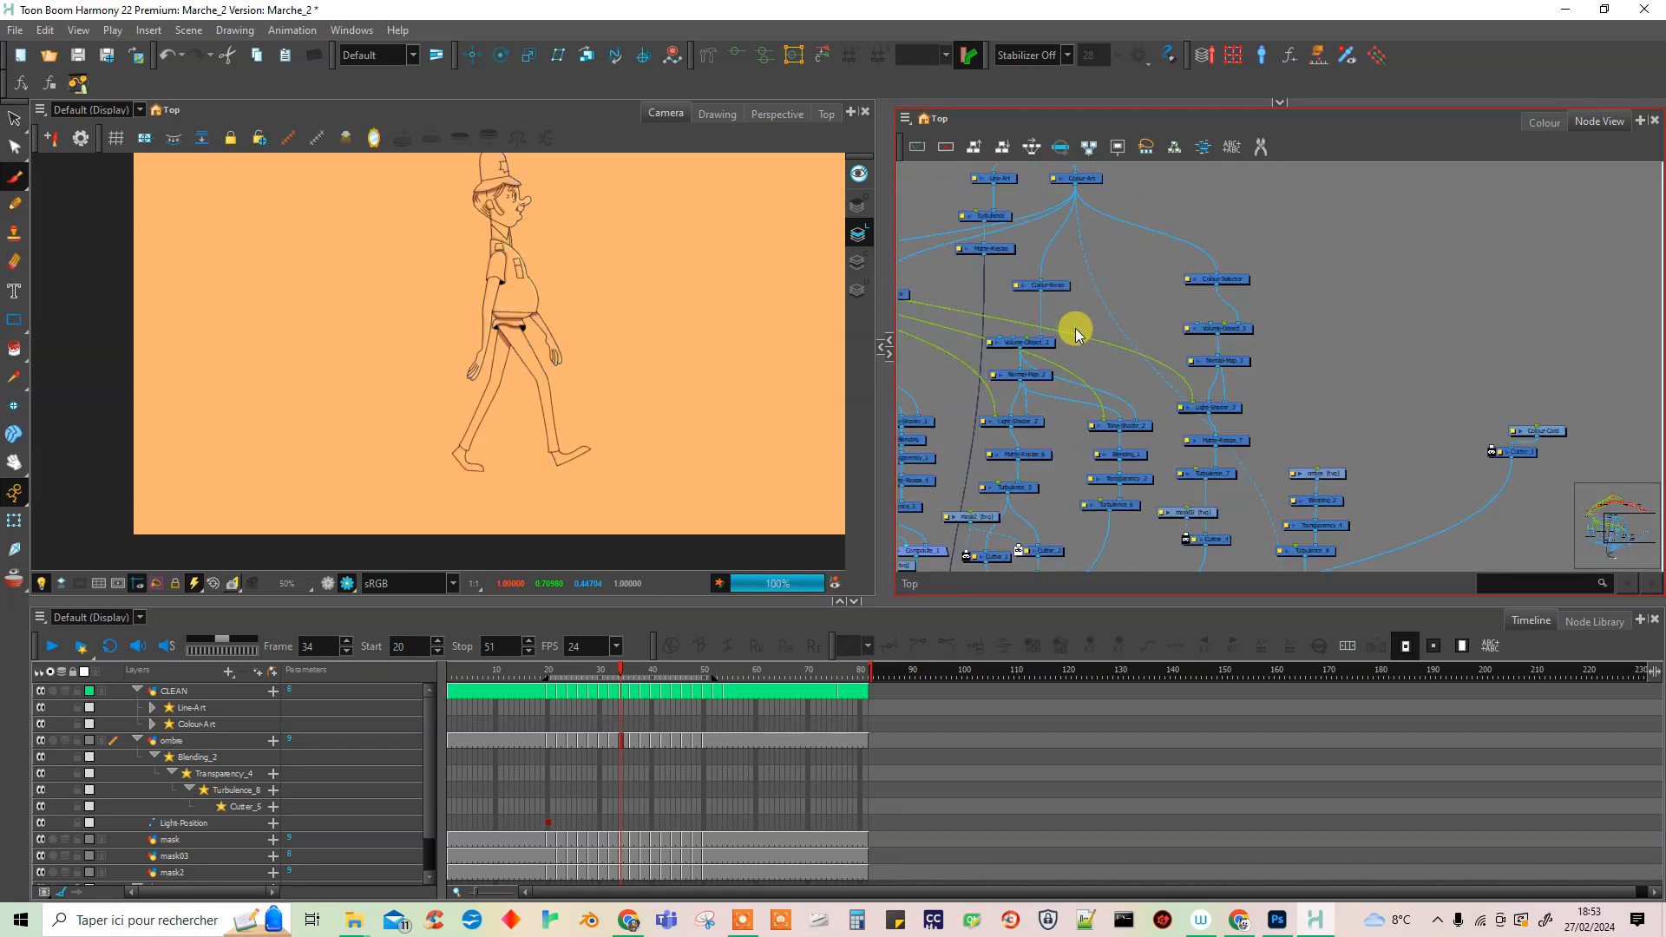
drag(1075, 186, 1201, 354)
Place the Write node beneath Composite_3 and save the scene.
scroll(1187, 365, up, 4)
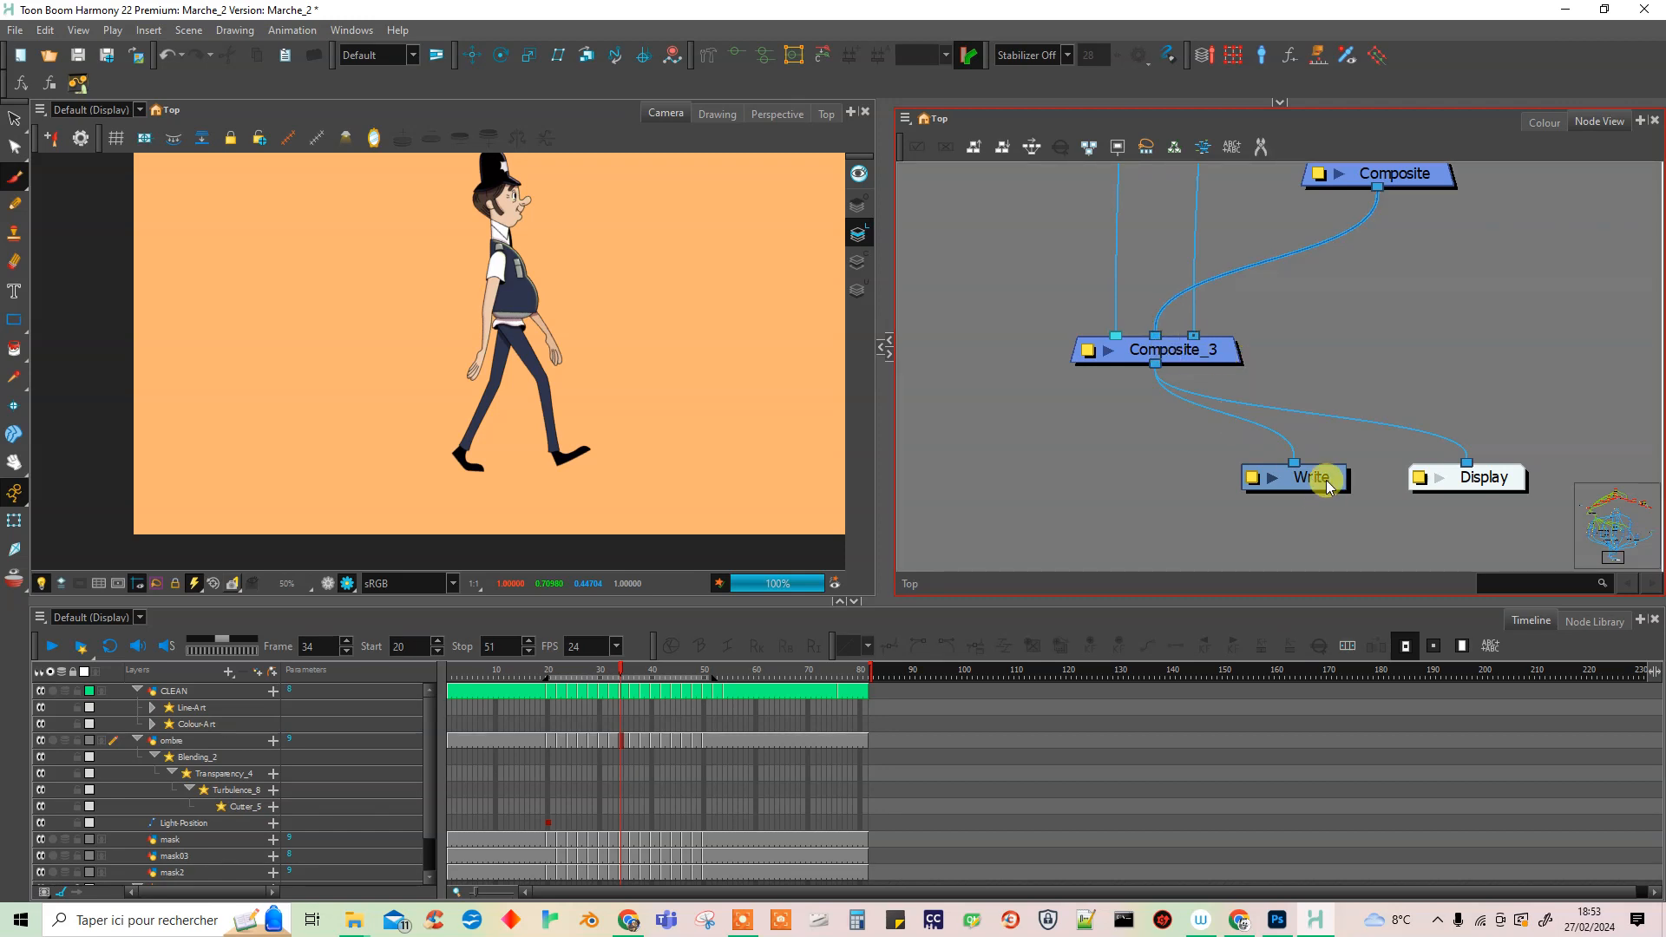
drag(1326, 486, 1165, 521)
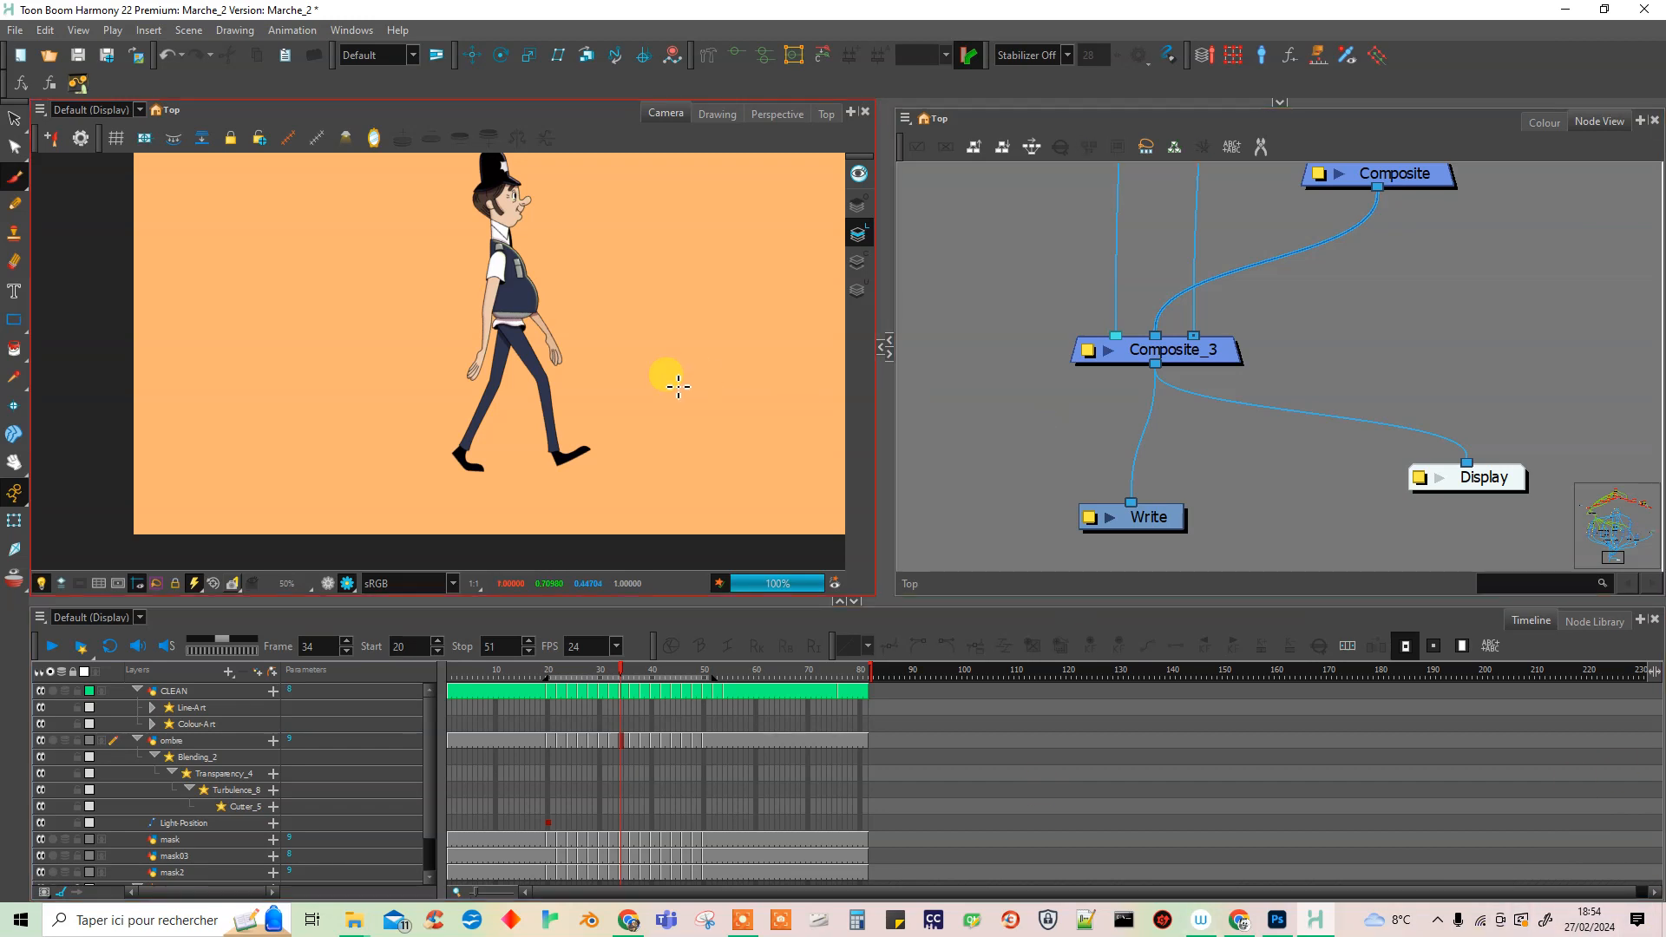
key(ctrl+s)
Import map_aquarelle_NB_00.jpg as a Toon Boom bitmap drawing on a single new layer, at Actual Size with alpha Premultiplied with White.
click(16, 29)
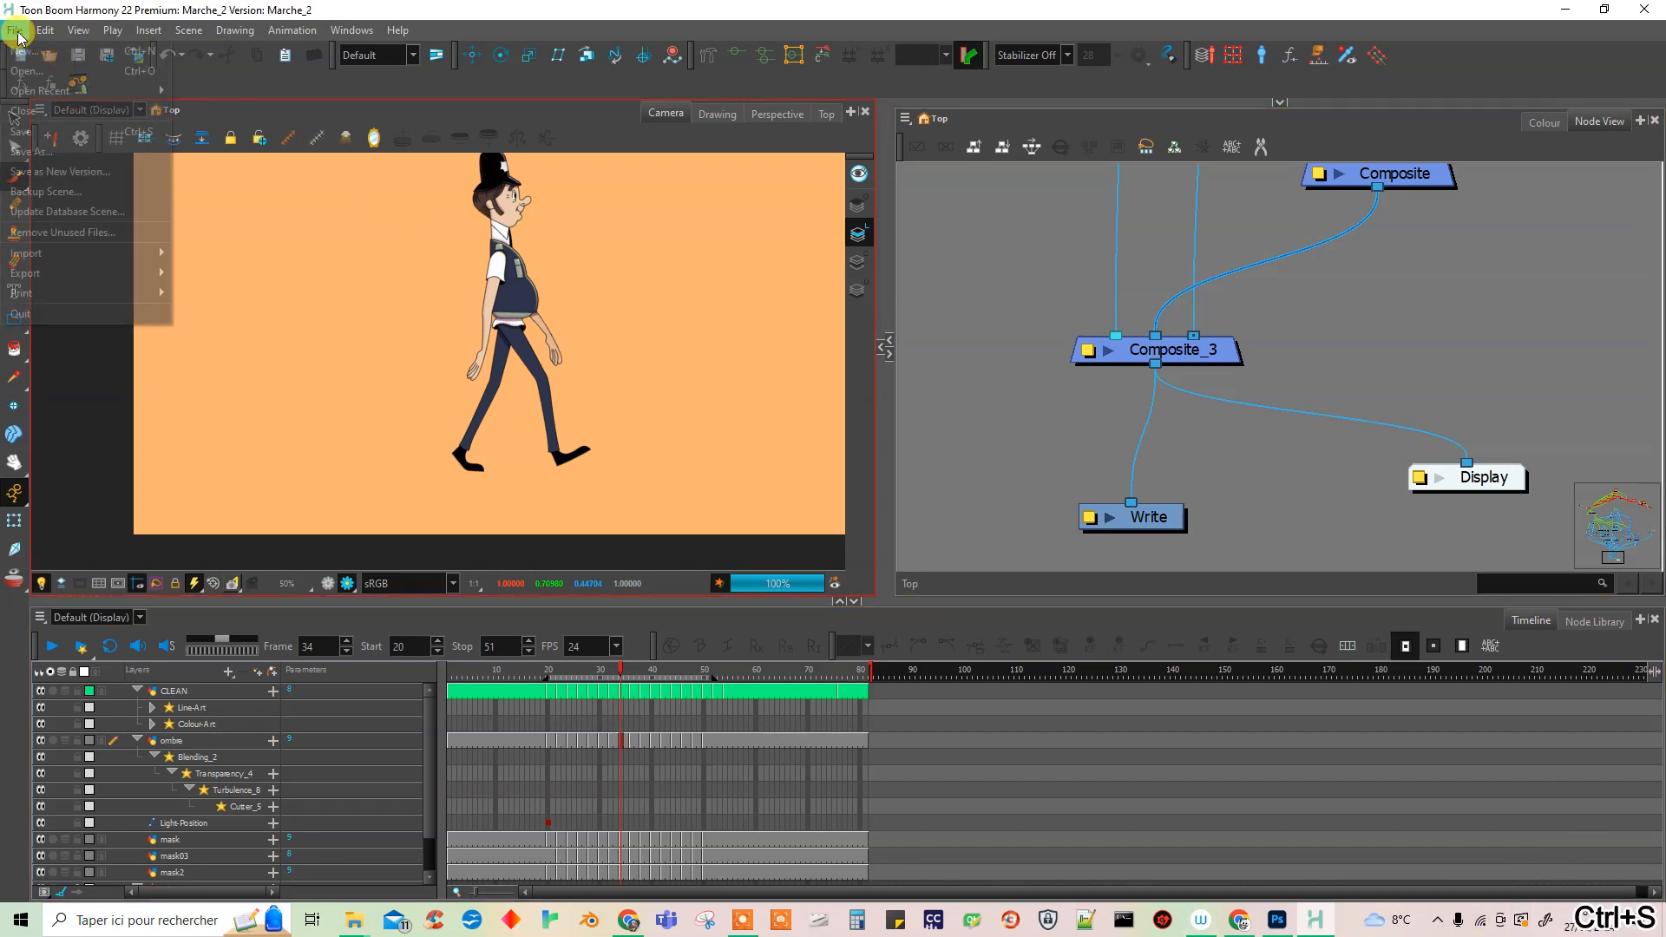
mouse_move(122, 253)
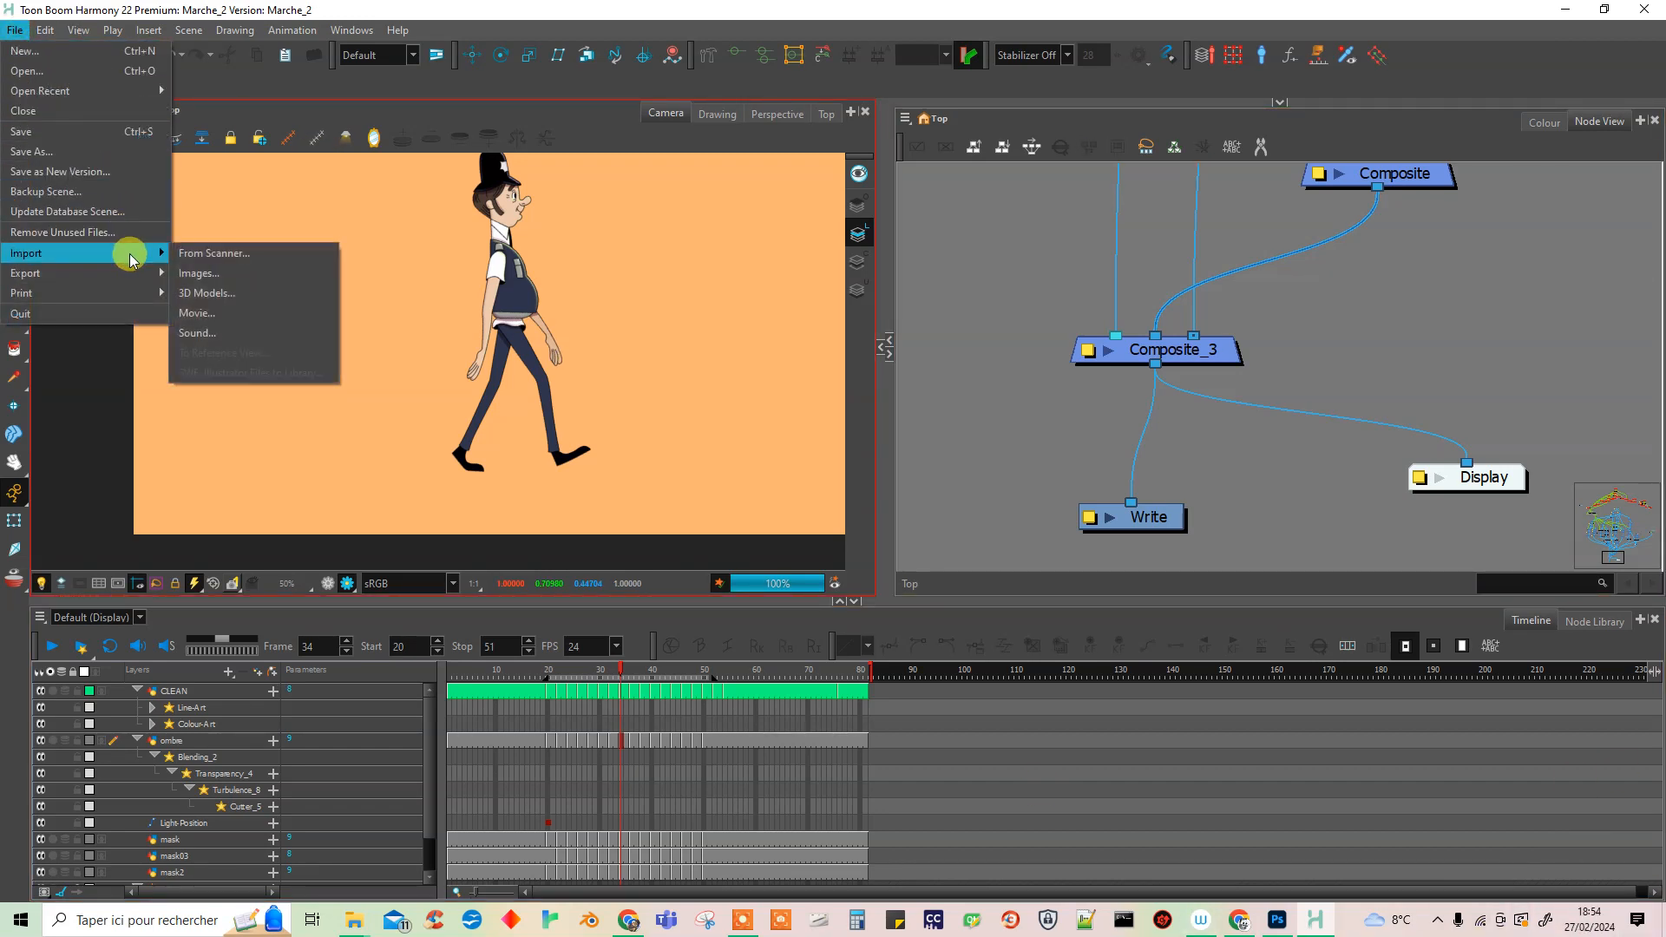
click(267, 273)
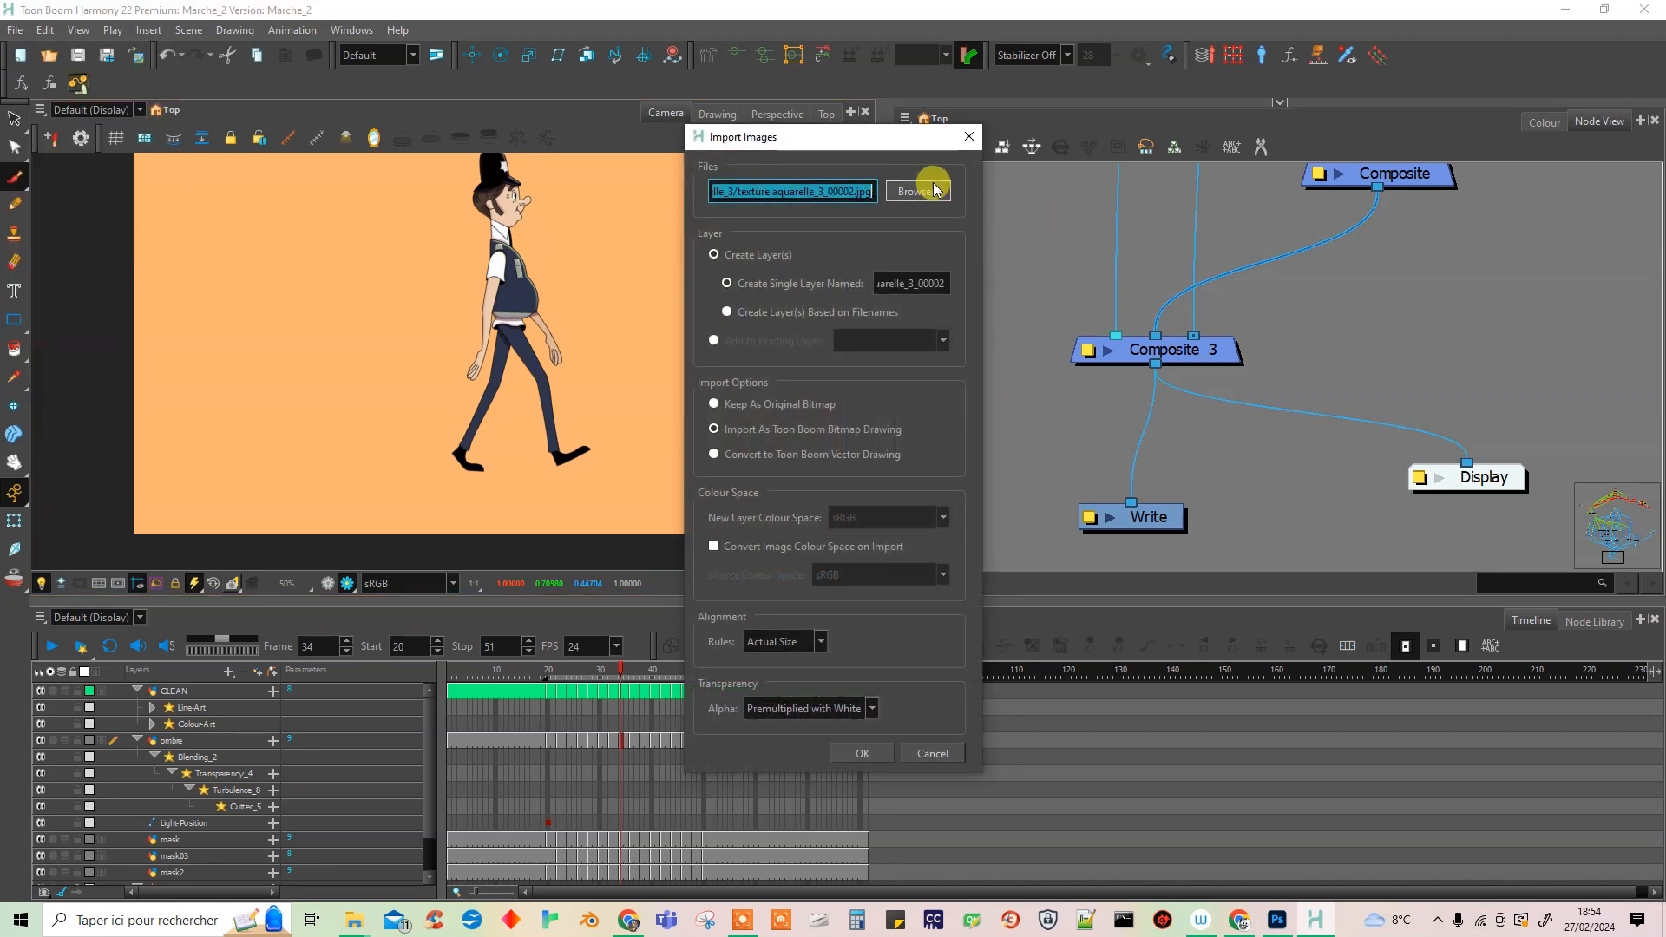
click(930, 193)
click(1226, 254)
click(1412, 873)
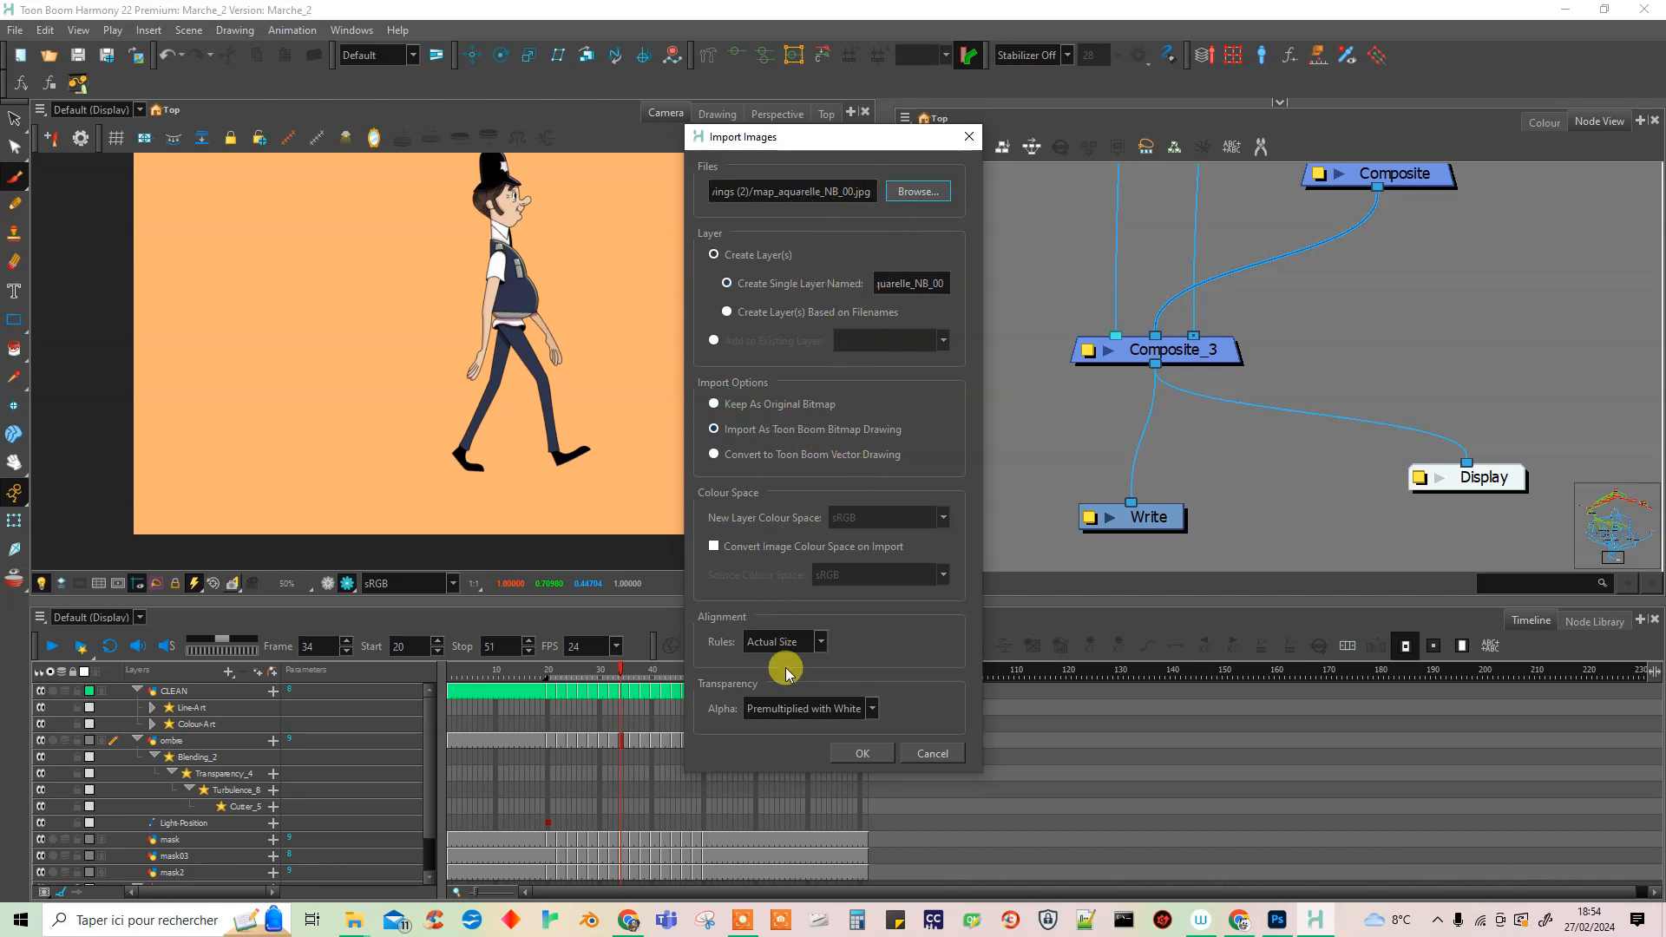
click(863, 754)
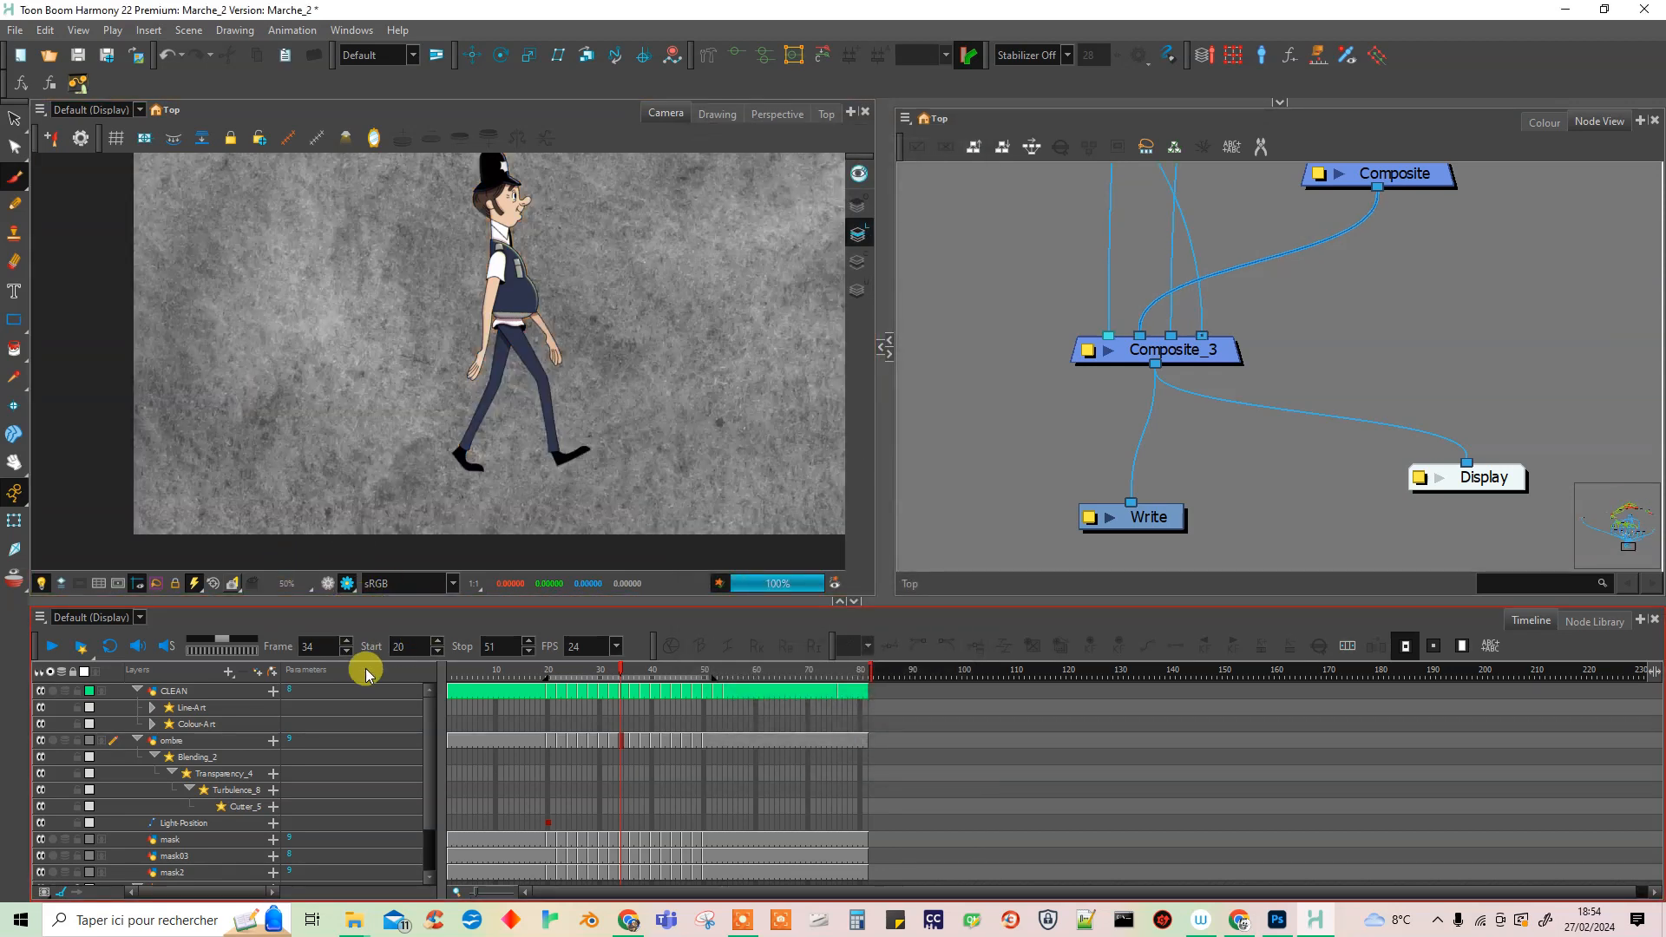
Go to frame 20 and bring the map_aquarelle_NB_00 node down beside Composite_3 in the node tree.
click(549, 672)
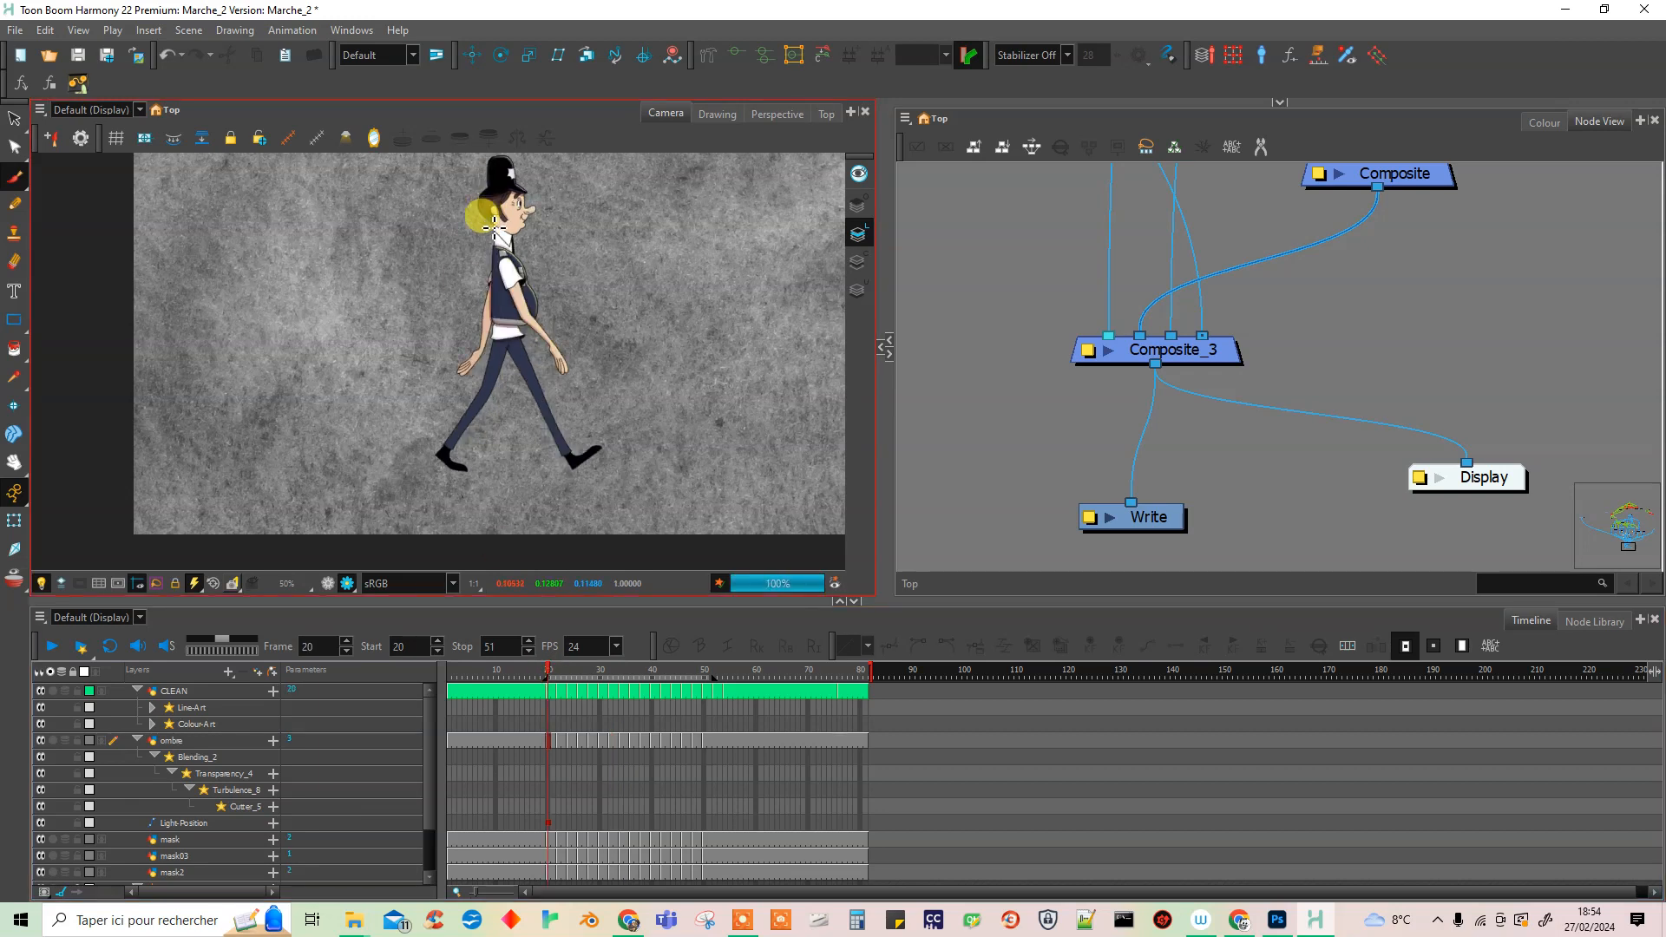
scroll(498, 330, down, 2)
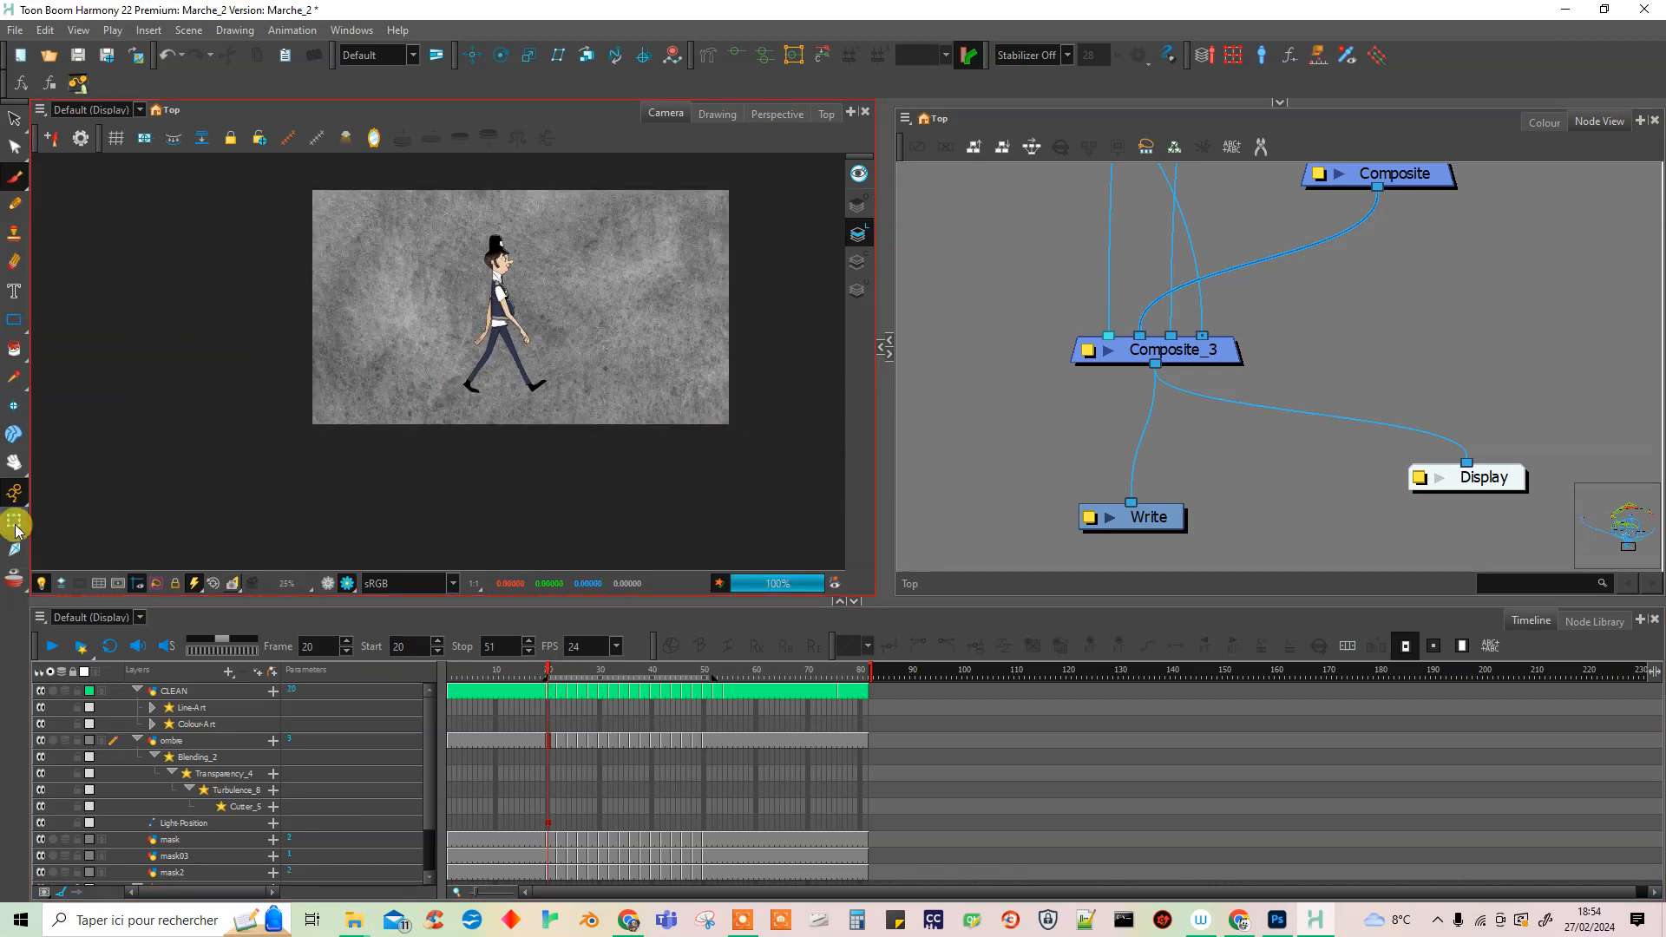
scroll(1337, 420, down, 2)
scroll(1382, 272, up, 2)
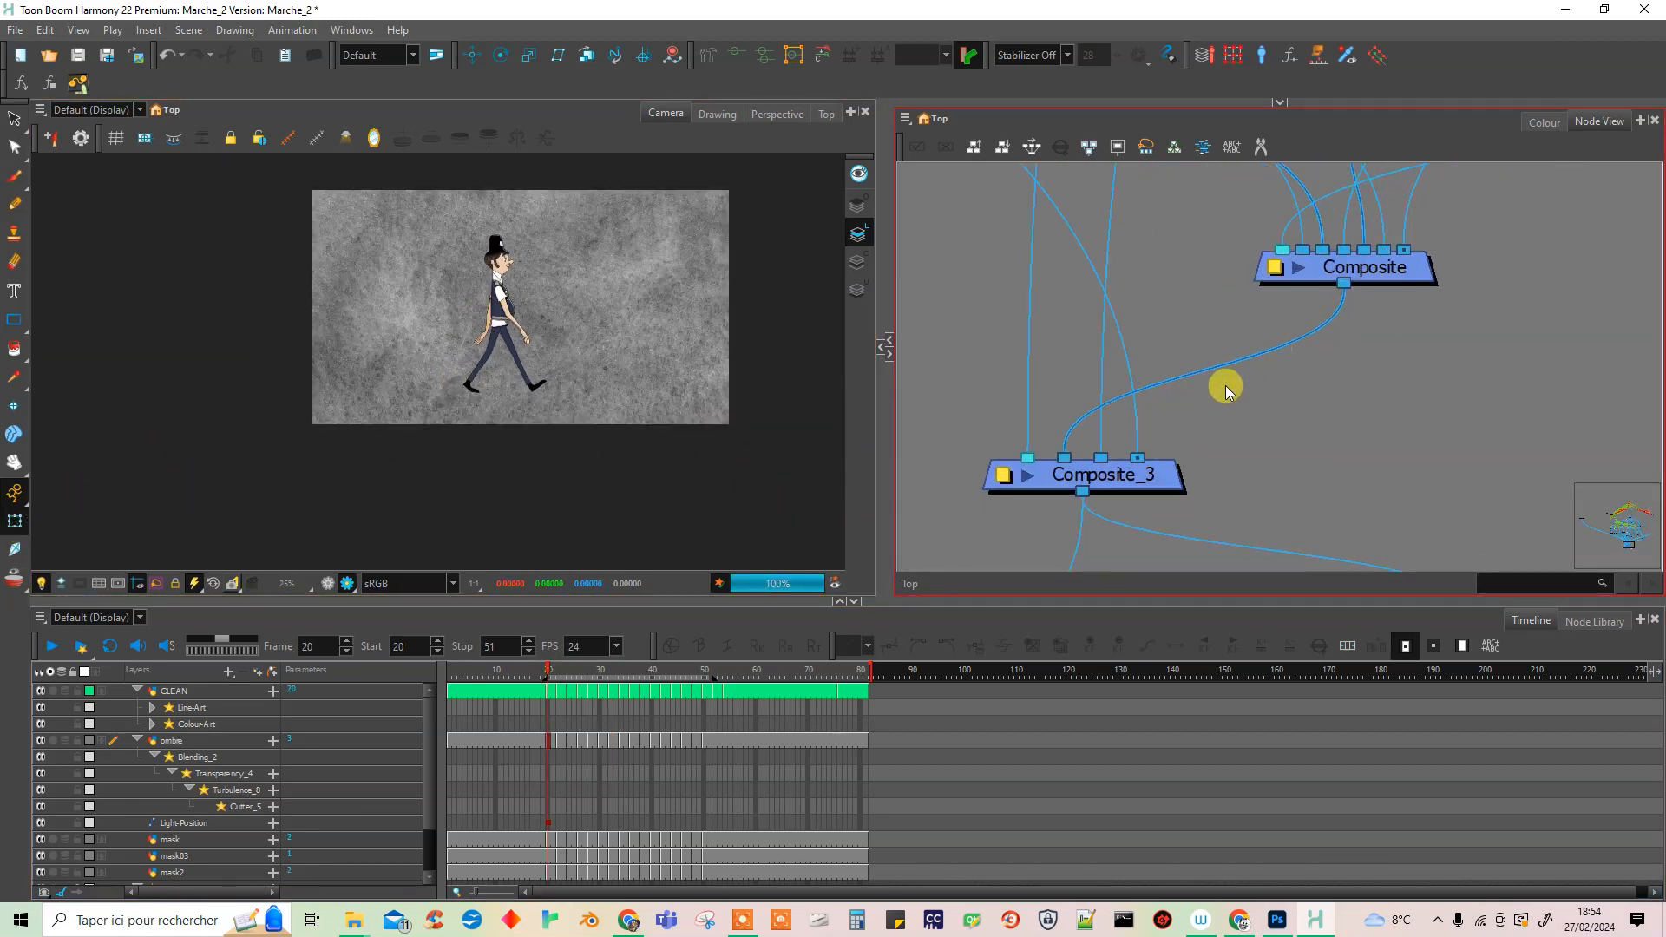
scroll(1323, 341, down, 3)
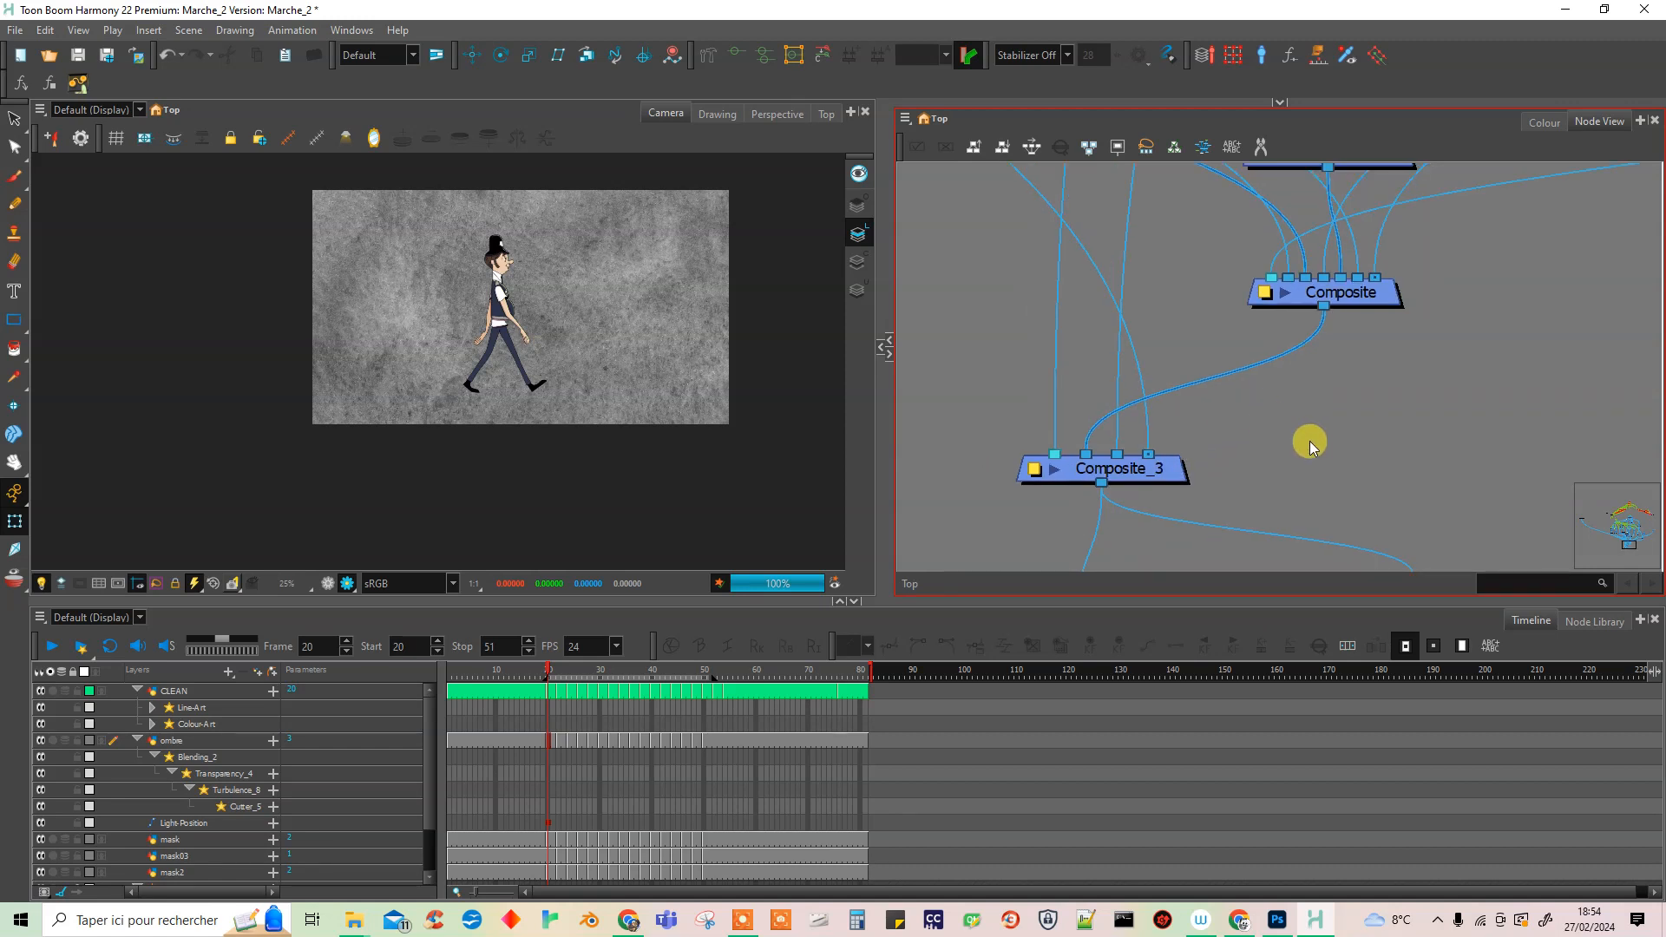
scroll(1322, 341, down, 4)
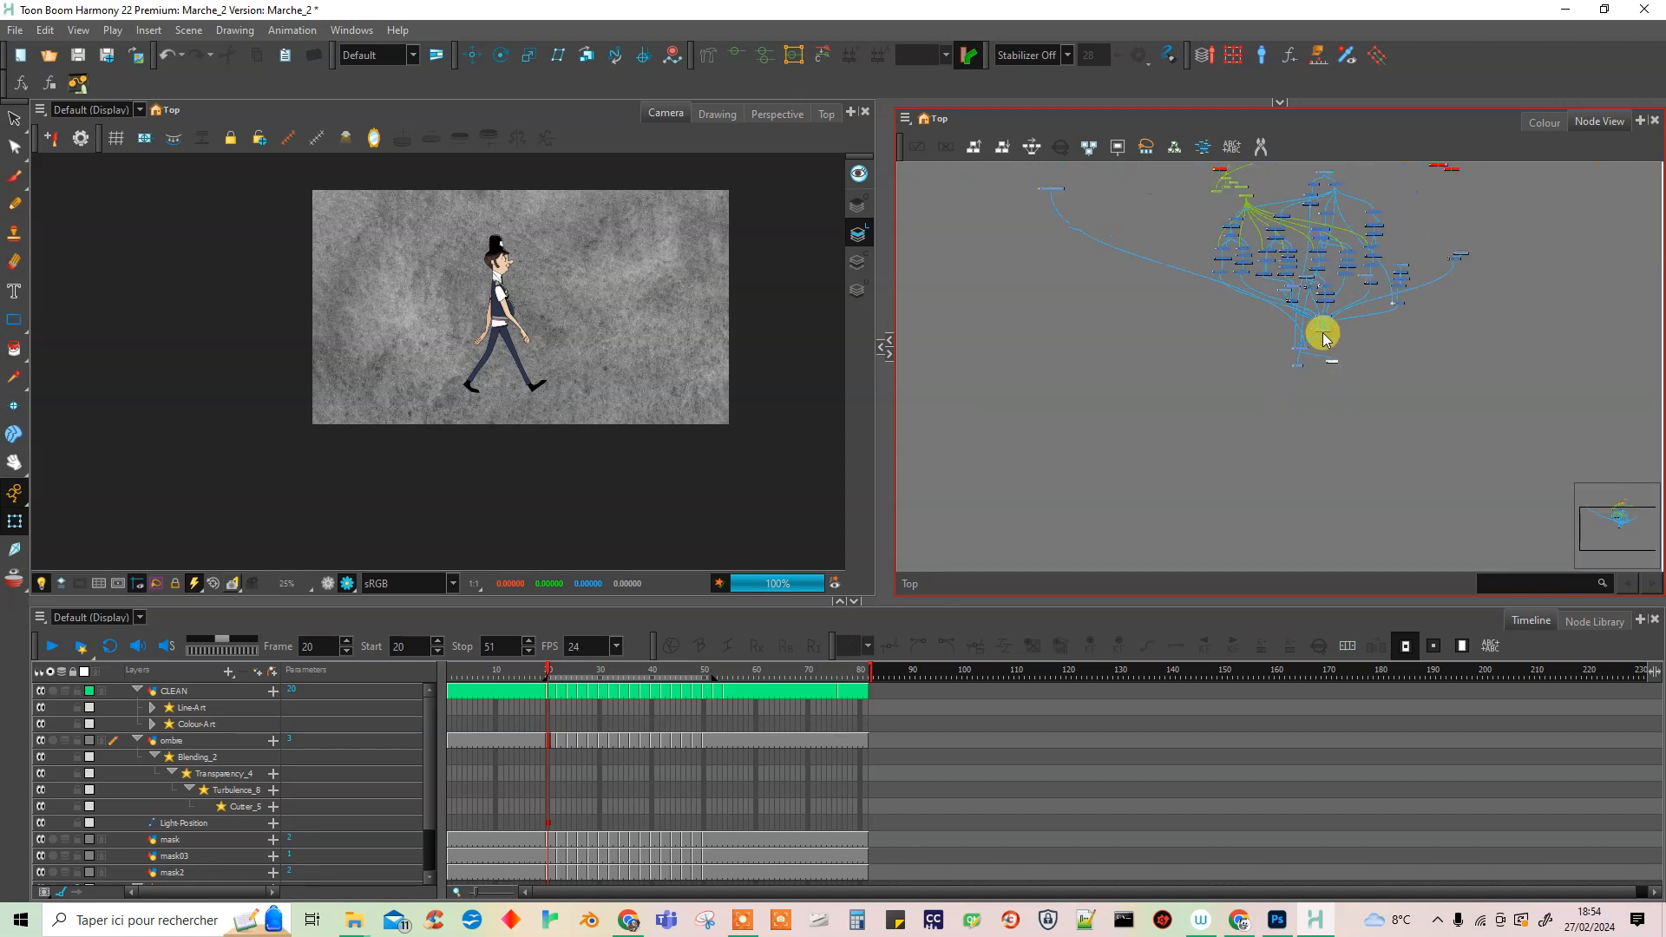
scroll(1129, 239, up, 3)
drag(1138, 224, 1057, 371)
scroll(1085, 395, up, 5)
drag(1093, 448, 1059, 446)
scroll(492, 278, up, 4)
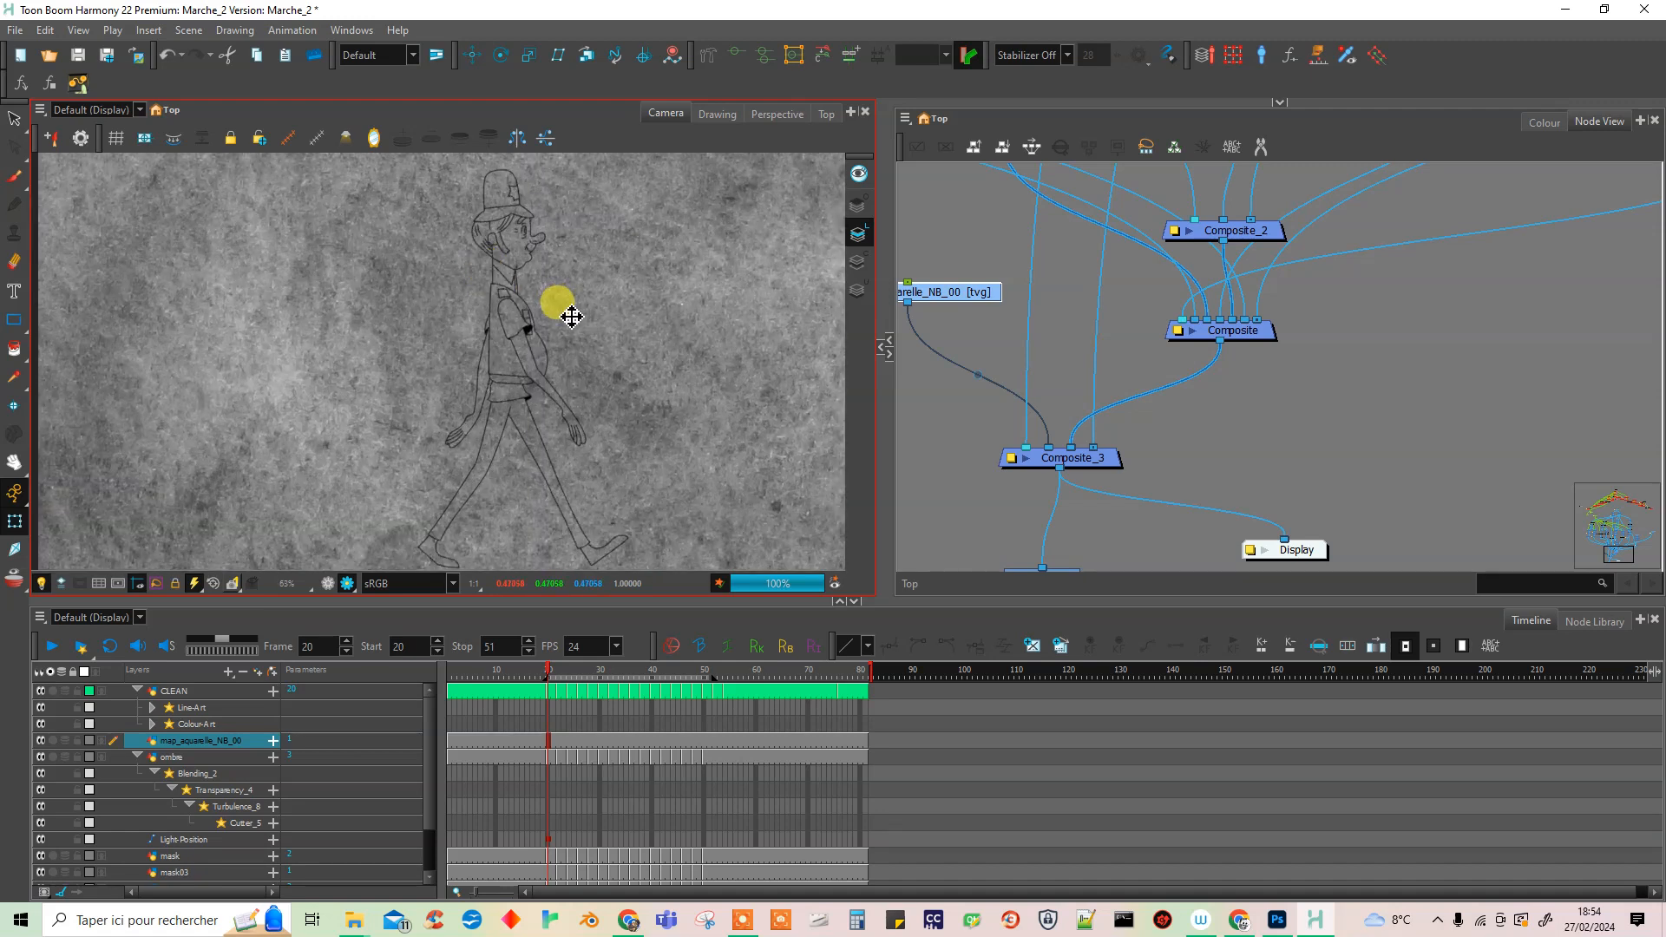
scroll(571, 315, up, 5)
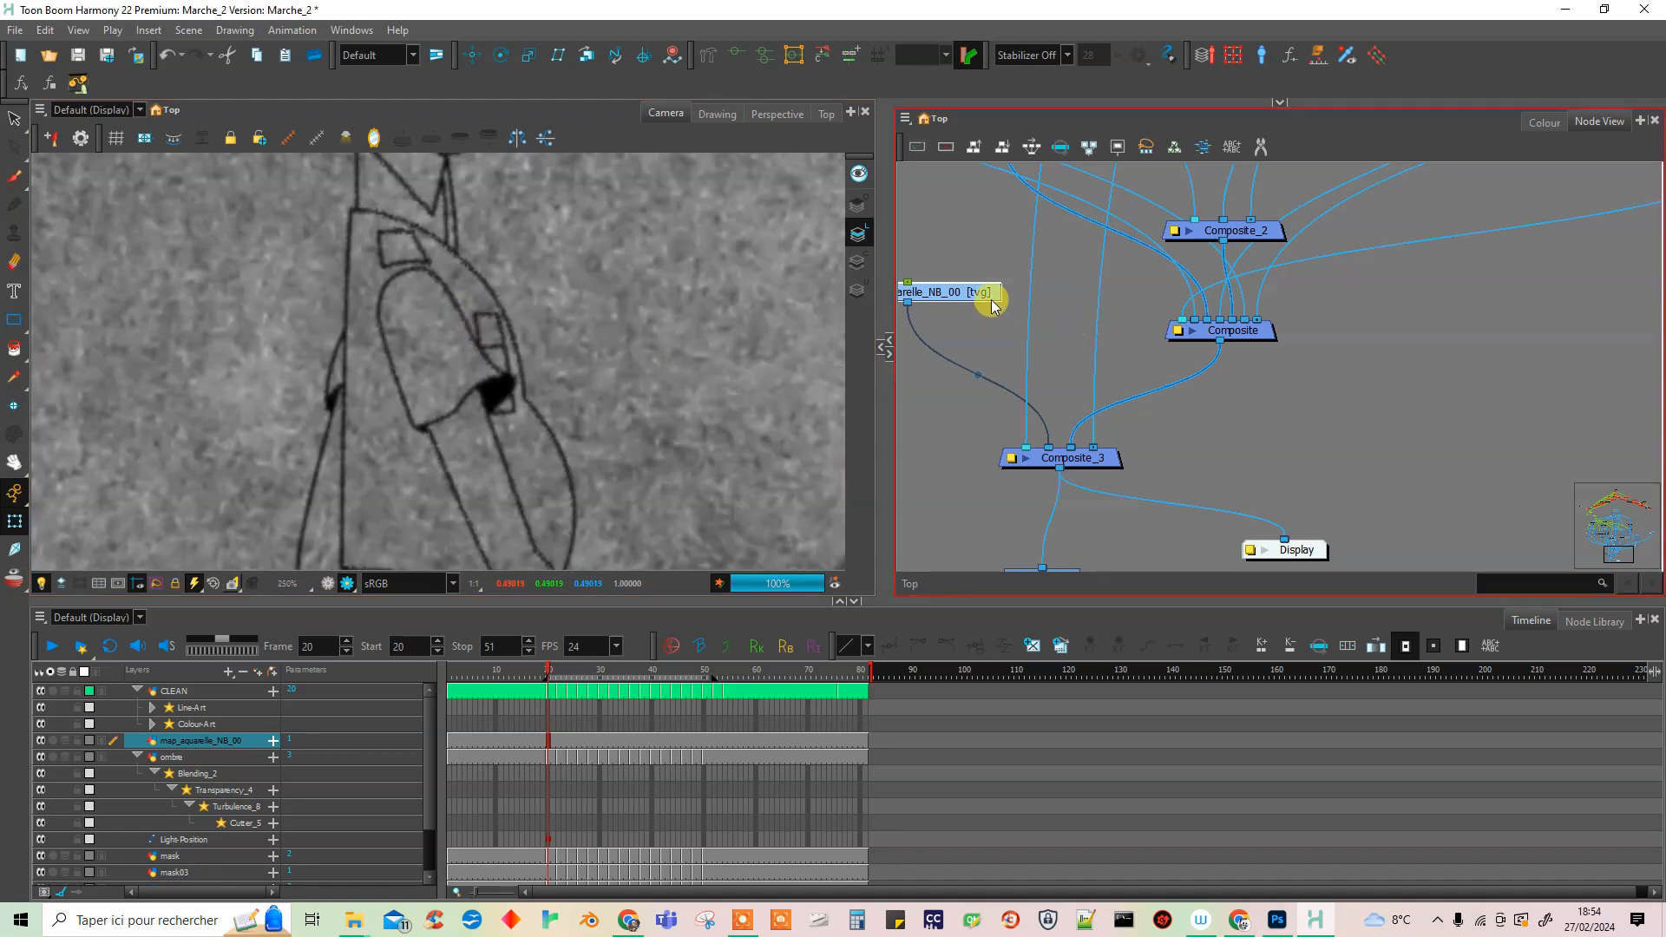
Reorder the map_aquarelle_NB_00 connection behind the main Composite's connection on Composite_3, and set the map node clear of the tree.
drag(991, 304, 1101, 297)
drag(1048, 444, 1066, 458)
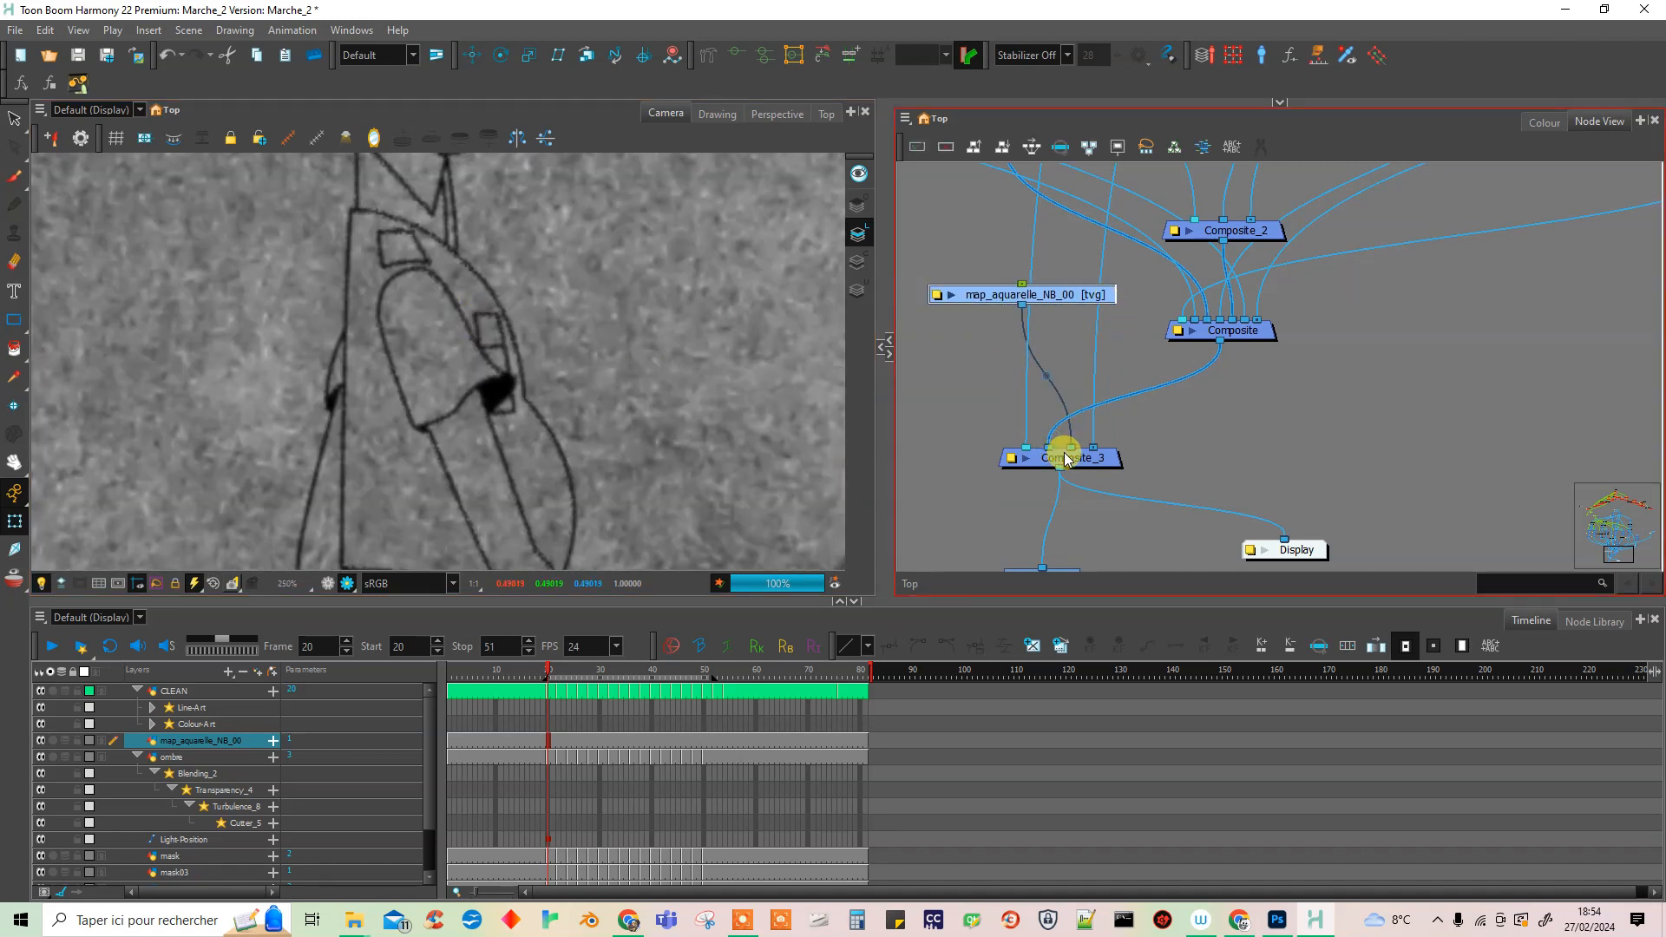
scroll(1322, 369, down, 5)
drag(1140, 330, 1030, 371)
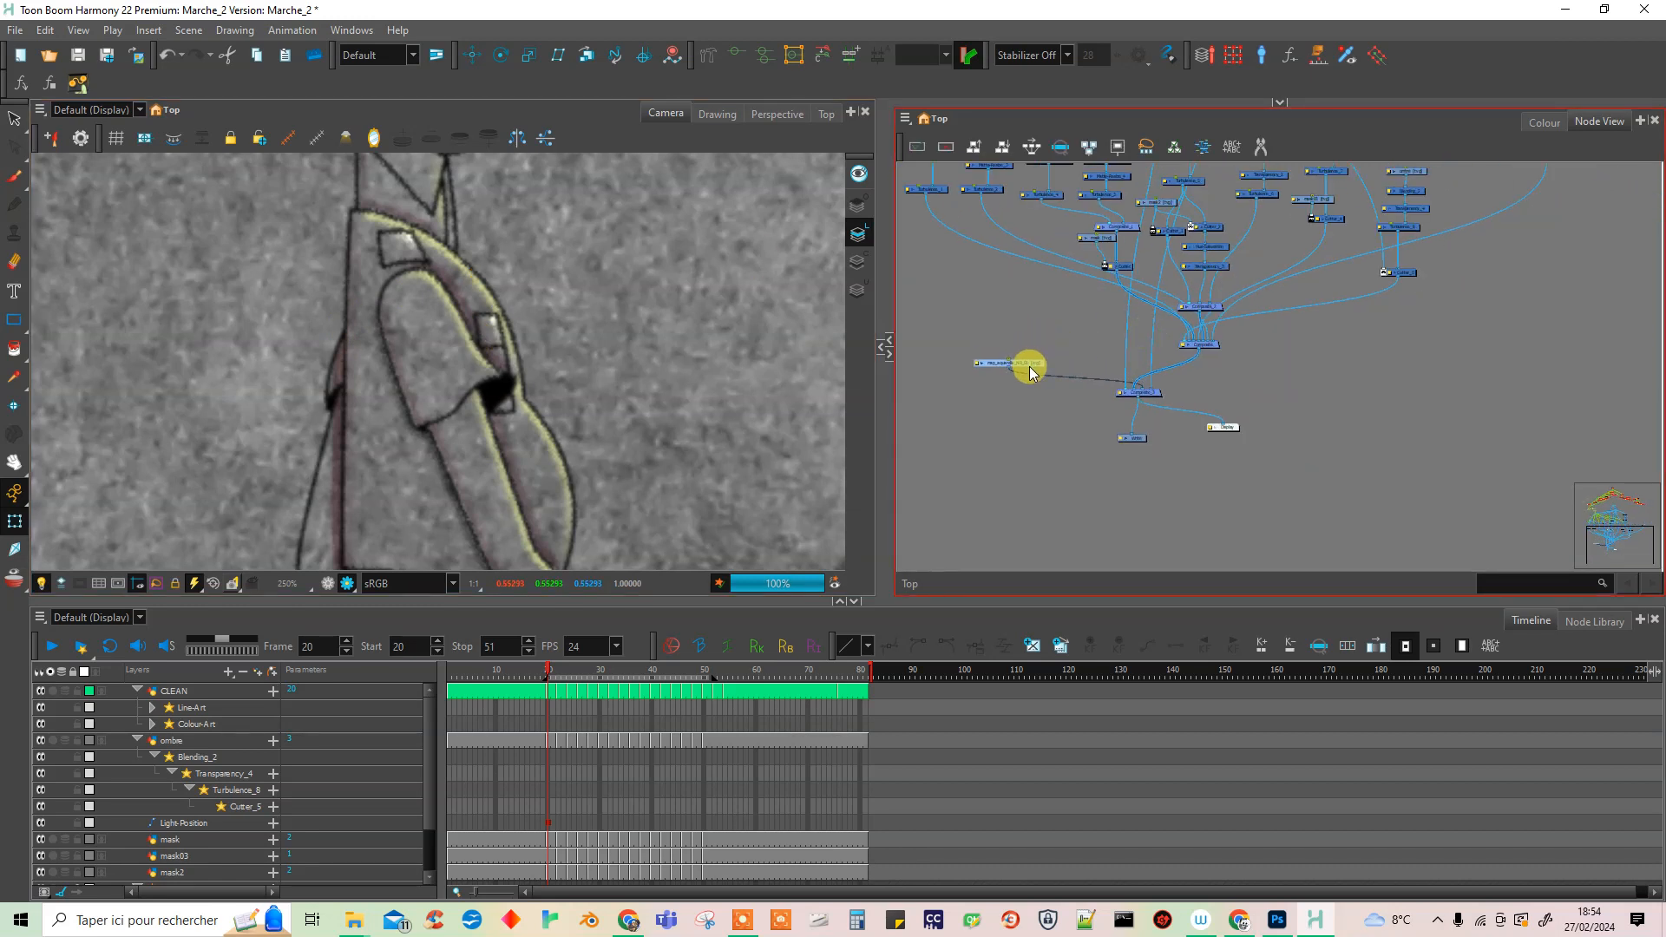
Add a parent peg to the map_aquarelle_NB_00 drawing and place it just above the drawing node.
key(ctrl+p)
drag(1038, 314, 1031, 345)
scroll(568, 319, down, 4)
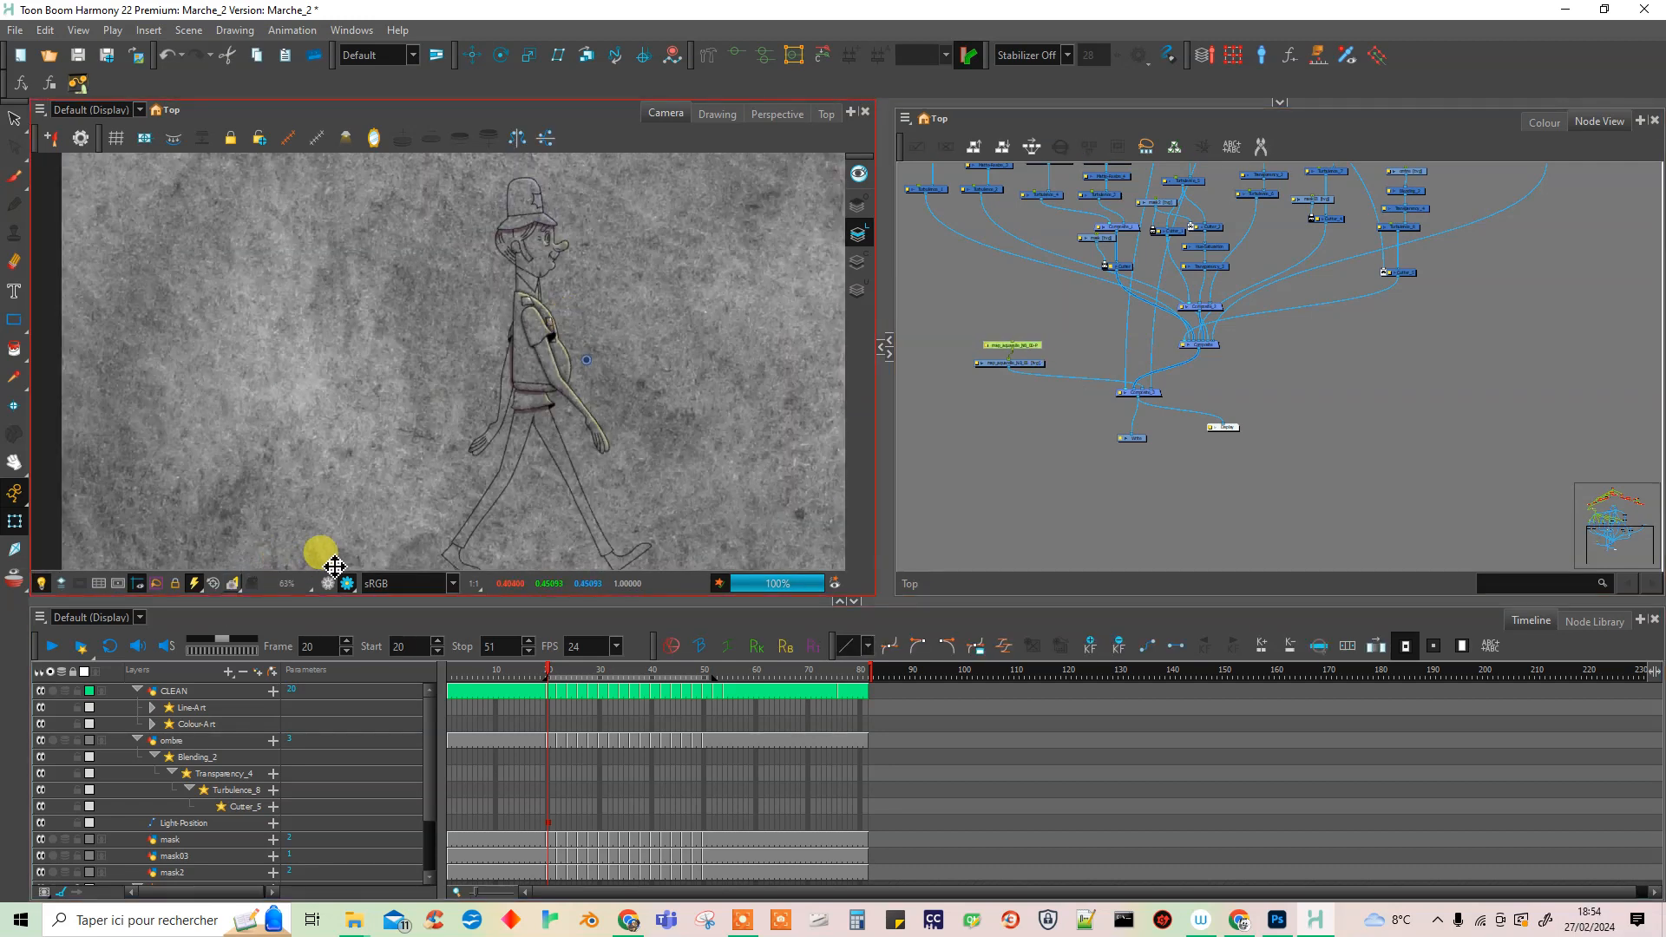
Switch the camera from render preview to the OpenGL display and collapse the ombre layer to reach the map's peg layer.
click(322, 585)
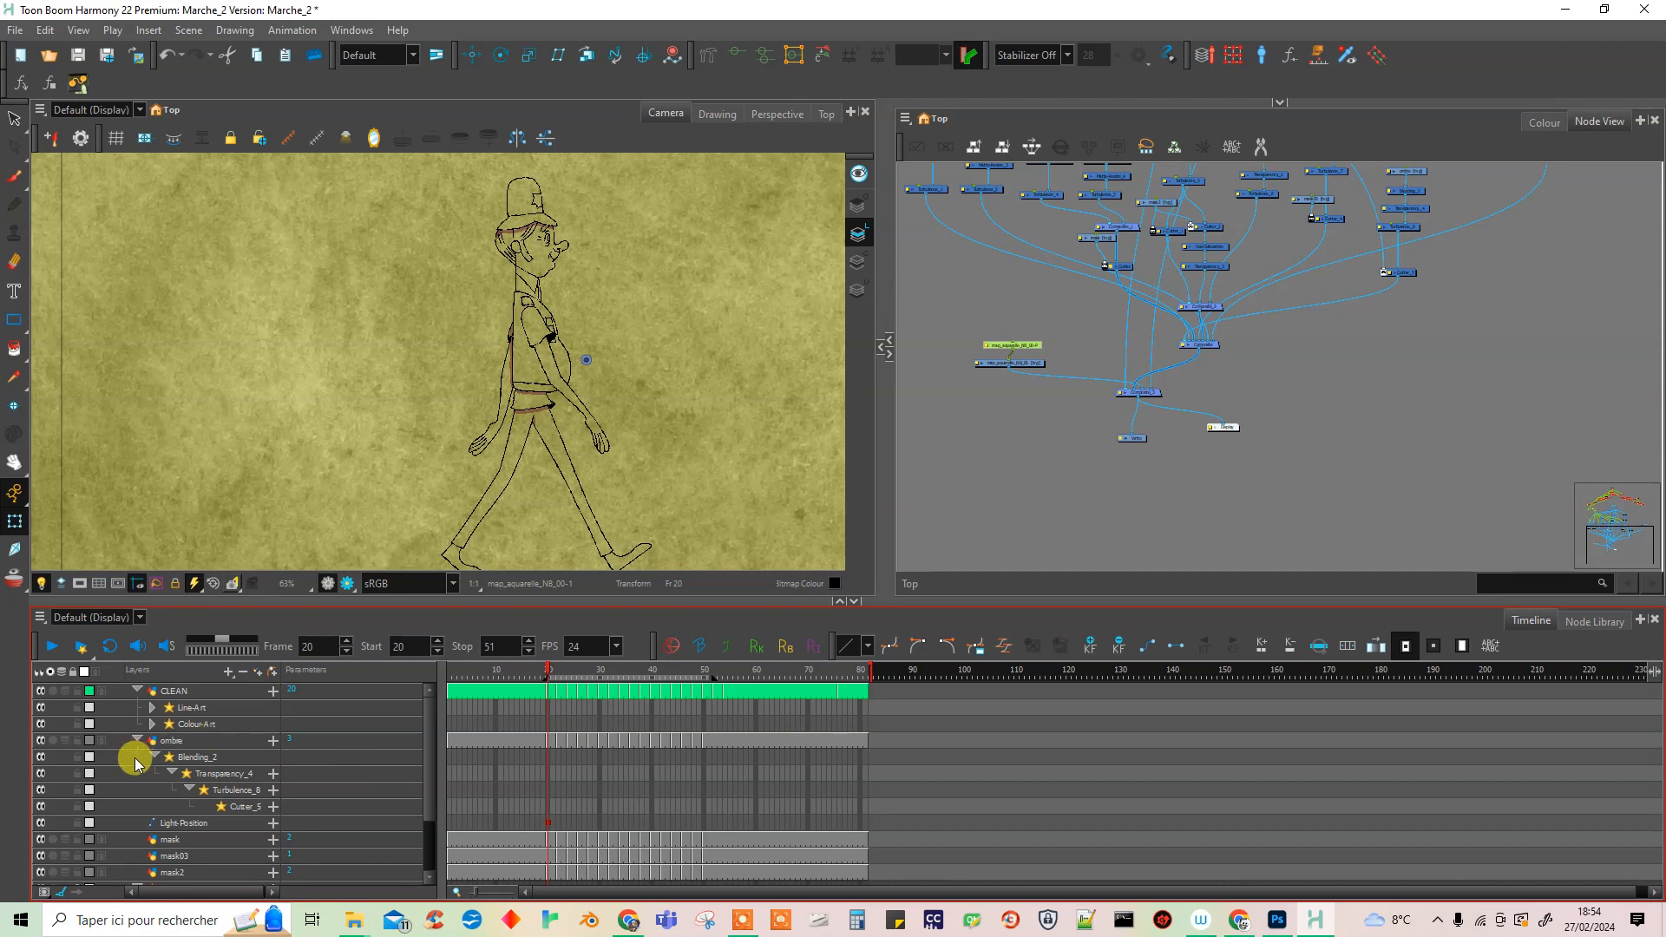
click(137, 740)
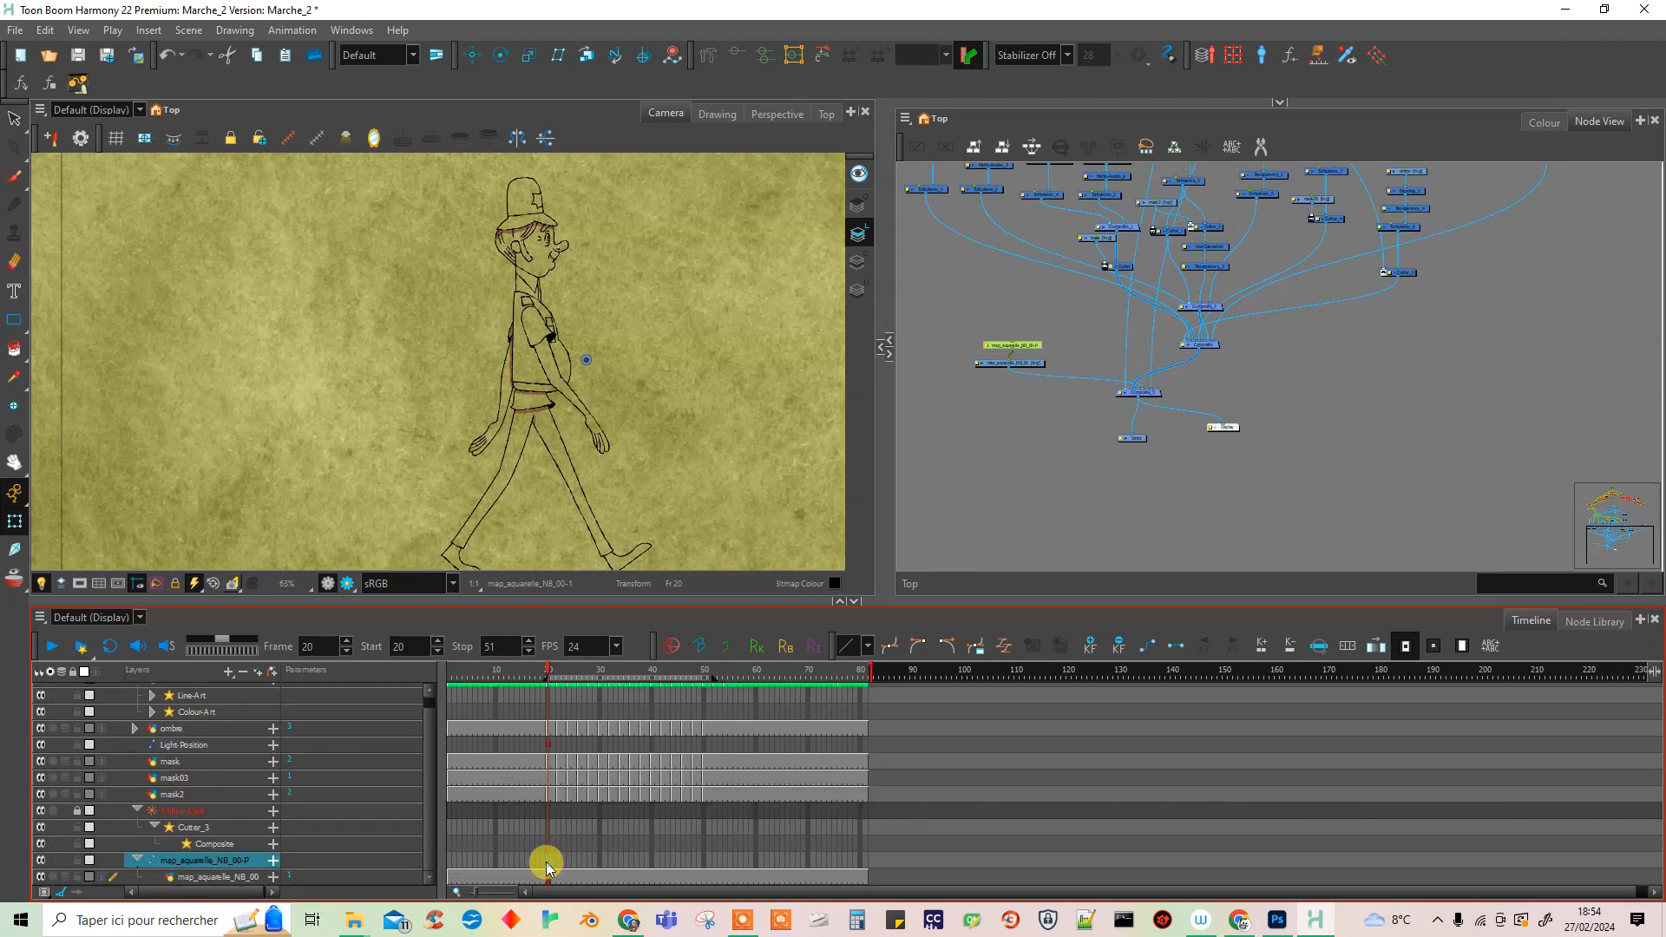
scroll(465, 382, down, 3)
At frame 20, scale the texture map down through its peg until it is slightly smaller than the camera frame.
scroll(356, 314, down, 2)
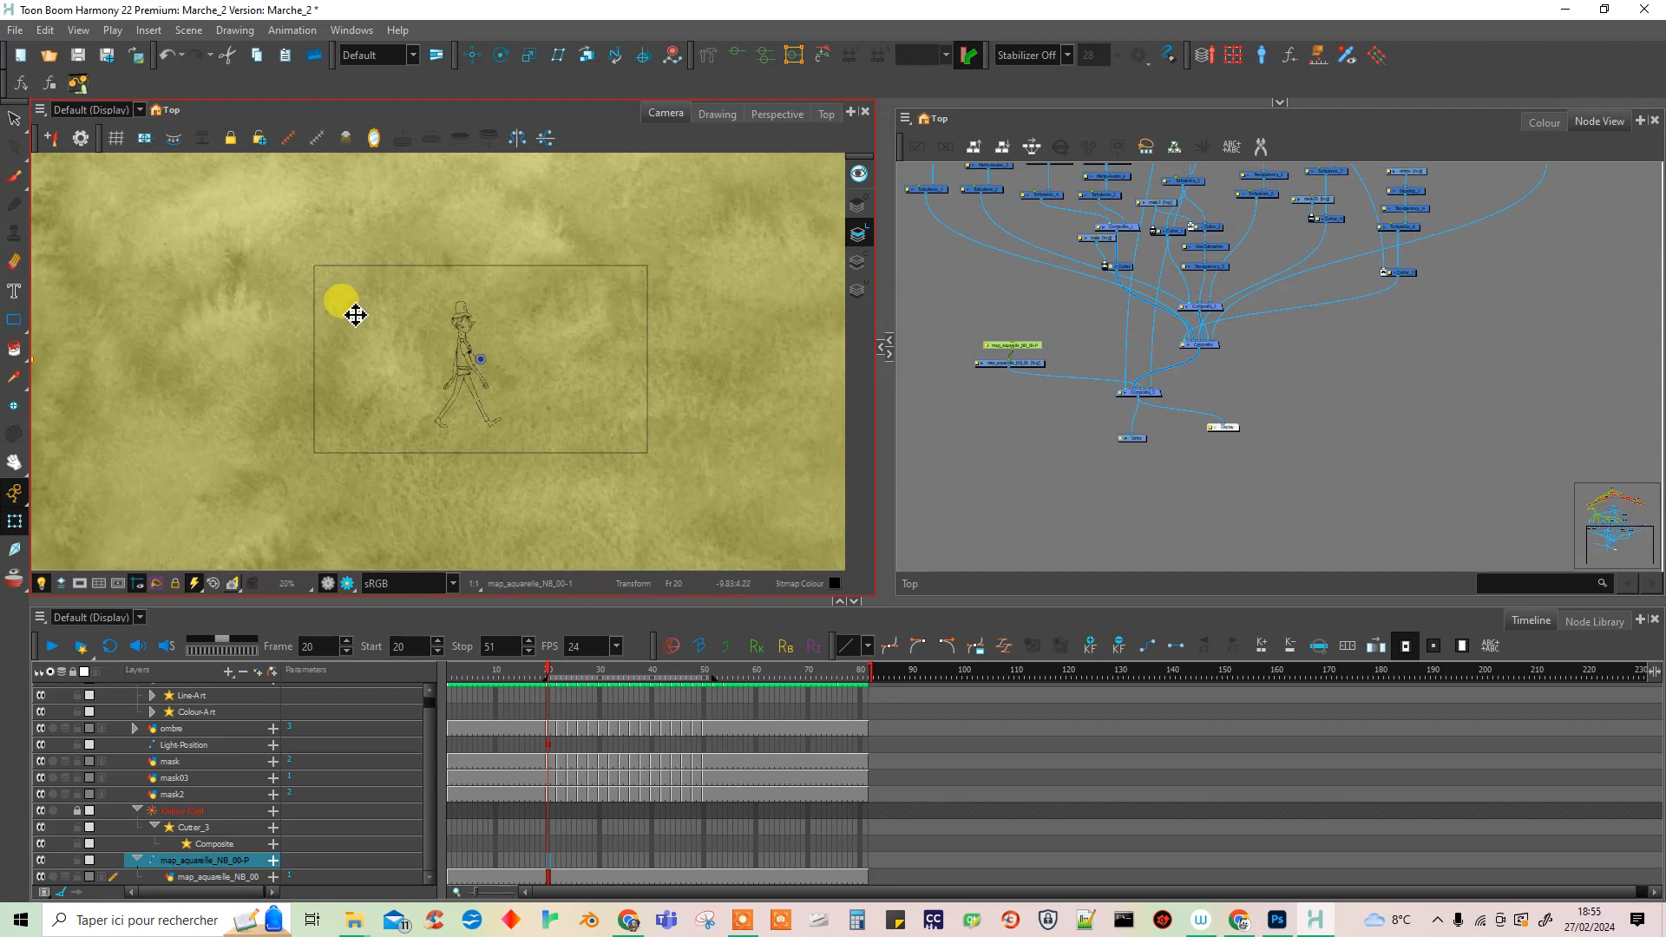
scroll(352, 308, down, 5)
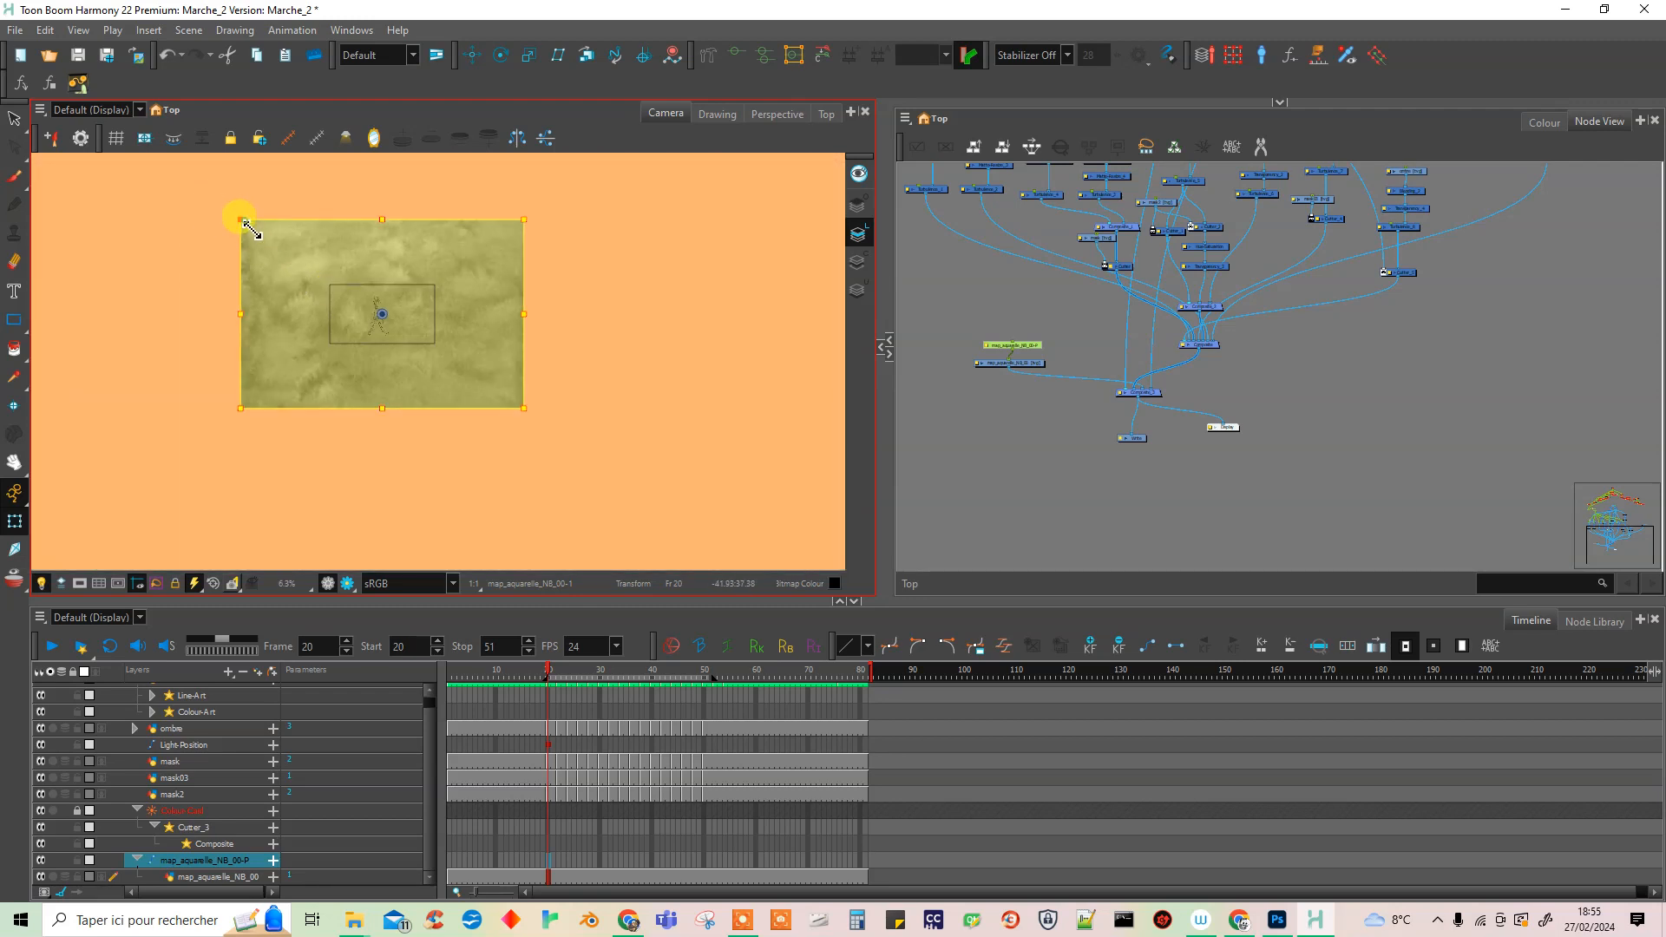
drag(244, 222, 336, 308)
scroll(373, 338, up, 2)
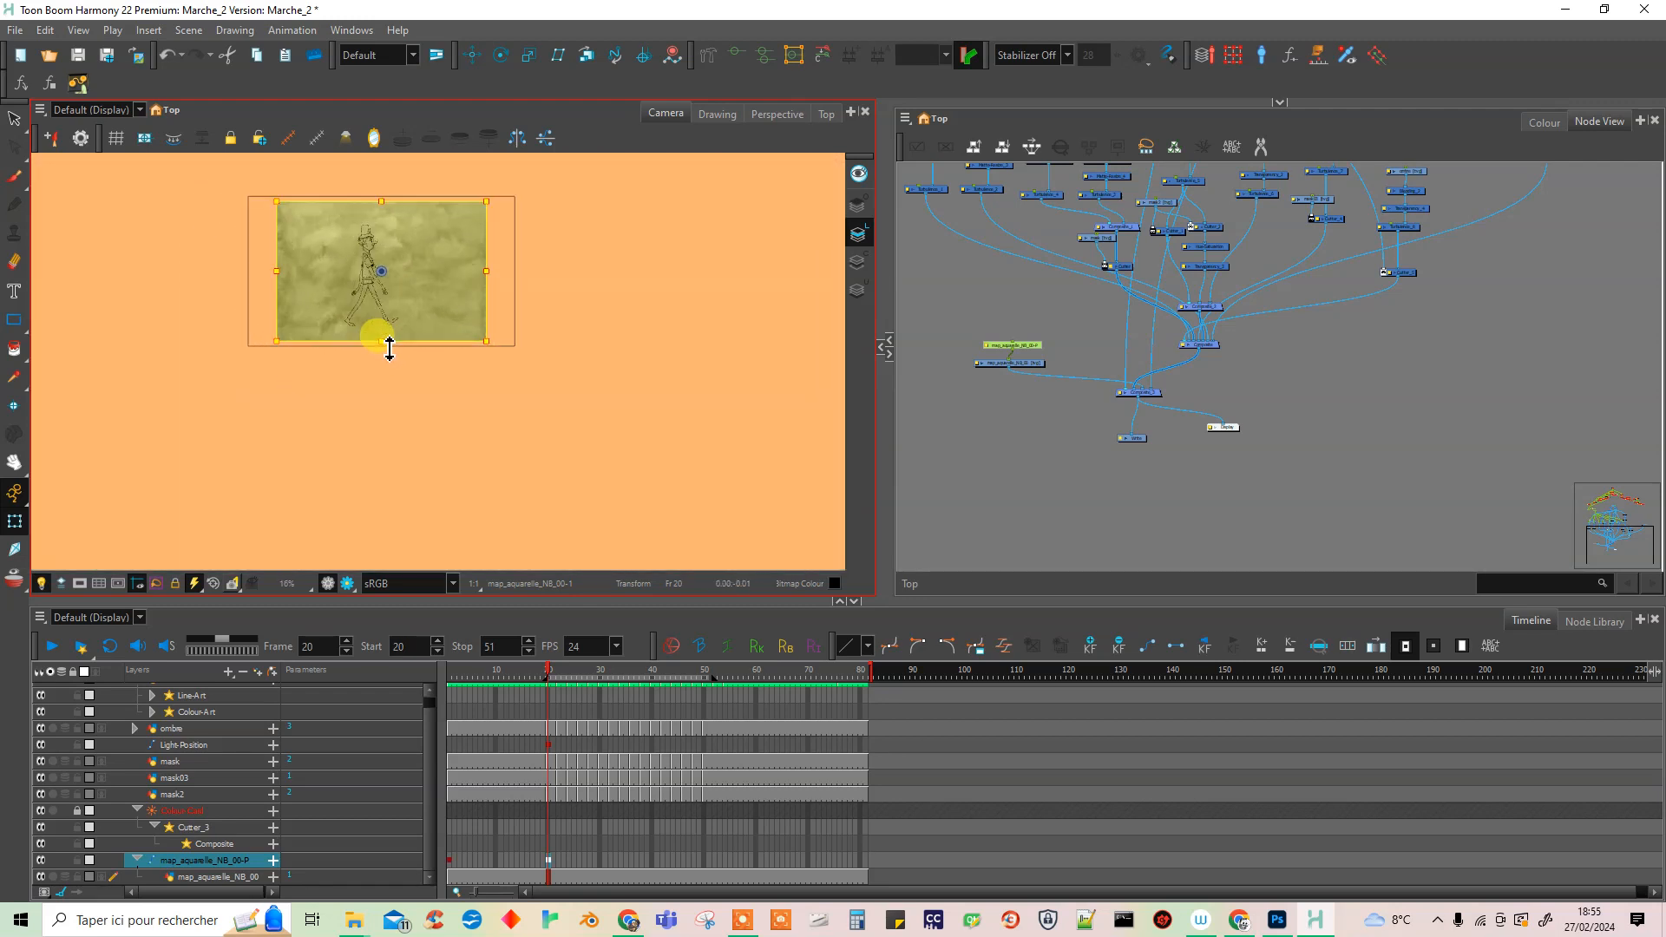
scroll(404, 232, up, 3)
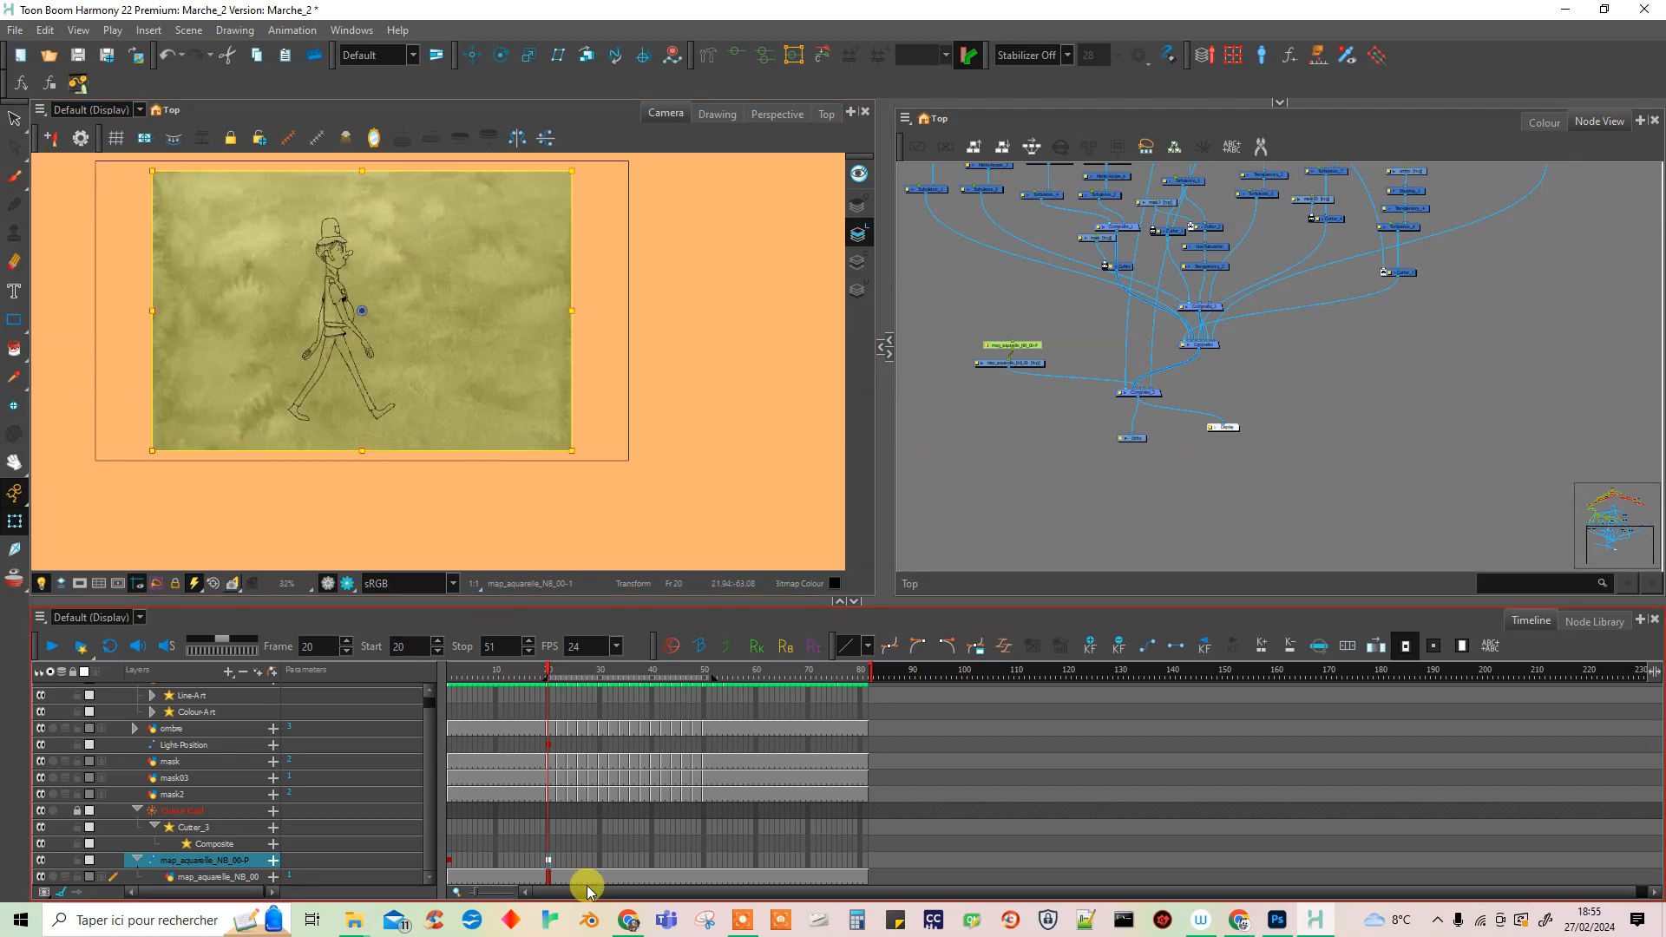
At frame 22, rotate the texture map clockwise by slightly more than a quarter turn and reposition it over the character.
click(556, 866)
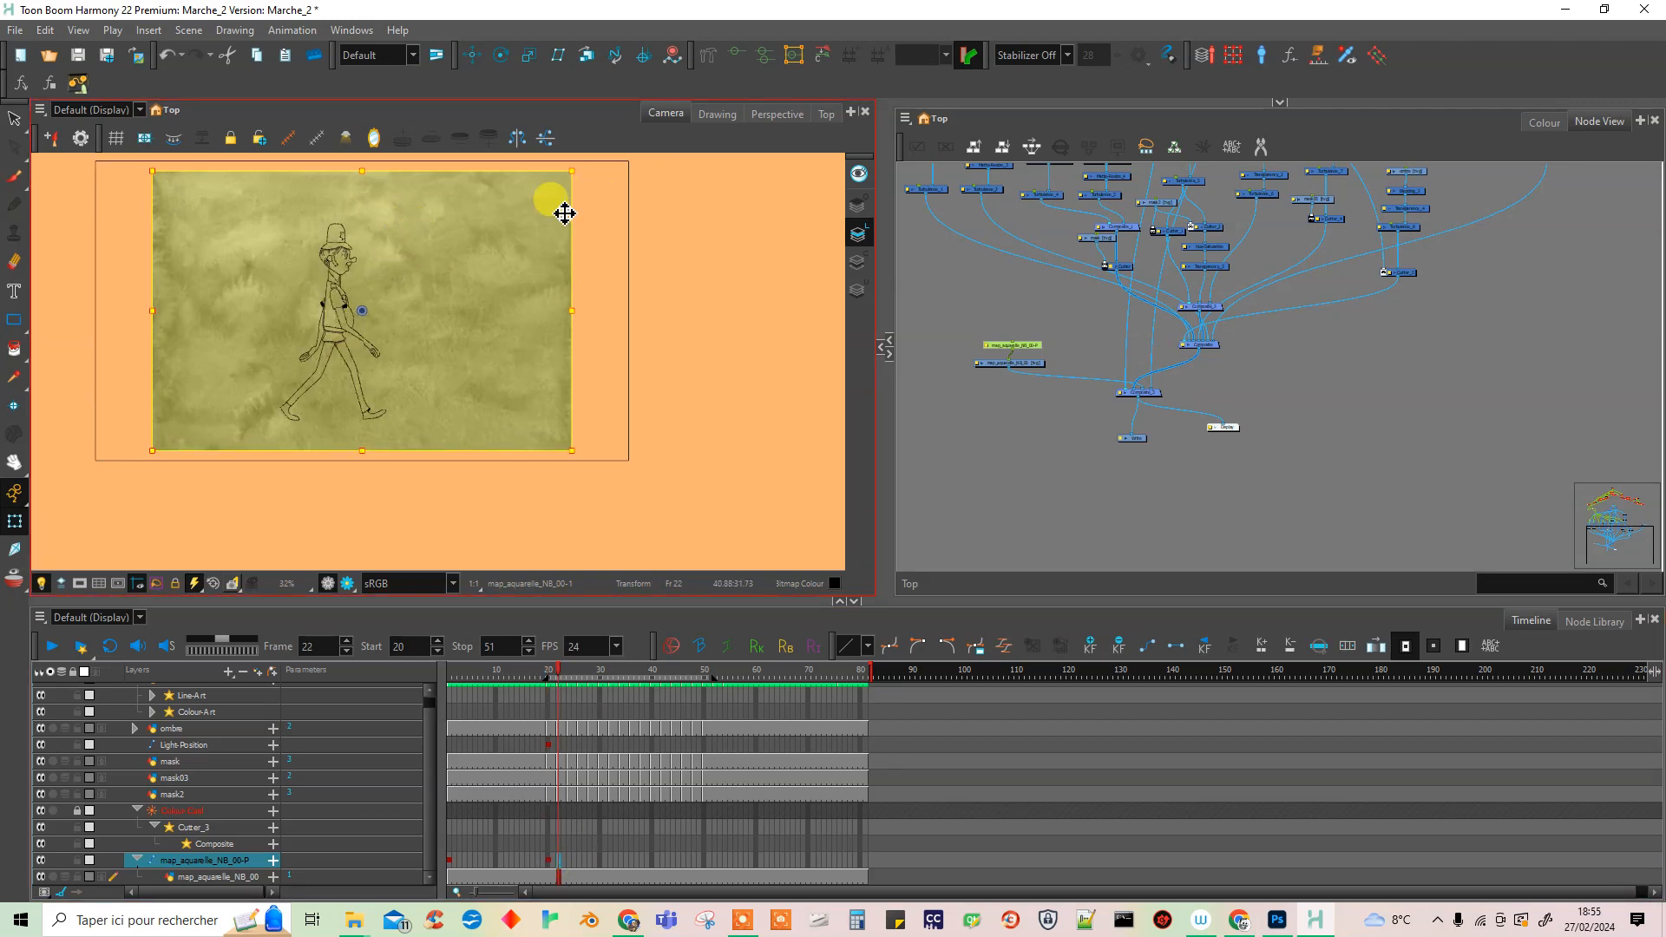
drag(584, 182, 450, 606)
drag(439, 484, 379, 416)
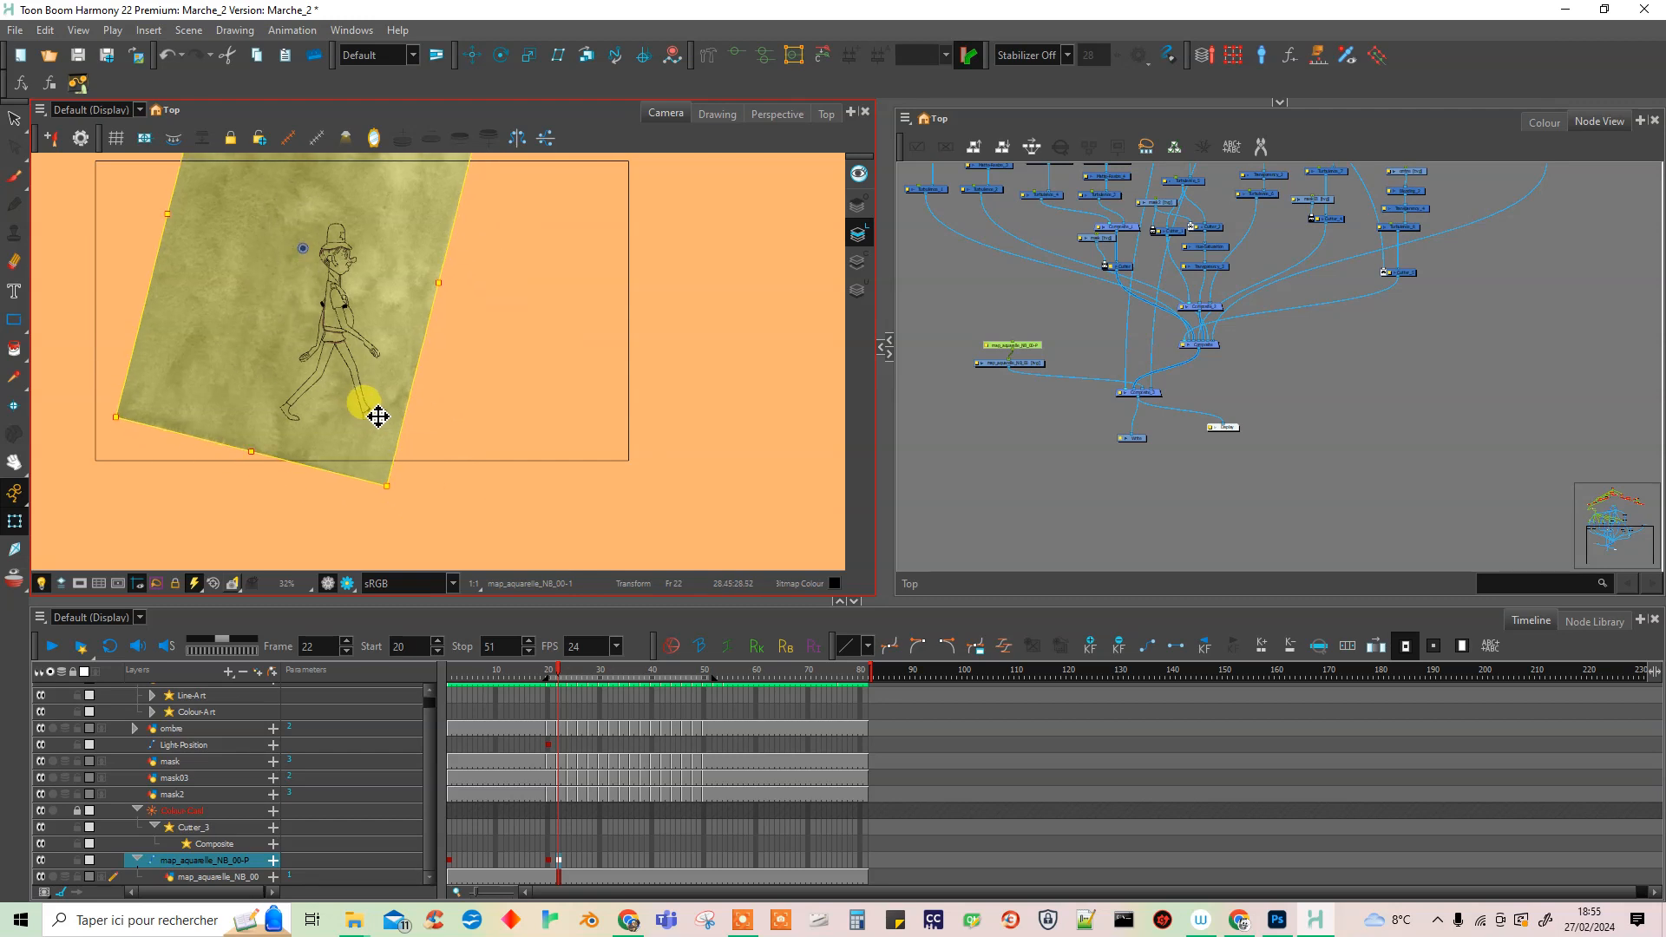
At frame 24, rotate the texture map clockwise by nearly a quarter turn and shift it so it still covers the character.
click(570, 857)
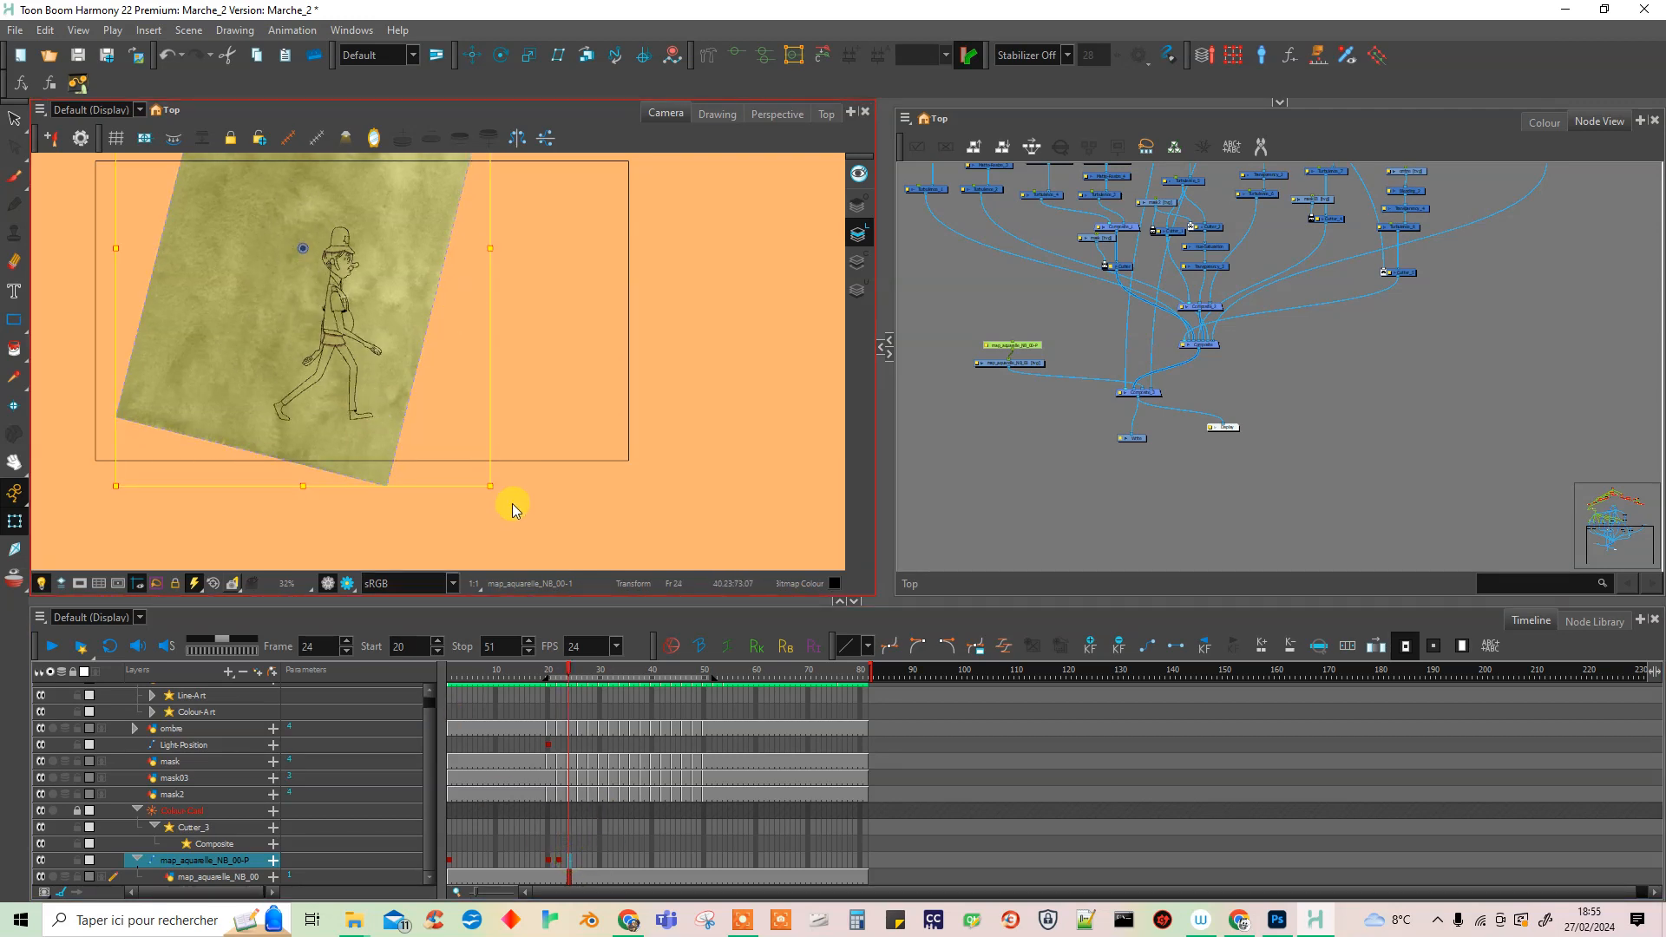
drag(496, 496, 104, 465)
drag(454, 230, 357, 306)
At frame 26, mirror the texture map horizontally and shift it so the character sits nearer its middle.
click(579, 861)
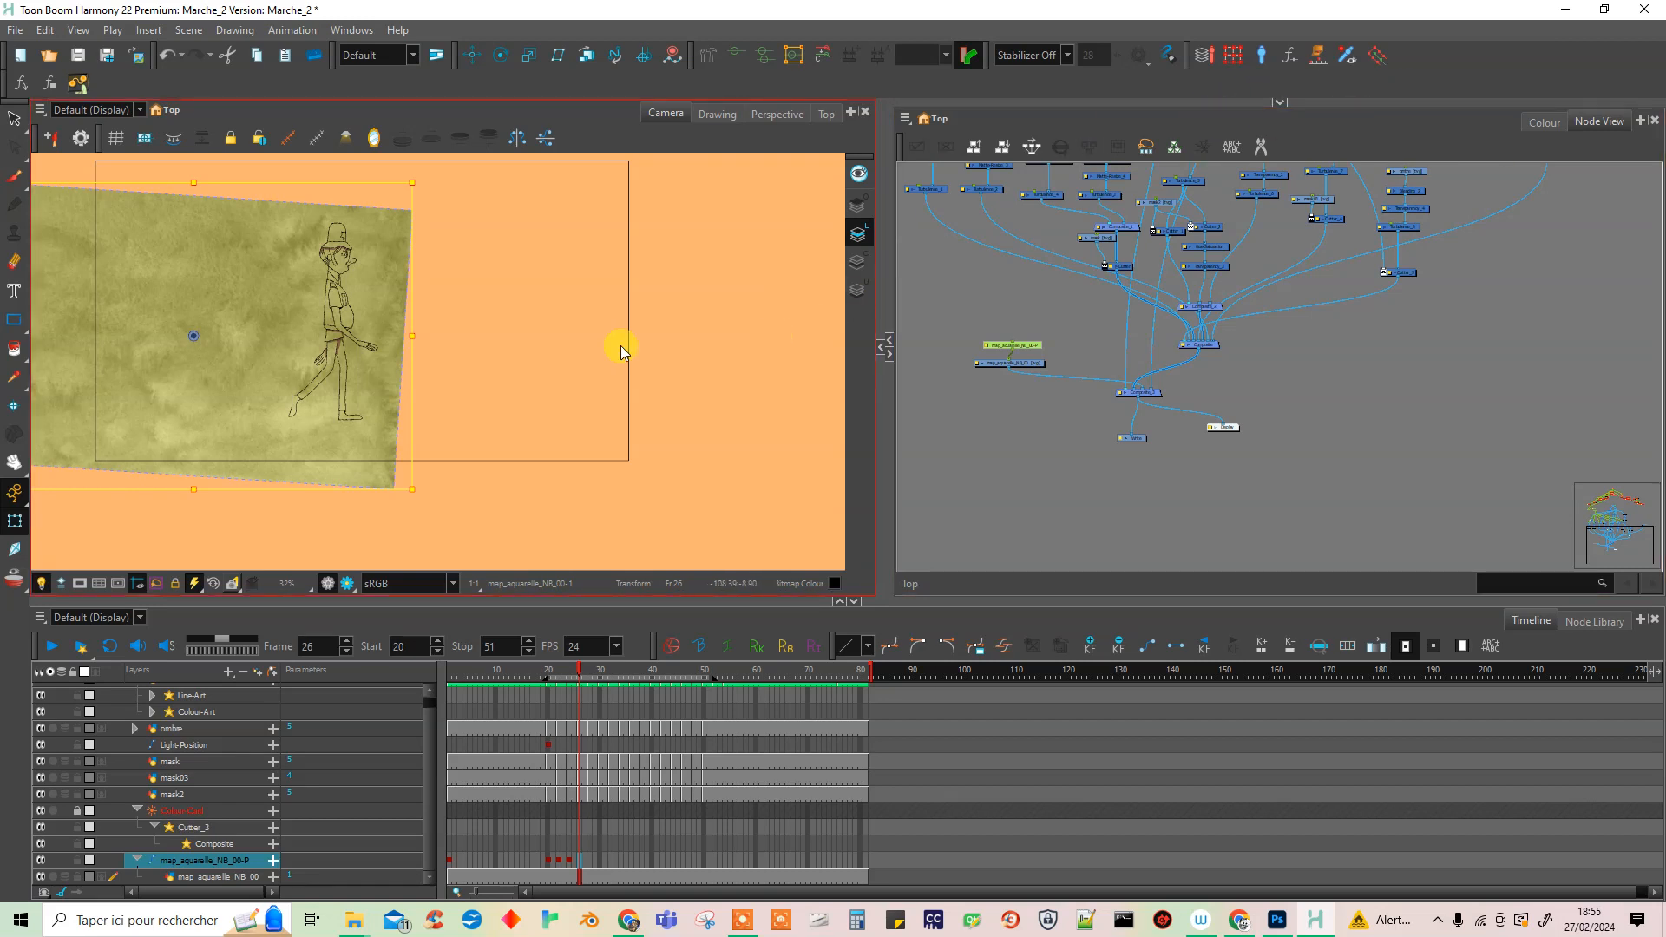
drag(325, 271, 428, 271)
click(597, 842)
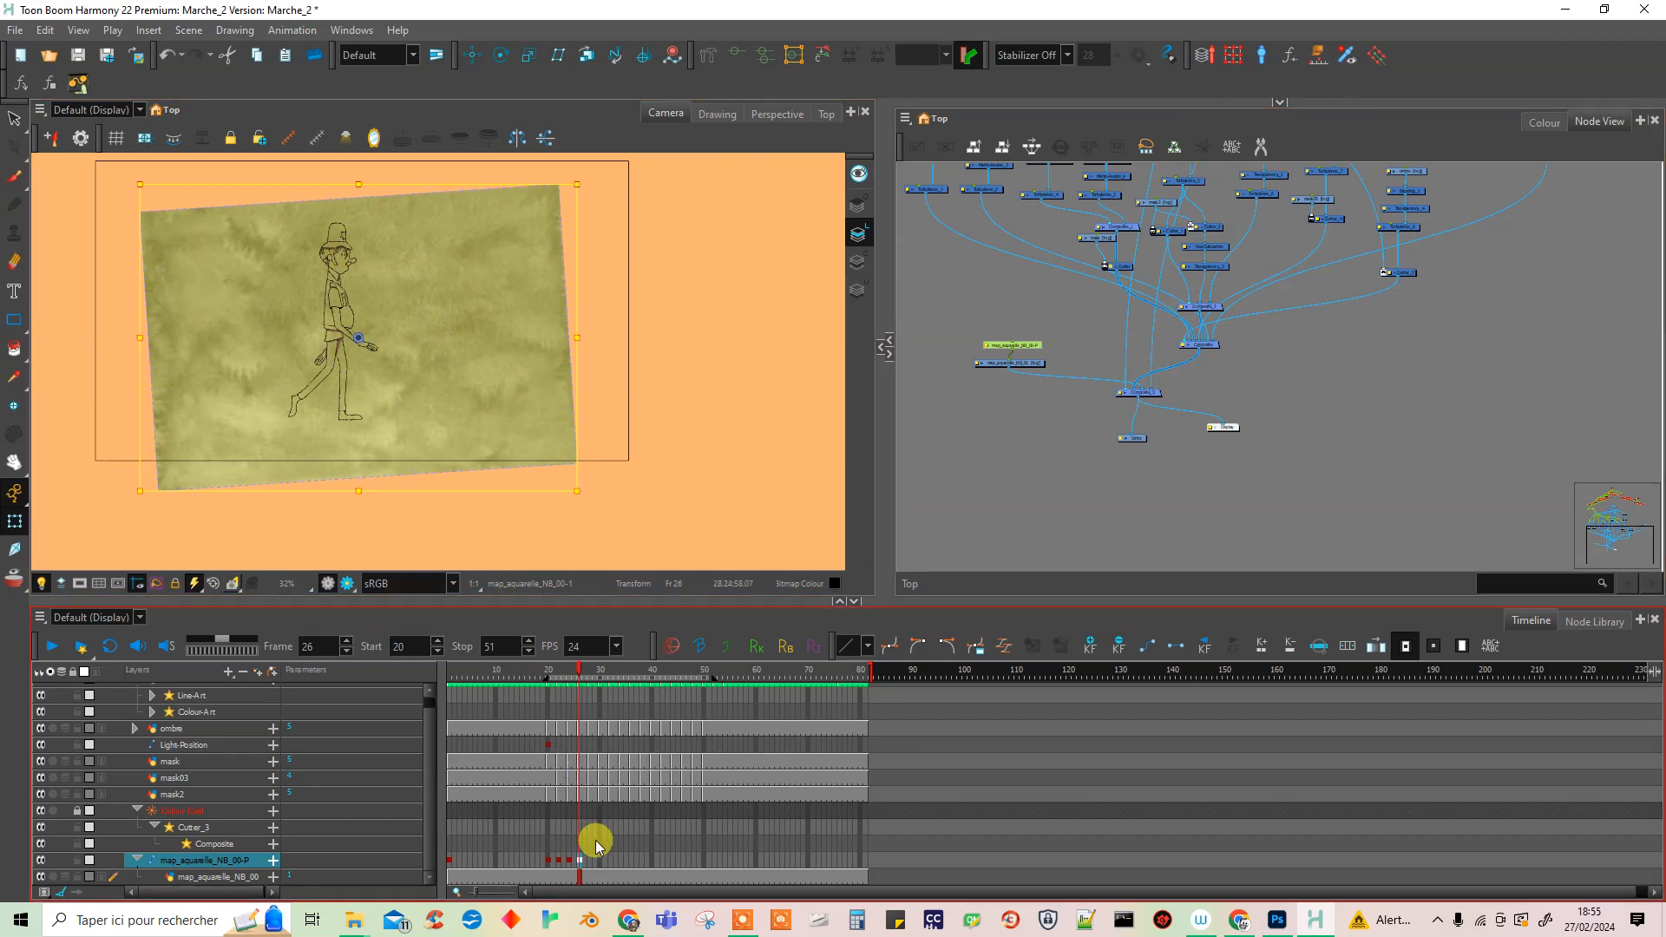
At frame 28, rotate the texture map clockwise by about a quarter turn and move it down and right, keeping the character covered.
click(589, 863)
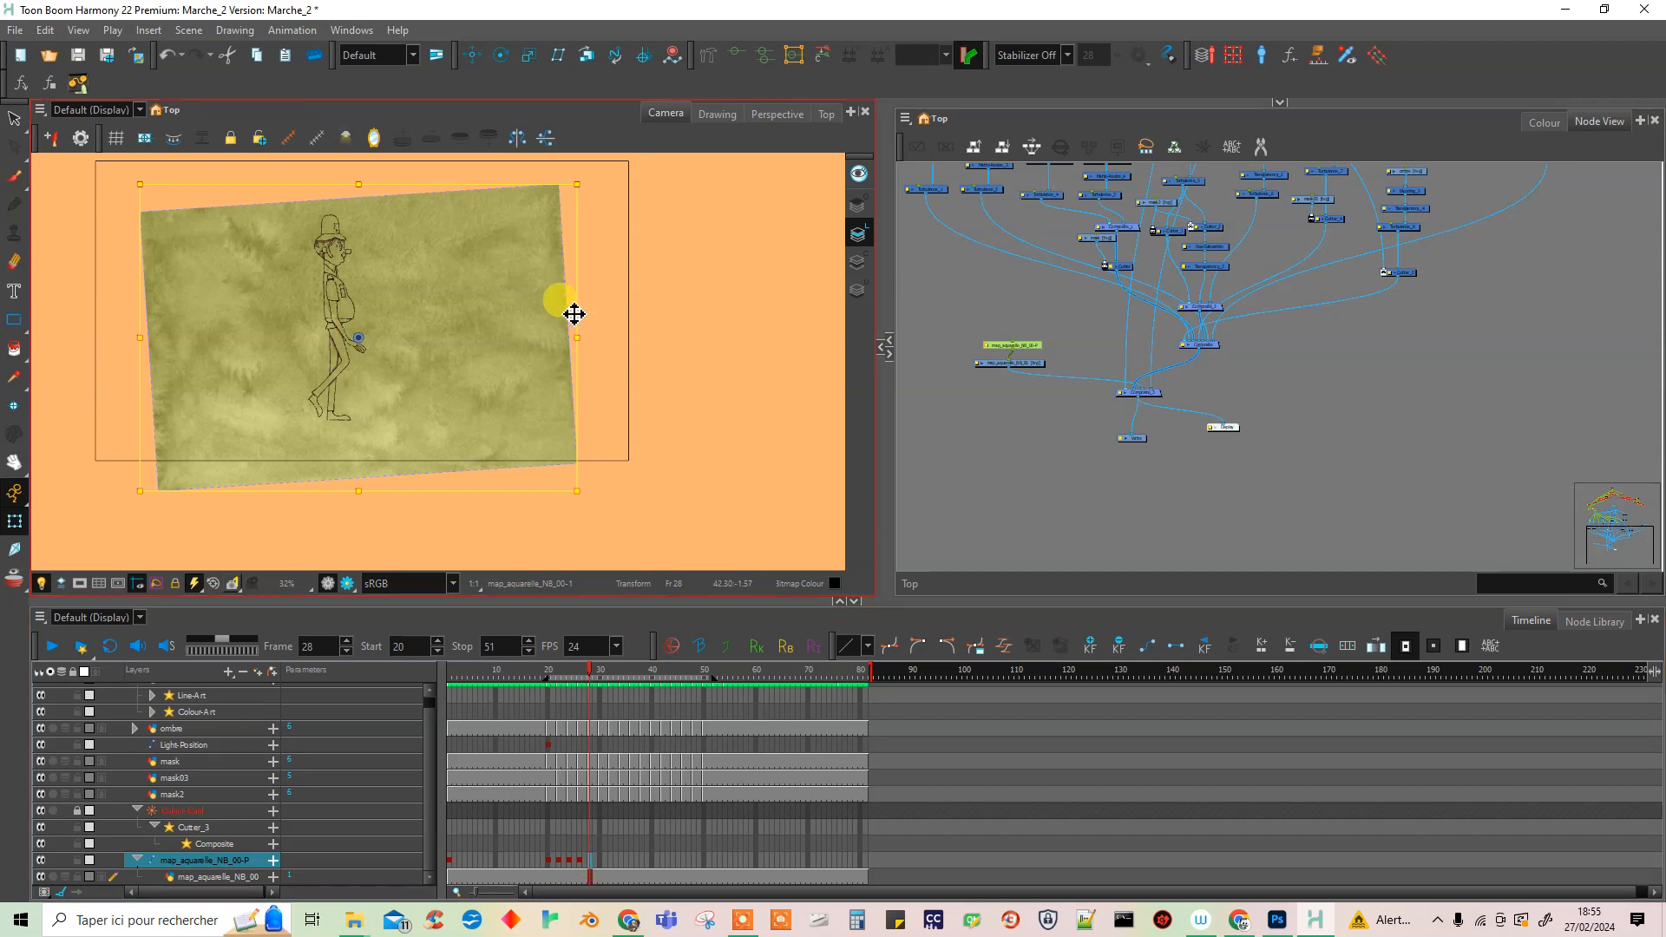
drag(591, 493, 217, 510)
drag(427, 387, 486, 470)
At frame 30, rotate the texture map to a tilted landscape orientation and shift it up and left so it covers the character.
click(612, 870)
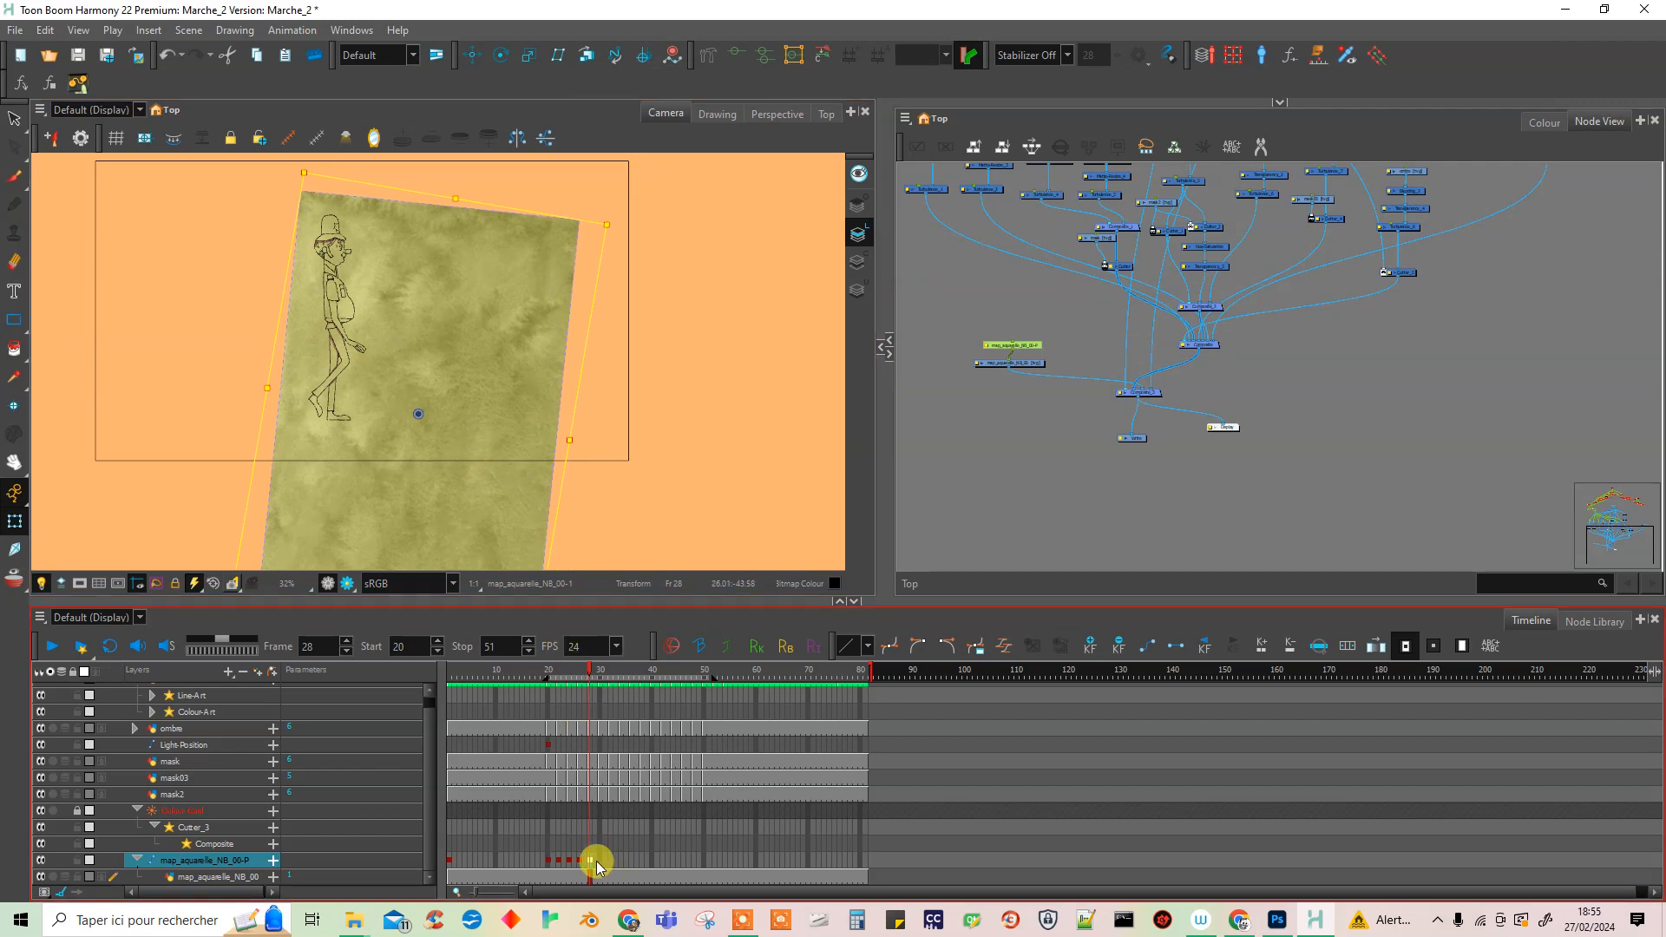
click(598, 863)
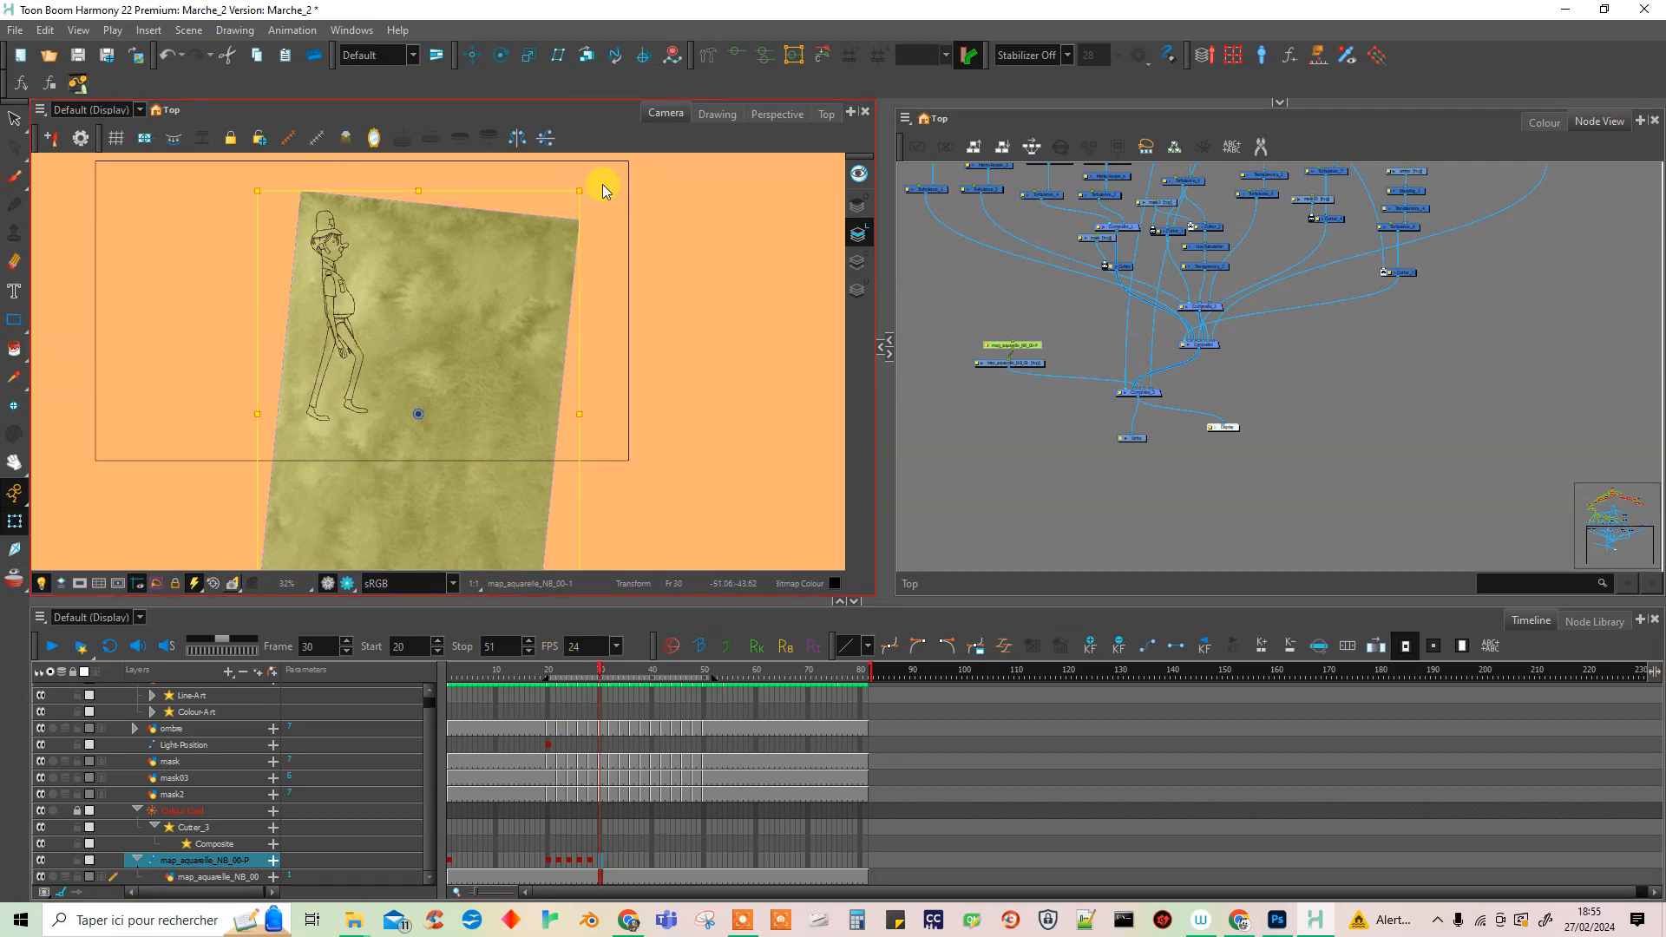
drag(590, 180, 192, 427)
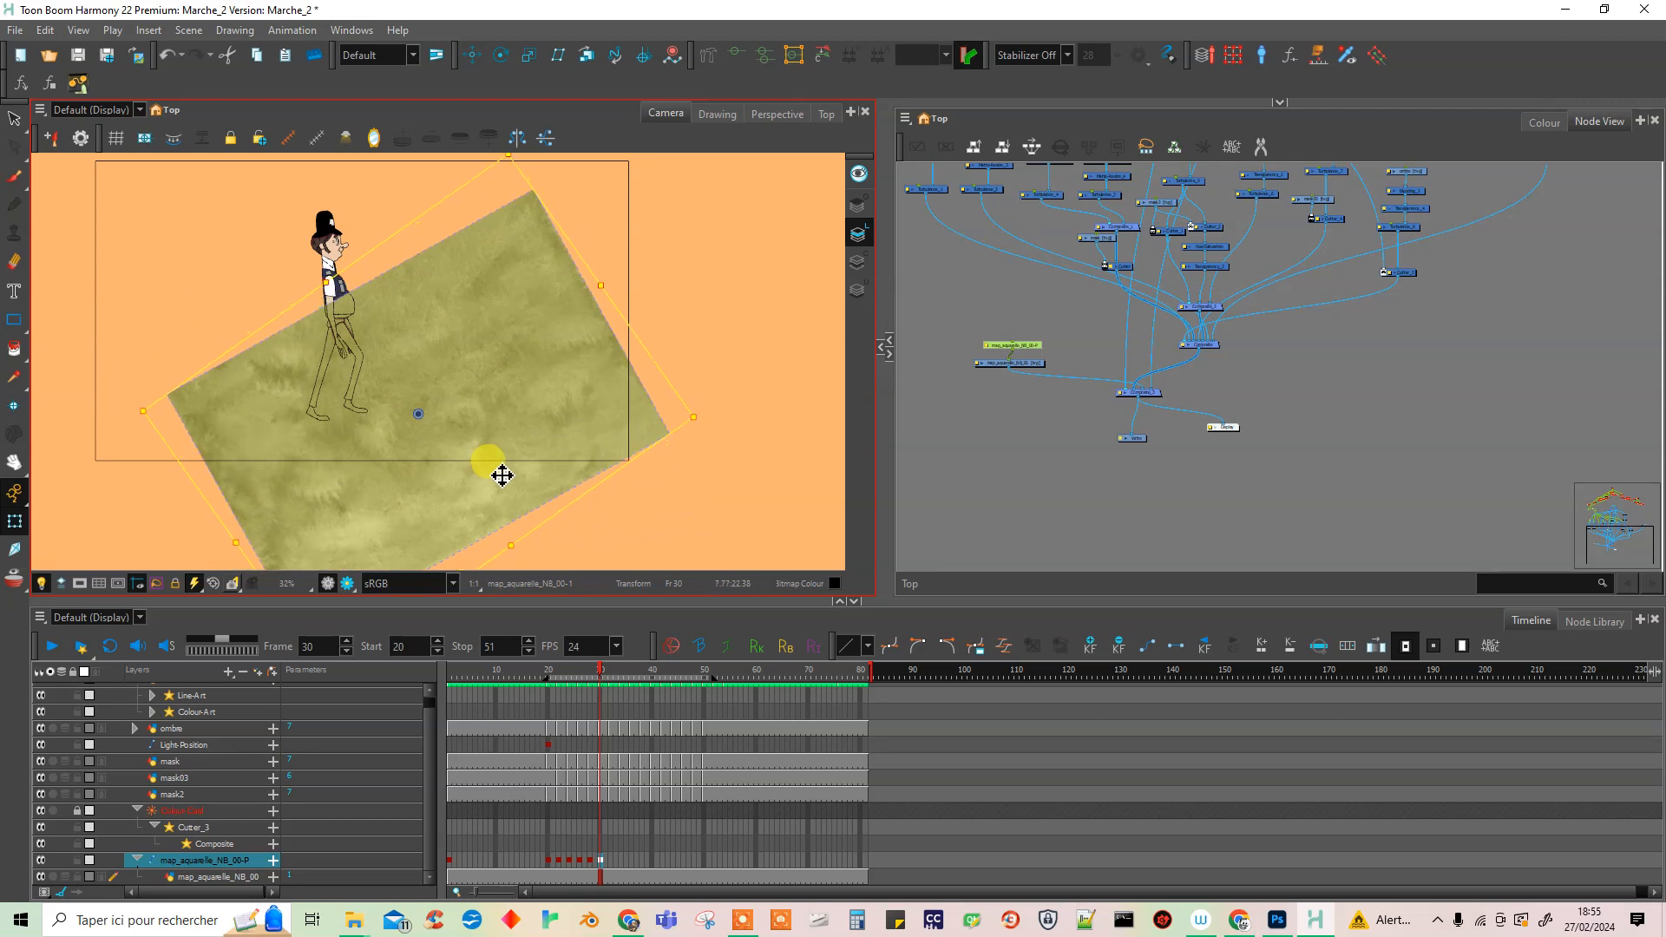
drag(569, 428, 428, 370)
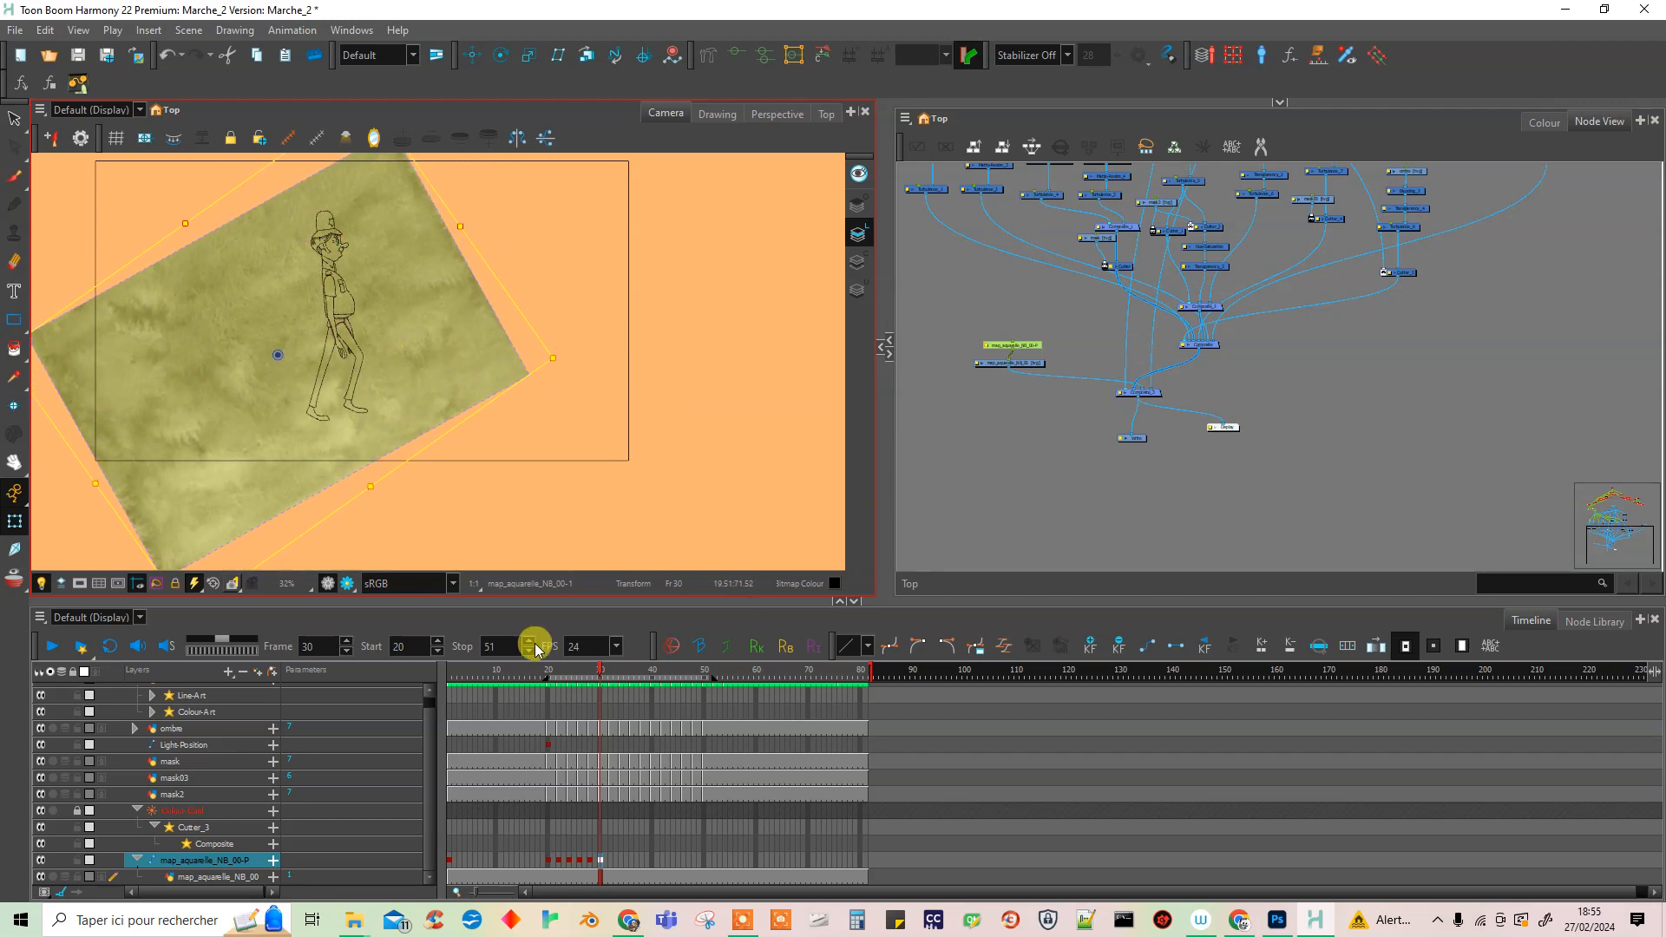
At frame 32, rotate the texture map and shift it up and right, keeping the whole character covered.
click(610, 860)
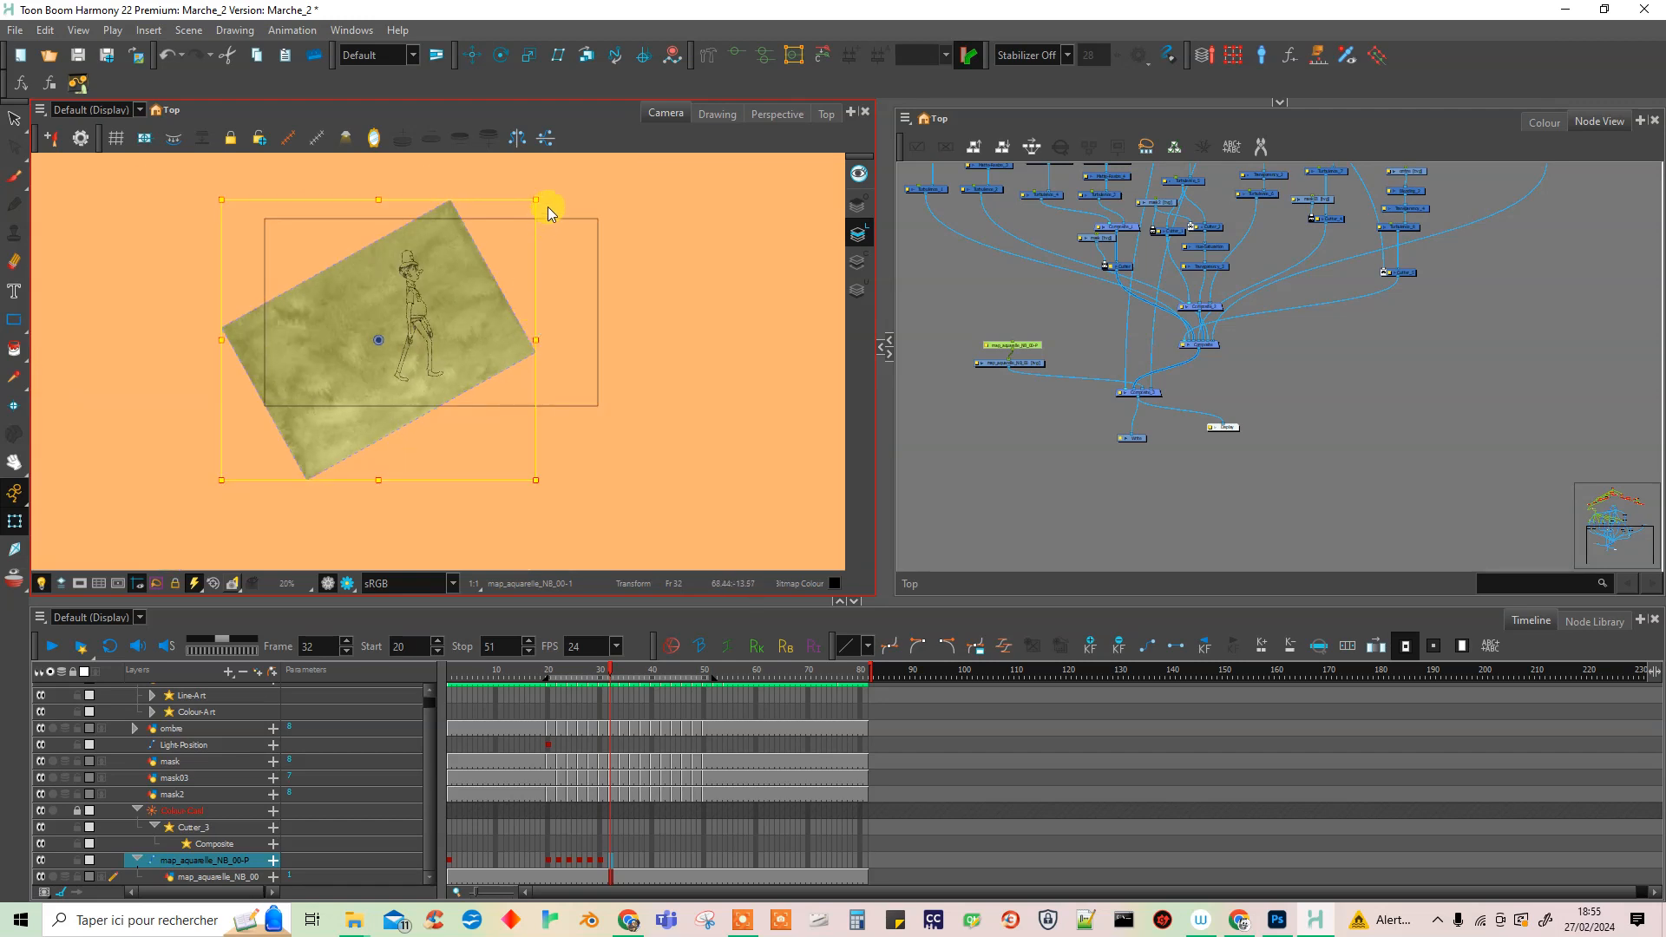
drag(545, 203, 539, 290)
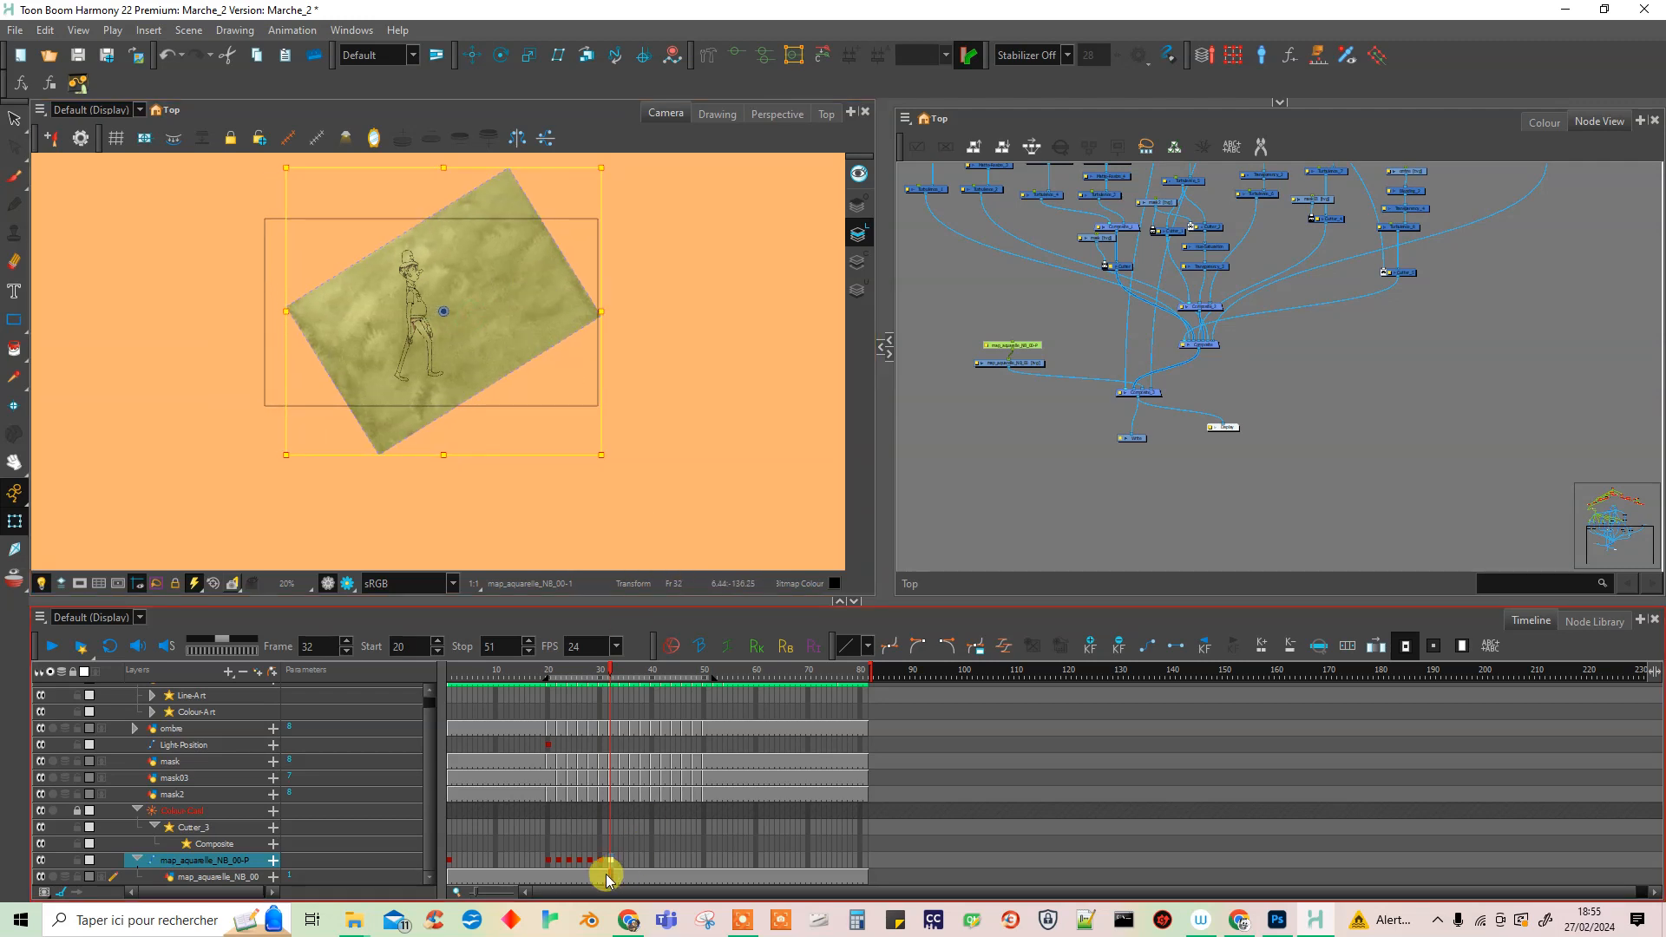
Copy the texture map's keyframes from frames 20 to 32 and paste them twice in sequence, starting at frame 34.
click(549, 860)
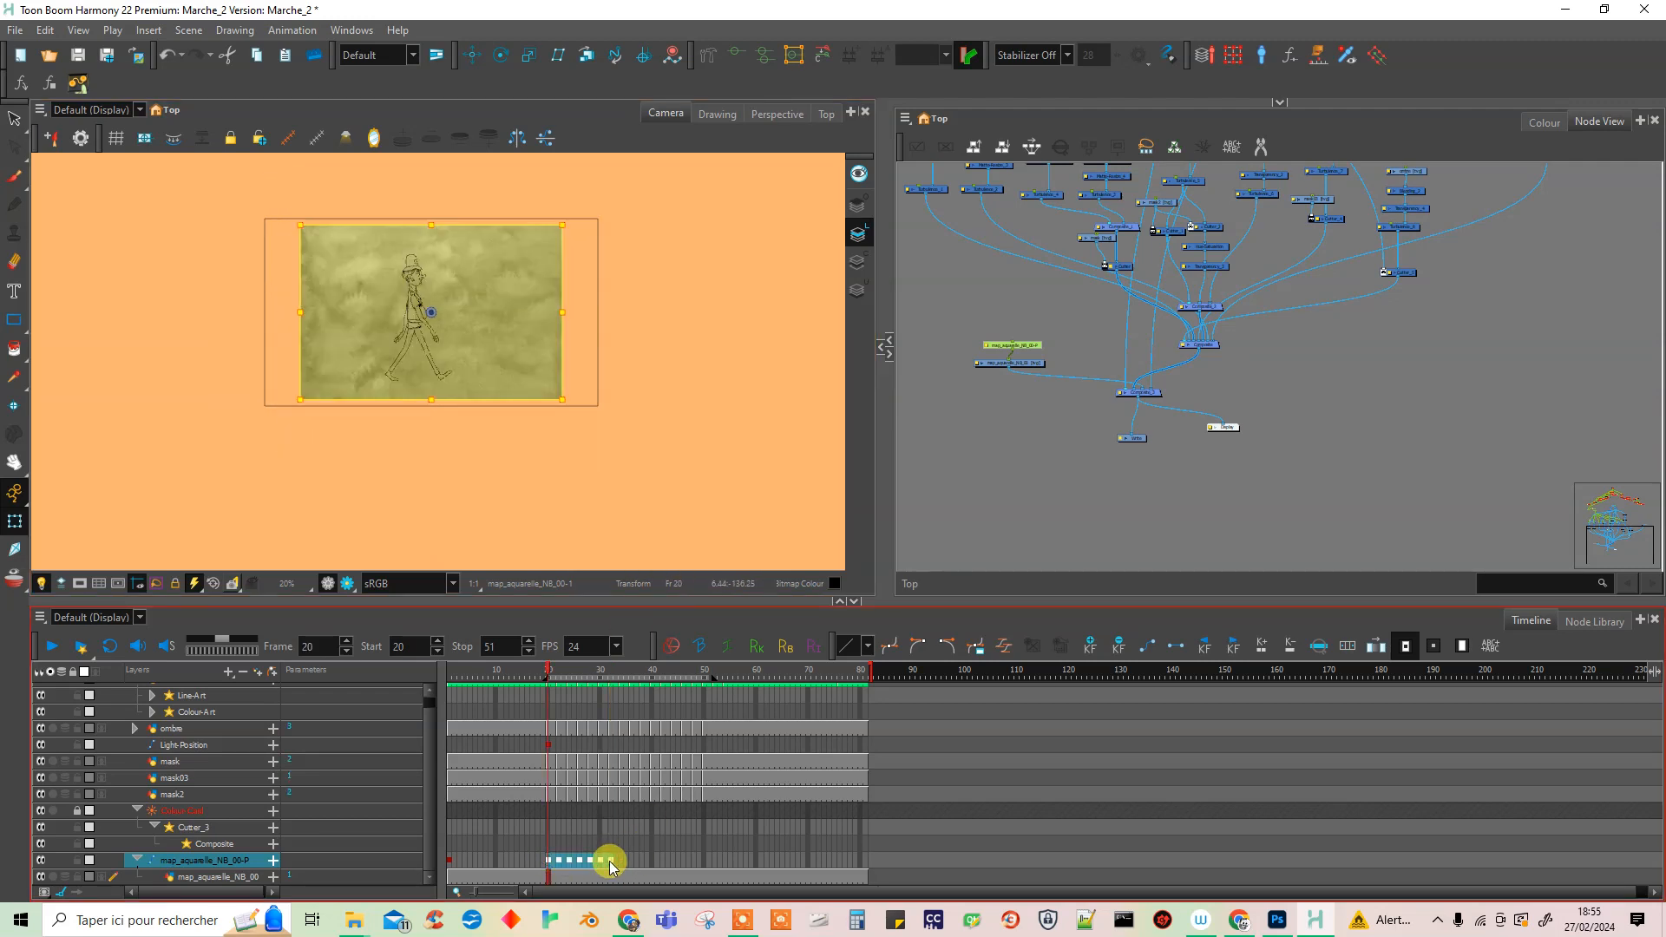
click(621, 863)
key(ctrl+v)
key(ctrl+v)
Scrub to frame 52, return to frame 21, and preview the texture map's animation with looped playback enabled.
drag(580, 677, 715, 683)
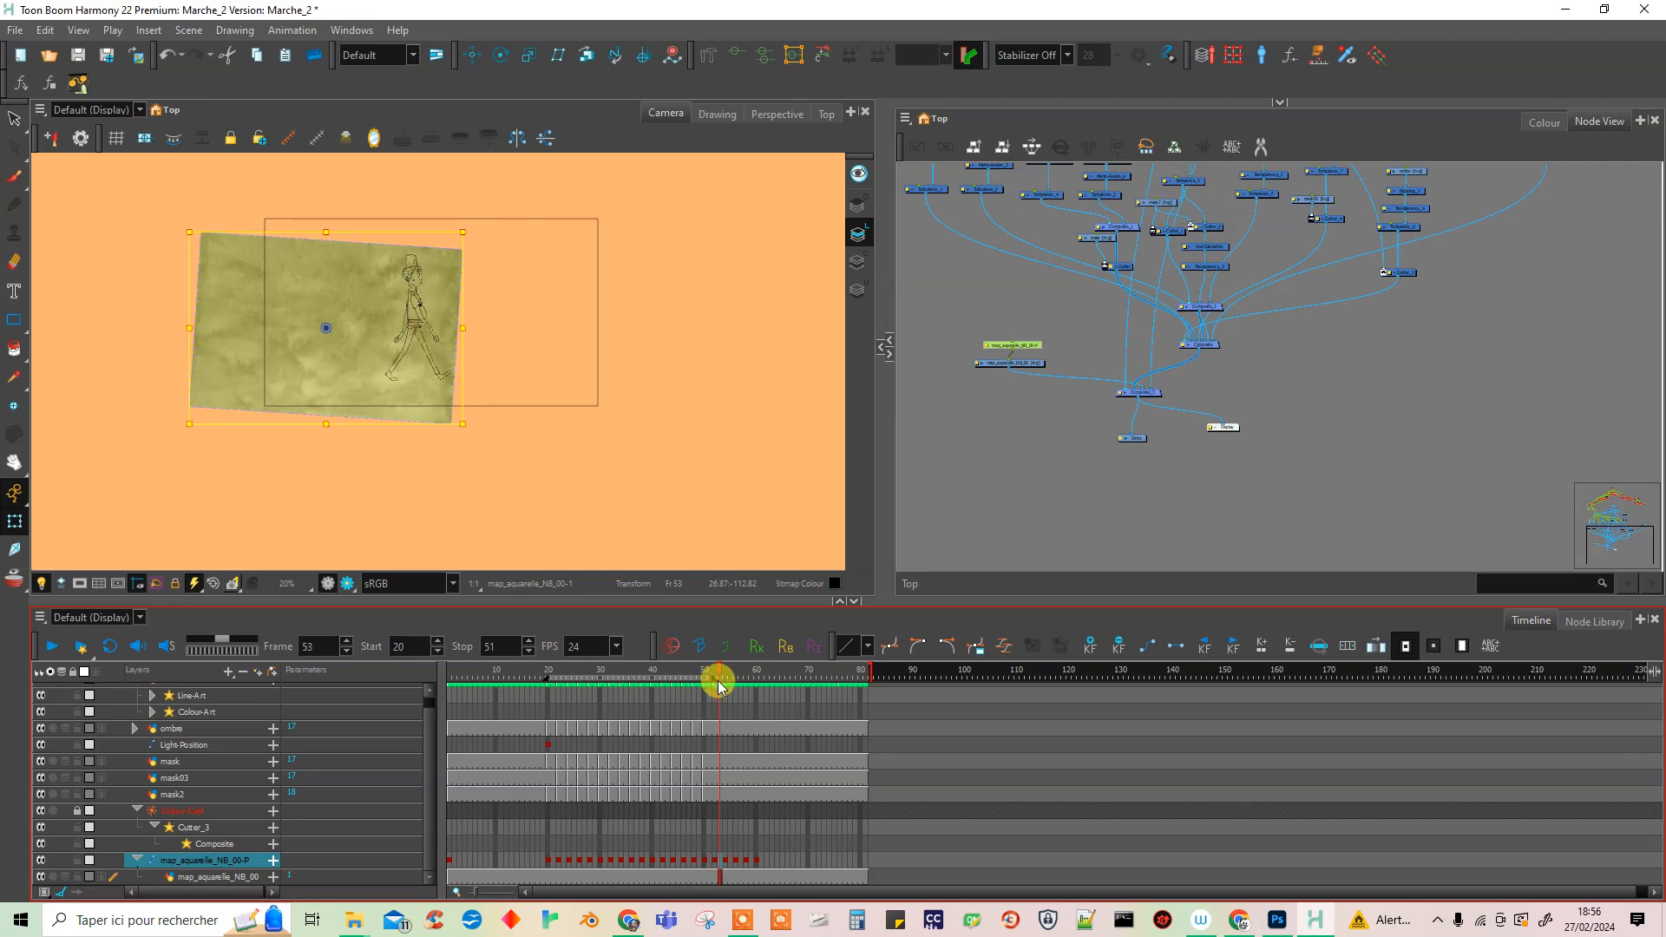
drag(717, 688, 713, 685)
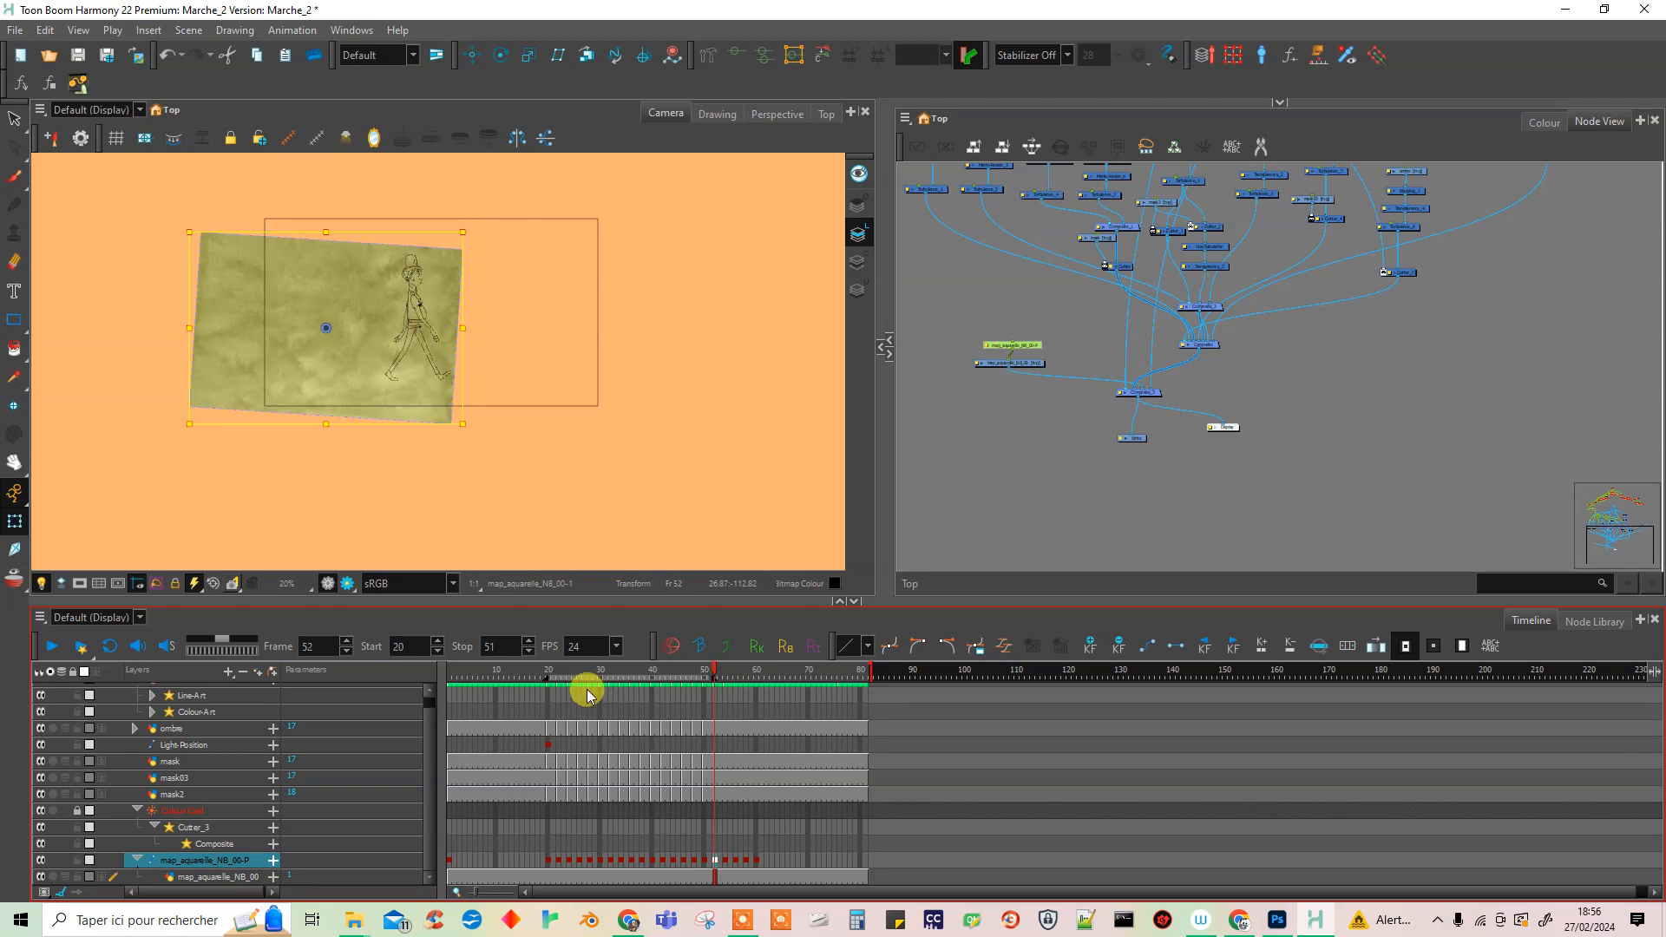
click(555, 673)
scroll(421, 323, up, 4)
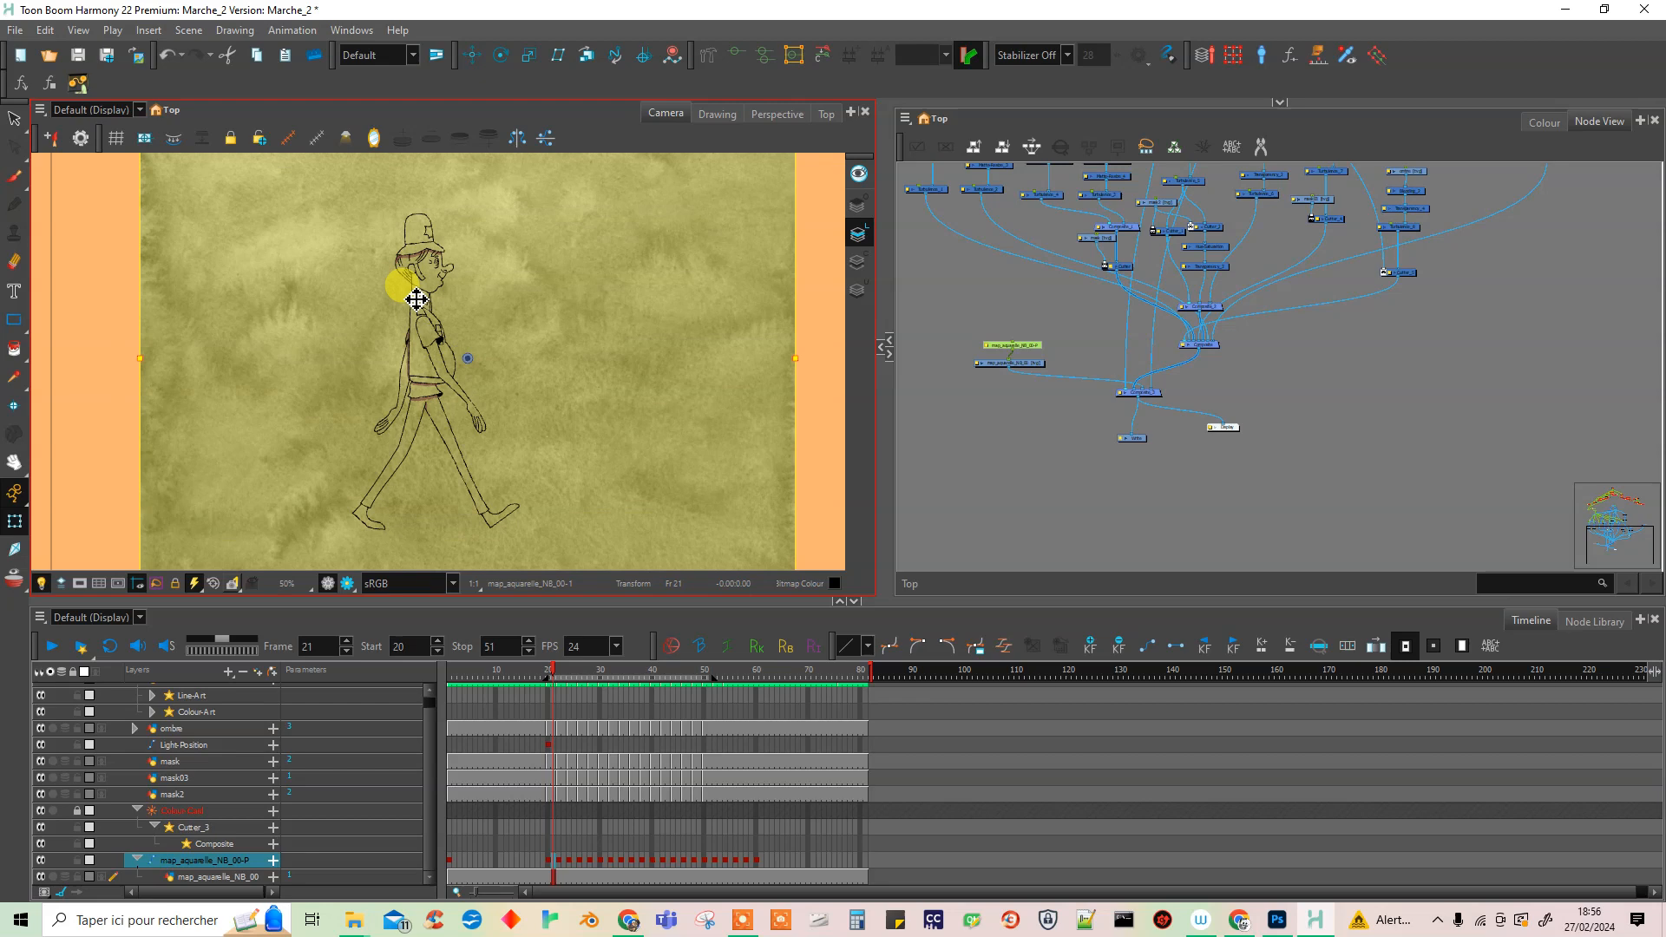
scroll(432, 335, down, 1)
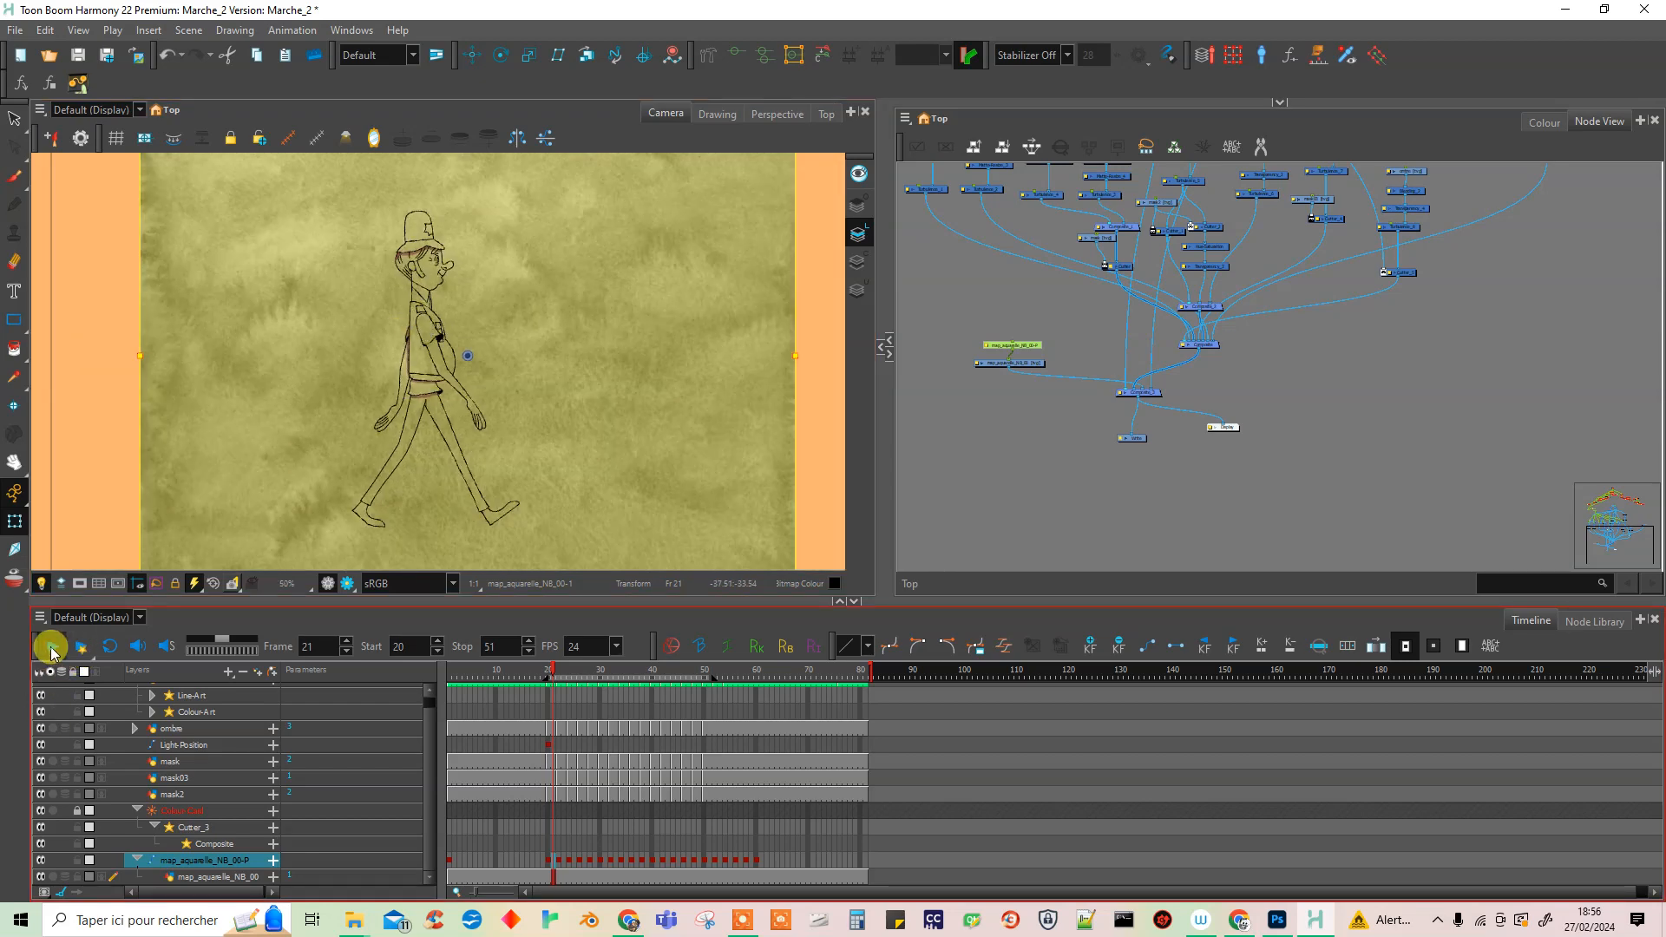
click(52, 652)
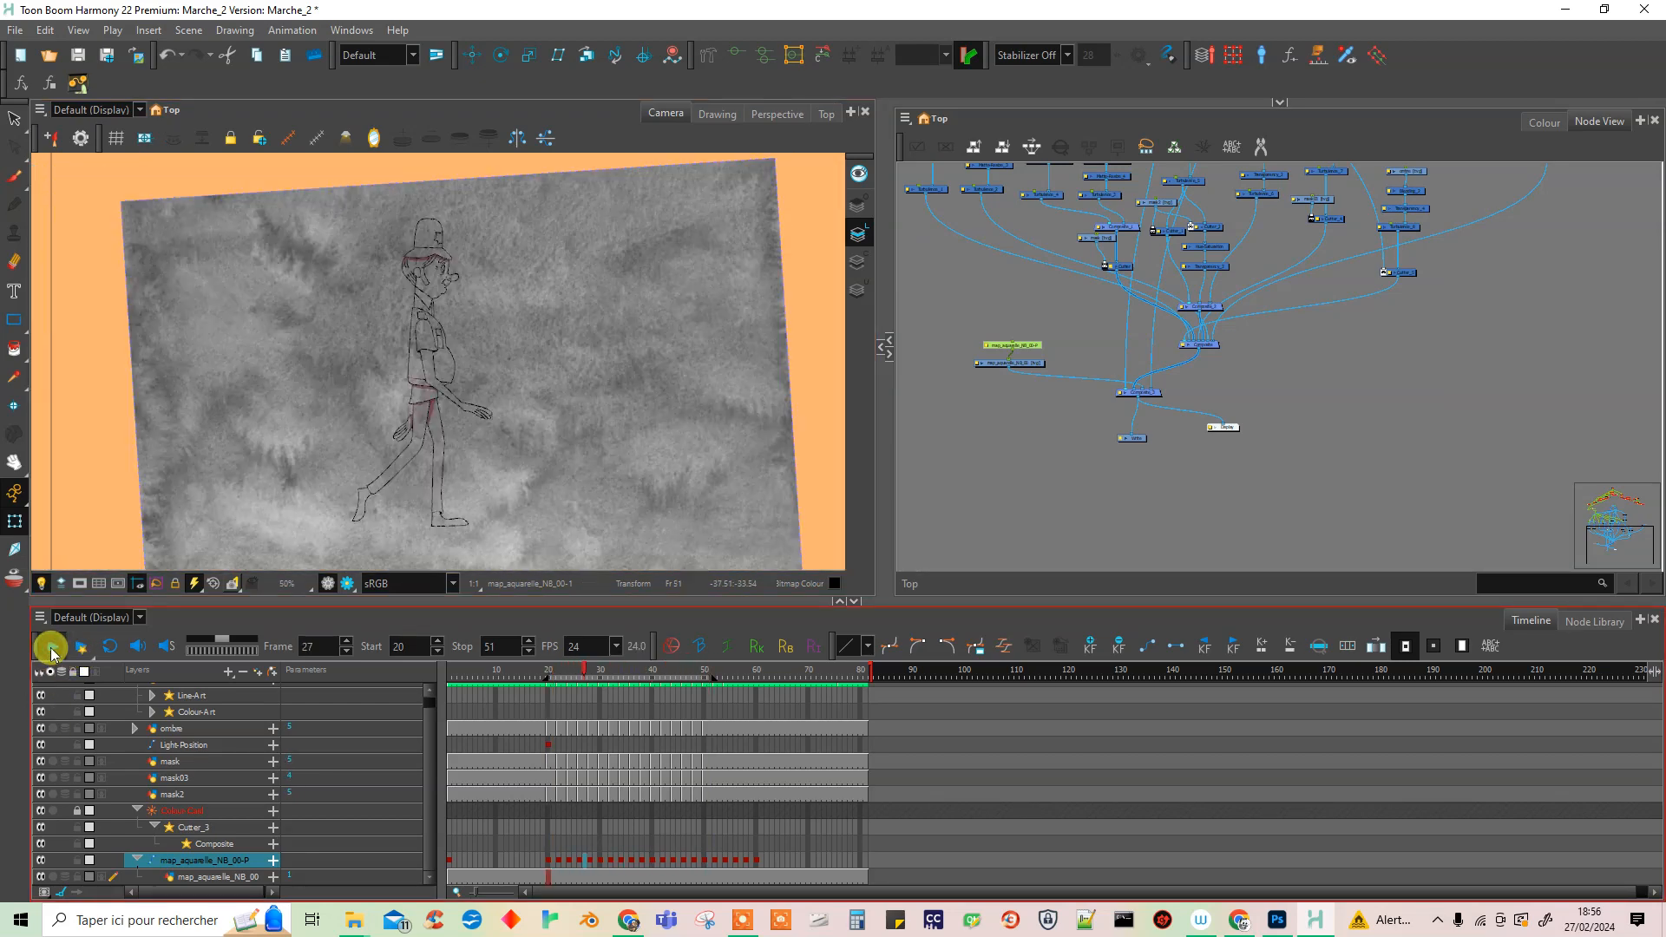
click(119, 650)
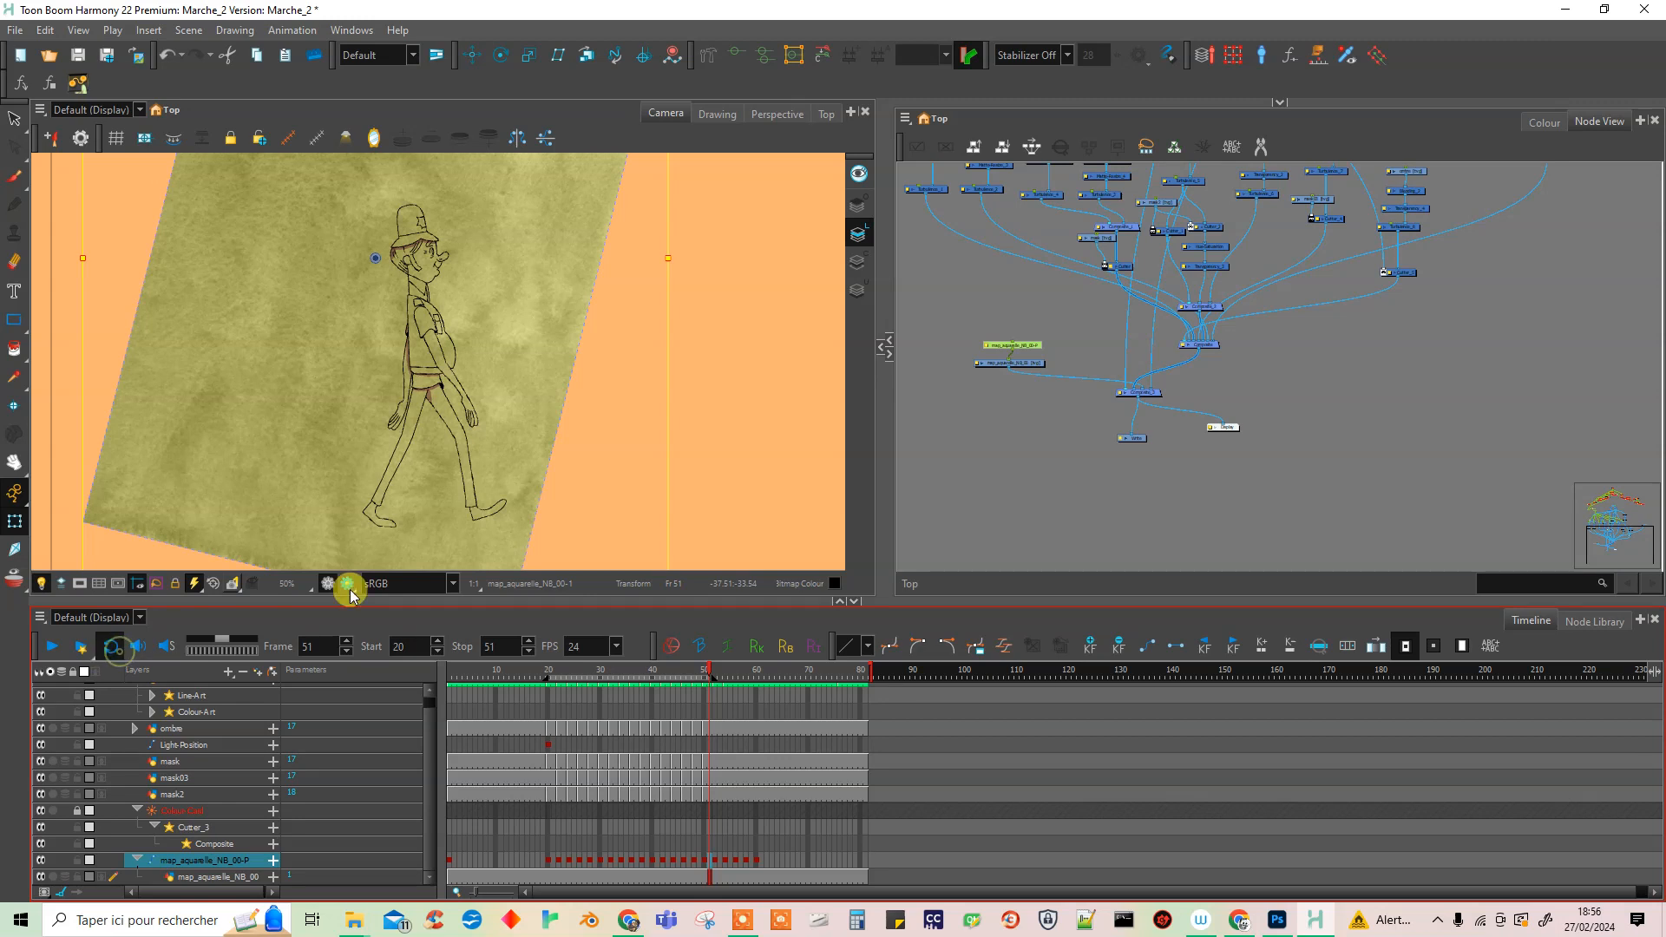
Add a Cutter node and insert it between the map_aquarelle_NB_00 drawing and Composite_3.
click(1015, 384)
scroll(1011, 369, up, 3)
drag(1056, 352, 1050, 338)
click(1110, 350)
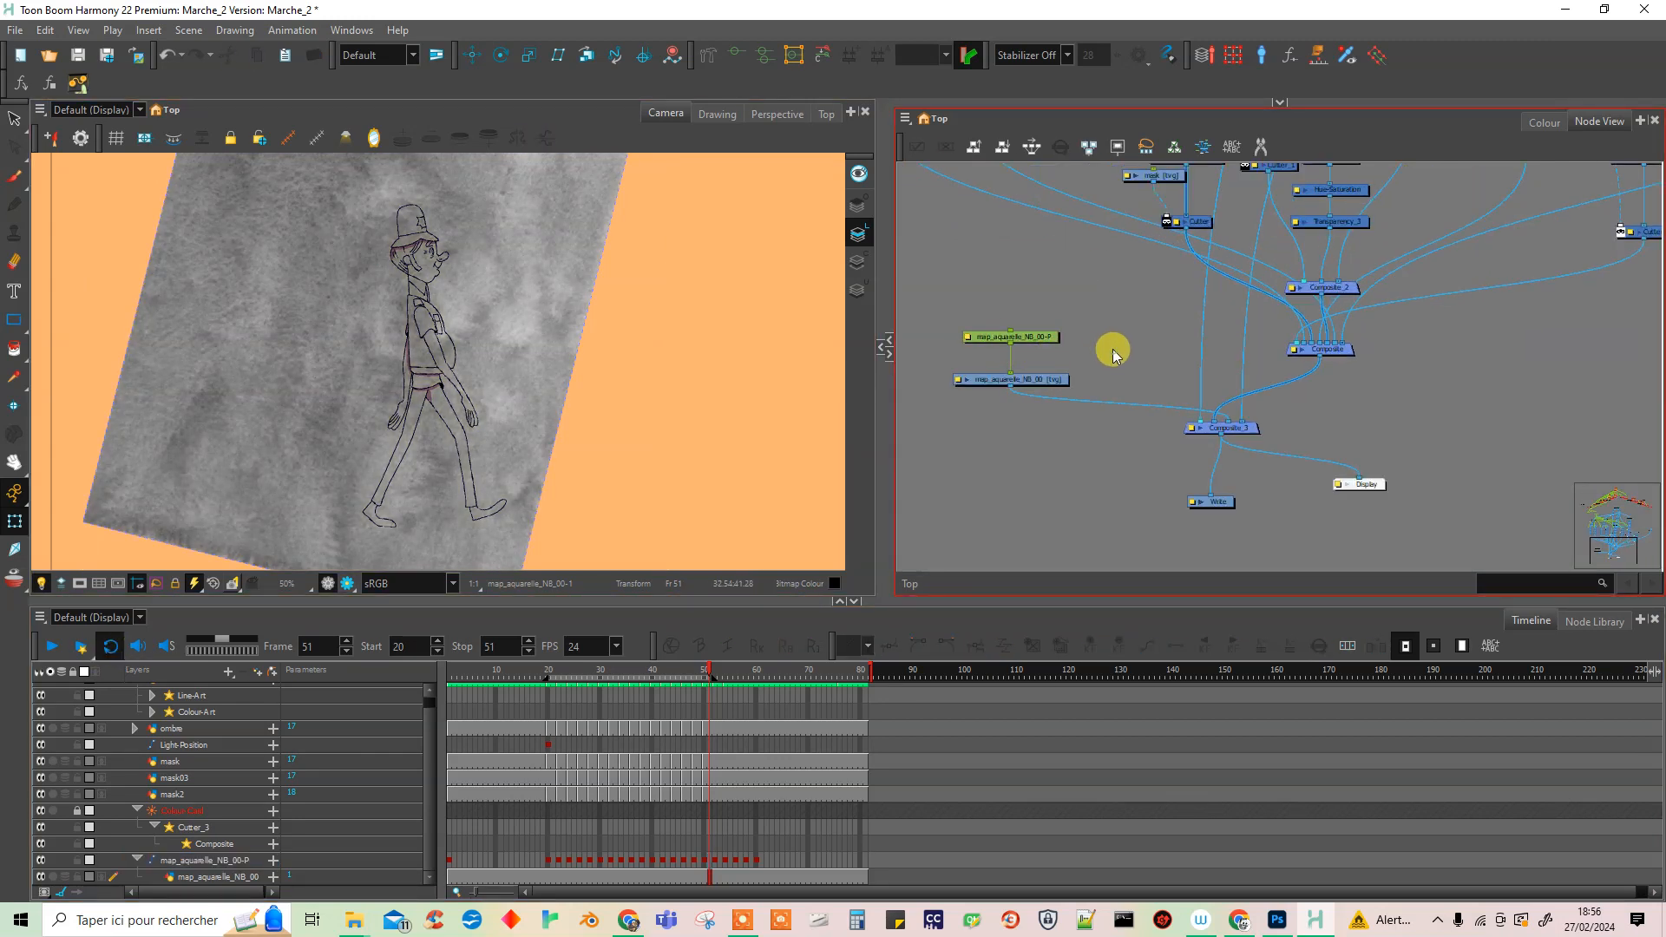
key(Tab)
text(cutt)
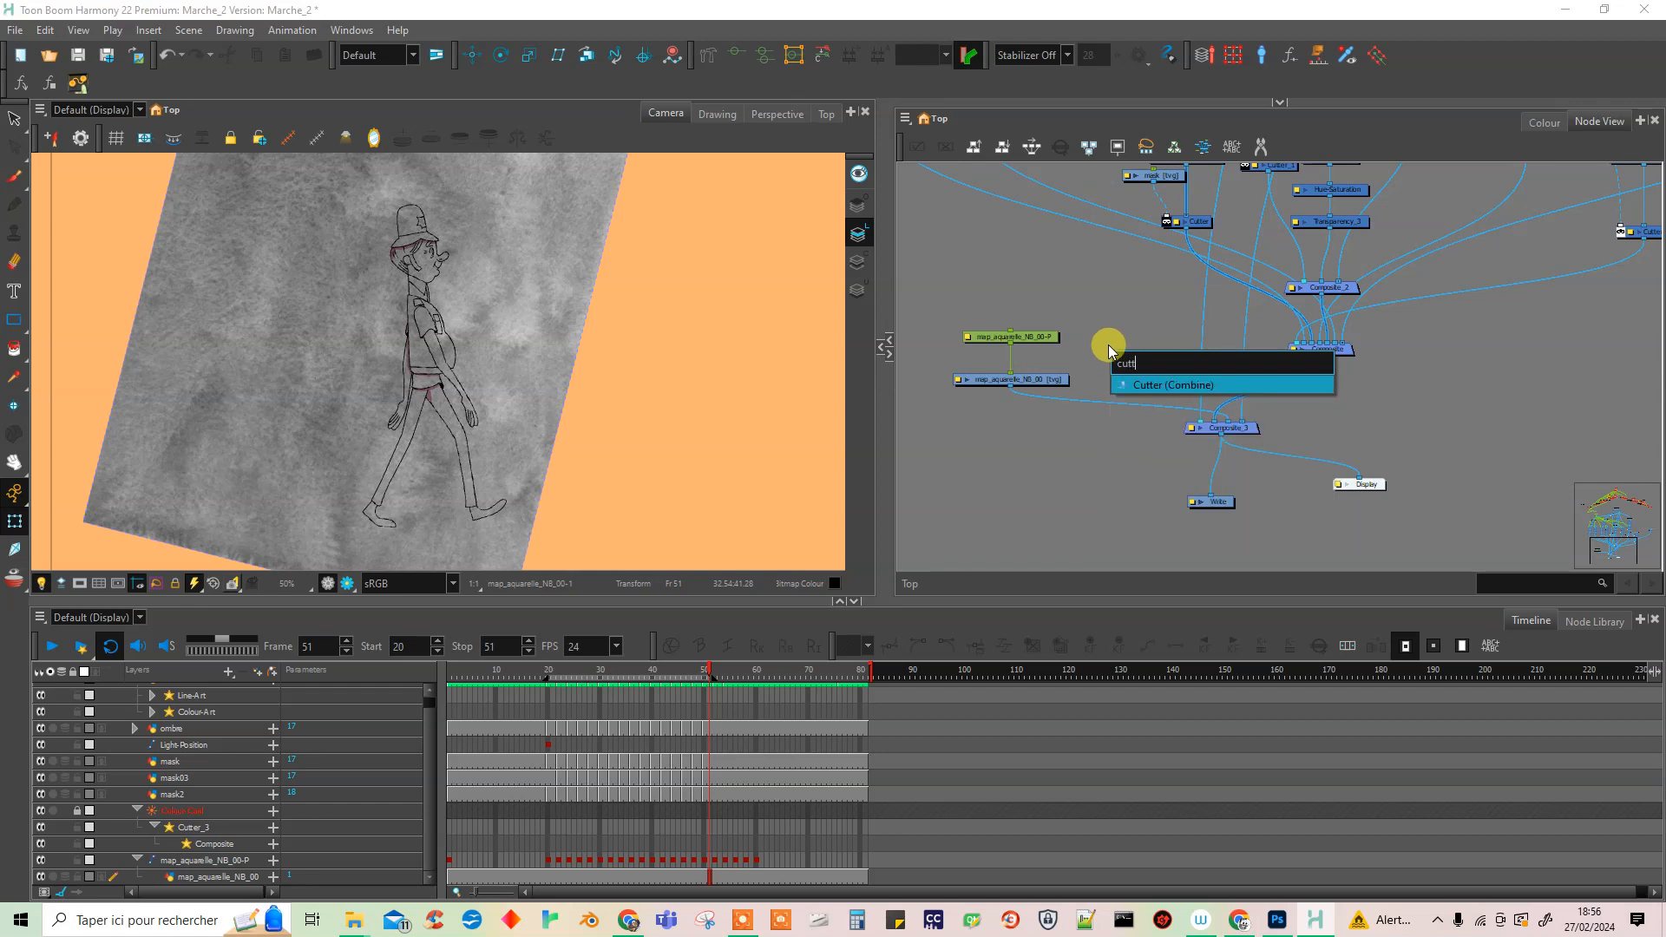
click(1164, 385)
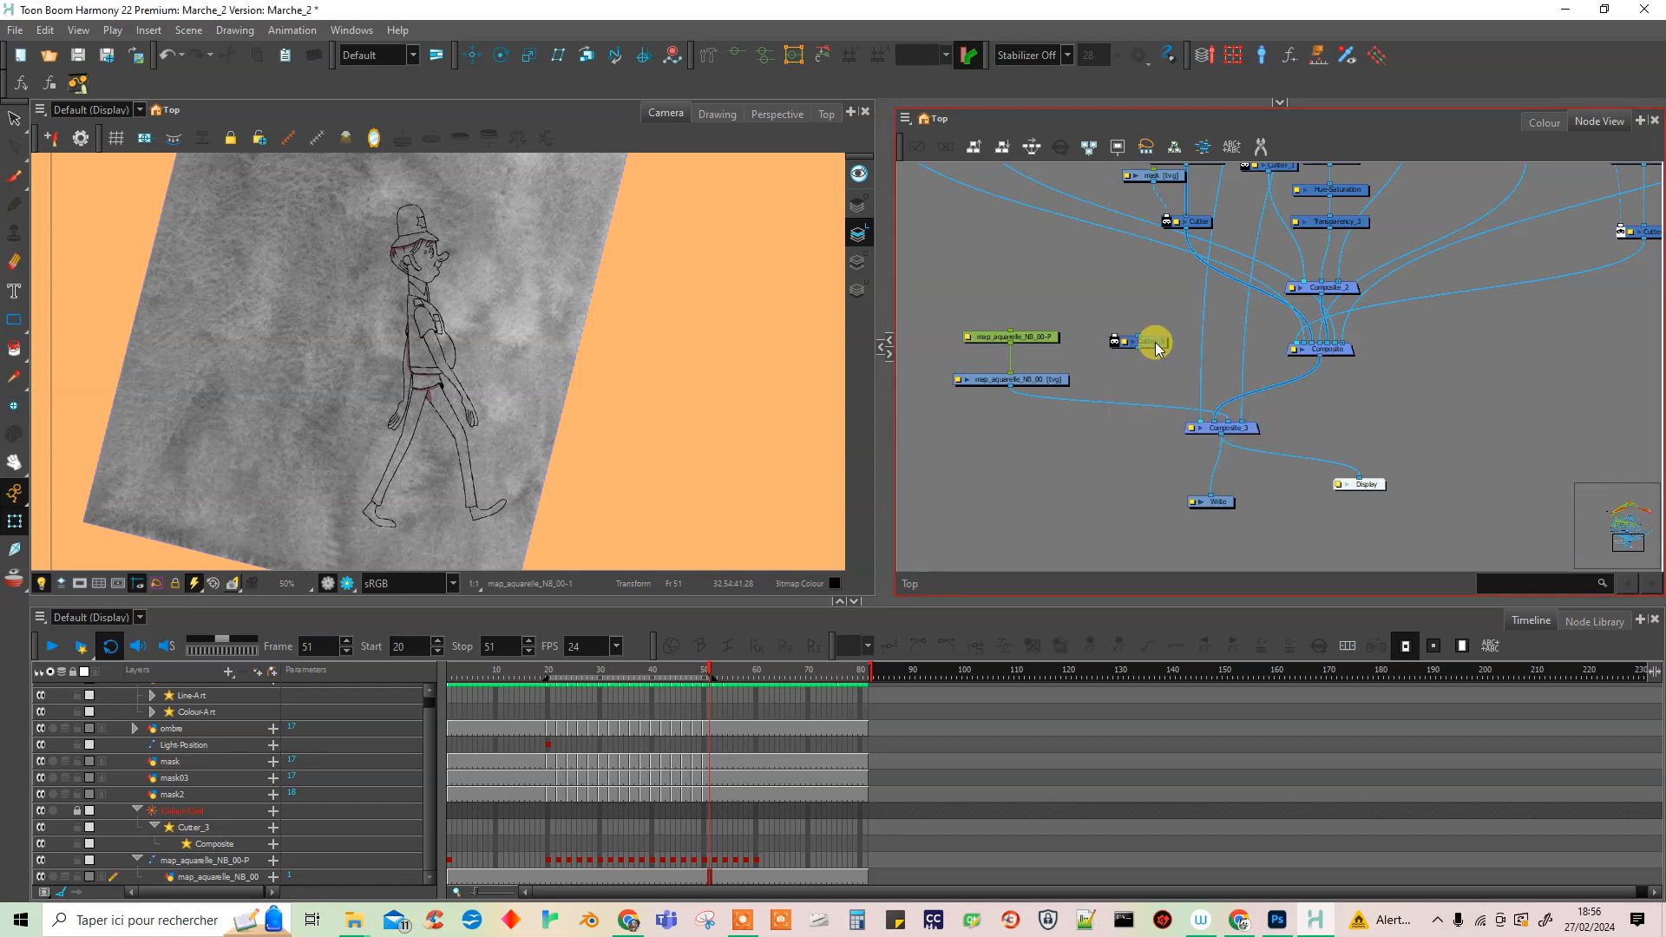
drag(1107, 417, 1033, 435)
Connect the character's Colour-Art node to the Cutter_6 matte input and invert the cutter so the texture fills only the character.
scroll(1030, 434, down, 6)
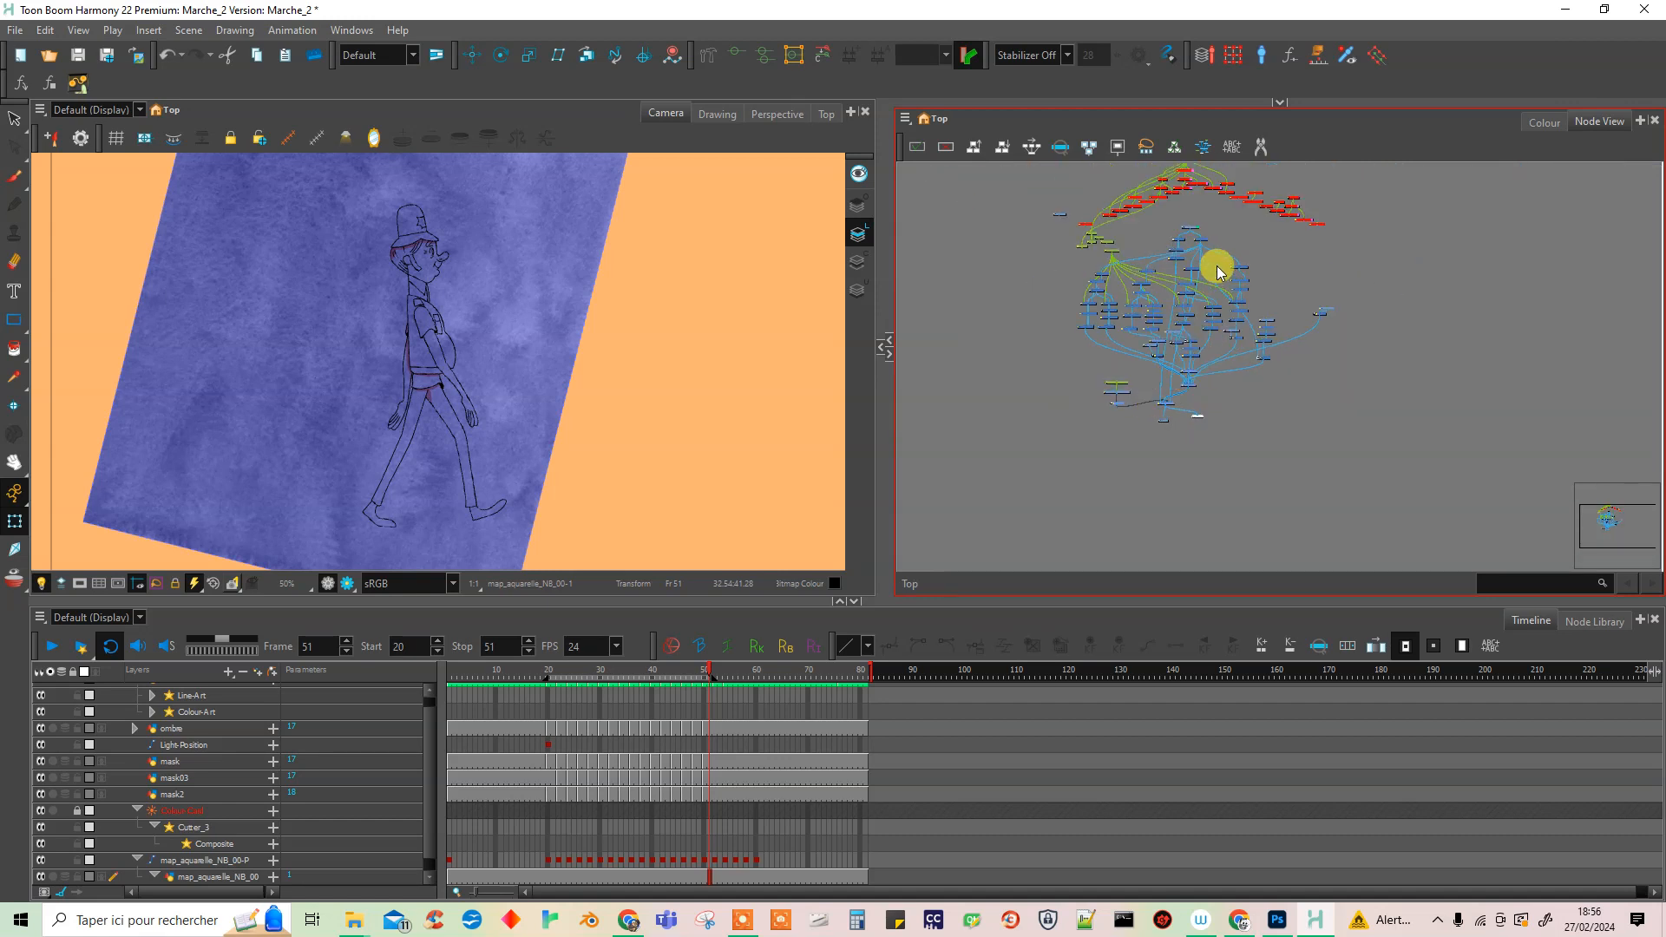
scroll(1219, 267, up, 3)
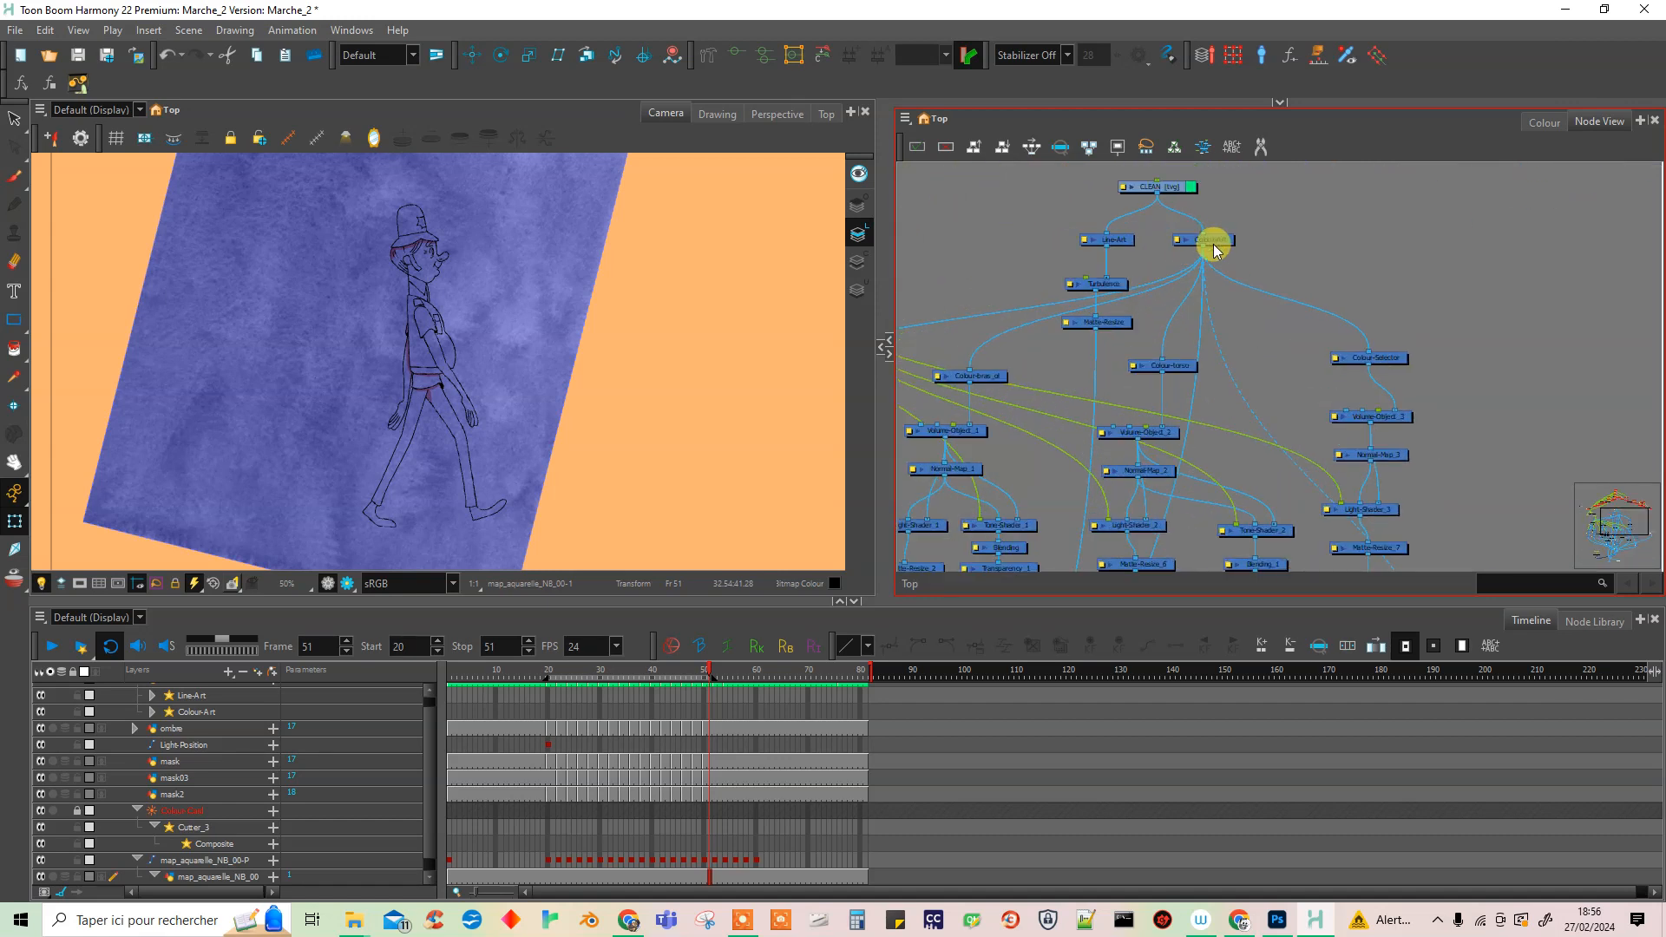
drag(1201, 256, 1211, 434)
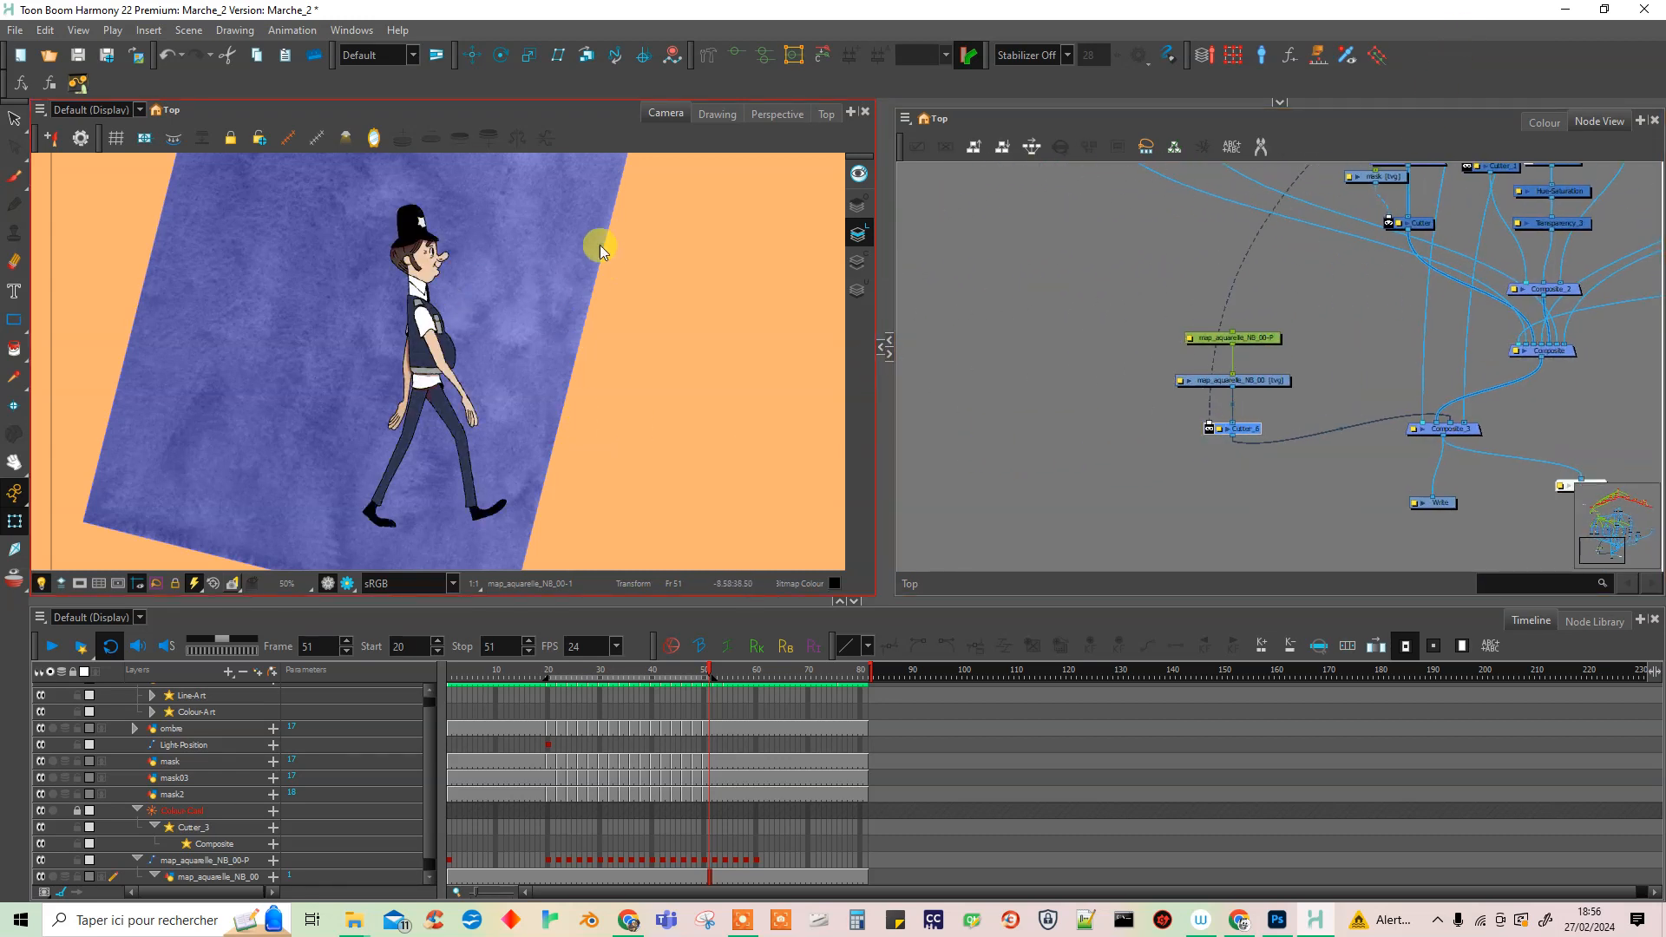
scroll(1249, 394, up, 5)
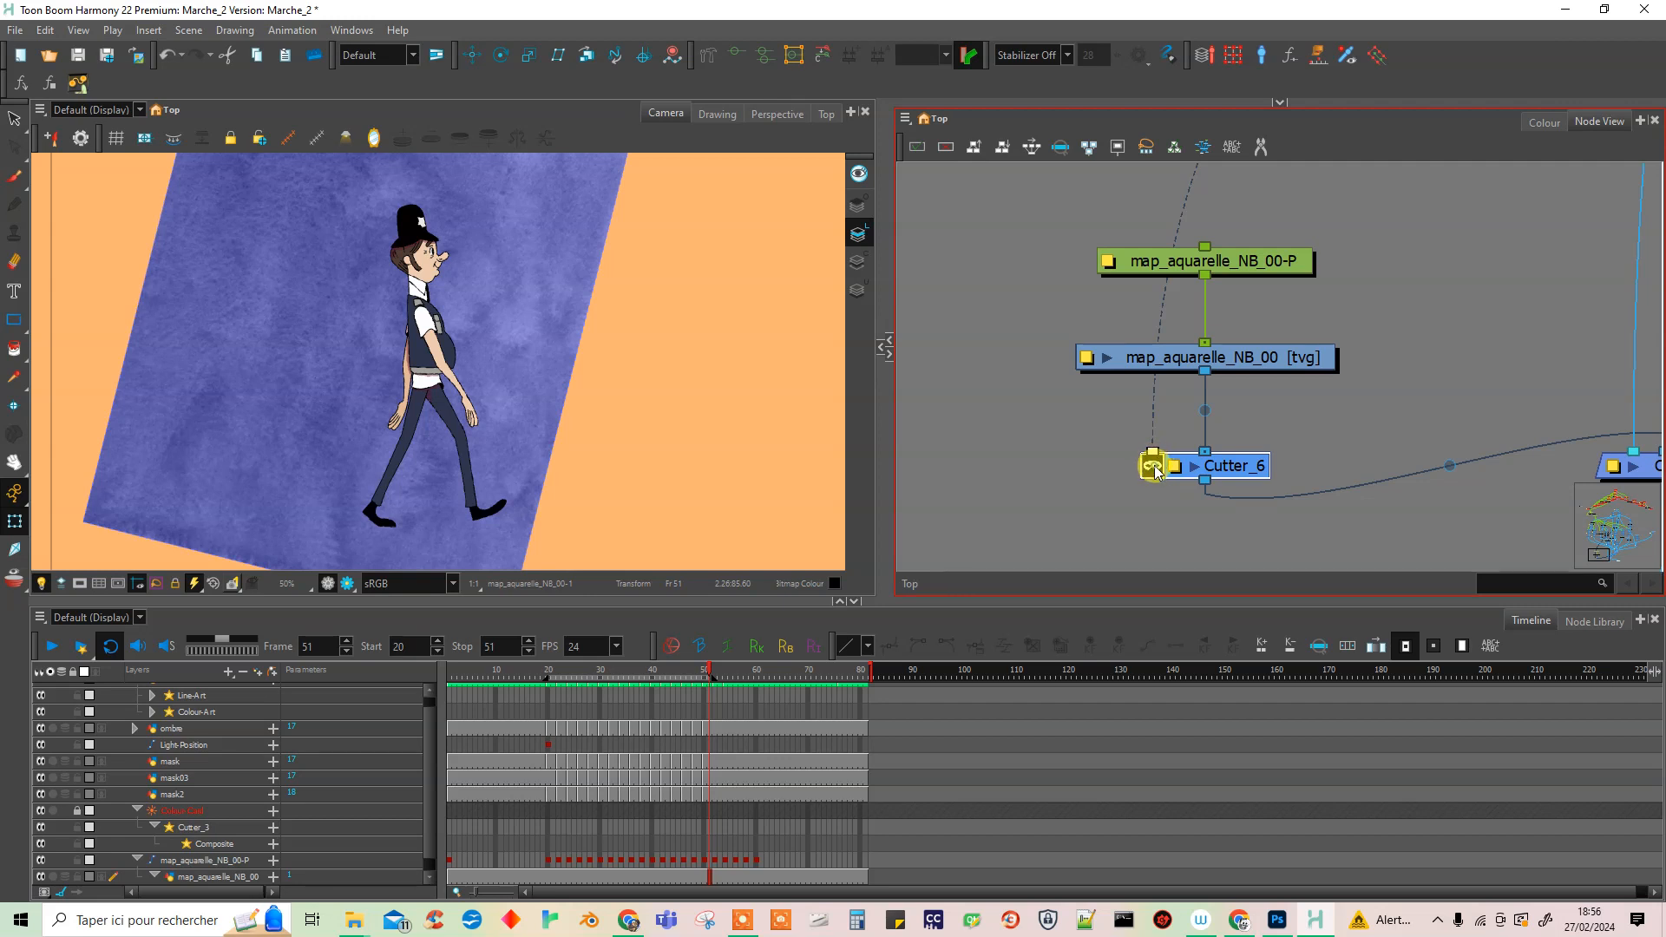
click(1154, 470)
Play back the texture cut to the walking character, switch the camera view to rendered mode, and stop the playback.
click(48, 650)
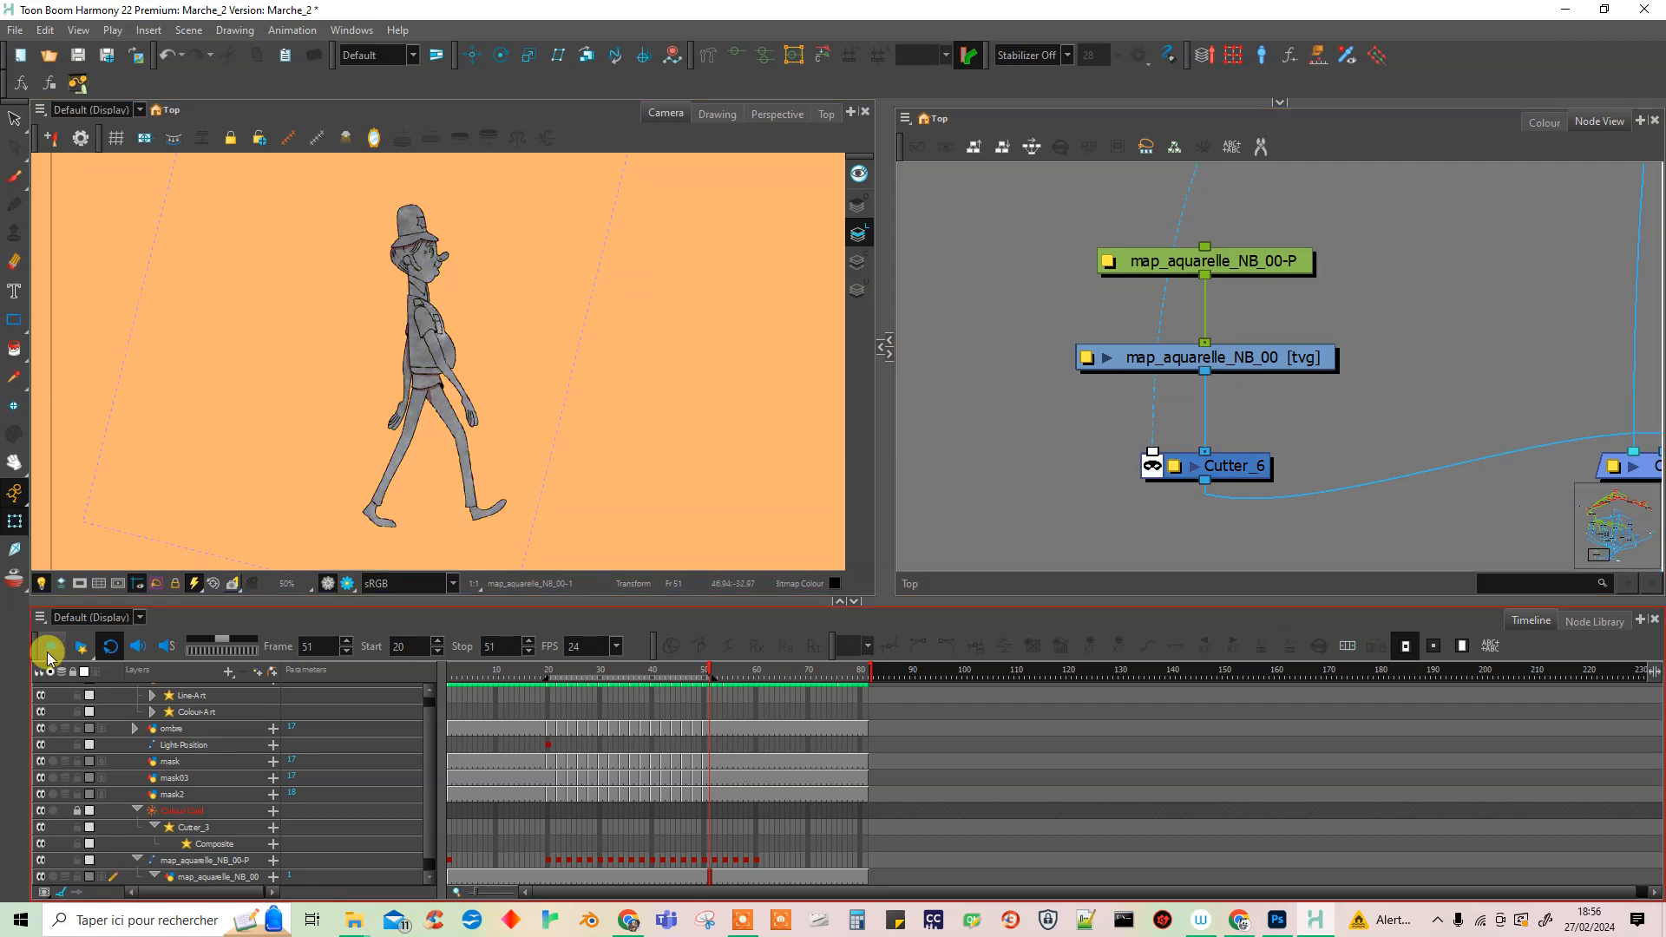
scroll(452, 326, up, 4)
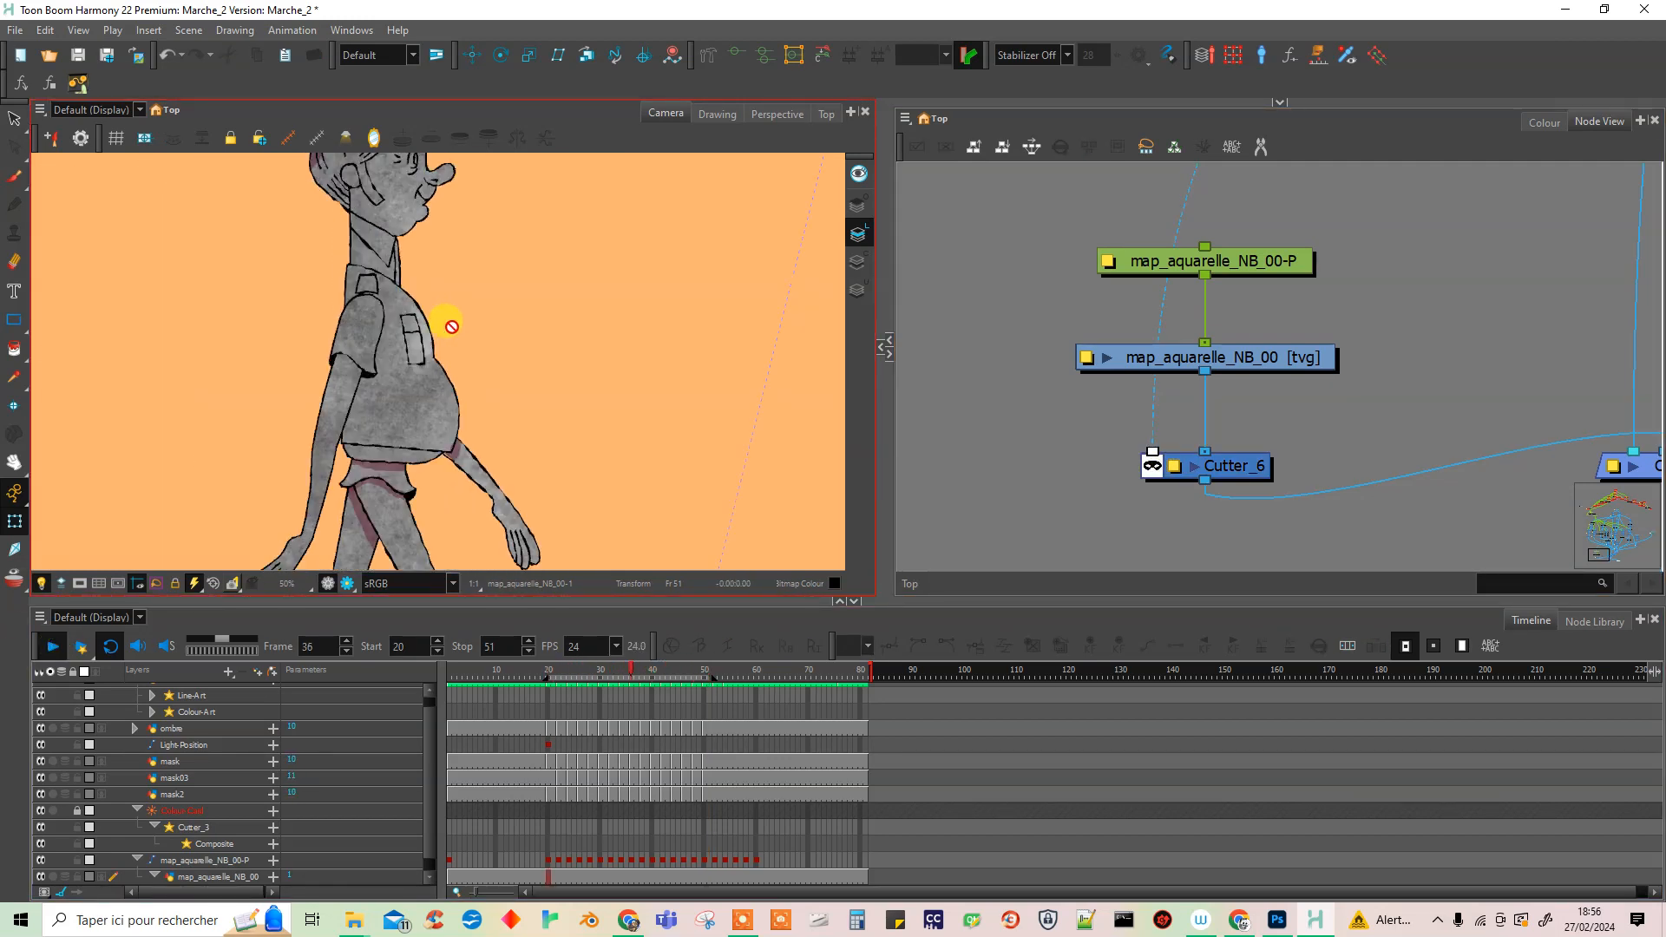
scroll(546, 373, up, 3)
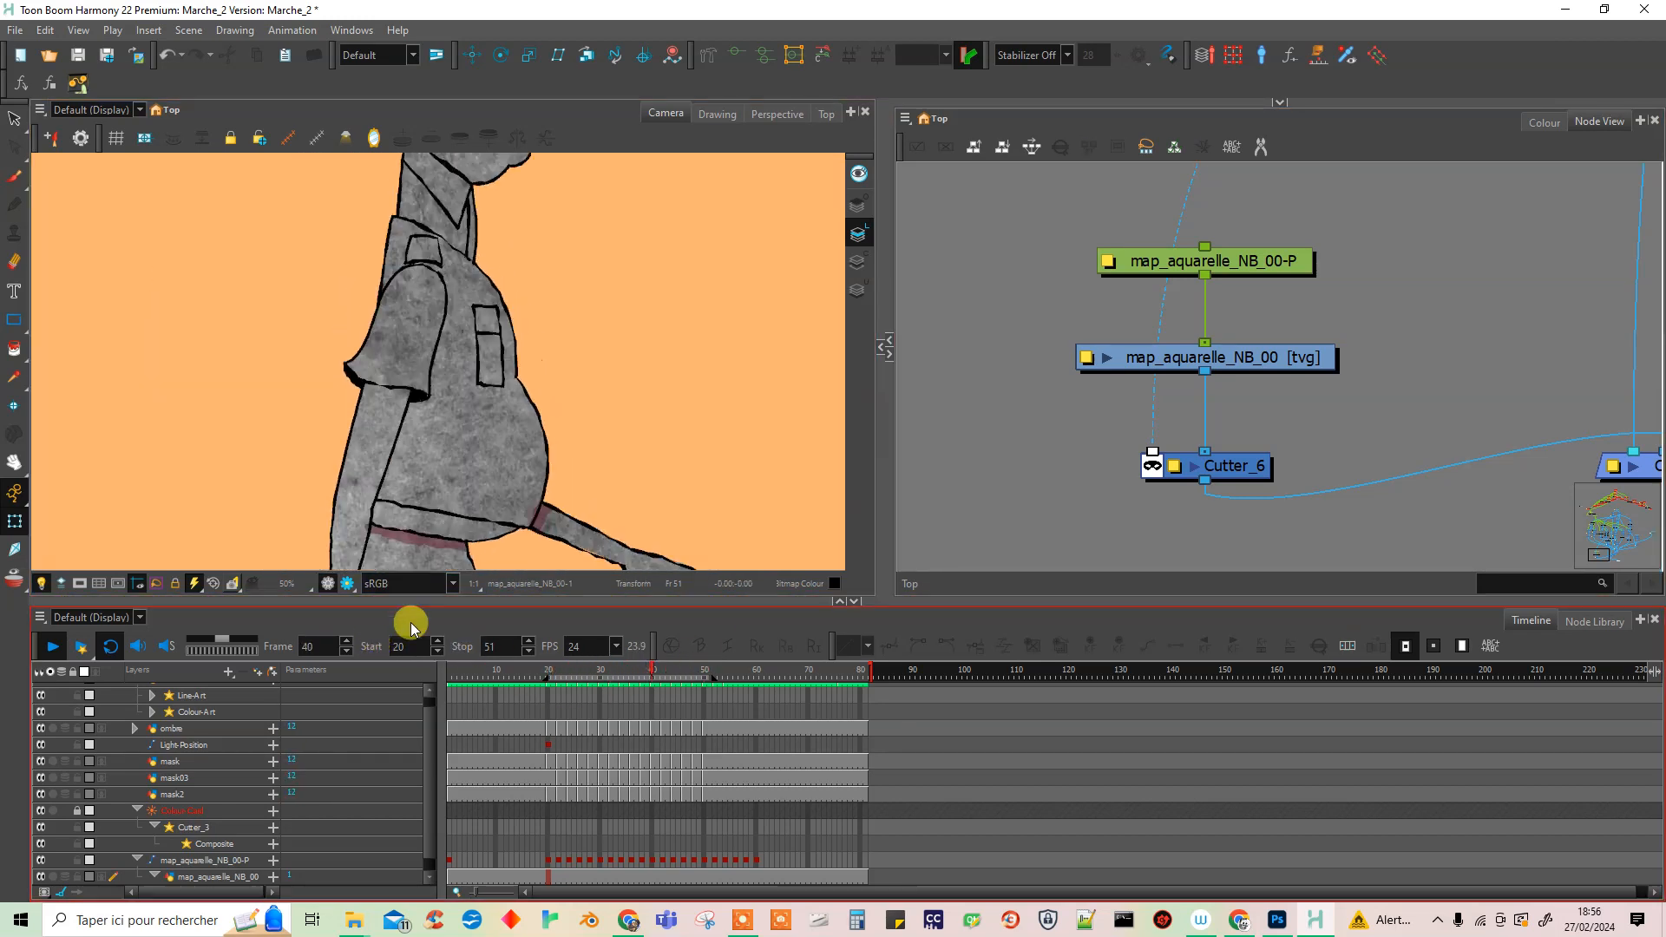
click(347, 583)
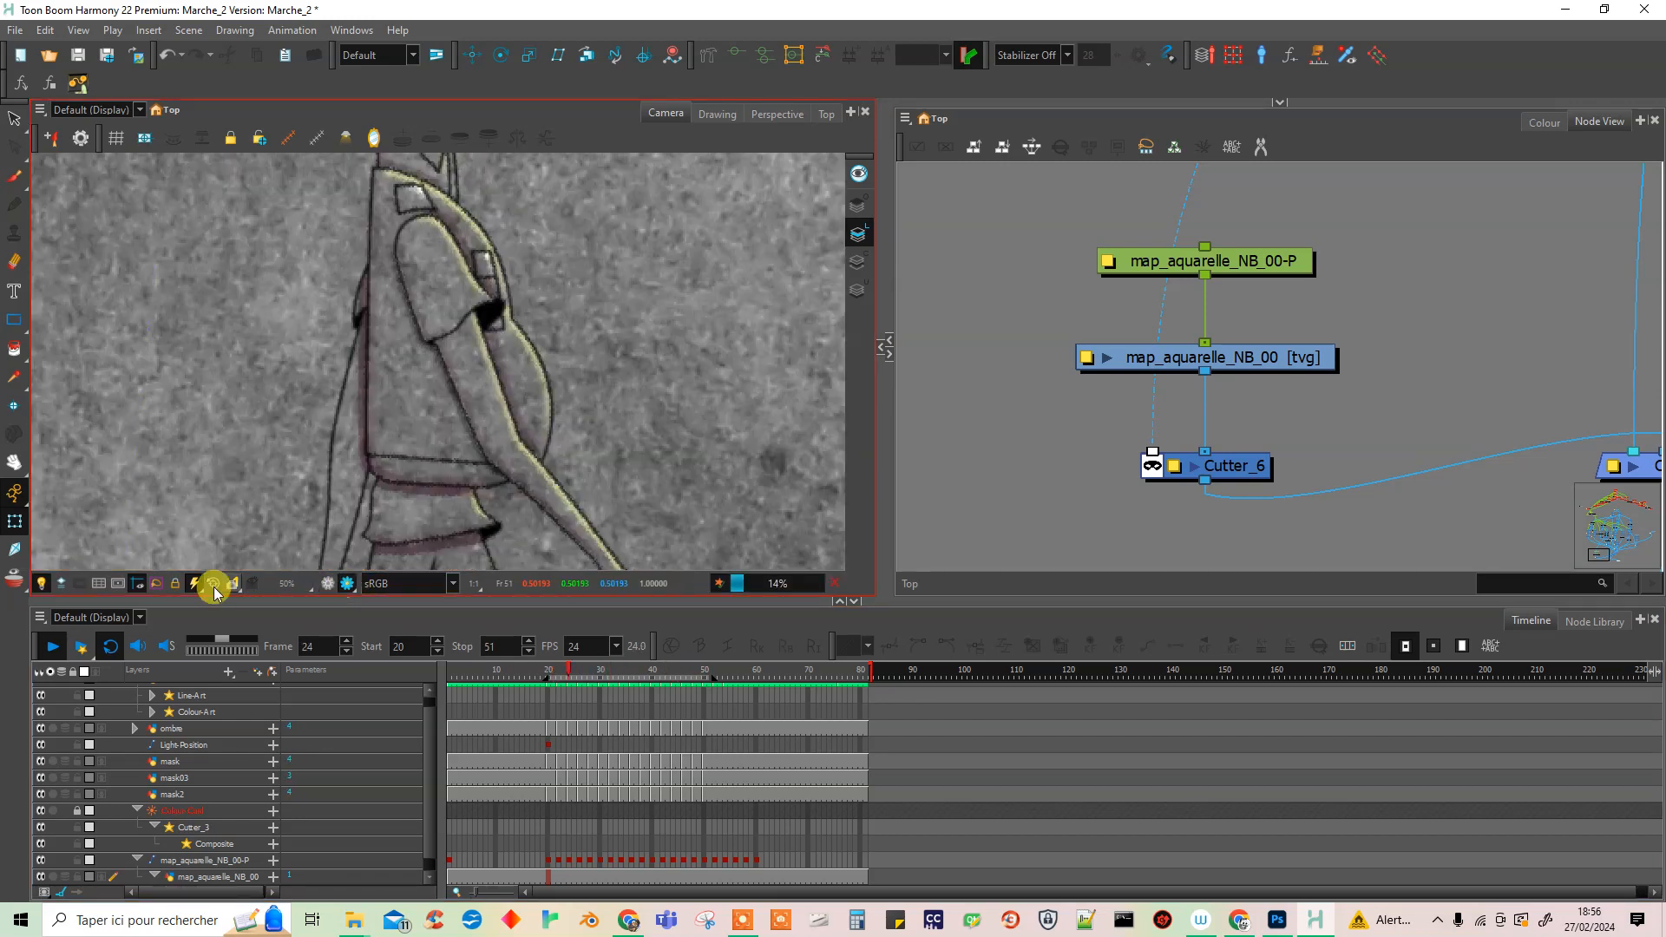
click(52, 652)
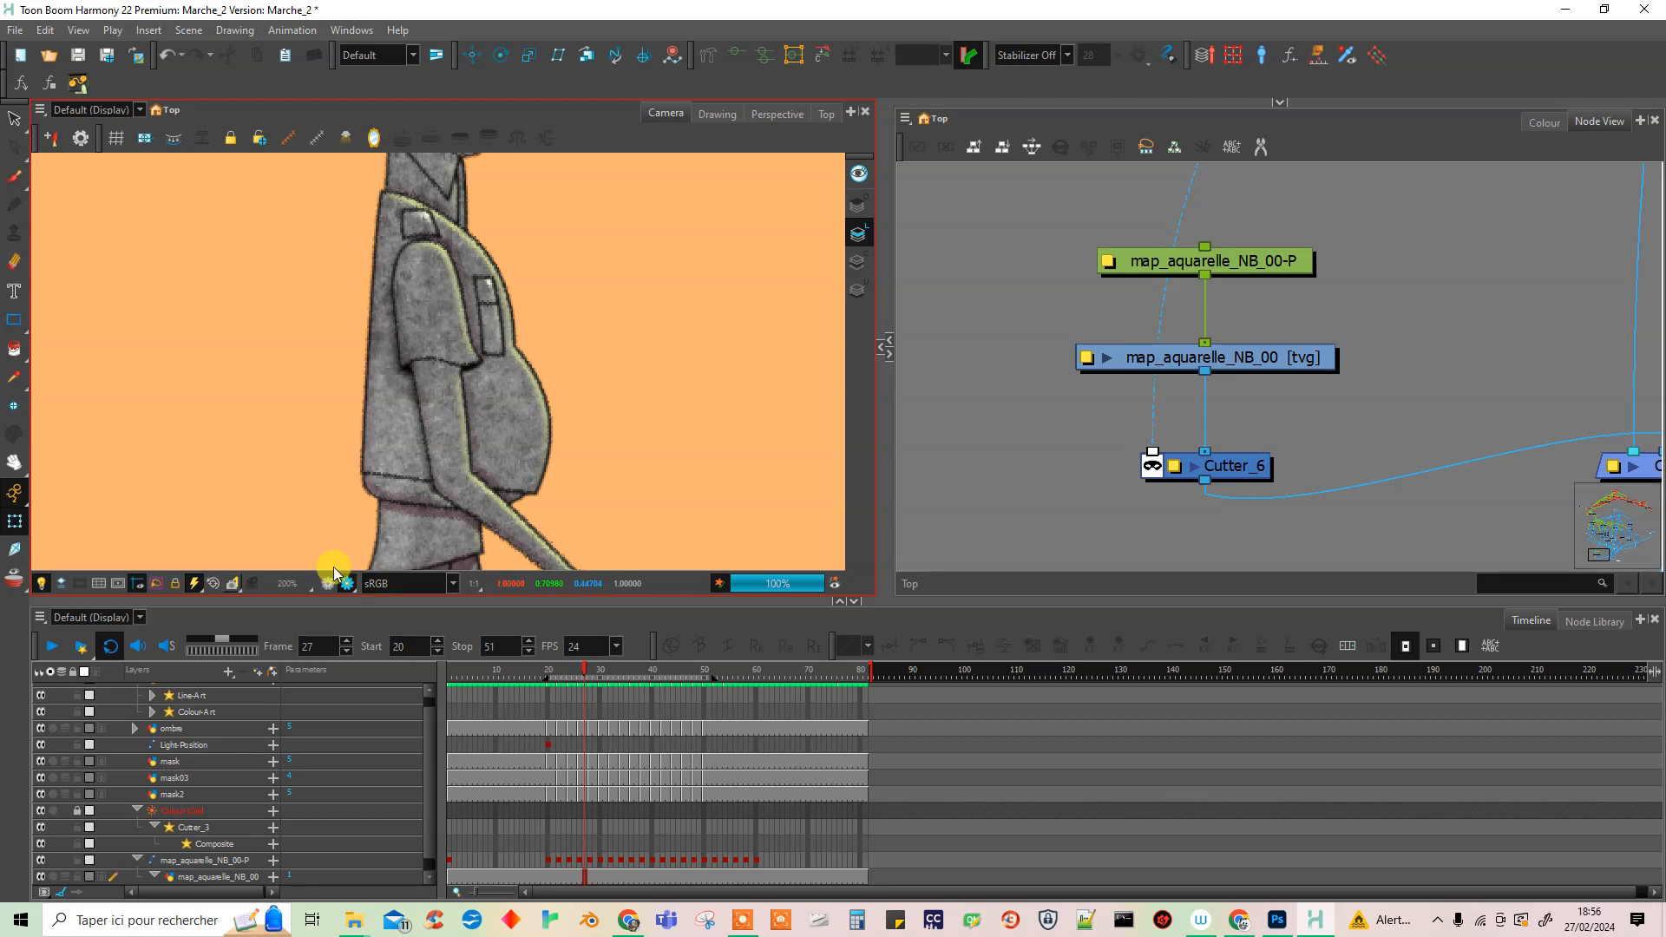
Examine the rendered watercolour texture on the policeman up close and at full figure, and go to frame 20.
scroll(490, 325, down, 5)
scroll(482, 347, up, 5)
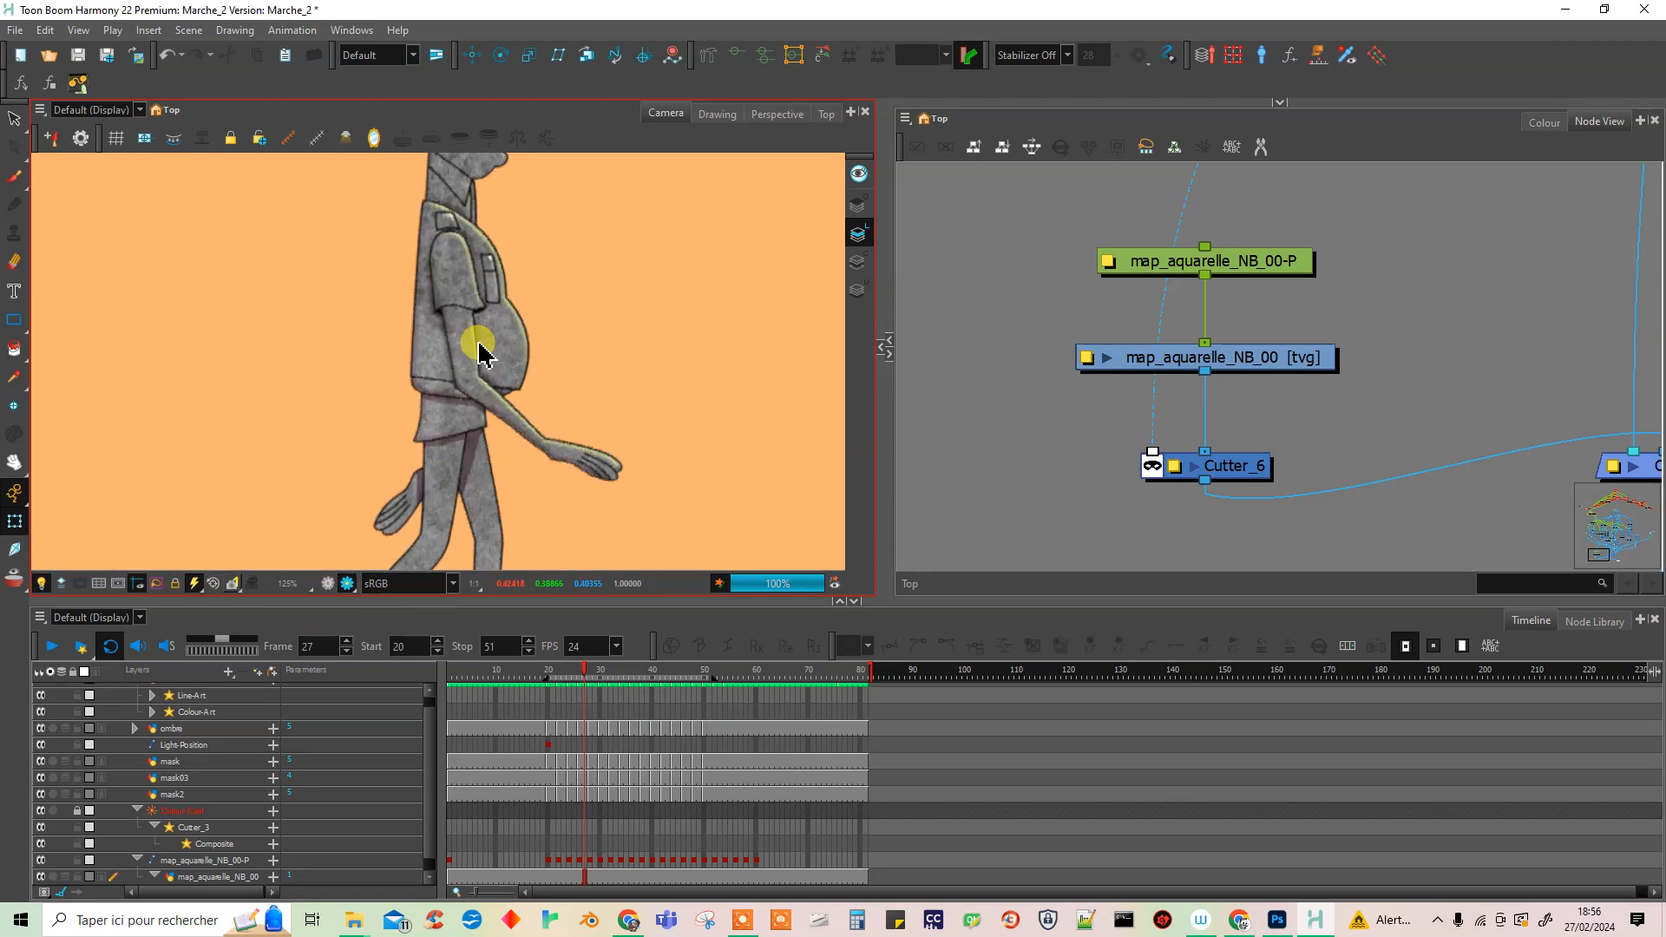
scroll(476, 347, down, 5)
scroll(465, 347, up, 5)
scroll(460, 358, down, 4)
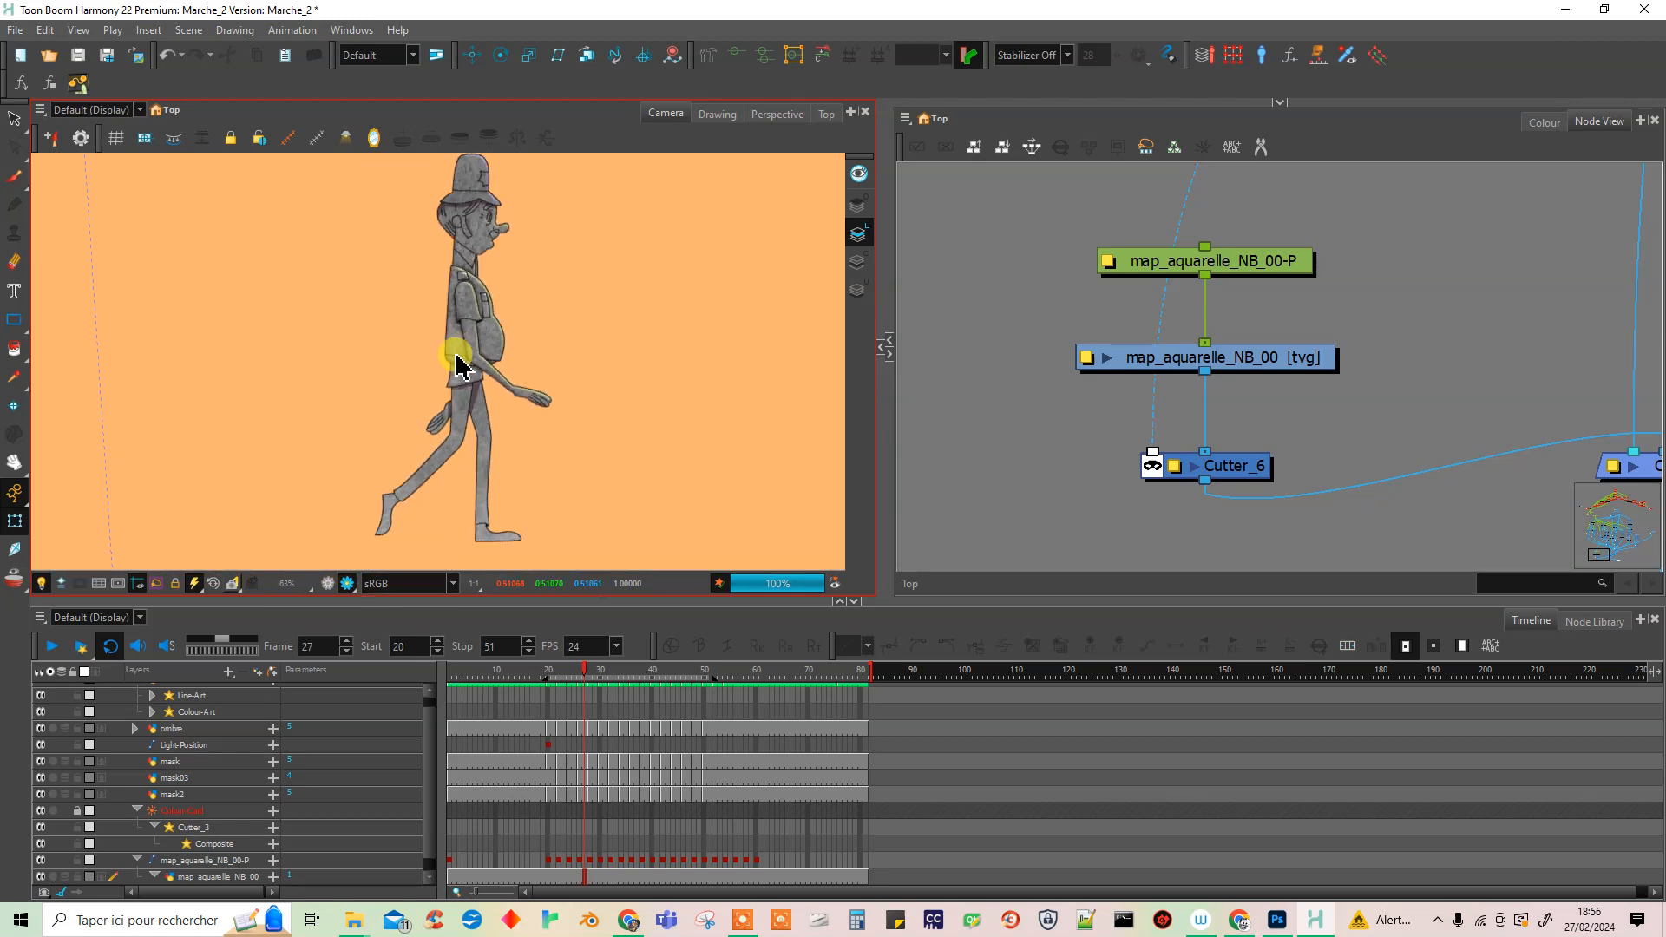
scroll(439, 373, up, 4)
scroll(437, 383, down, 3)
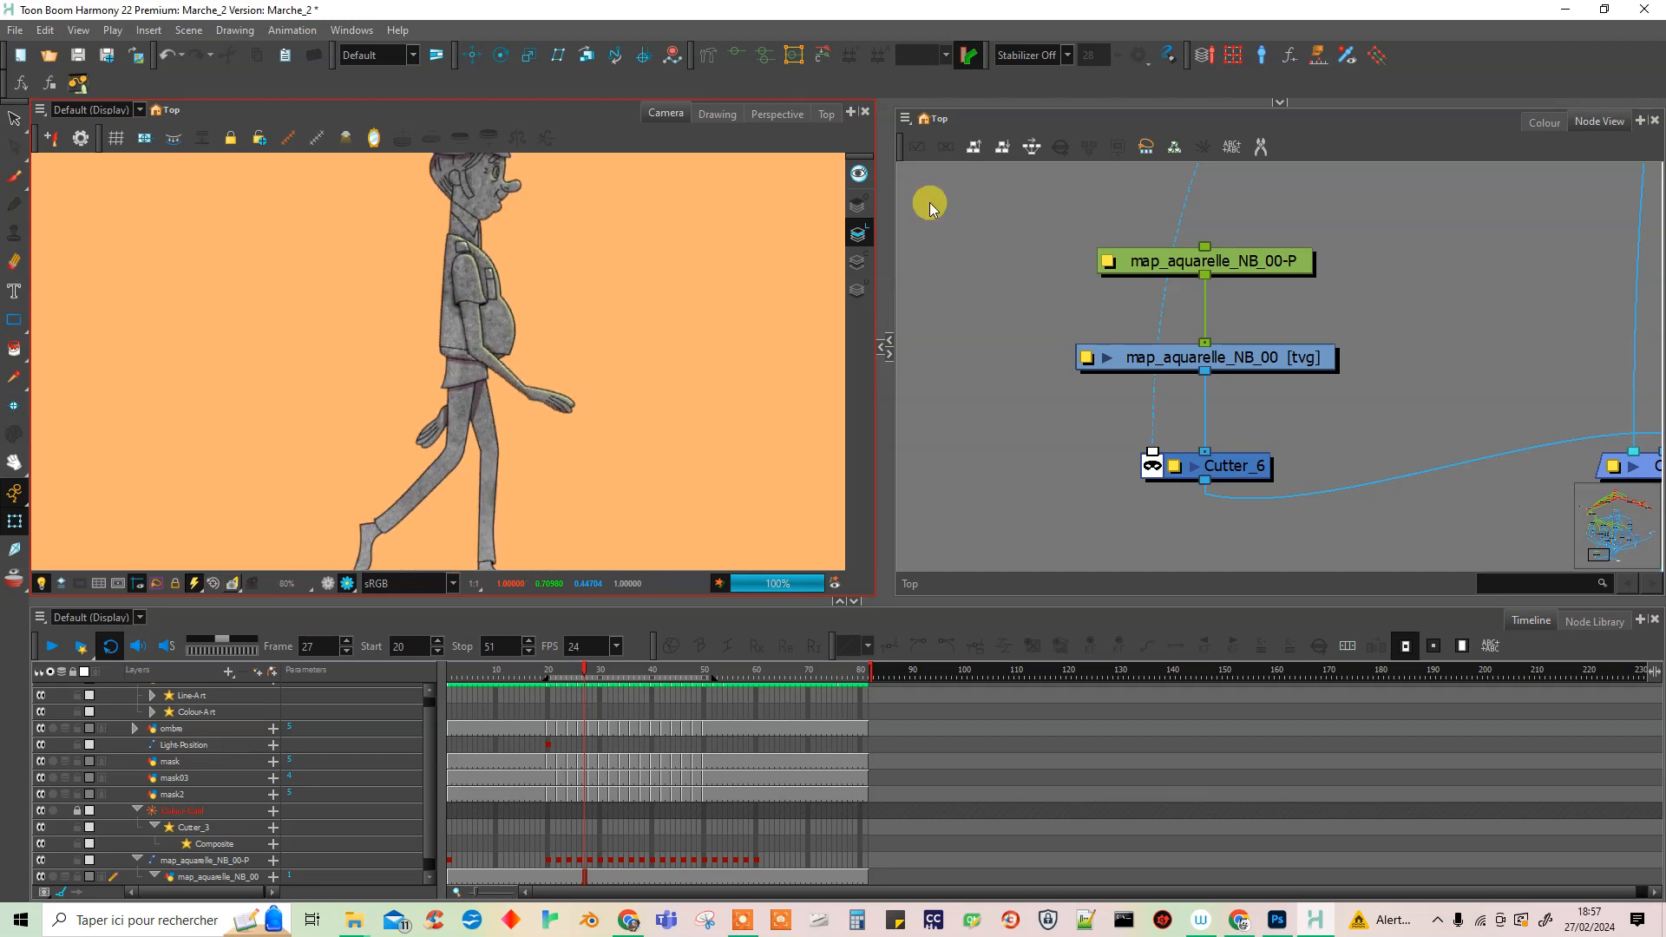
click(550, 669)
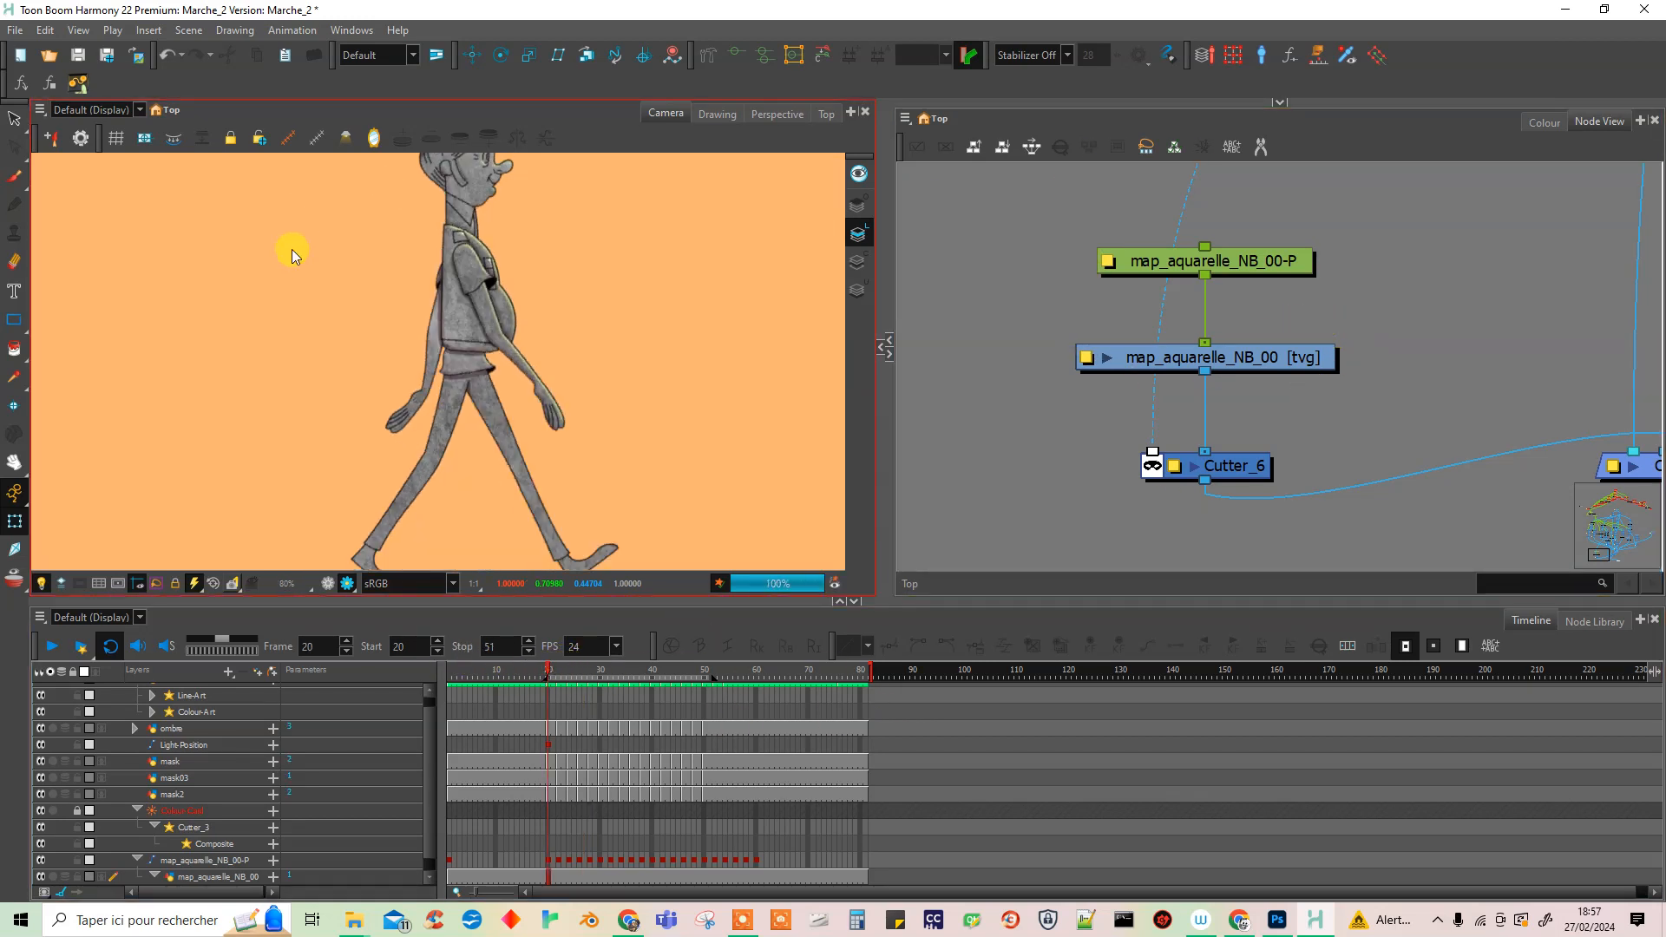
Move Composite_3 and its Write and Display nodes down to make room below Cutter_6.
scroll(1027, 444, down, 4)
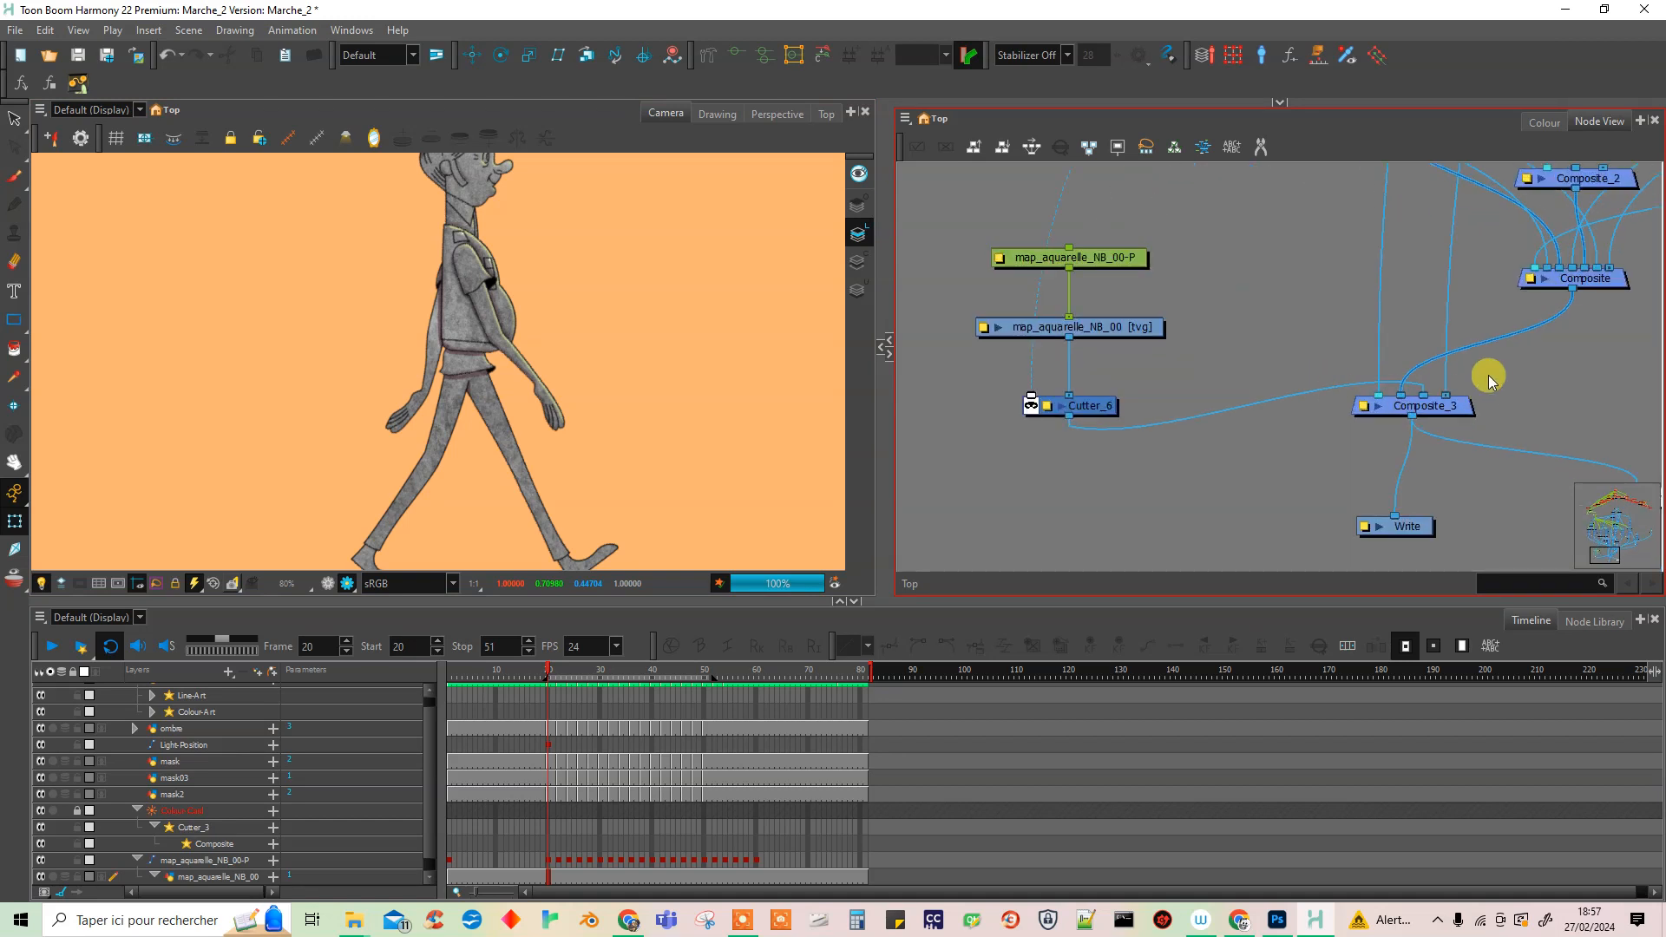
drag(1606, 414, 1302, 547)
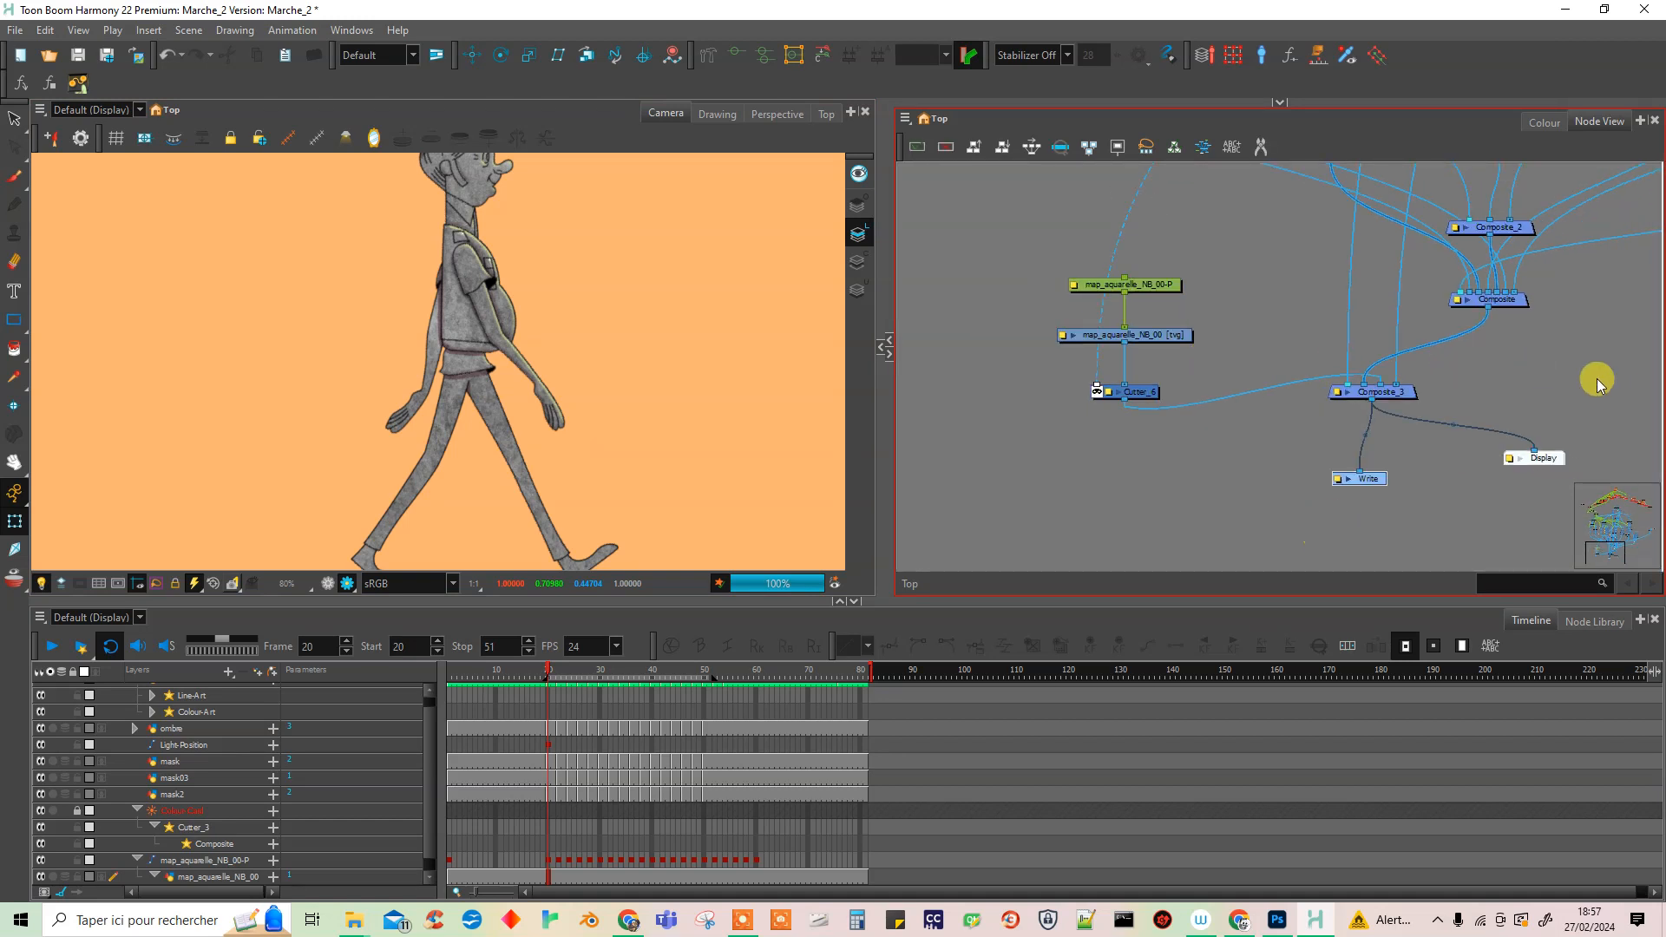
drag(1606, 373, 1337, 568)
drag(1395, 395, 1377, 534)
Add a Blending node and insert it between Cutter_6 and Composite_3.
click(1161, 462)
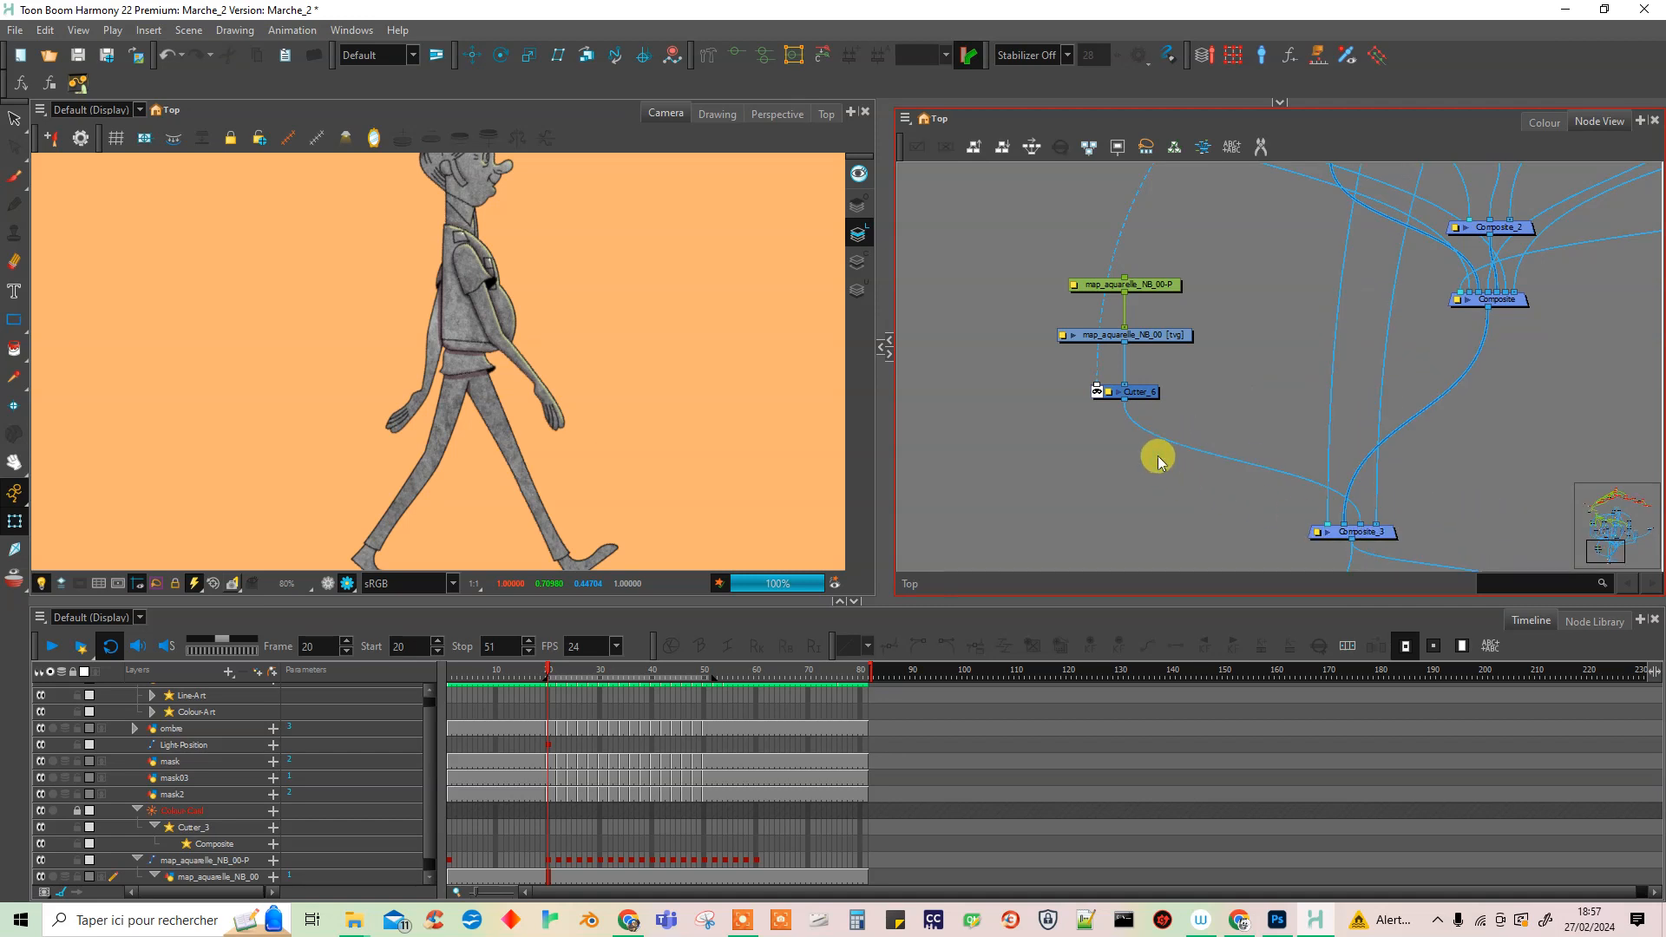
key(Tab)
text(blend)
click(1368, 484)
drag(1205, 457, 1140, 432)
Open the new Blending node's properties and set its blend mode to Erase.
click(1092, 431)
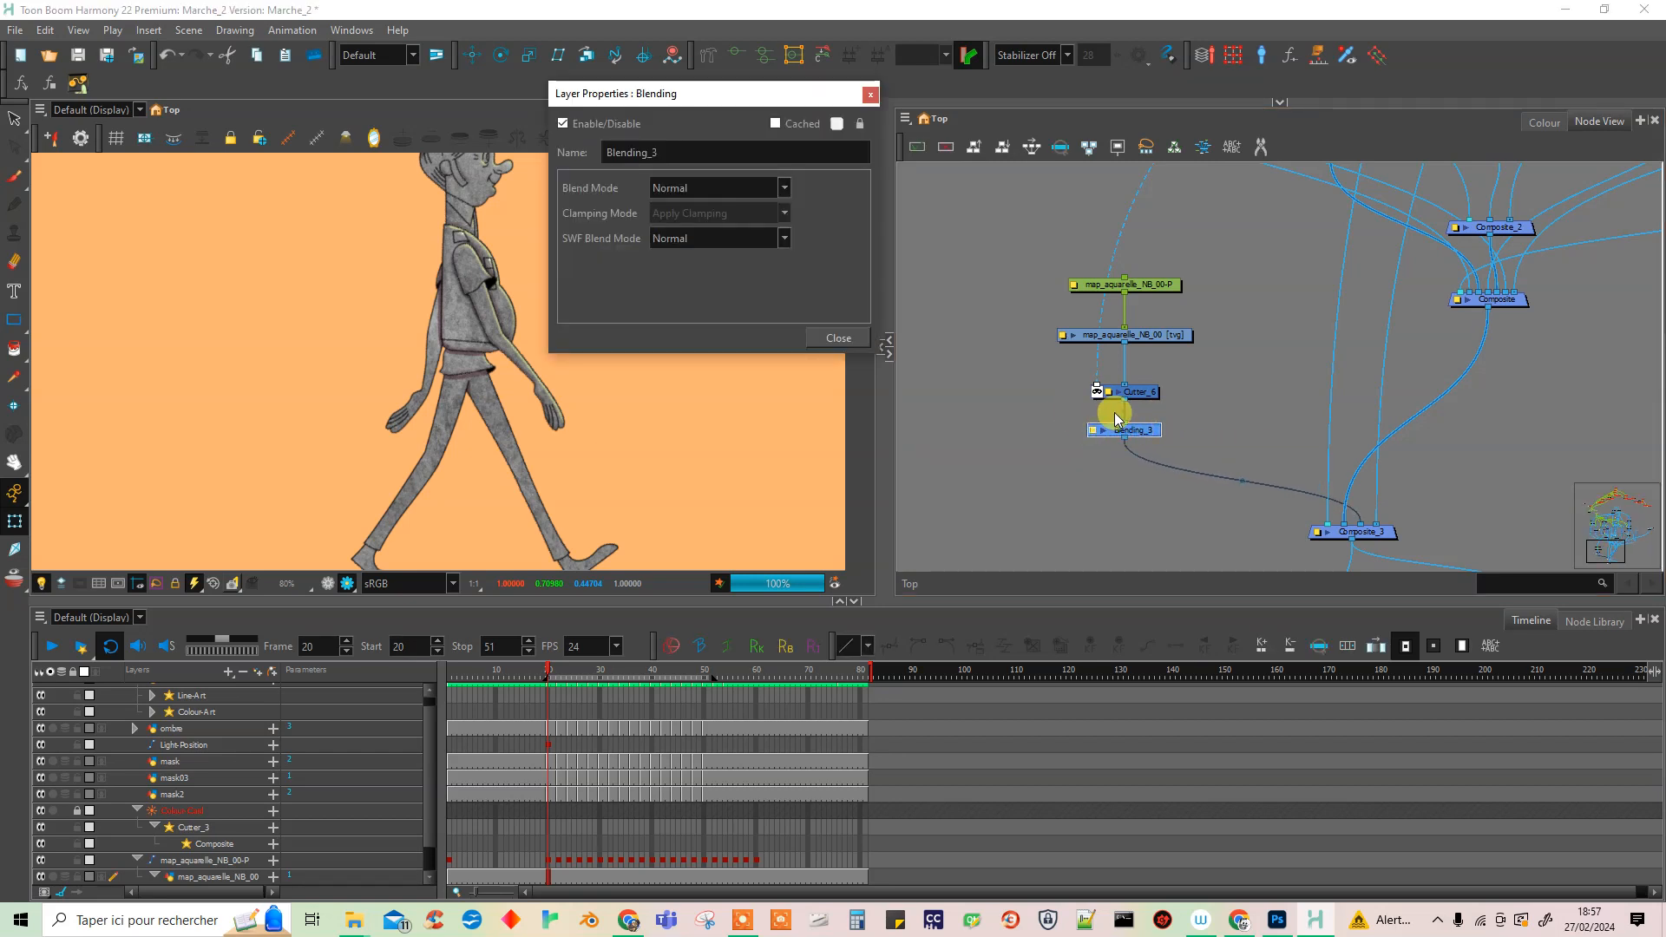
click(785, 186)
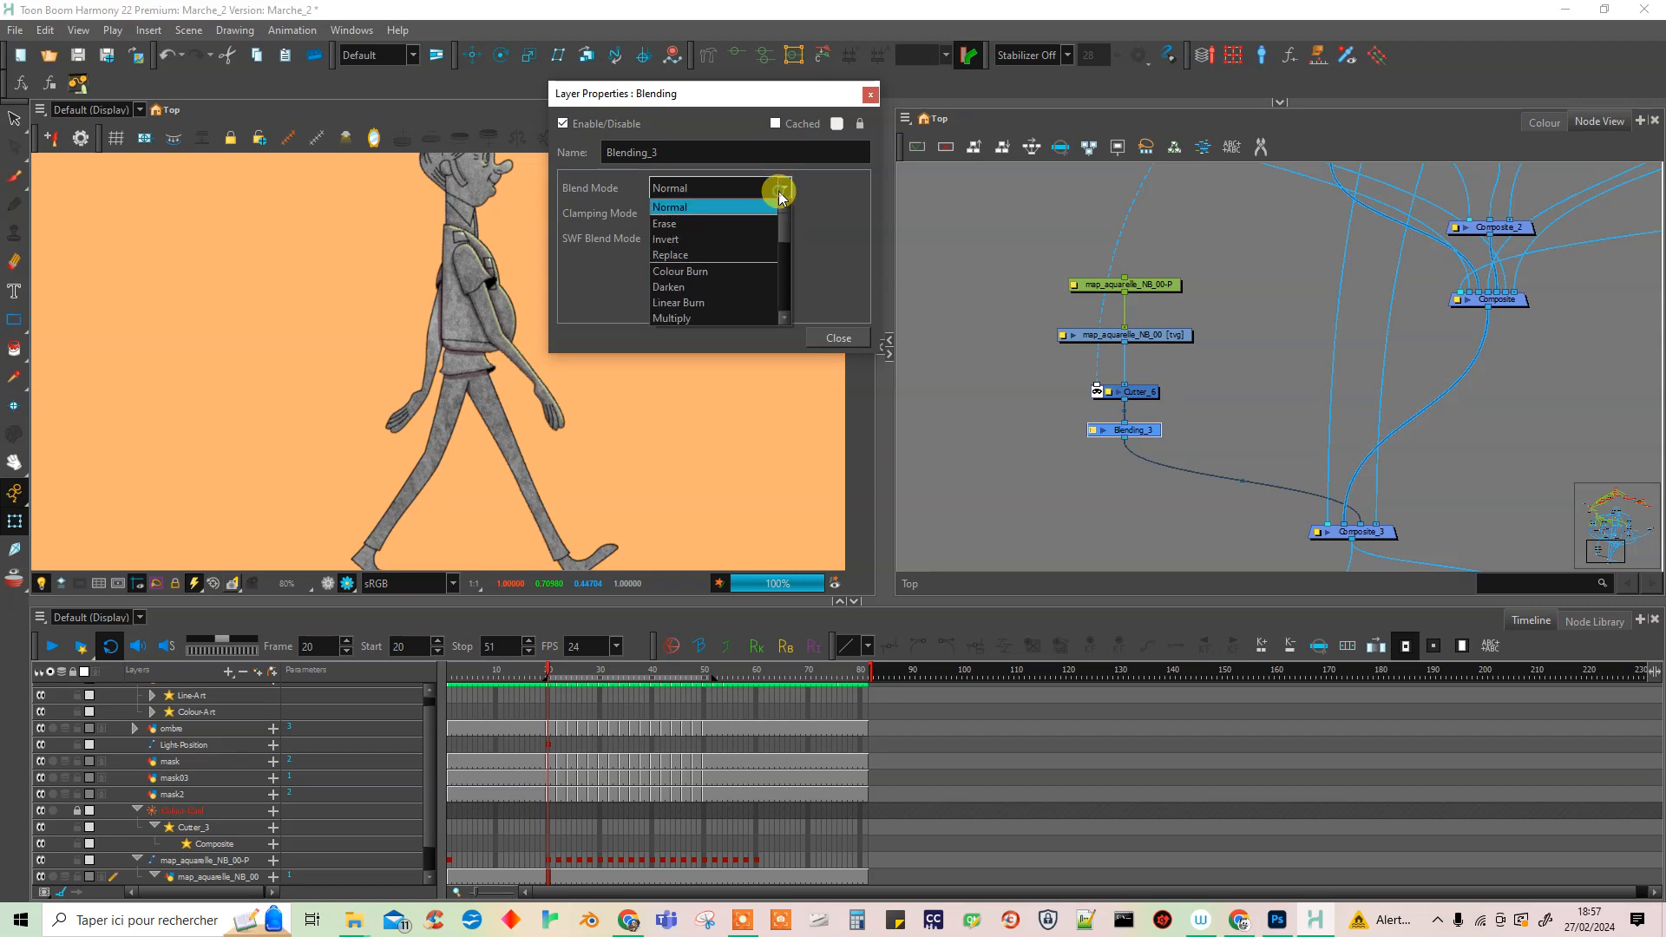
click(743, 219)
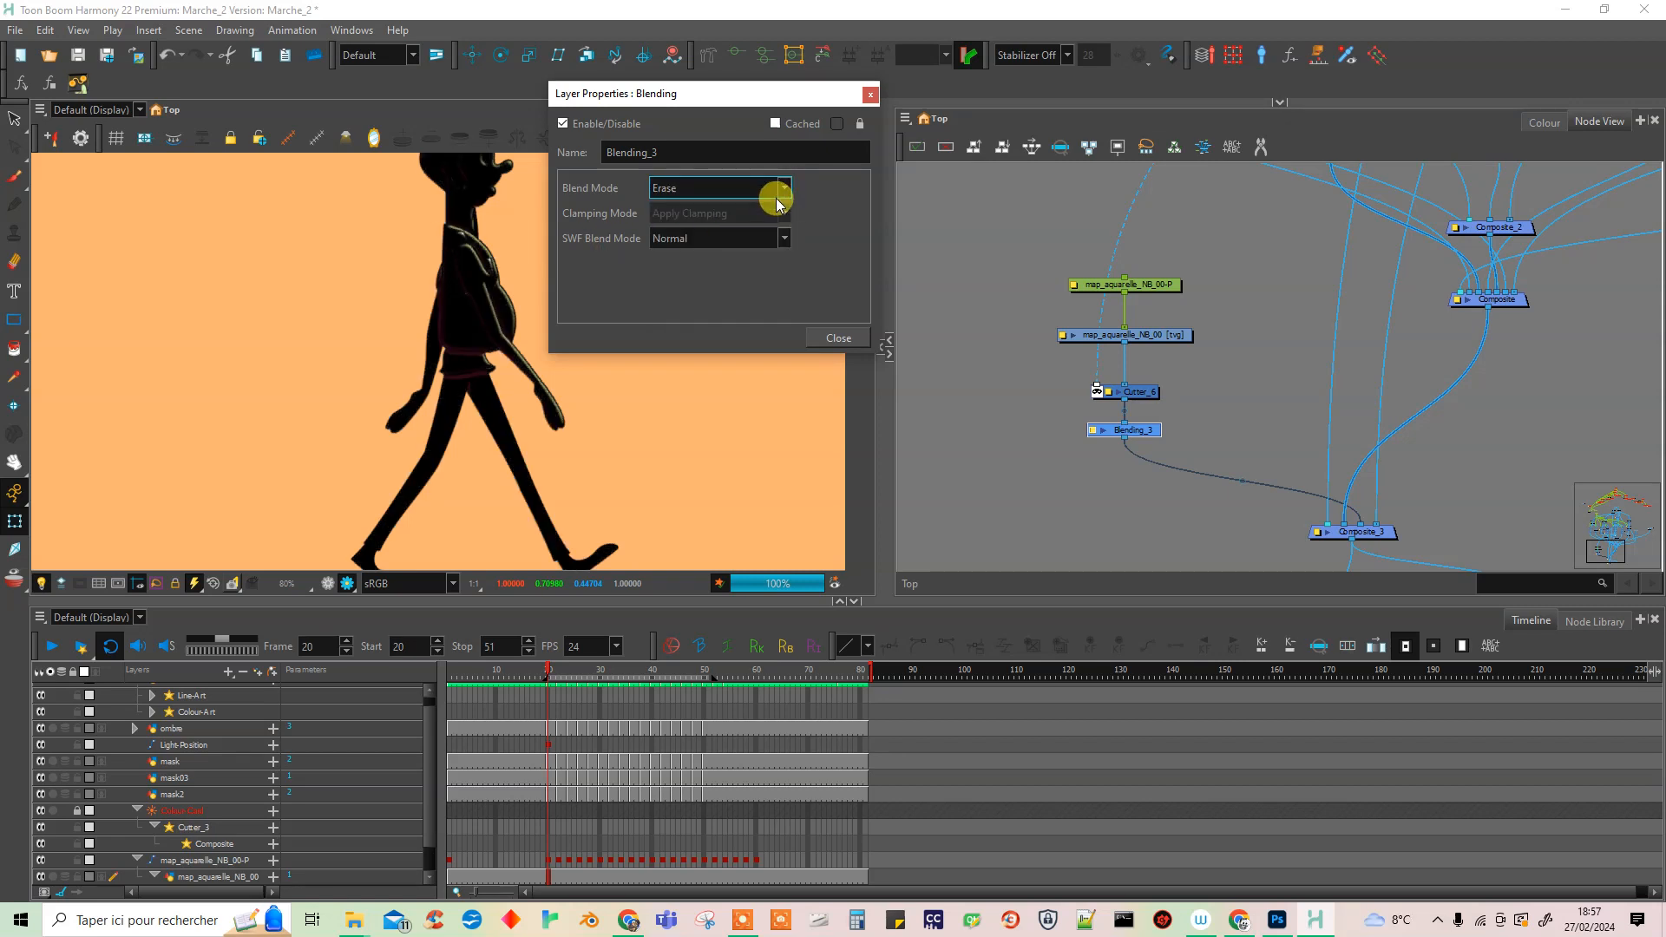
Try the Colour Burn, Darken, Multiply and Lighten blend modes on the Blending node and compare the texture on the policeman.
click(777, 200)
click(755, 272)
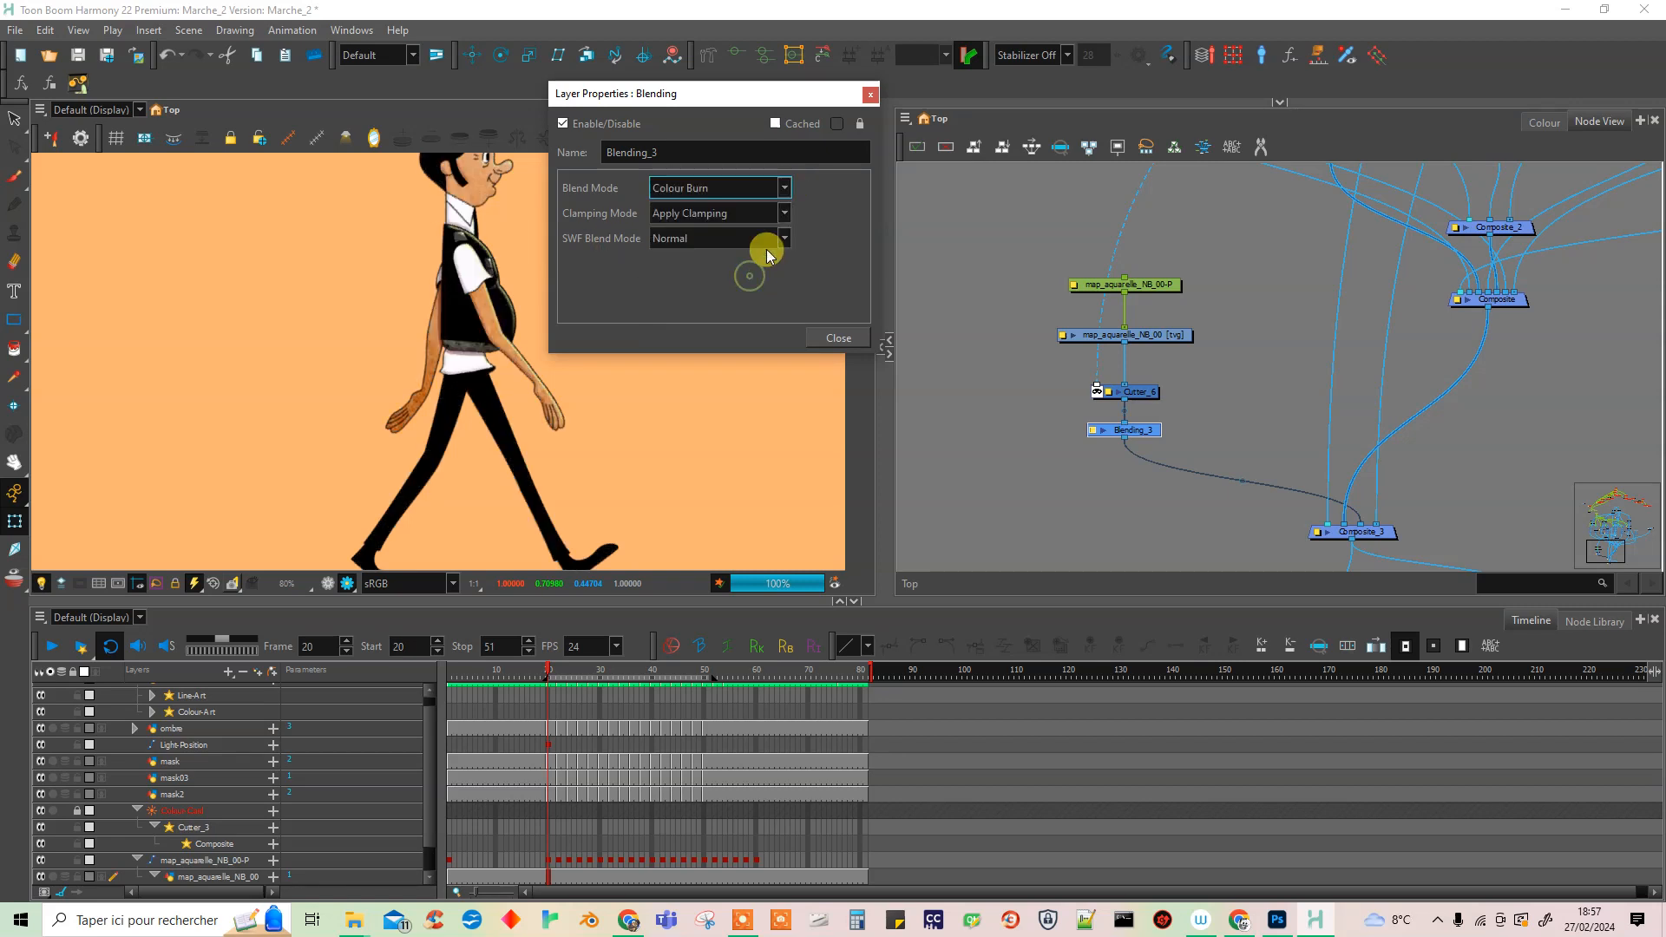
click(784, 187)
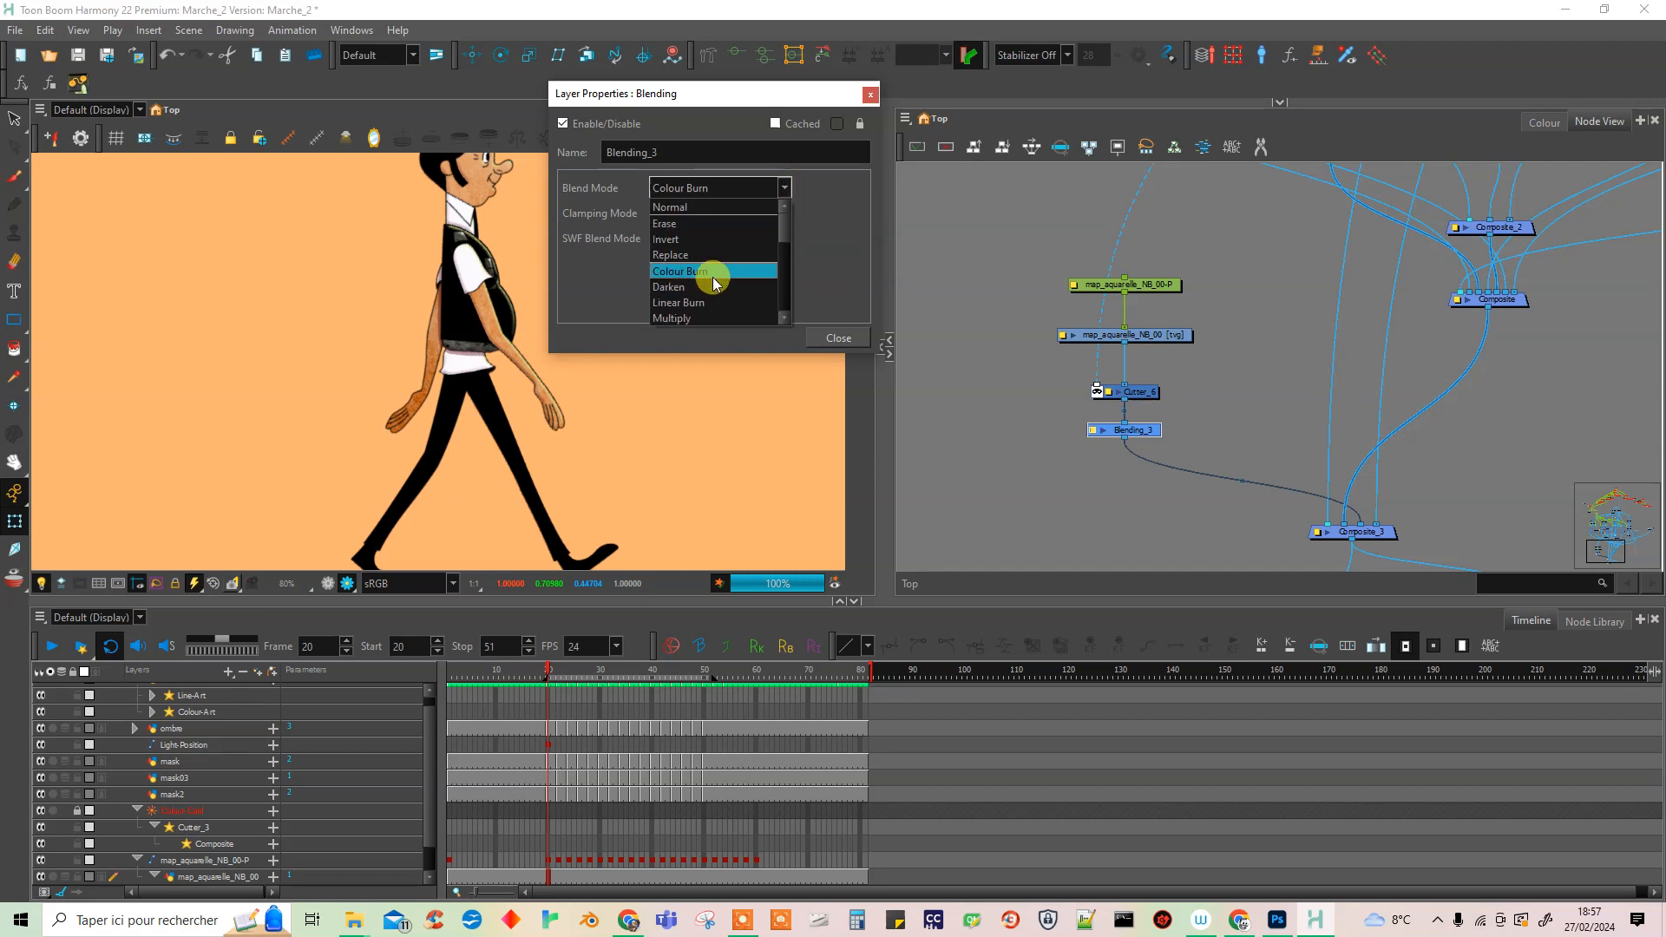
click(712, 288)
click(782, 189)
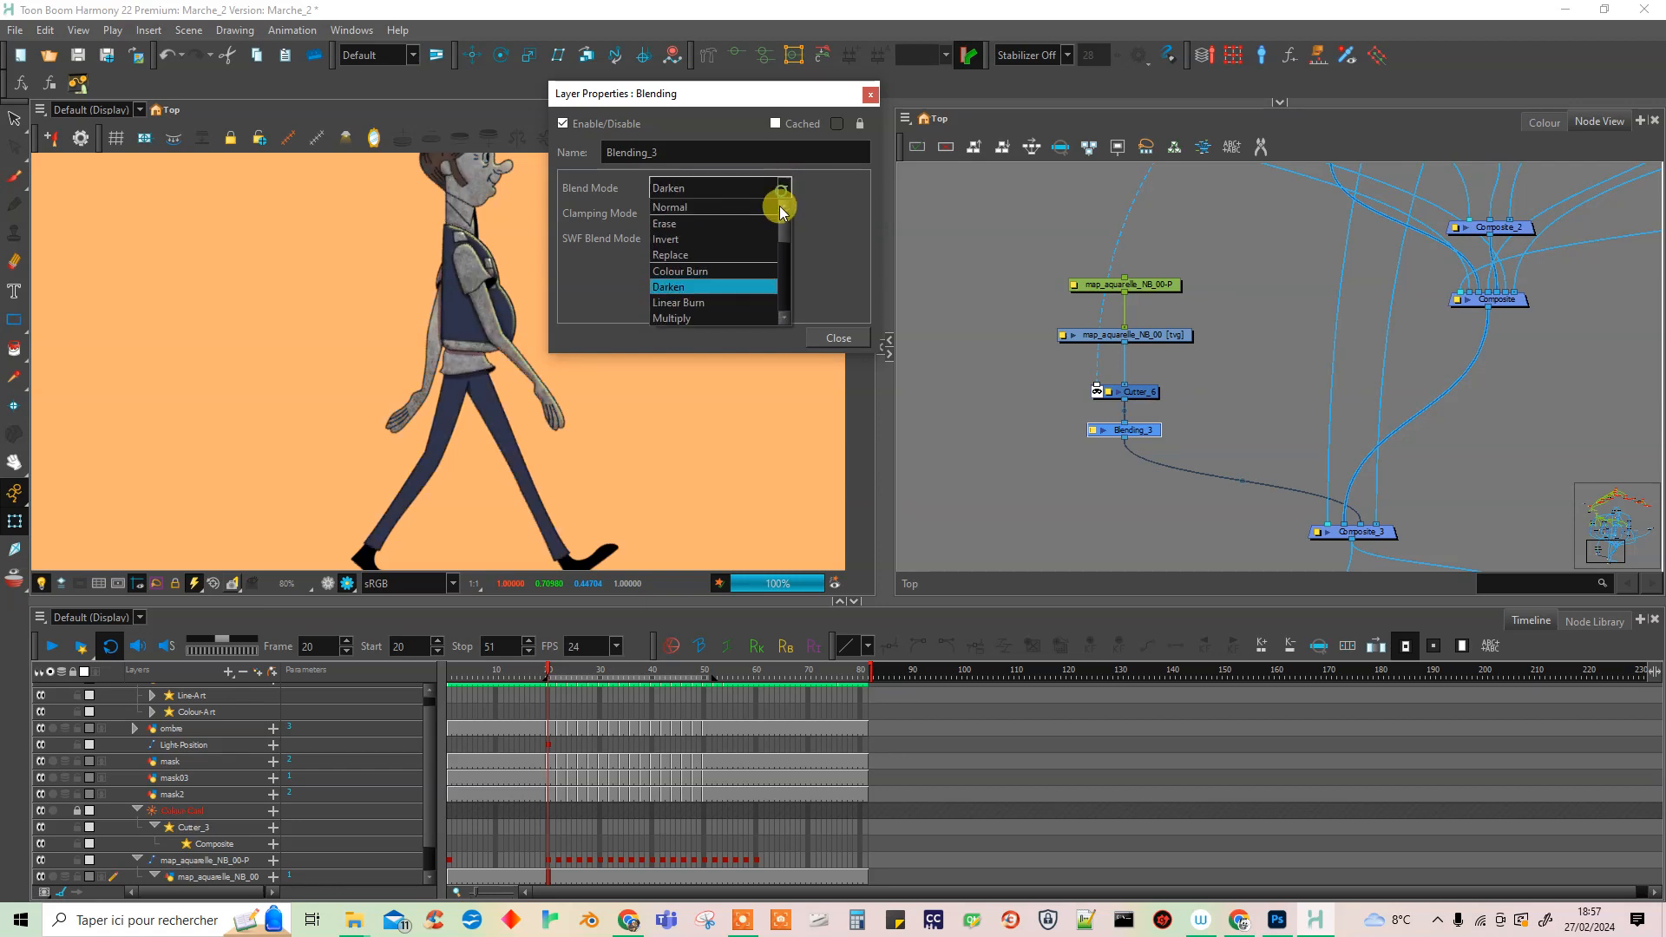
click(717, 288)
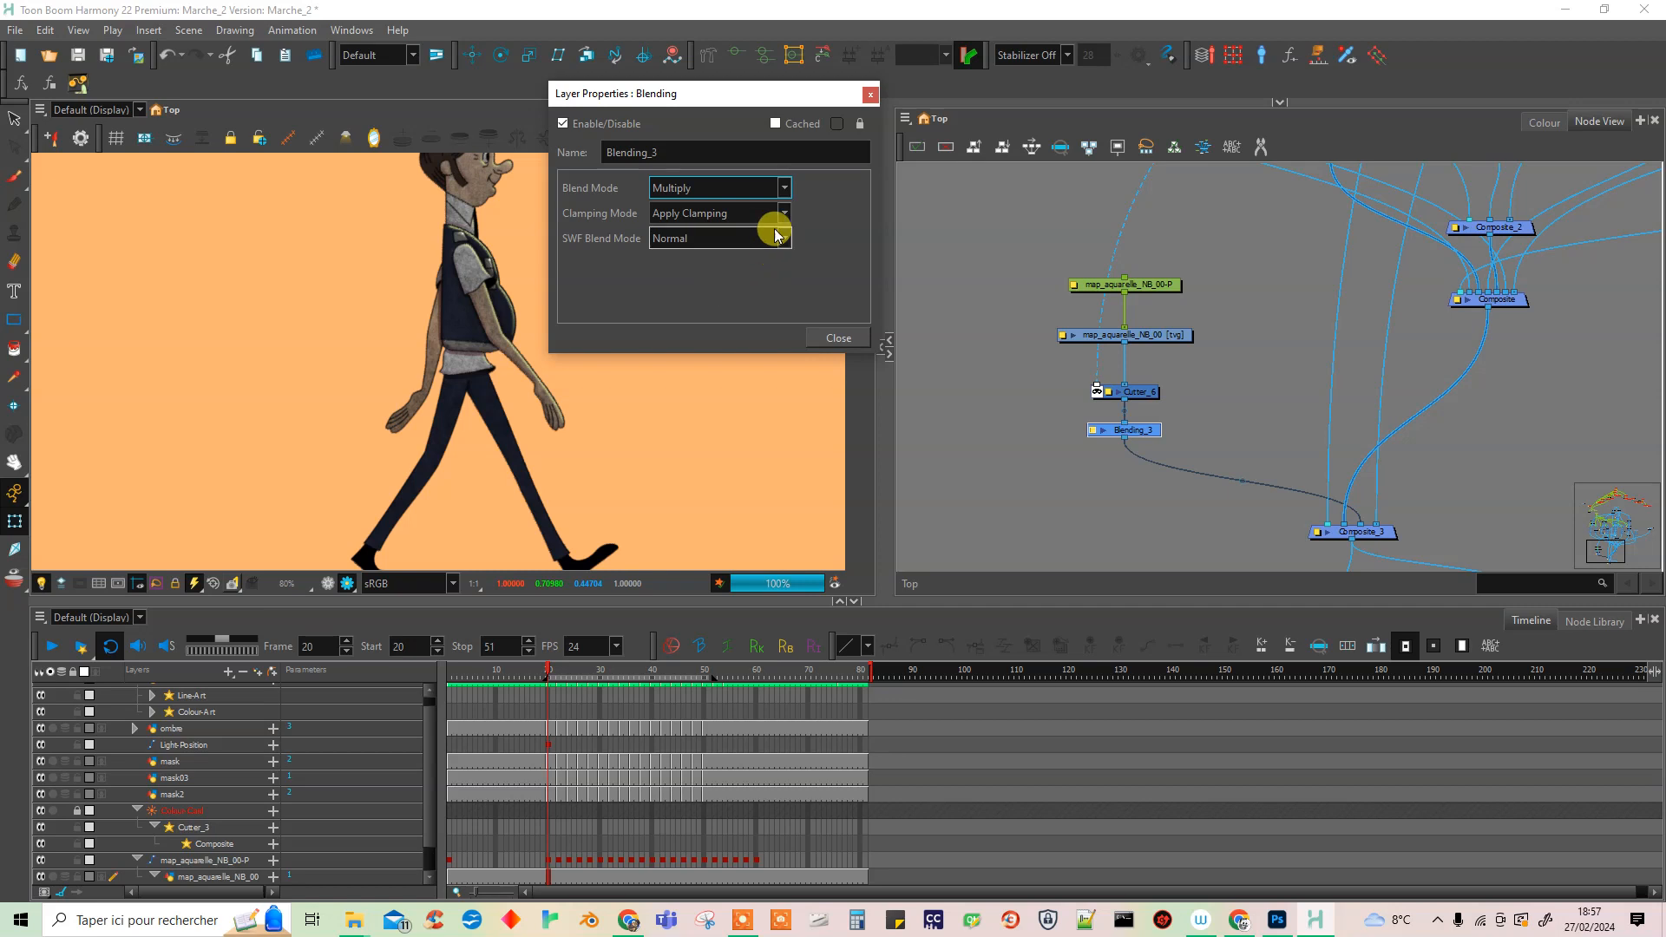
click(783, 188)
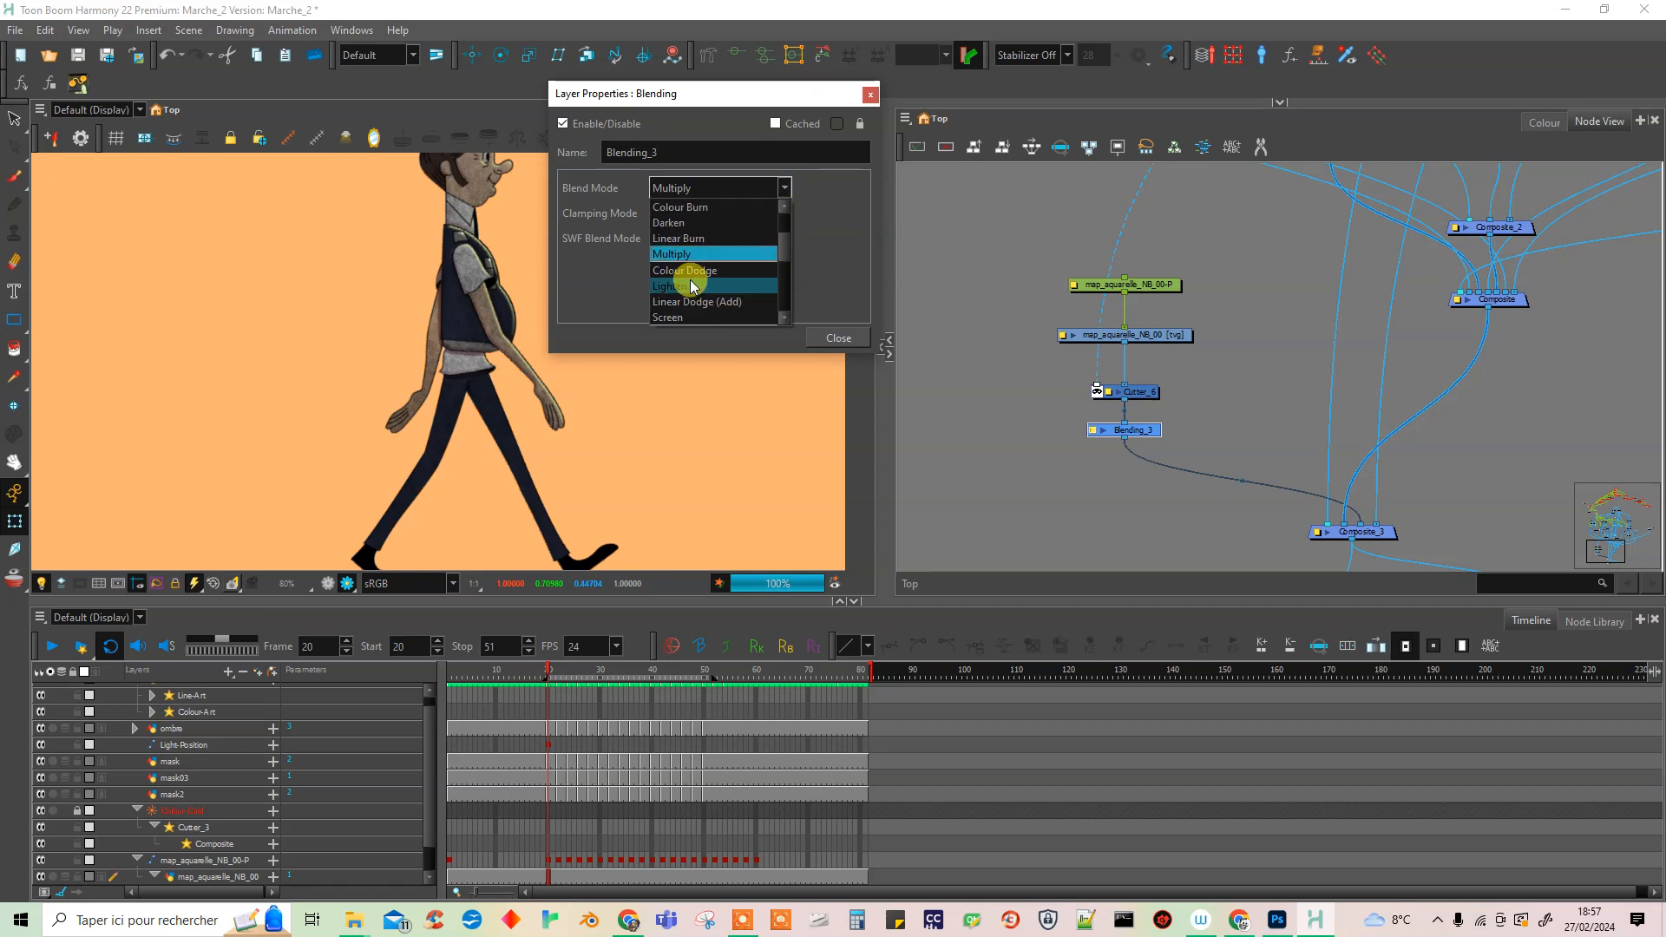
click(690, 284)
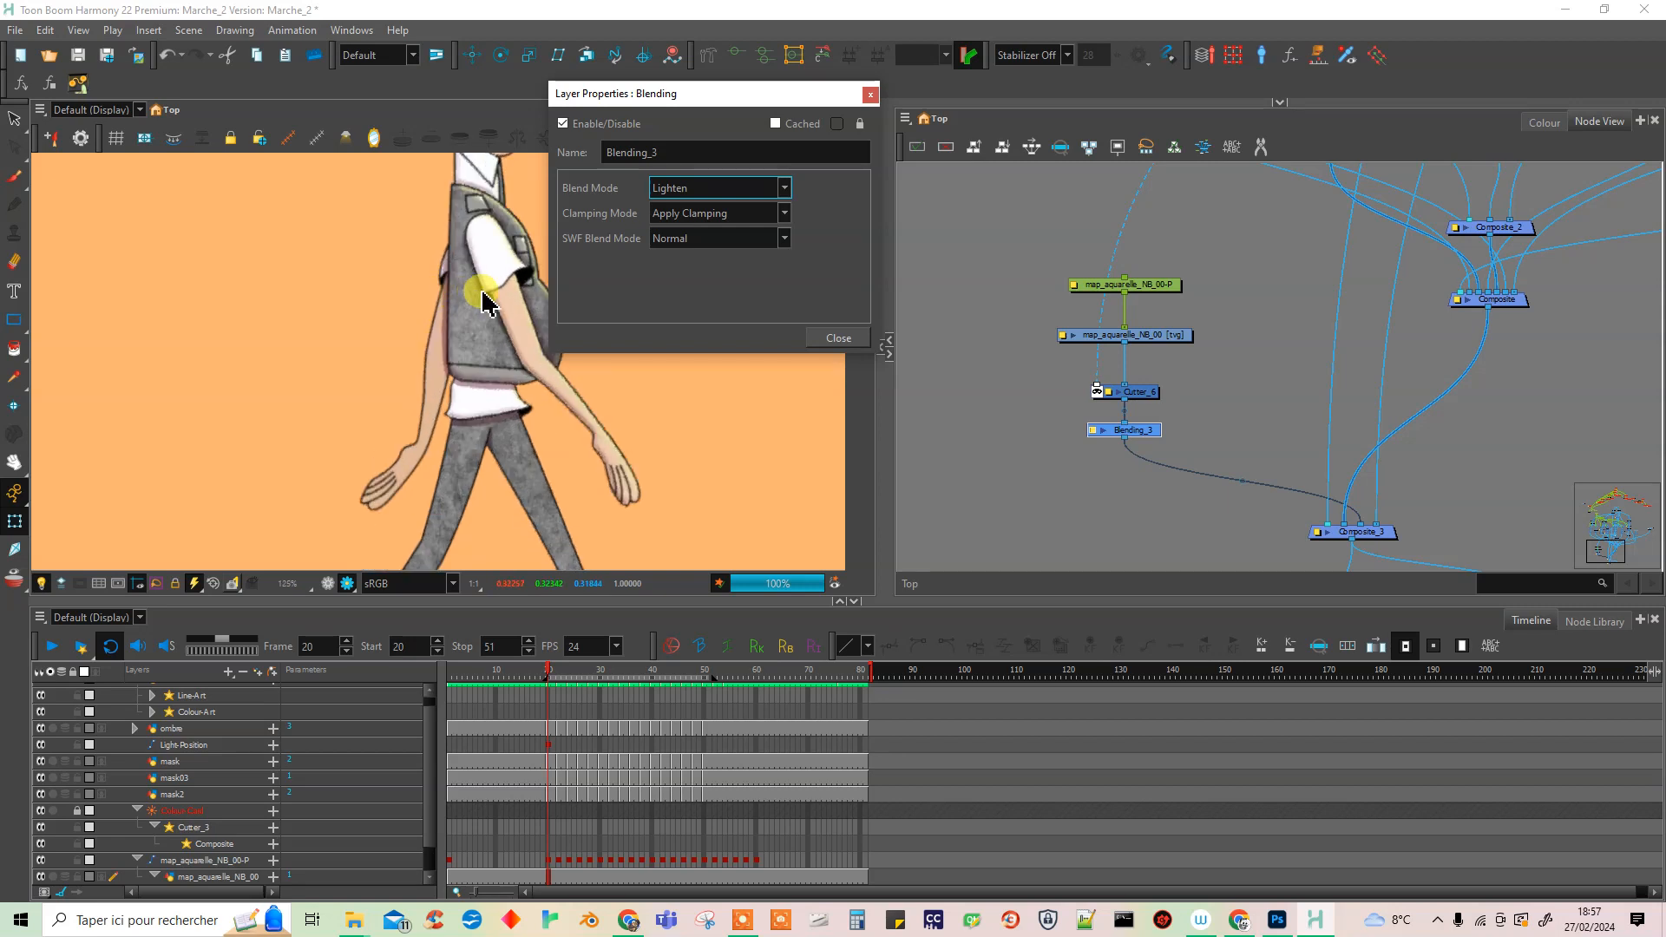
Try the Screen, Linear Dodge (Add) and Linearlight blend modes on the Blending node.
click(785, 187)
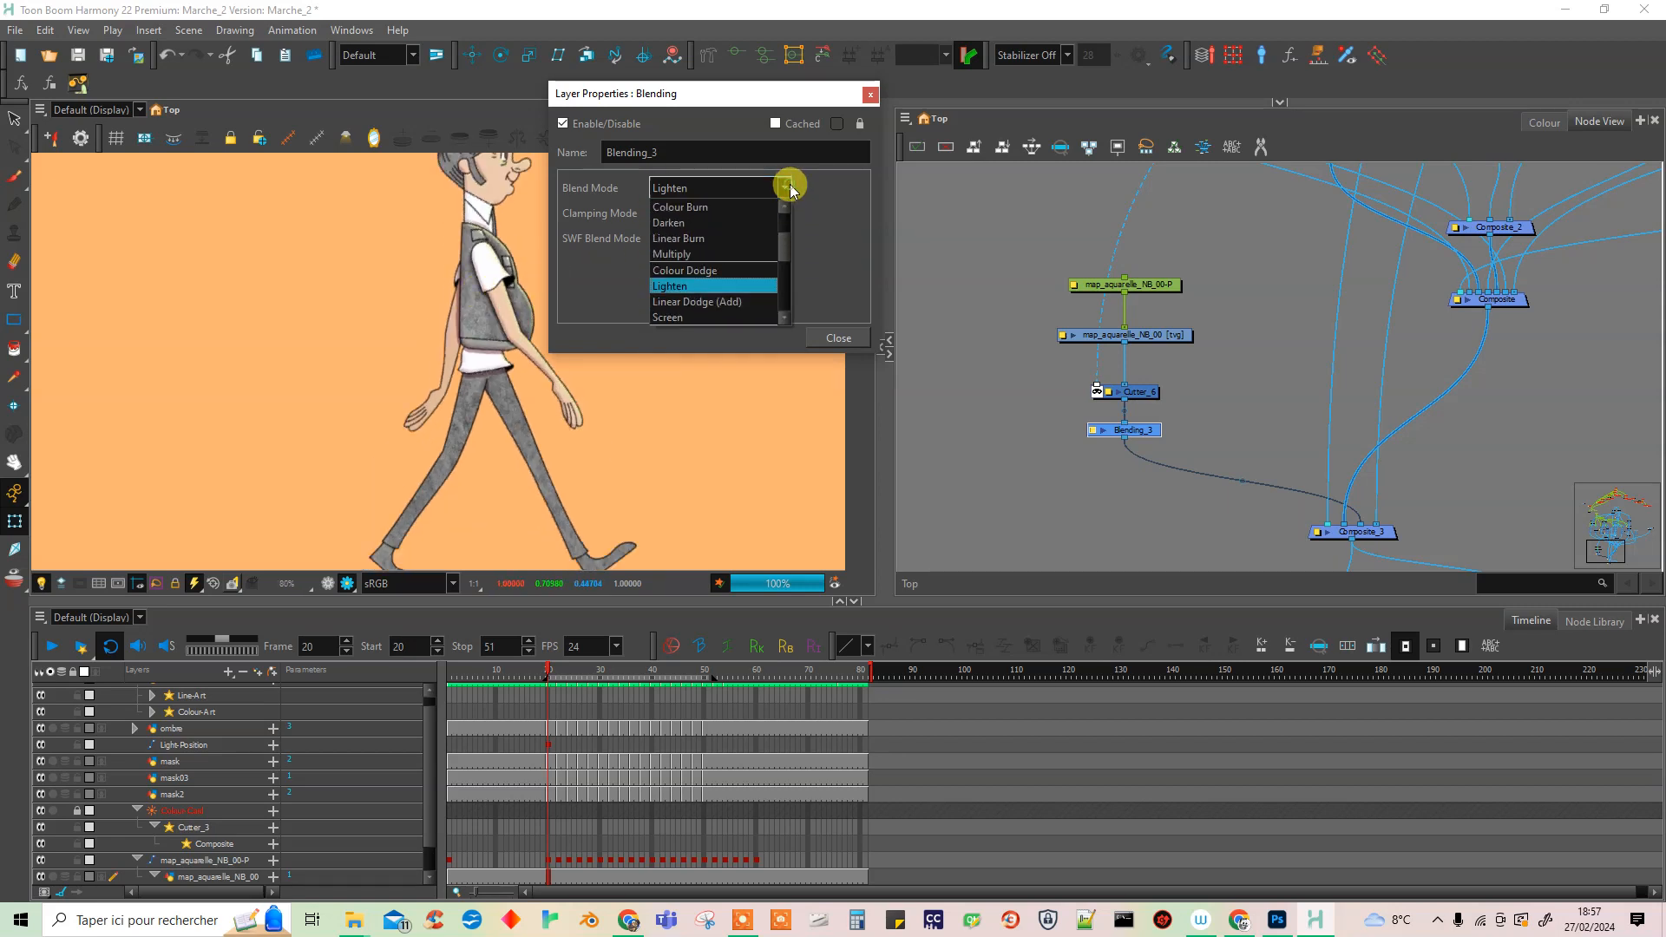
click(694, 319)
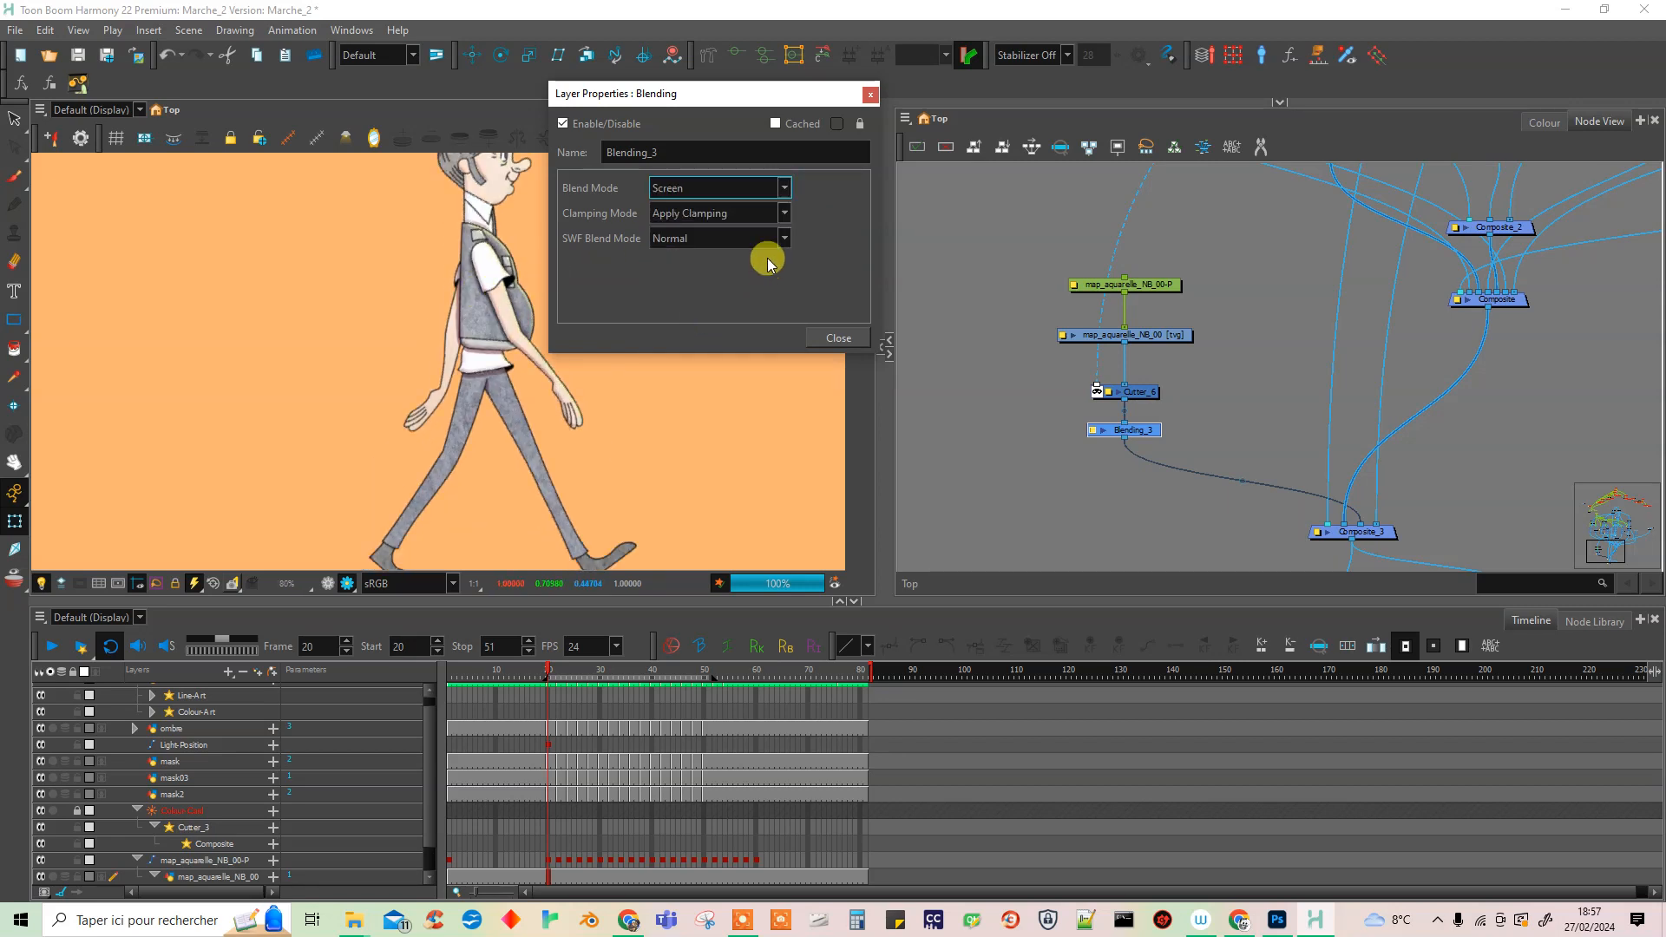
click(766, 190)
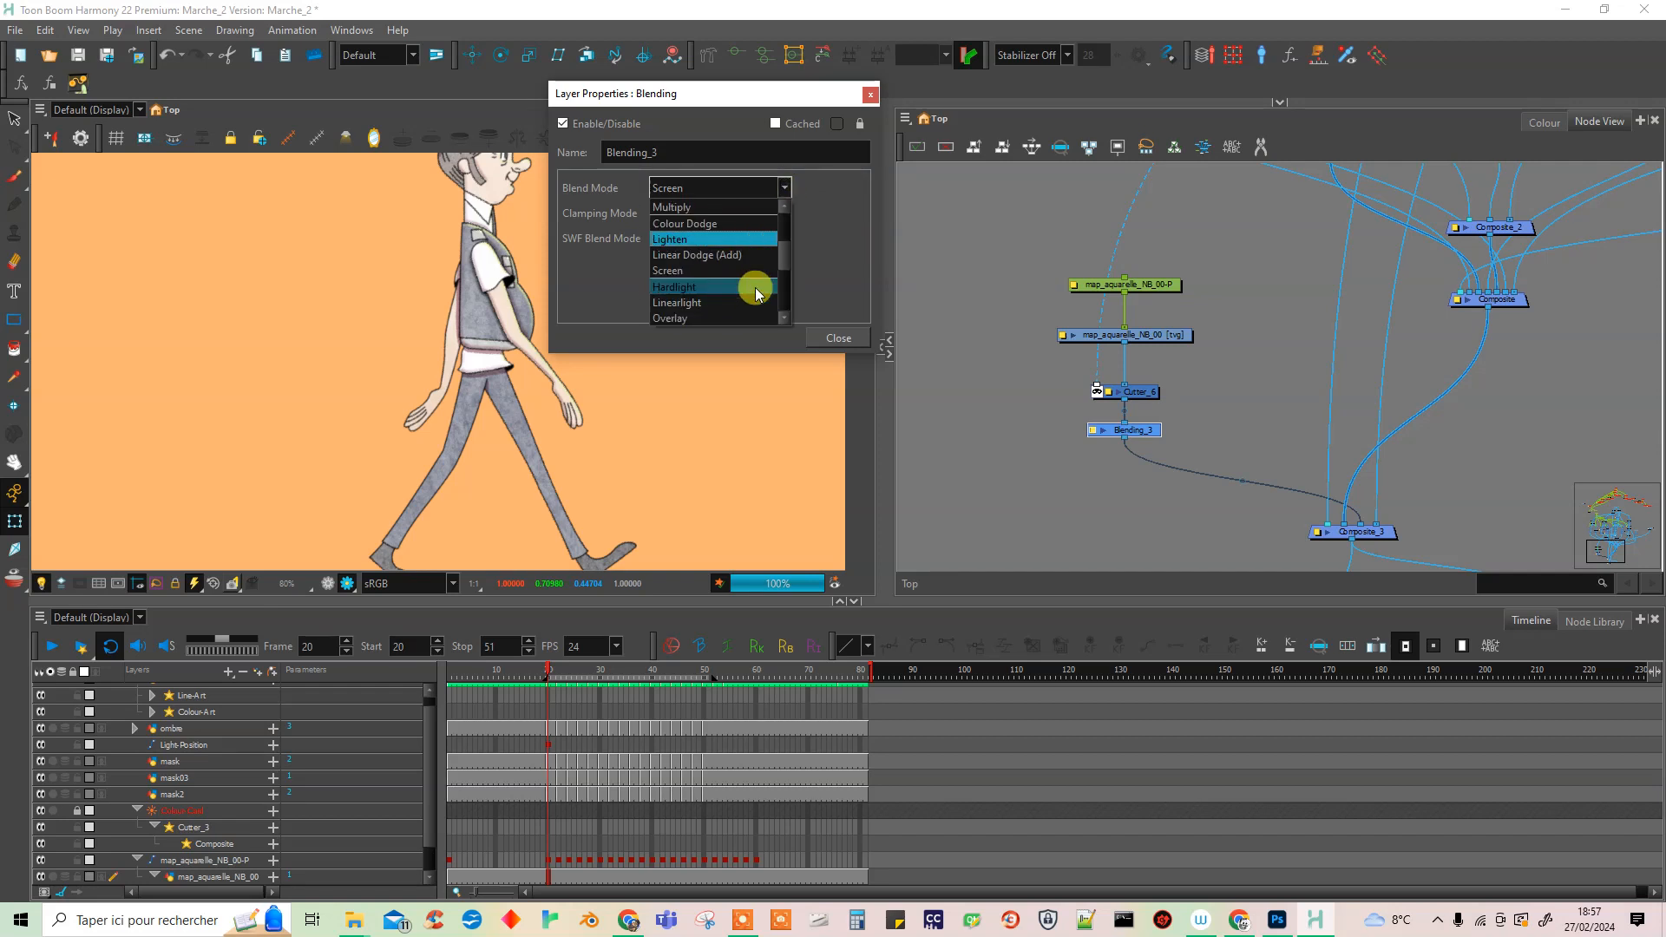
click(707, 223)
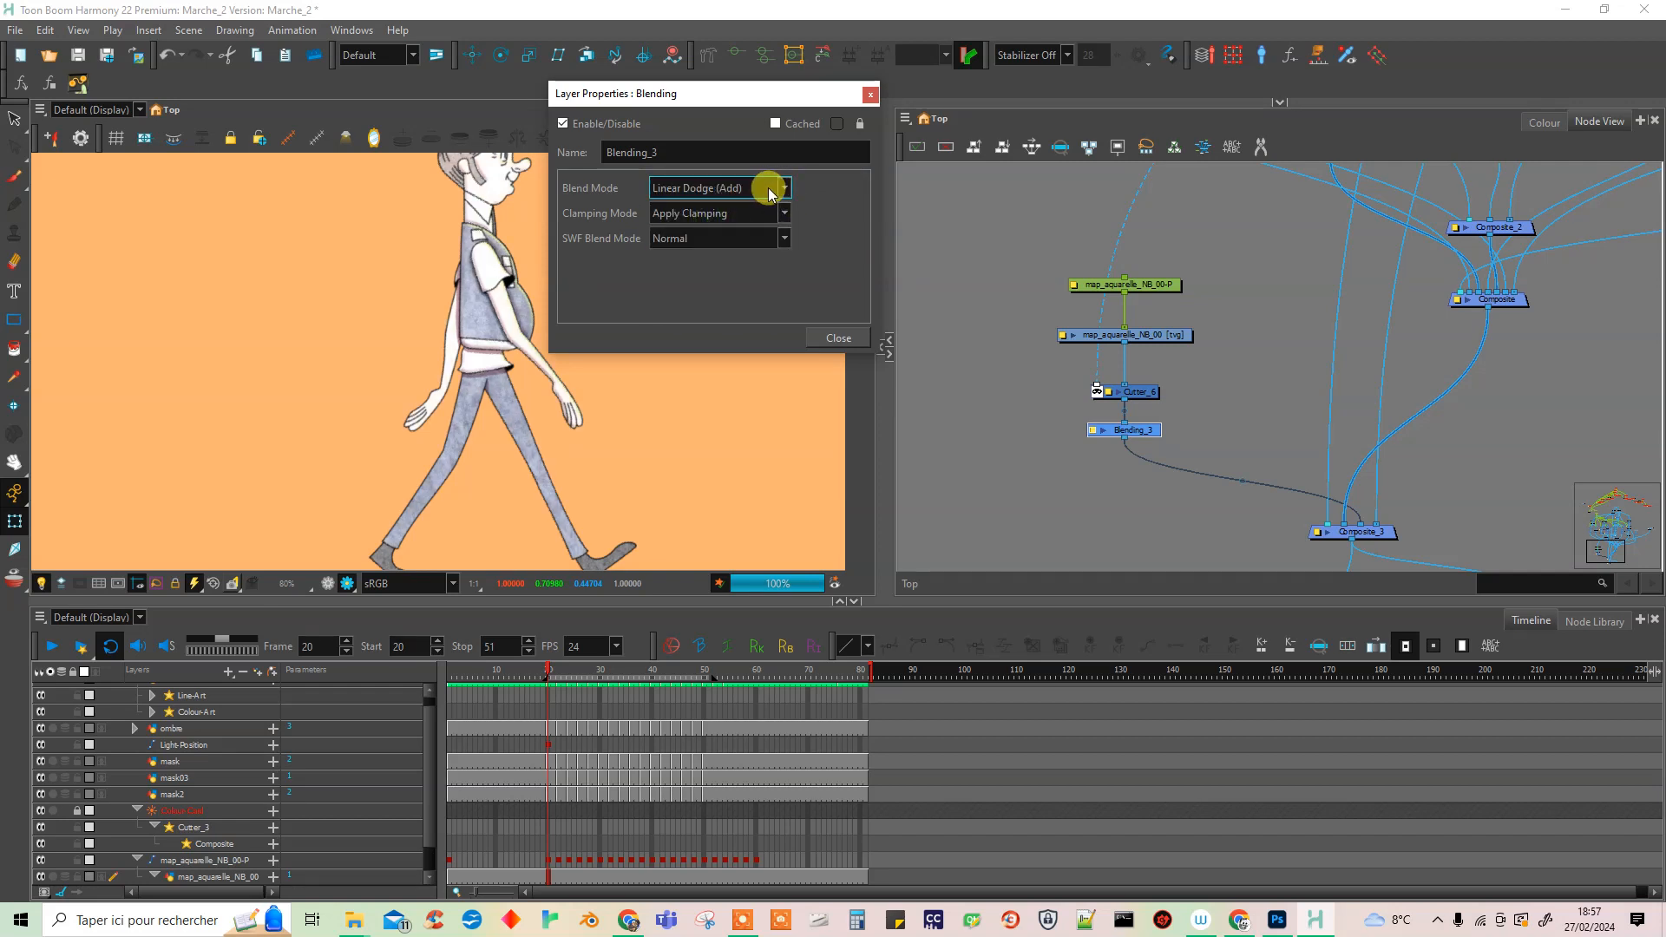
click(770, 191)
click(737, 272)
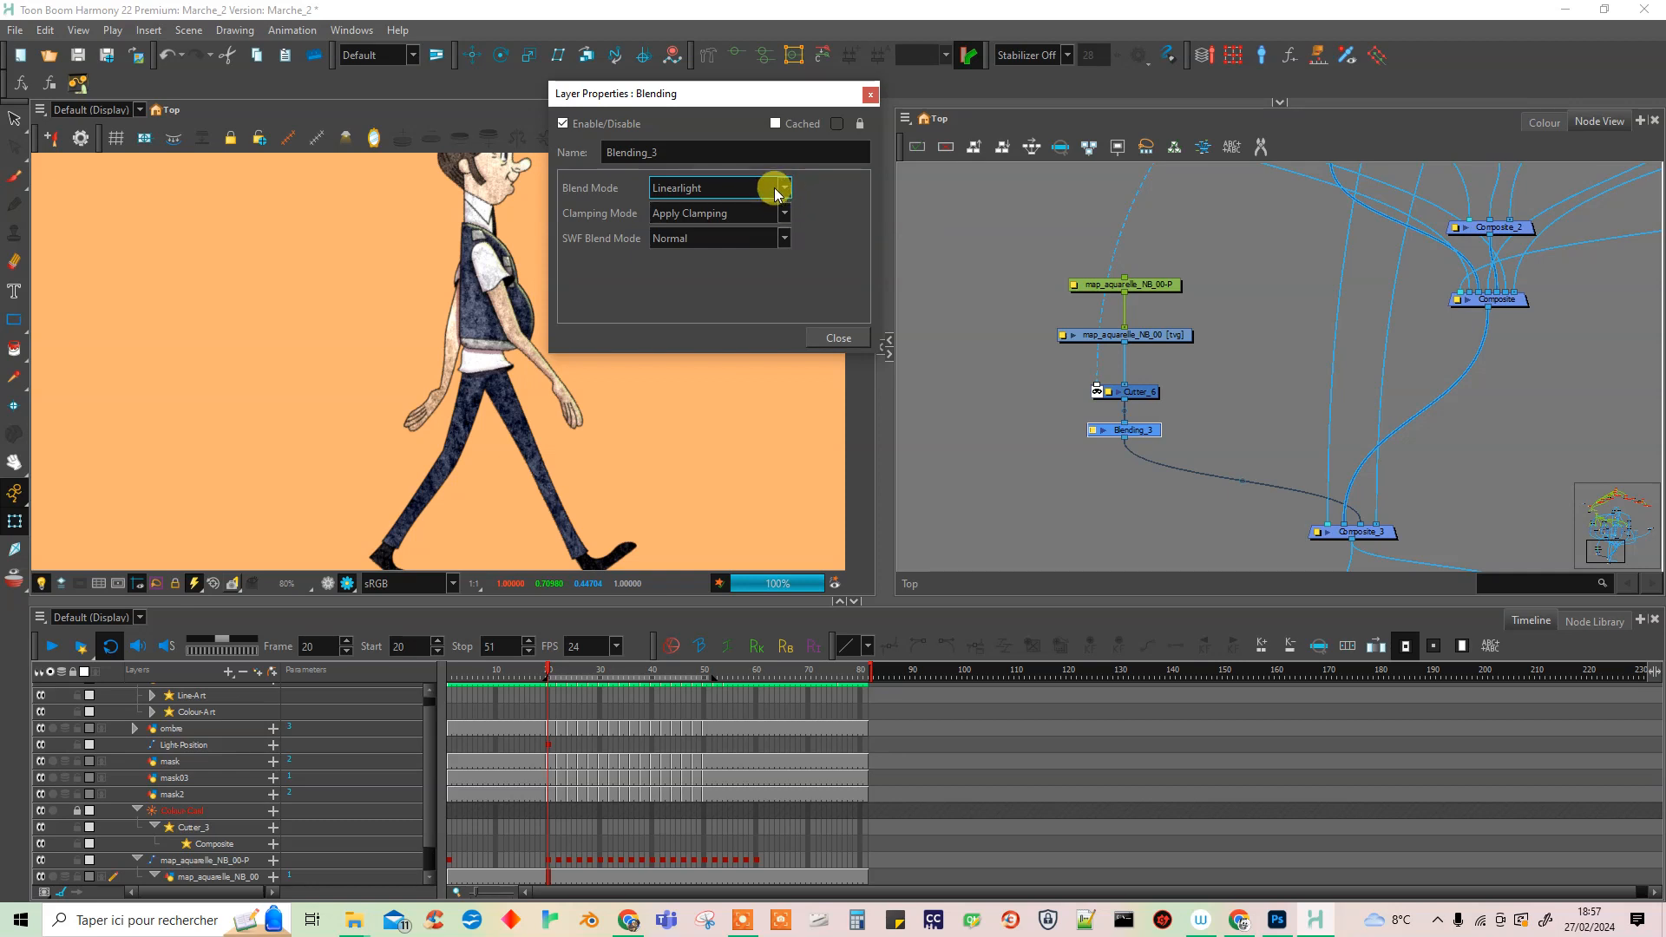
Try the Overlay blend mode and examine the texture on the policeman's vest and full figure.
click(785, 189)
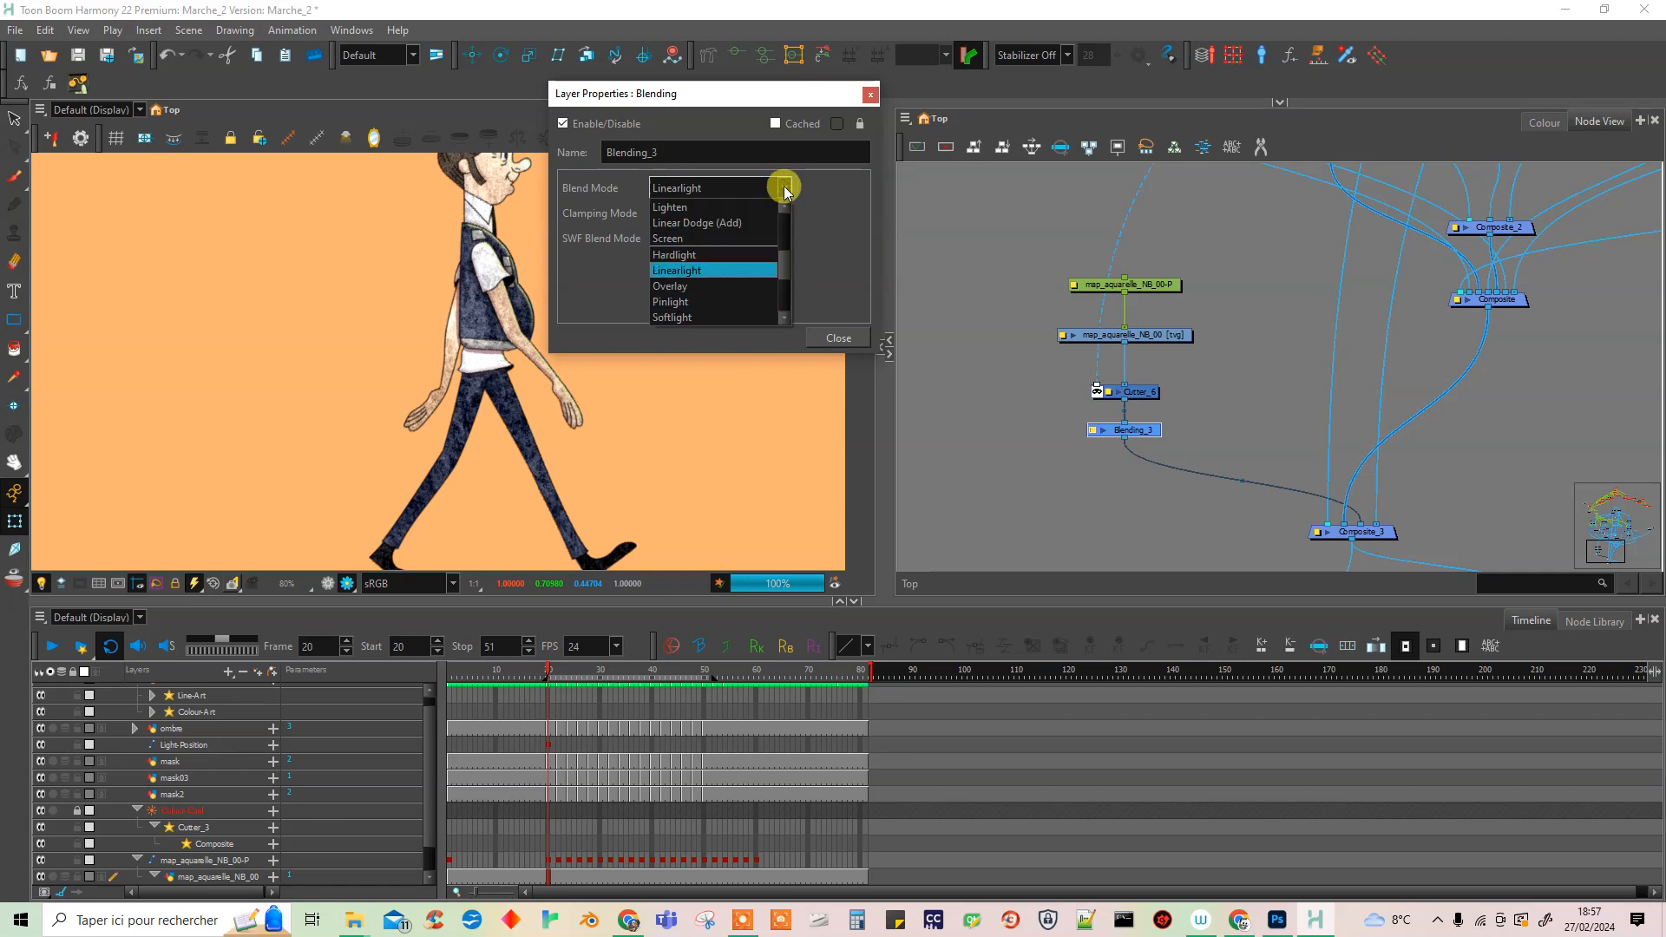
click(690, 287)
scroll(493, 295, up, 3)
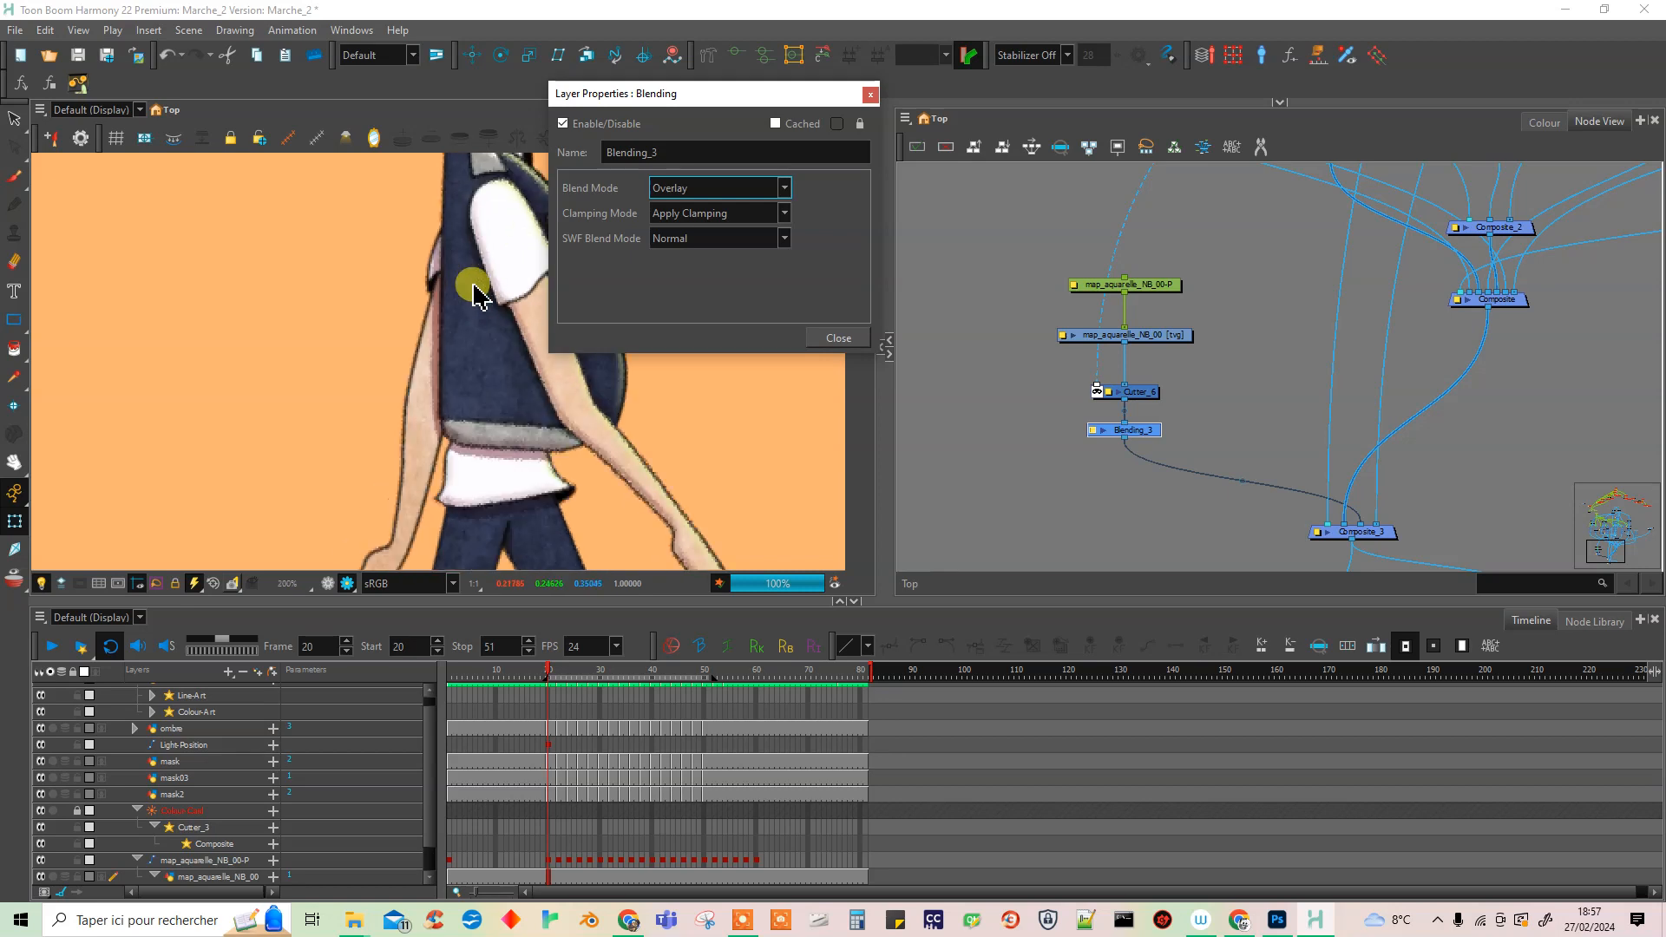
scroll(285, 340, down, 5)
scroll(312, 242, up, 3)
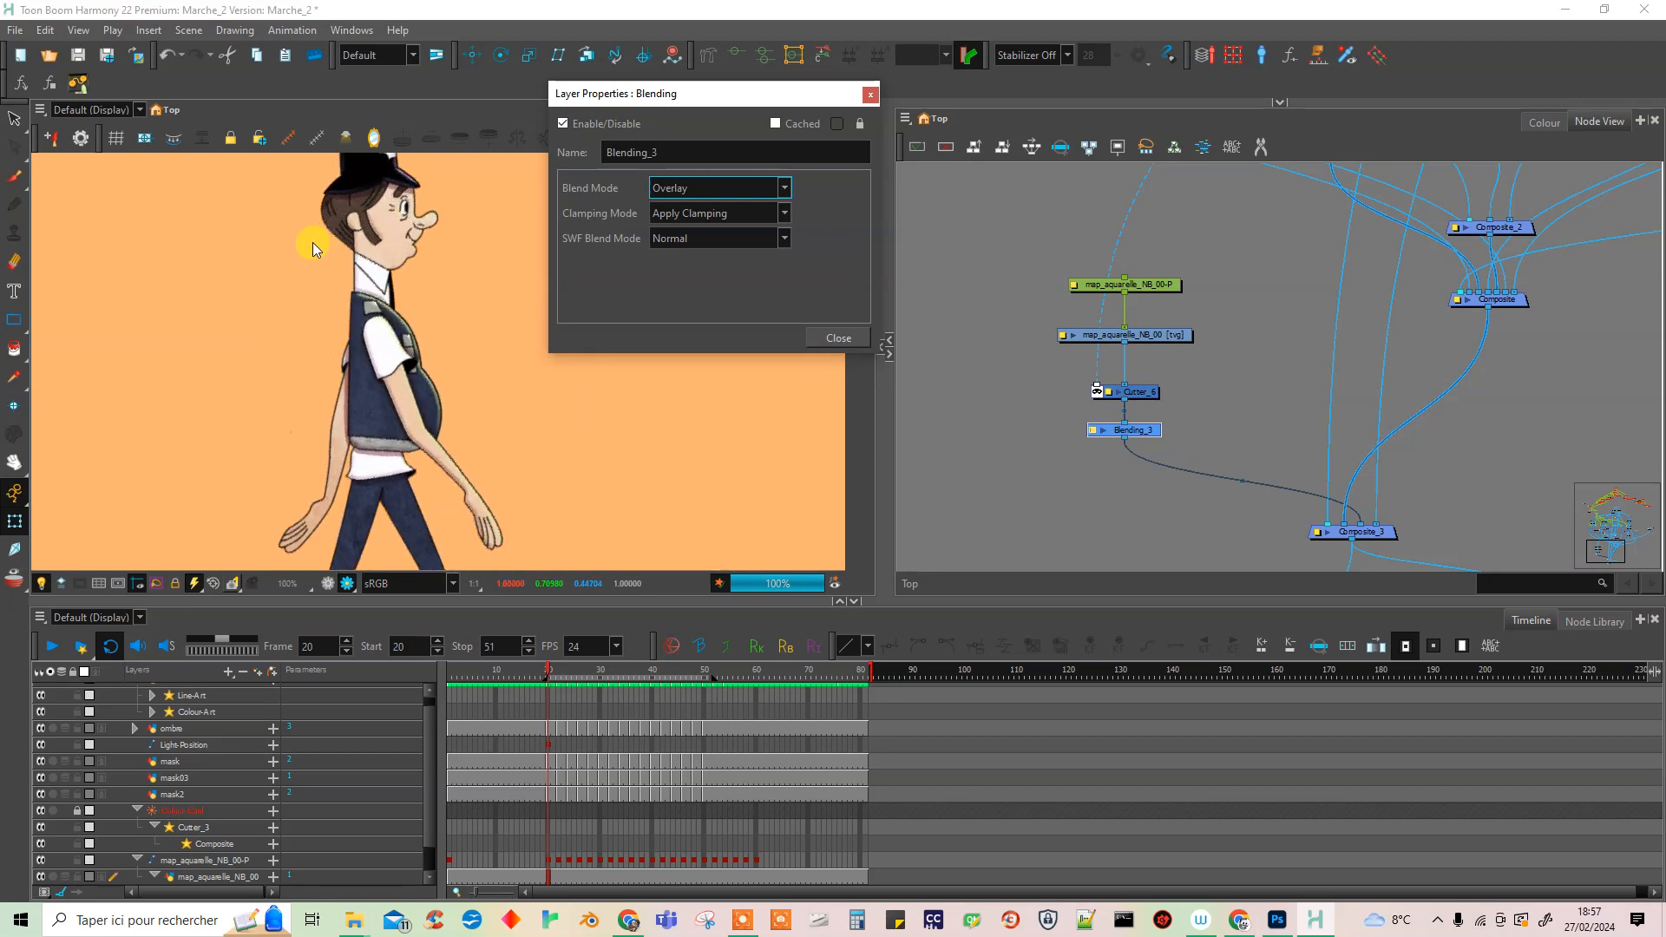
Try the Pinlight, Softlight, Colour and Saturation blend modes on the Blending node.
click(786, 189)
click(706, 300)
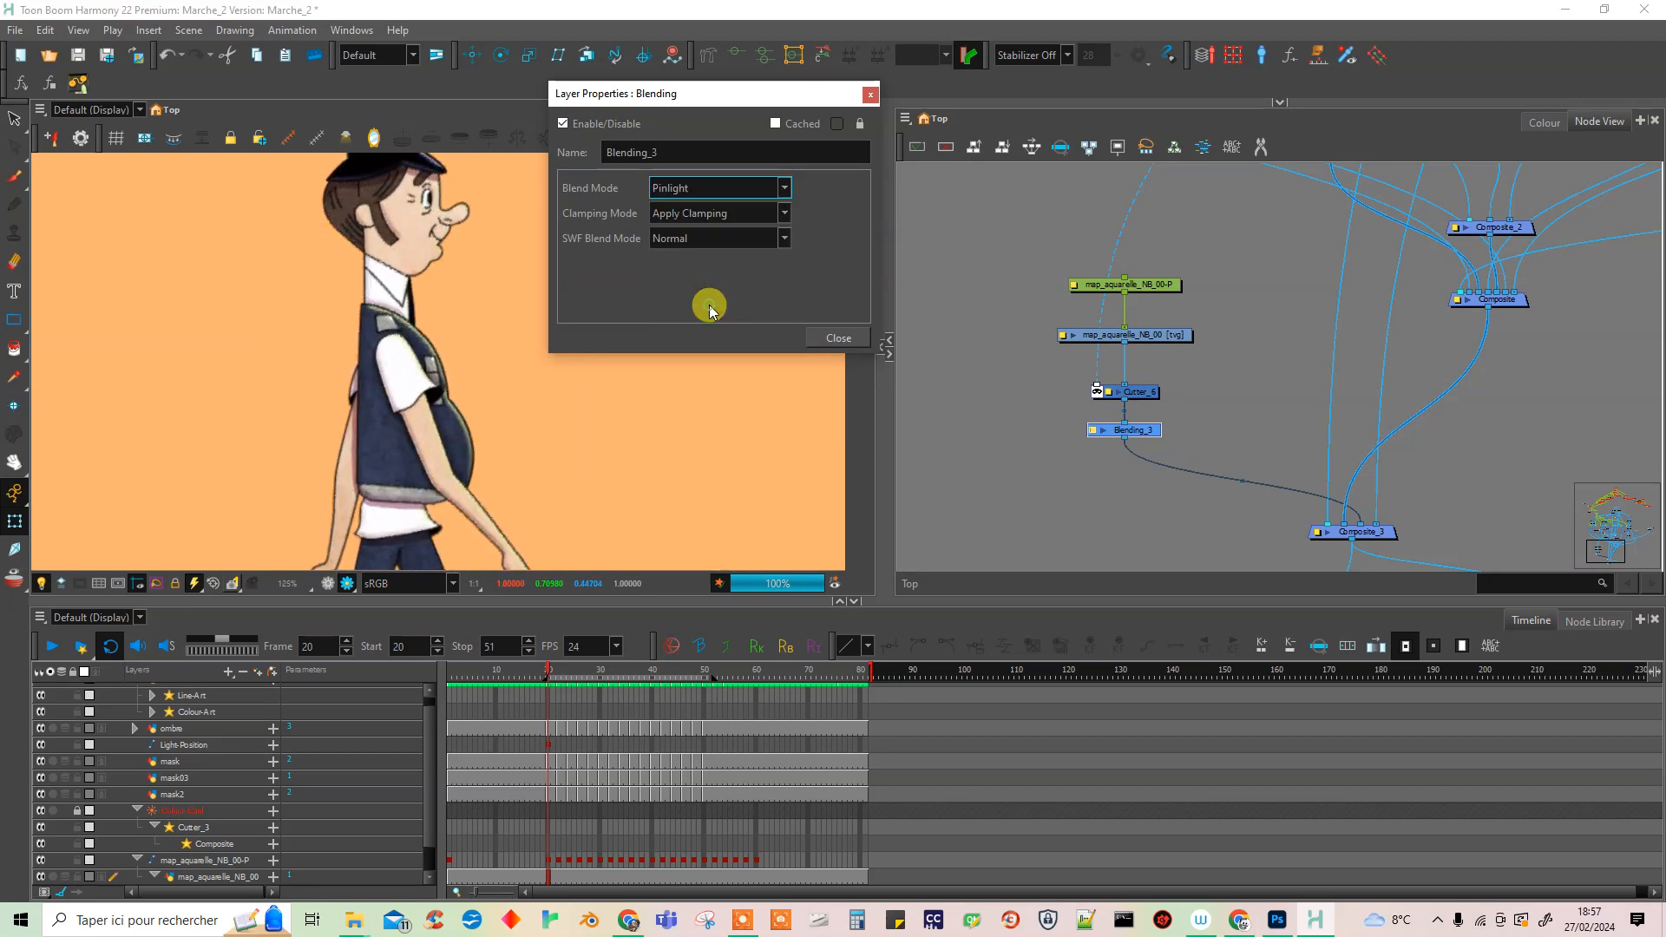
click(786, 189)
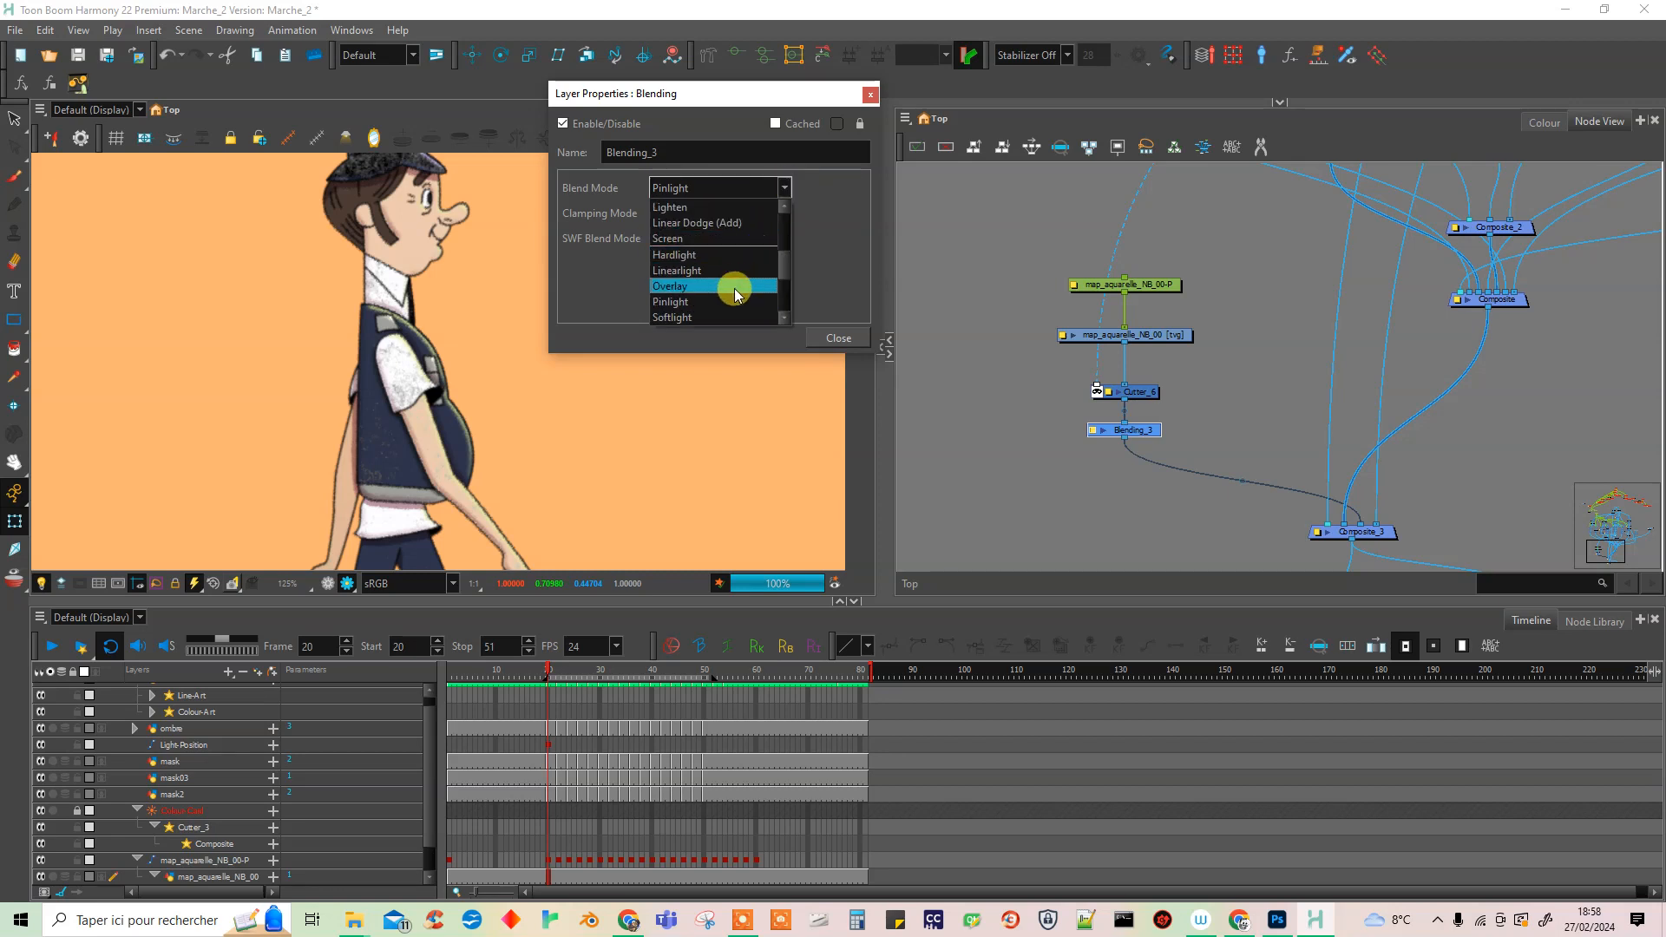
click(729, 318)
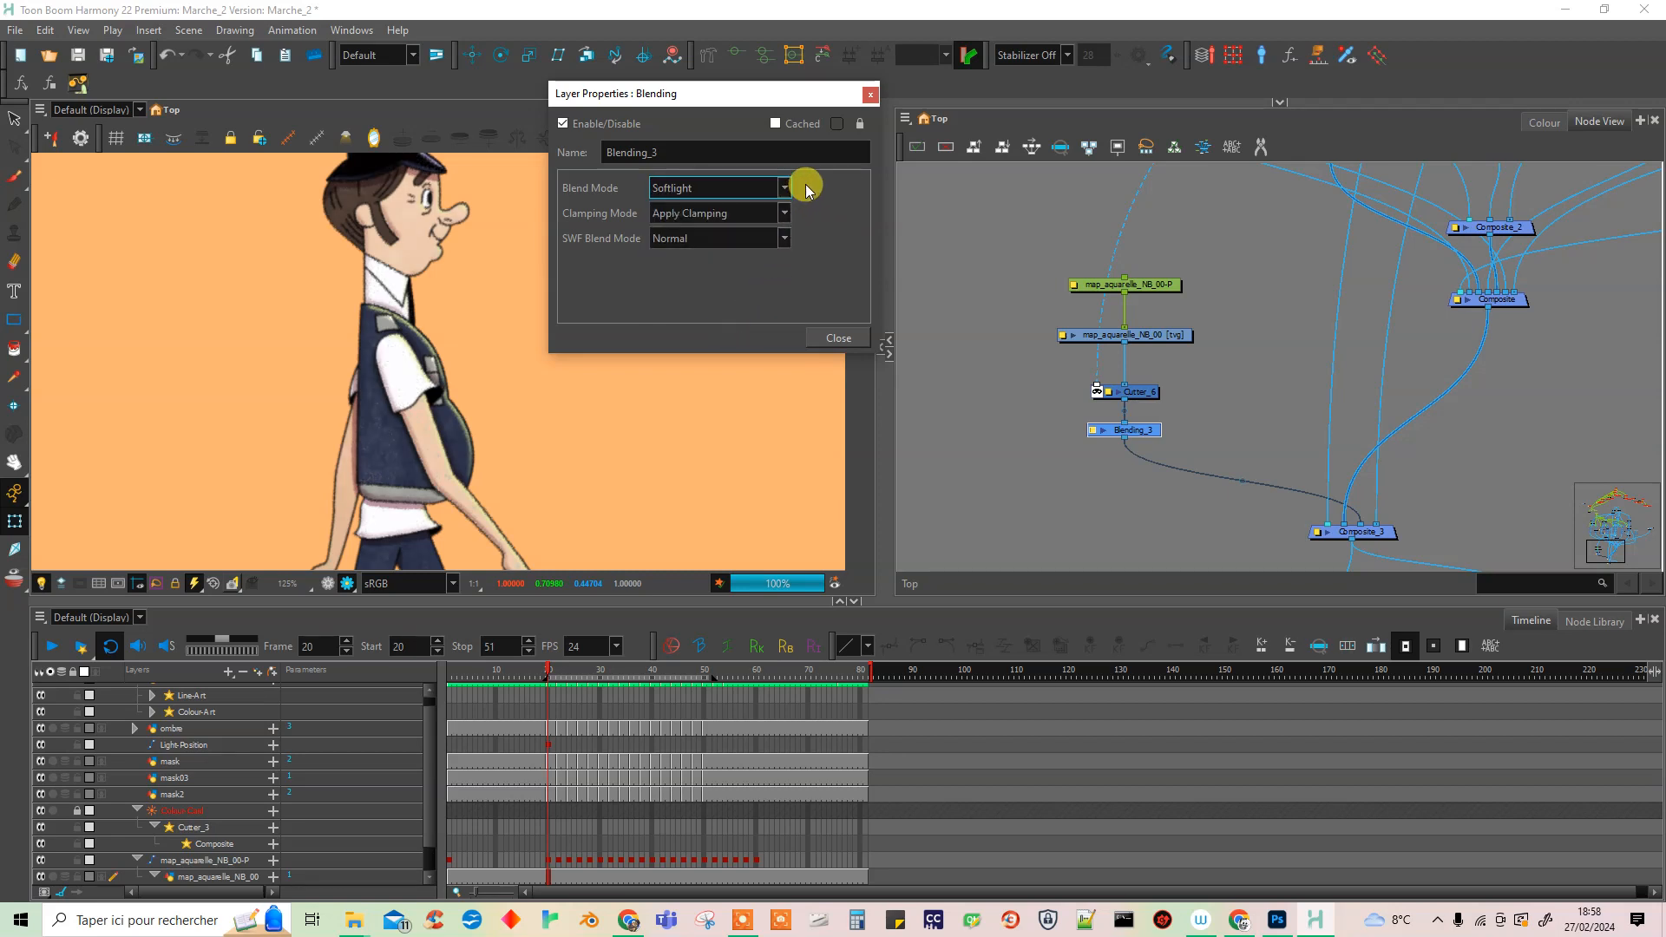
click(767, 186)
scroll(781, 268, down, 3)
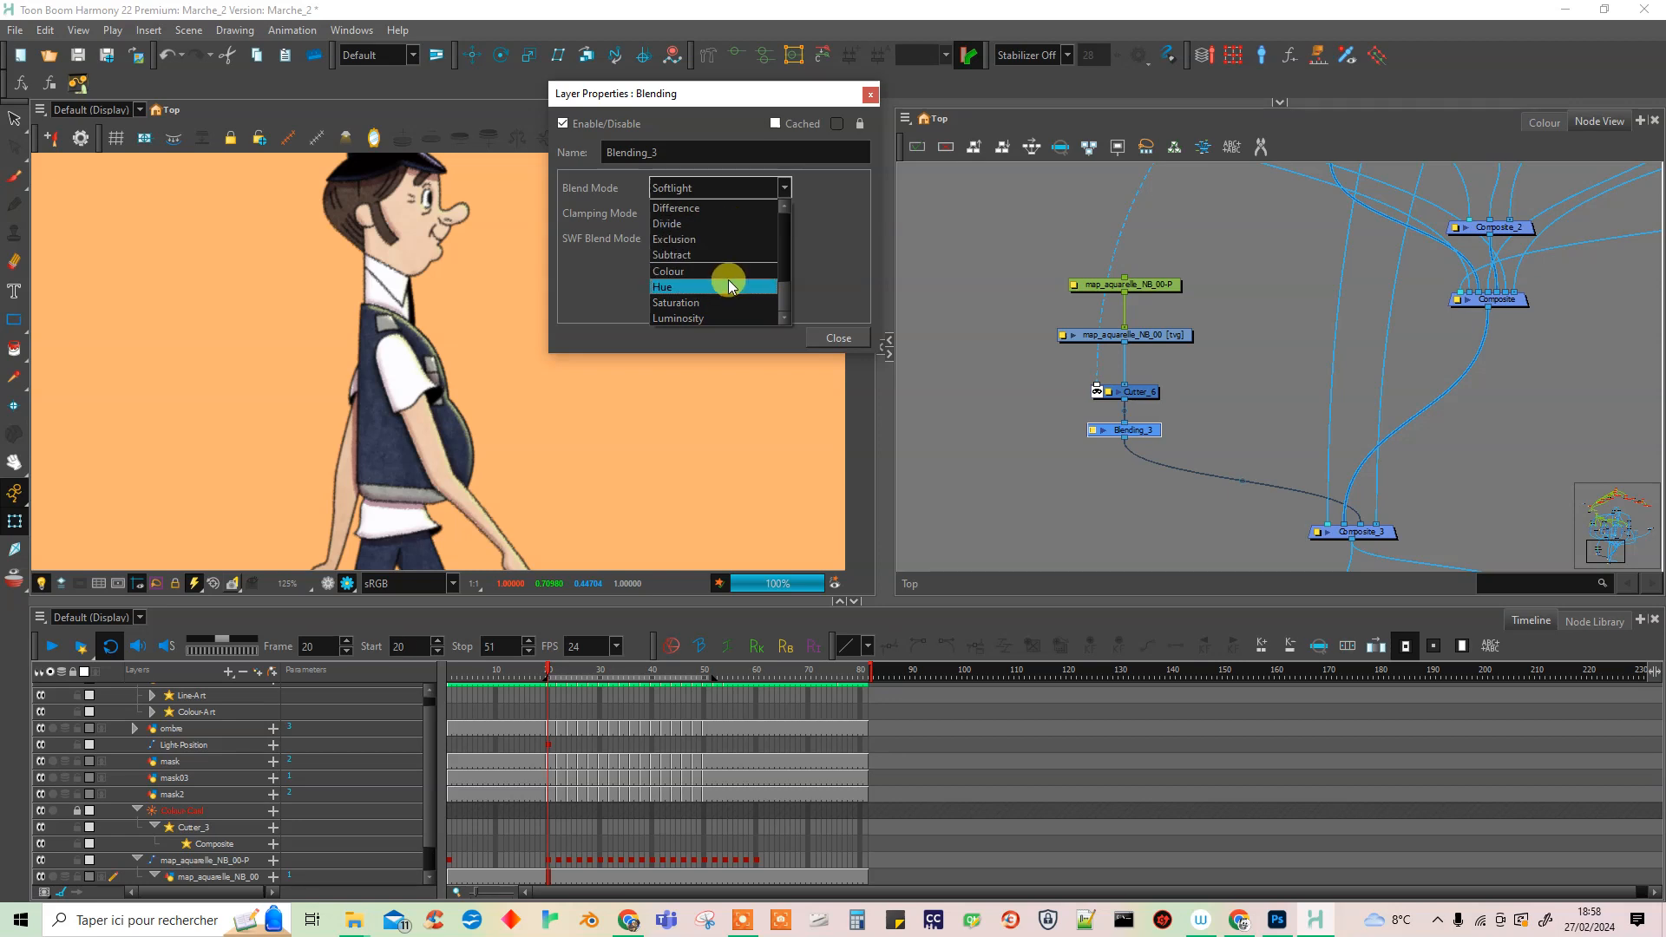
click(727, 272)
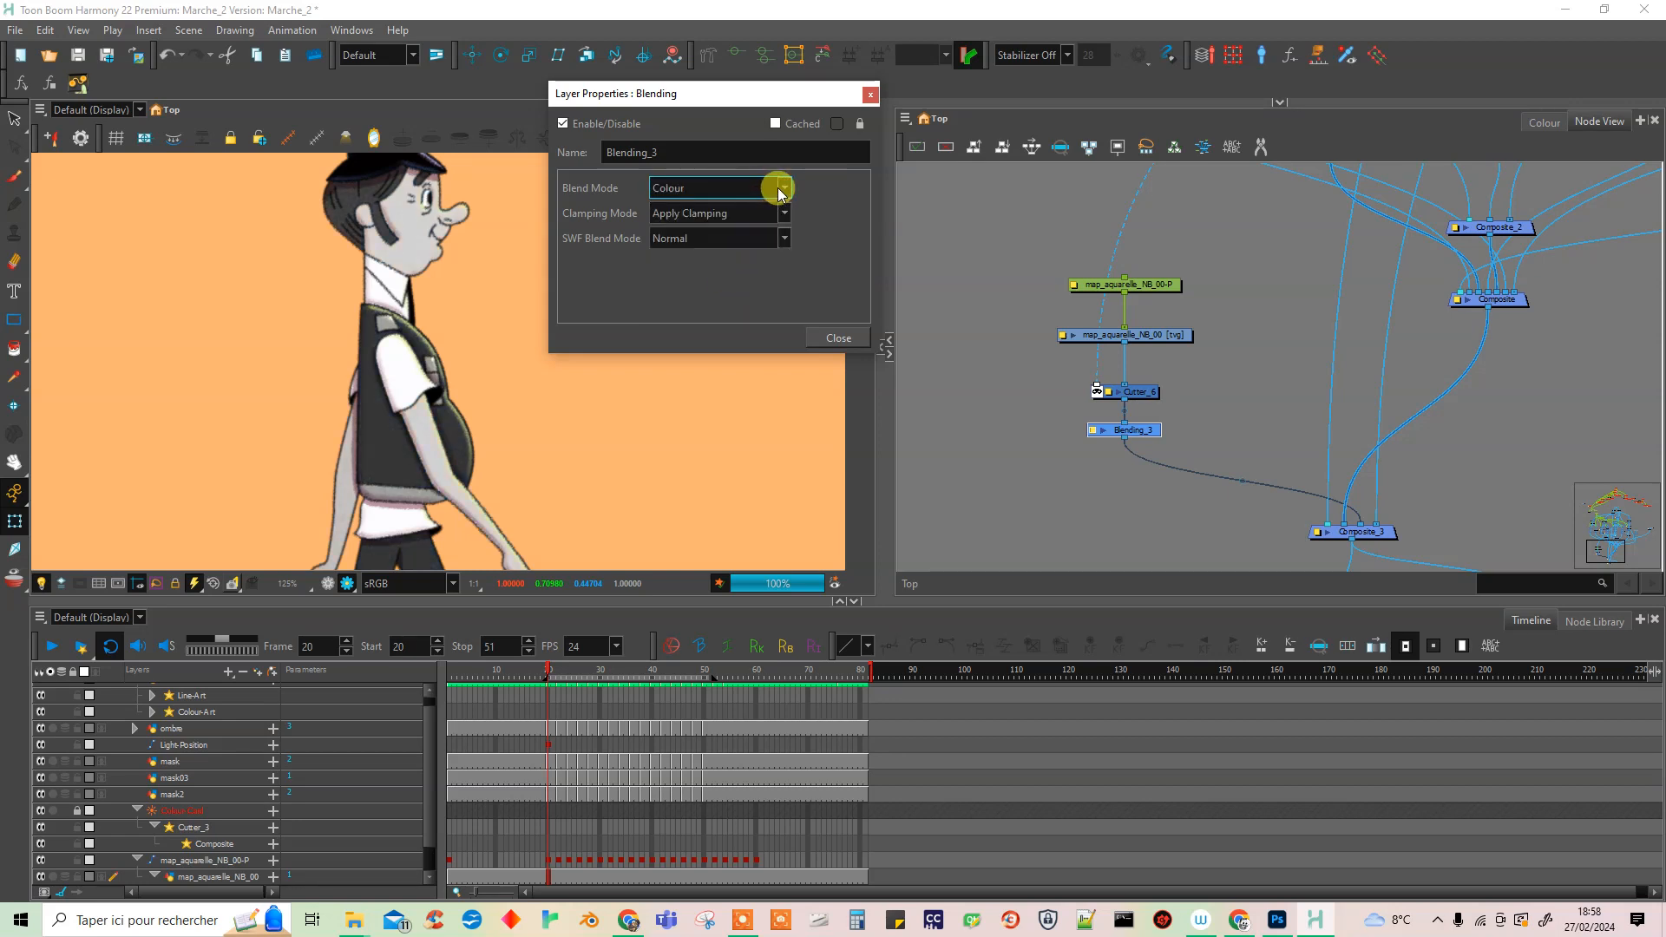
click(778, 193)
click(750, 308)
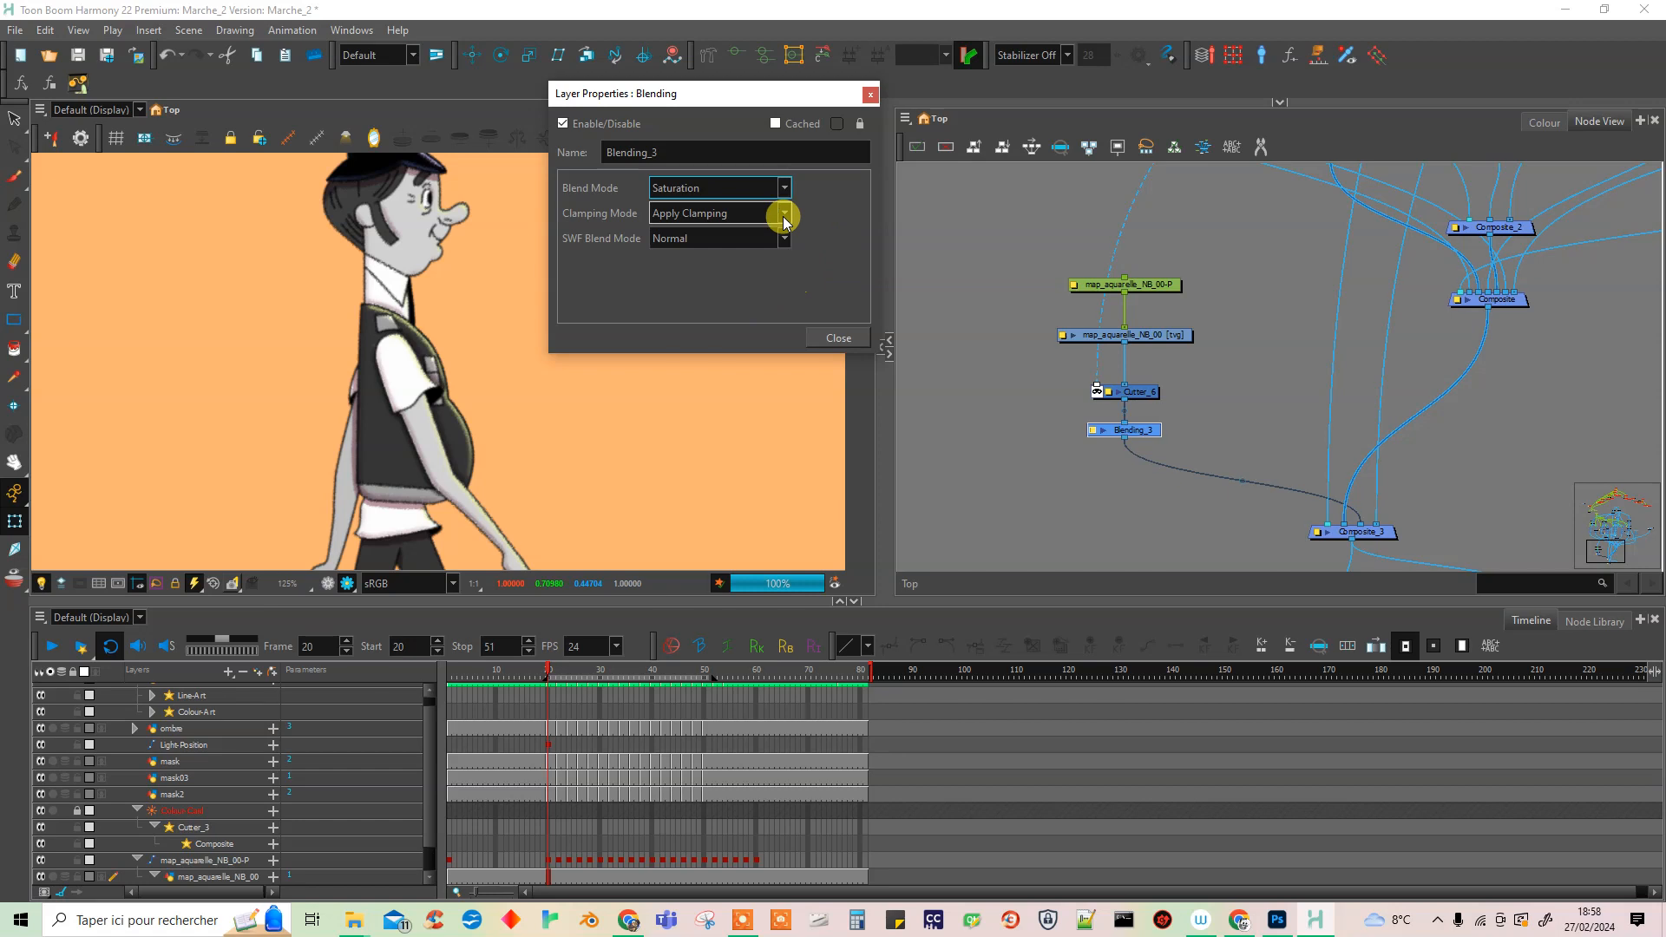
Set the Blending node's blend mode to Overlay, close its properties and inspect the textured clothing up close.
drag(787, 299, 795, 246)
scroll(746, 254, down, 2)
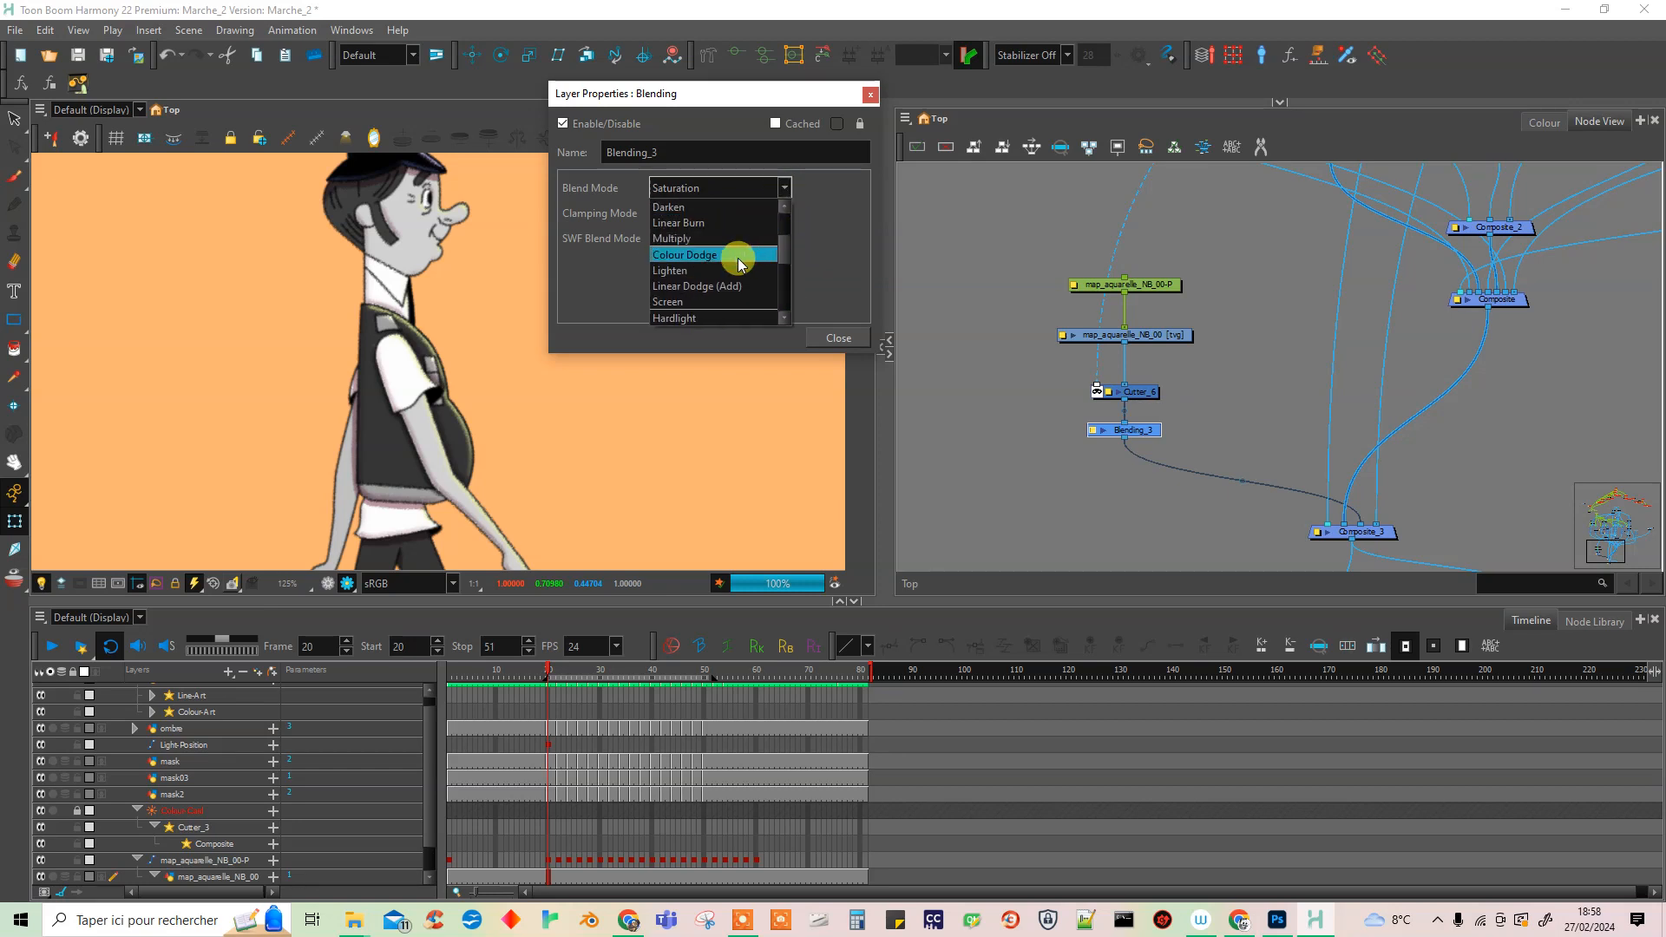
click(706, 304)
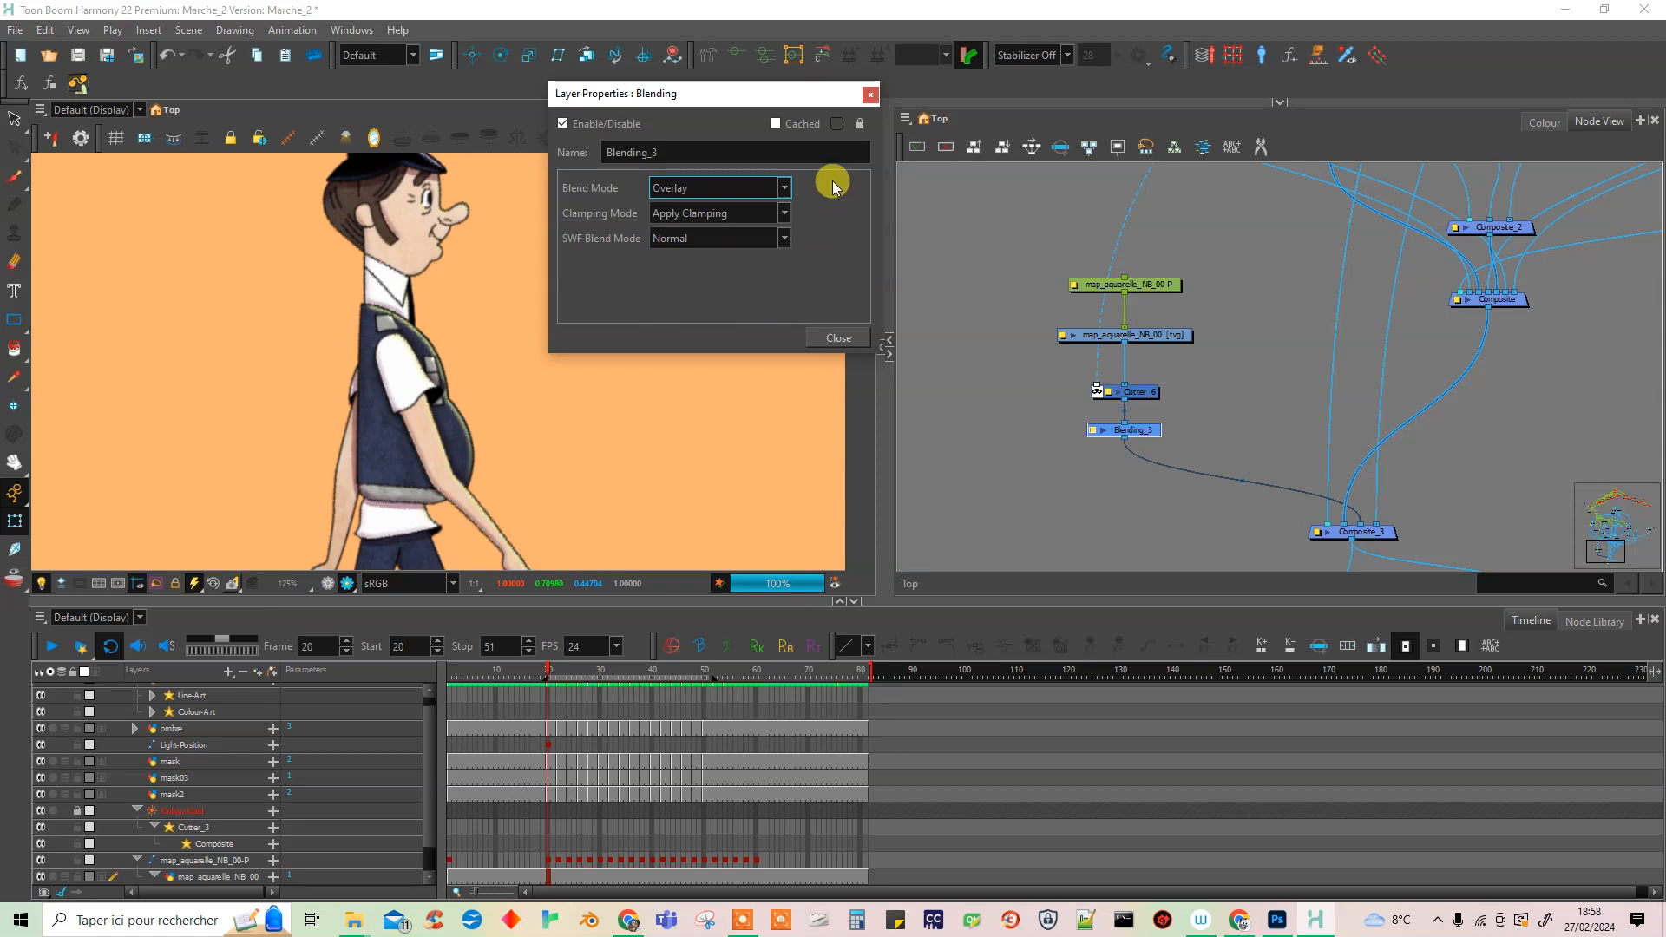
click(871, 94)
scroll(334, 401, down, 2)
scroll(391, 472, up, 4)
Add a Transparency node and insert it between the map's Blending node and Composite_3.
click(994, 493)
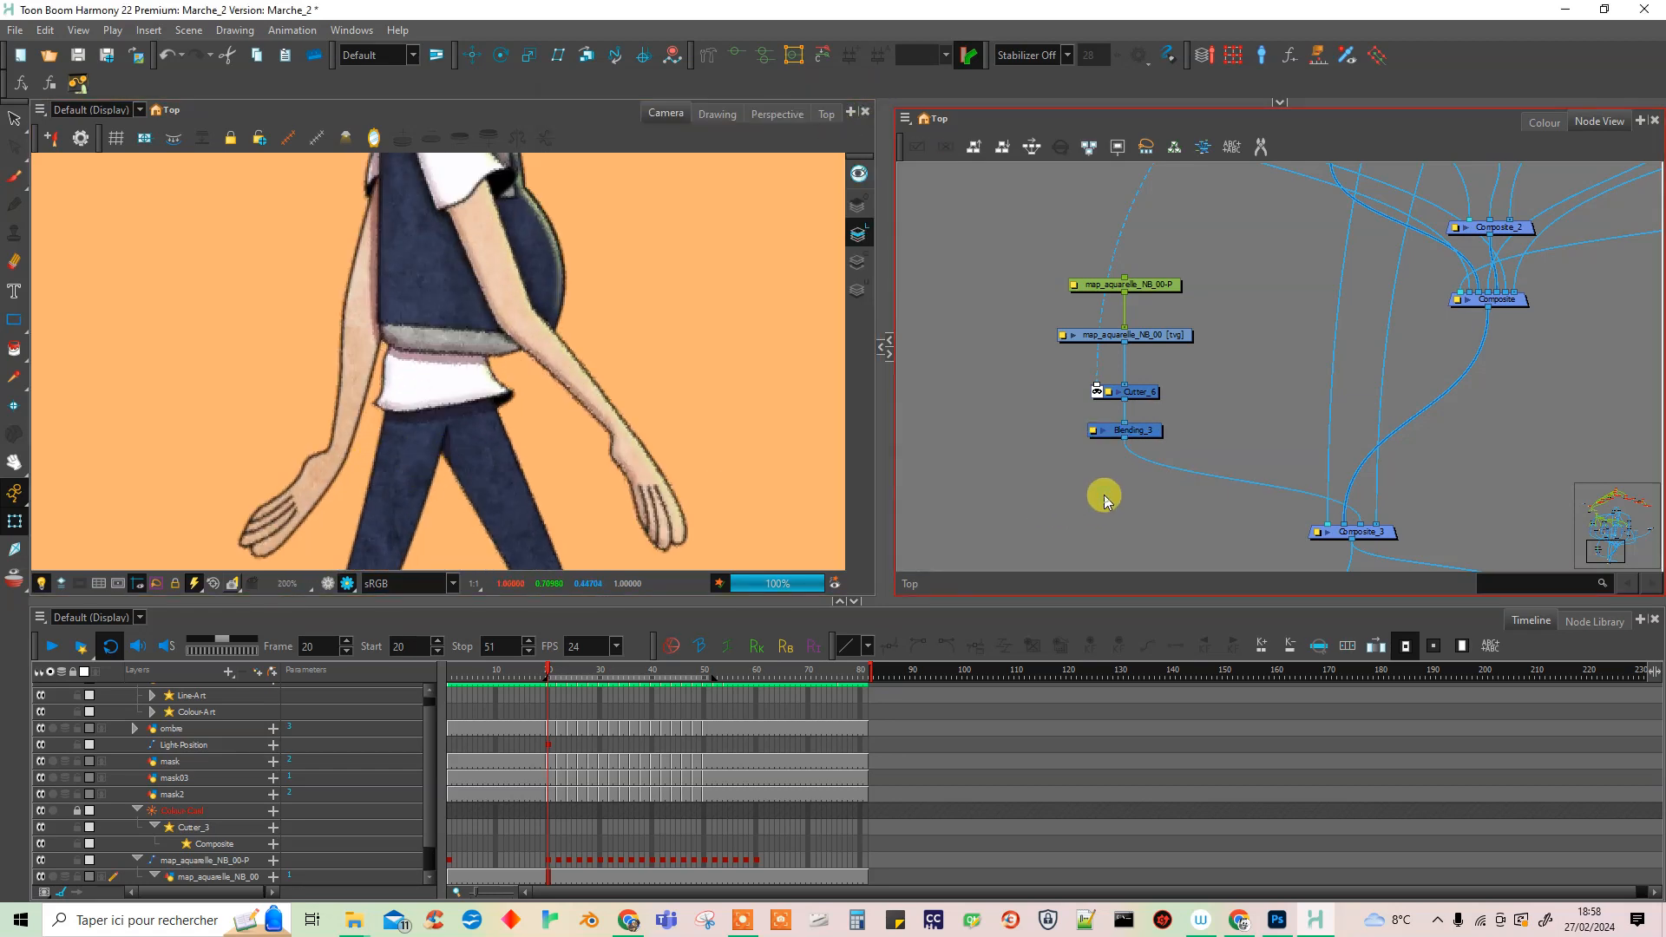
key(Tab)
text(tr)
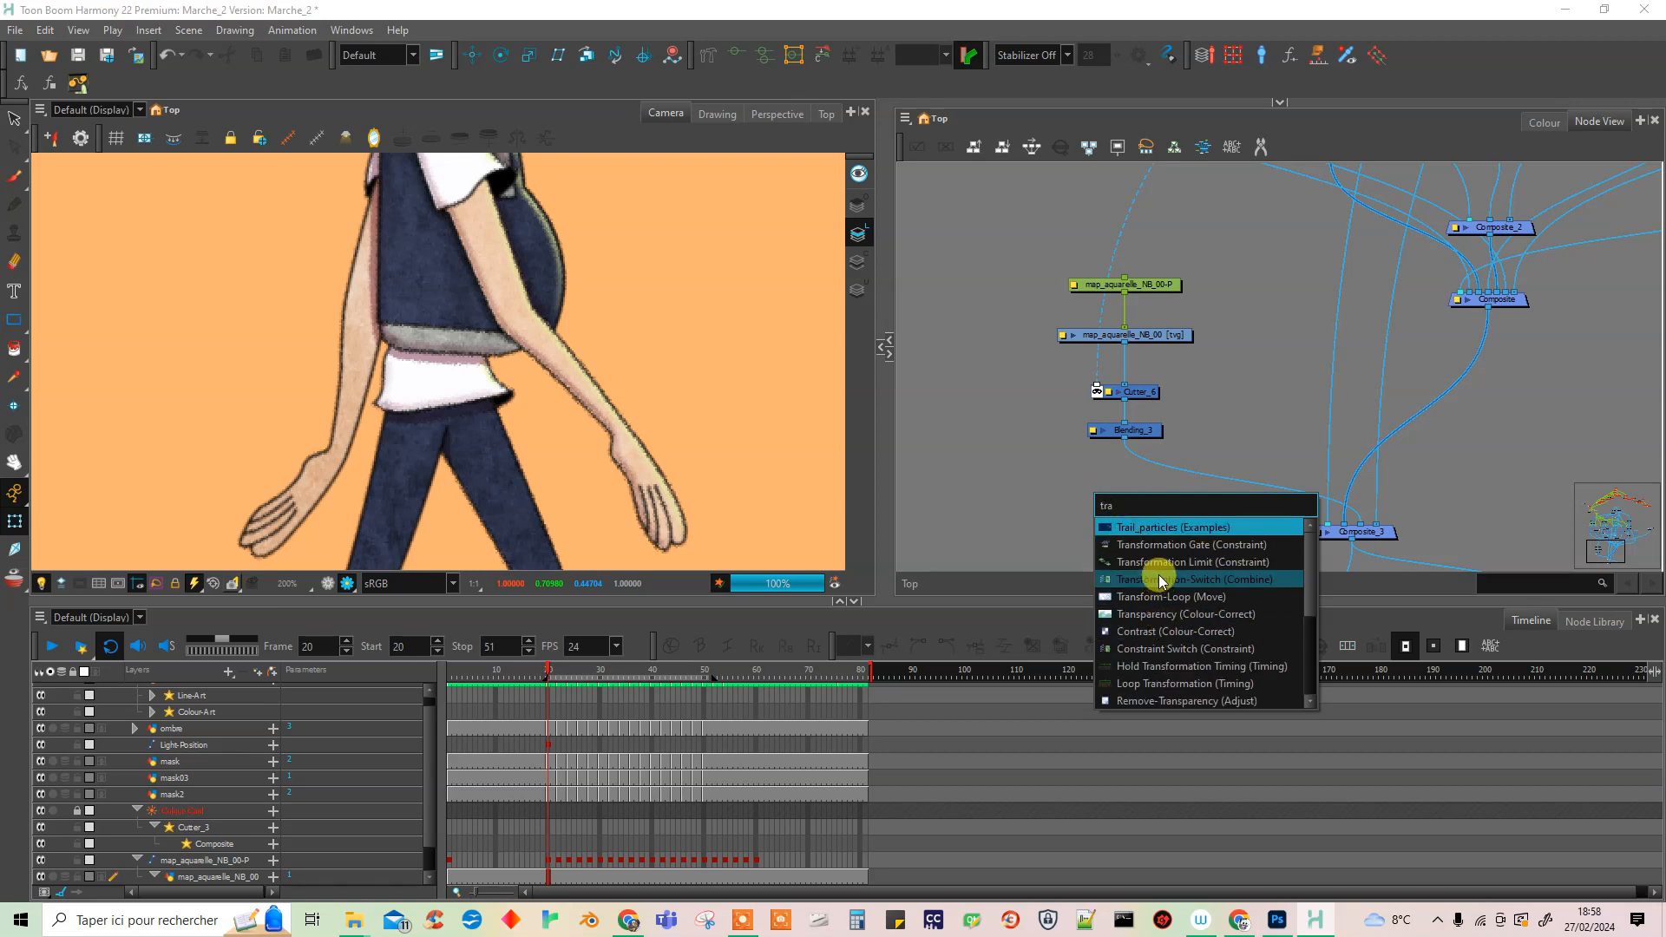
click(1158, 613)
click(1193, 477)
drag(1193, 475, 1171, 485)
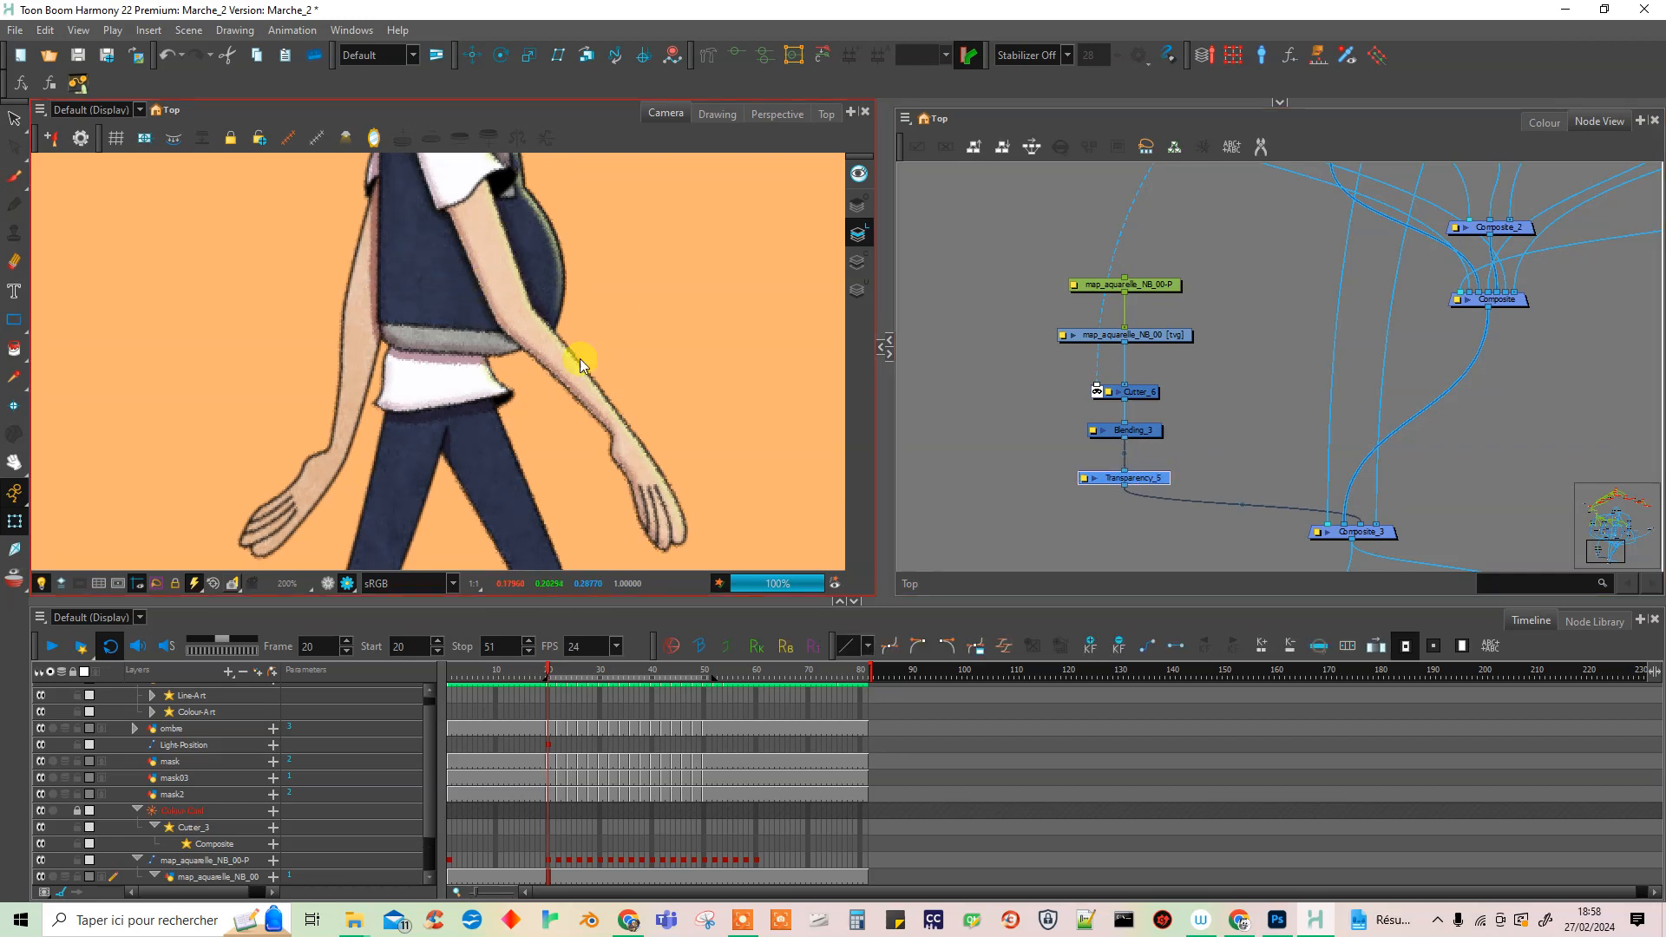
Set the new Transparency node's transparency to 45 and close its properties.
click(1082, 480)
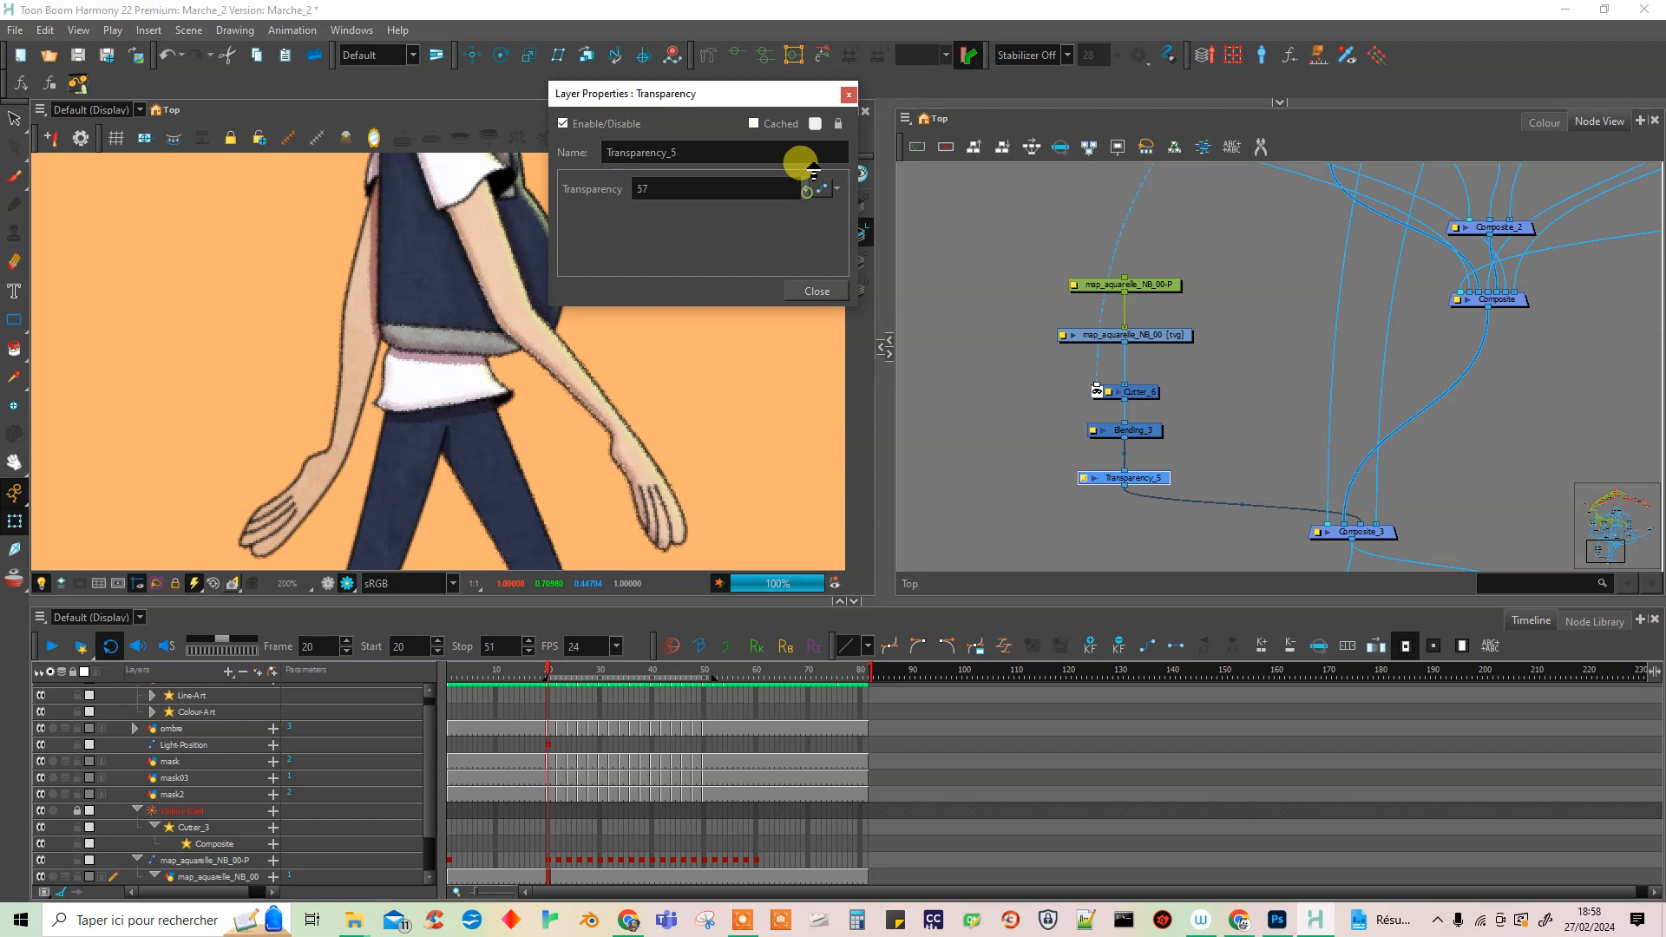
click(632, 182)
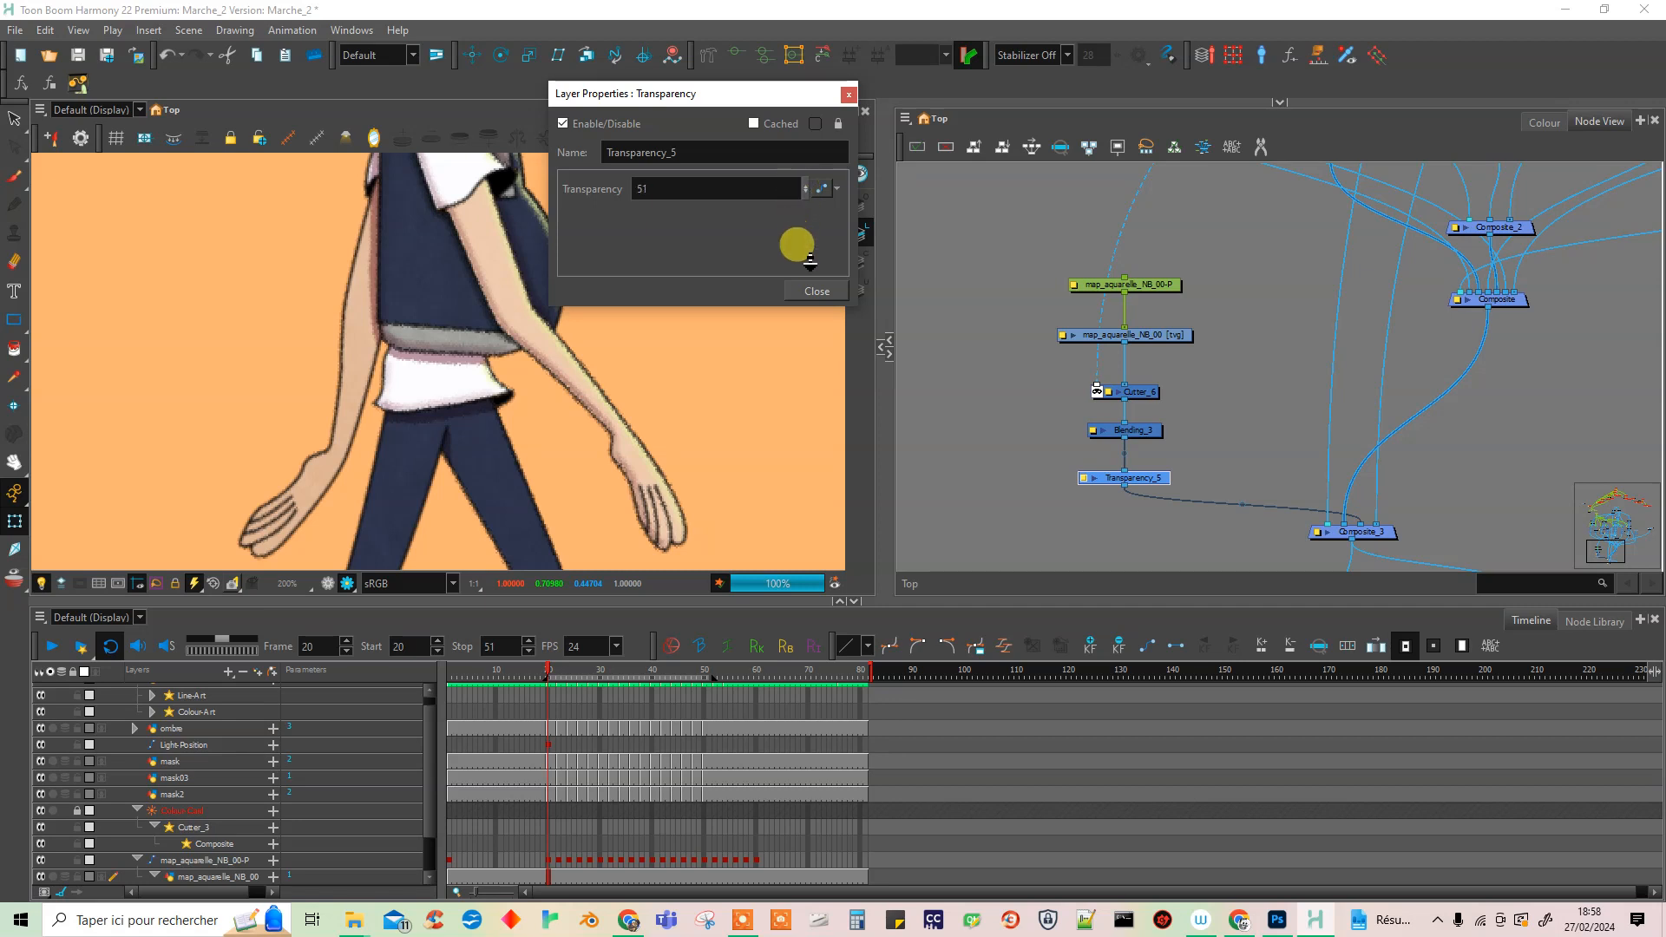
drag(806, 324, 802, 323)
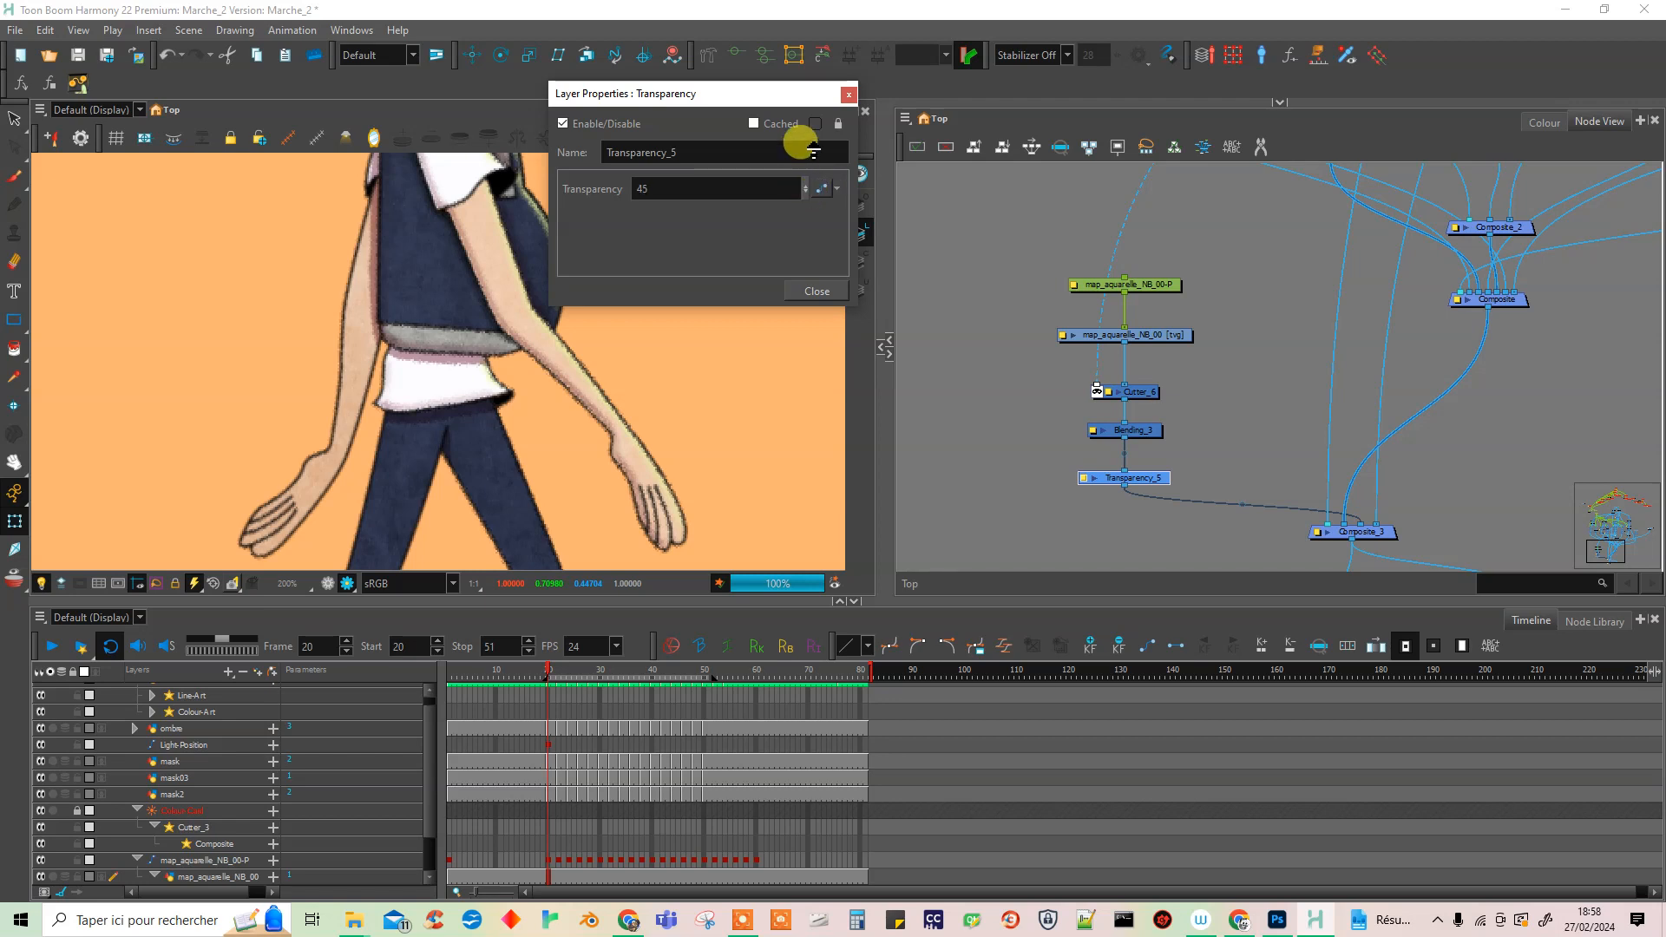
click(854, 93)
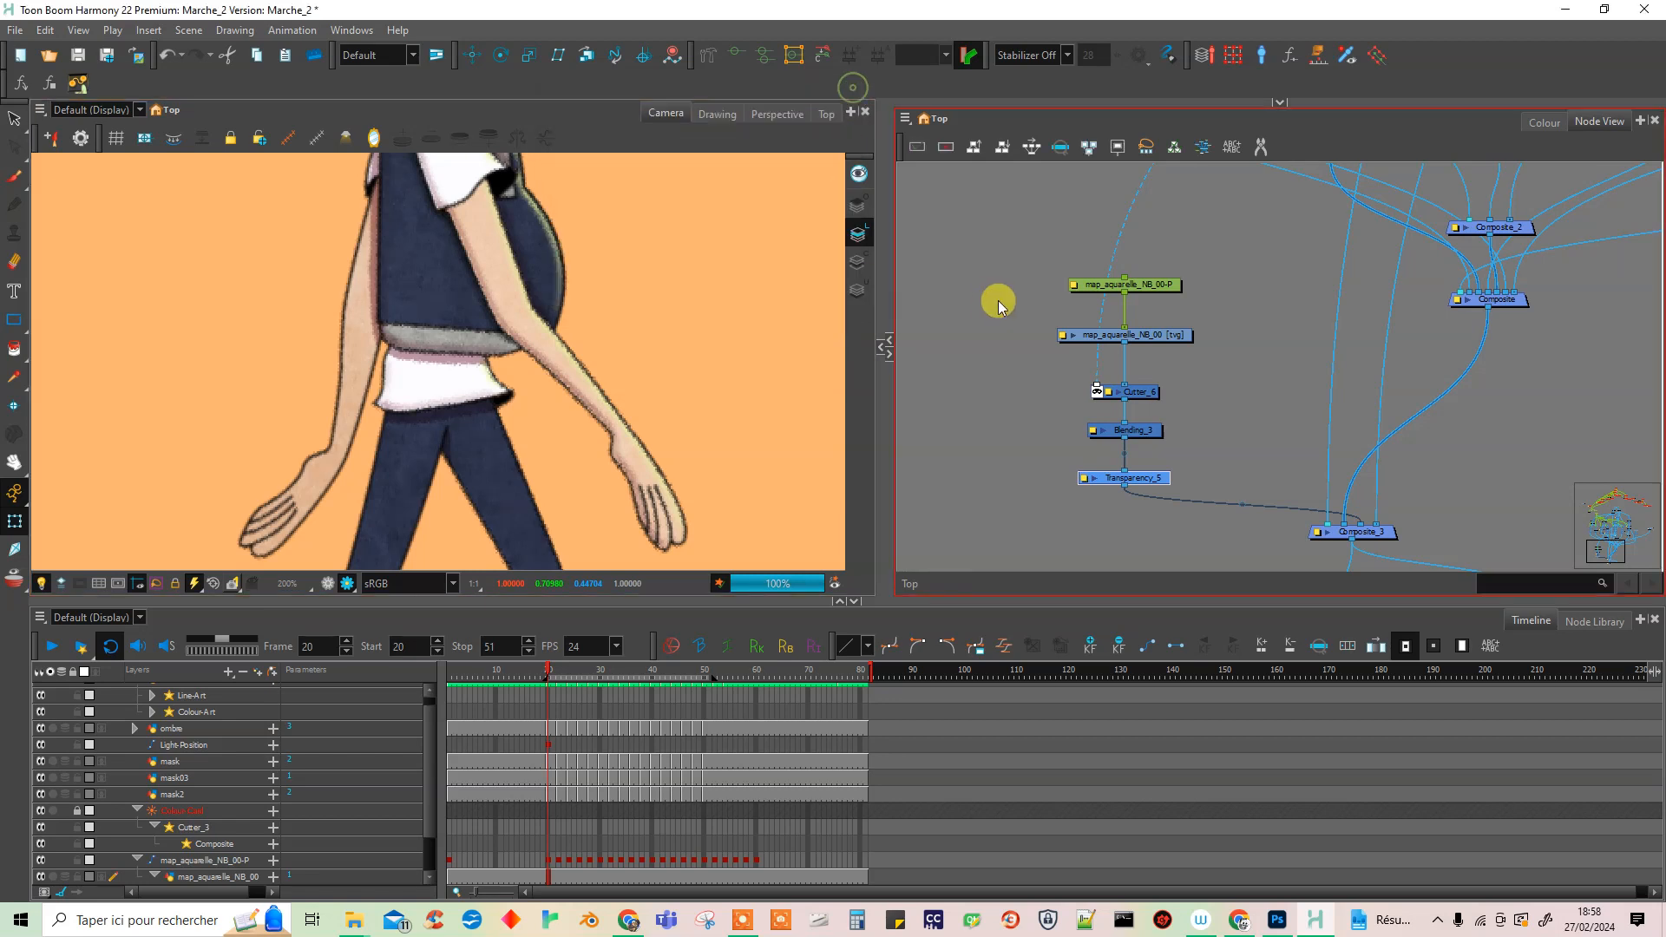
Check the policeman's full figure in the camera view and save the scene.
scroll(330, 332, down, 5)
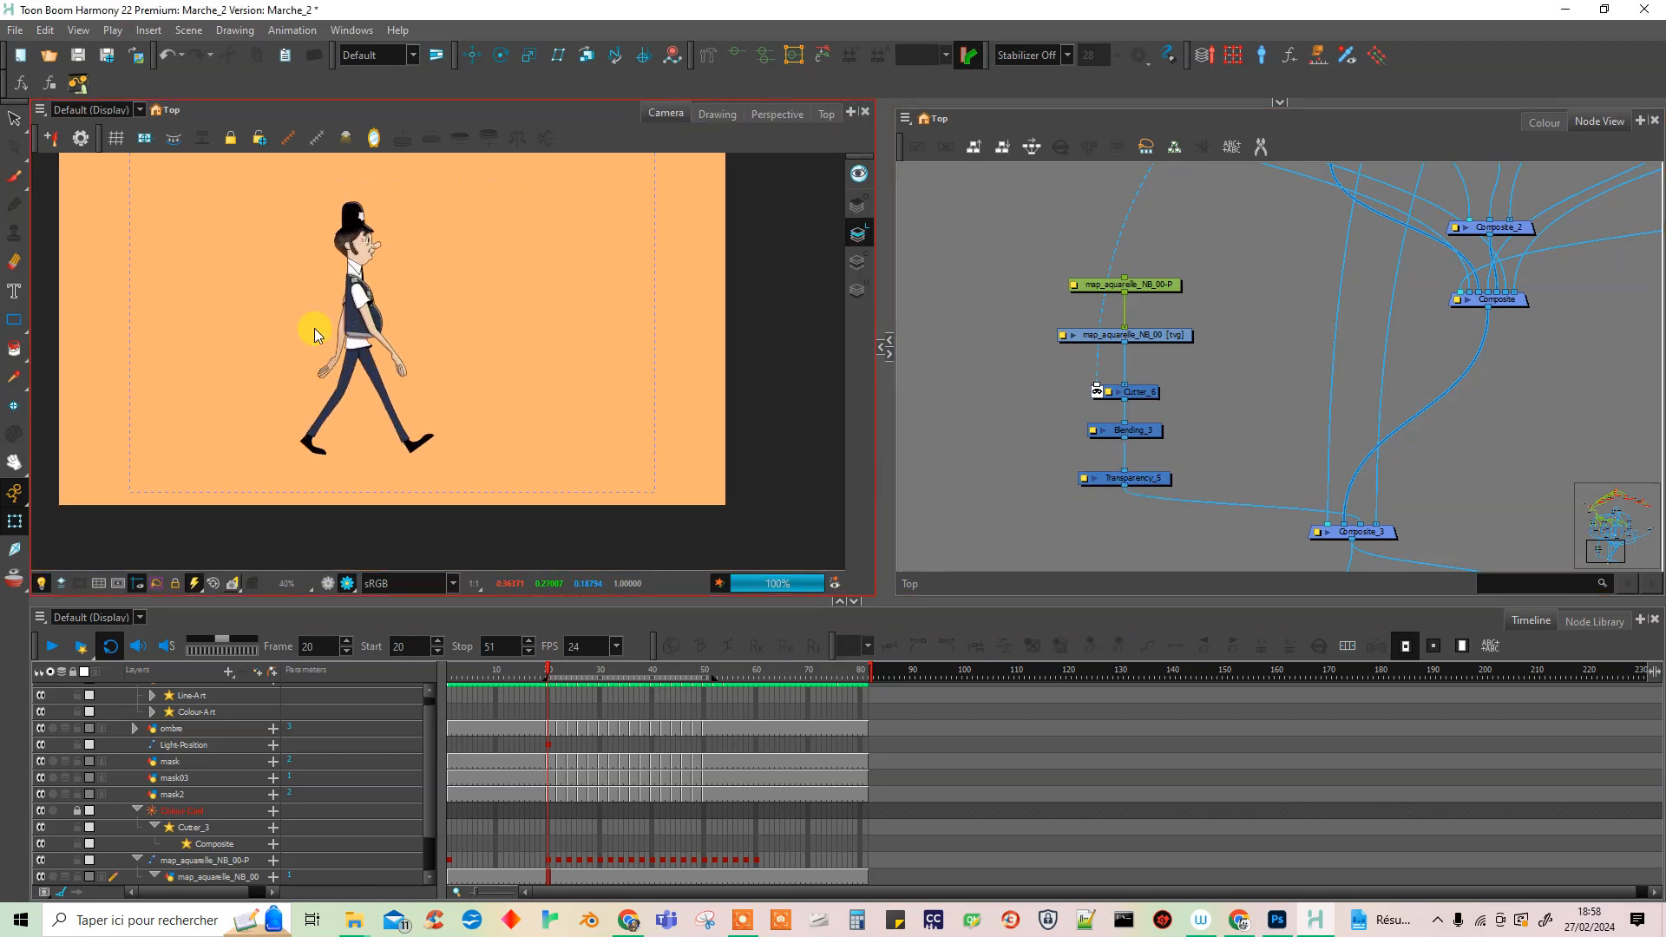
scroll(314, 328, up, 2)
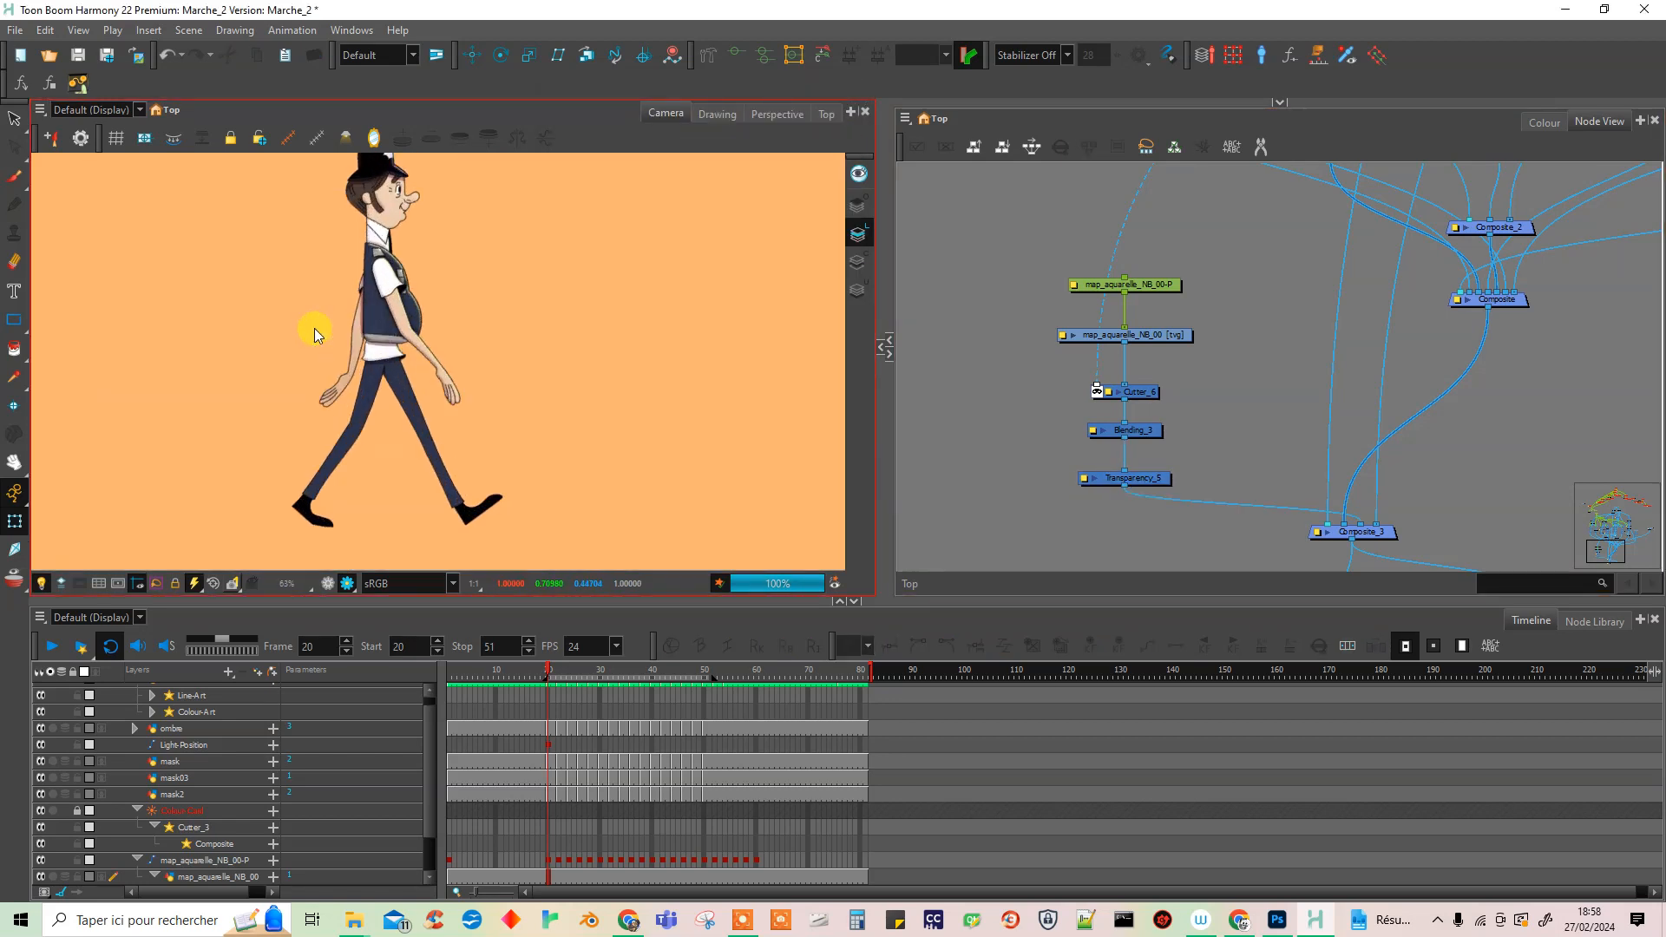
key(ctrl+s)
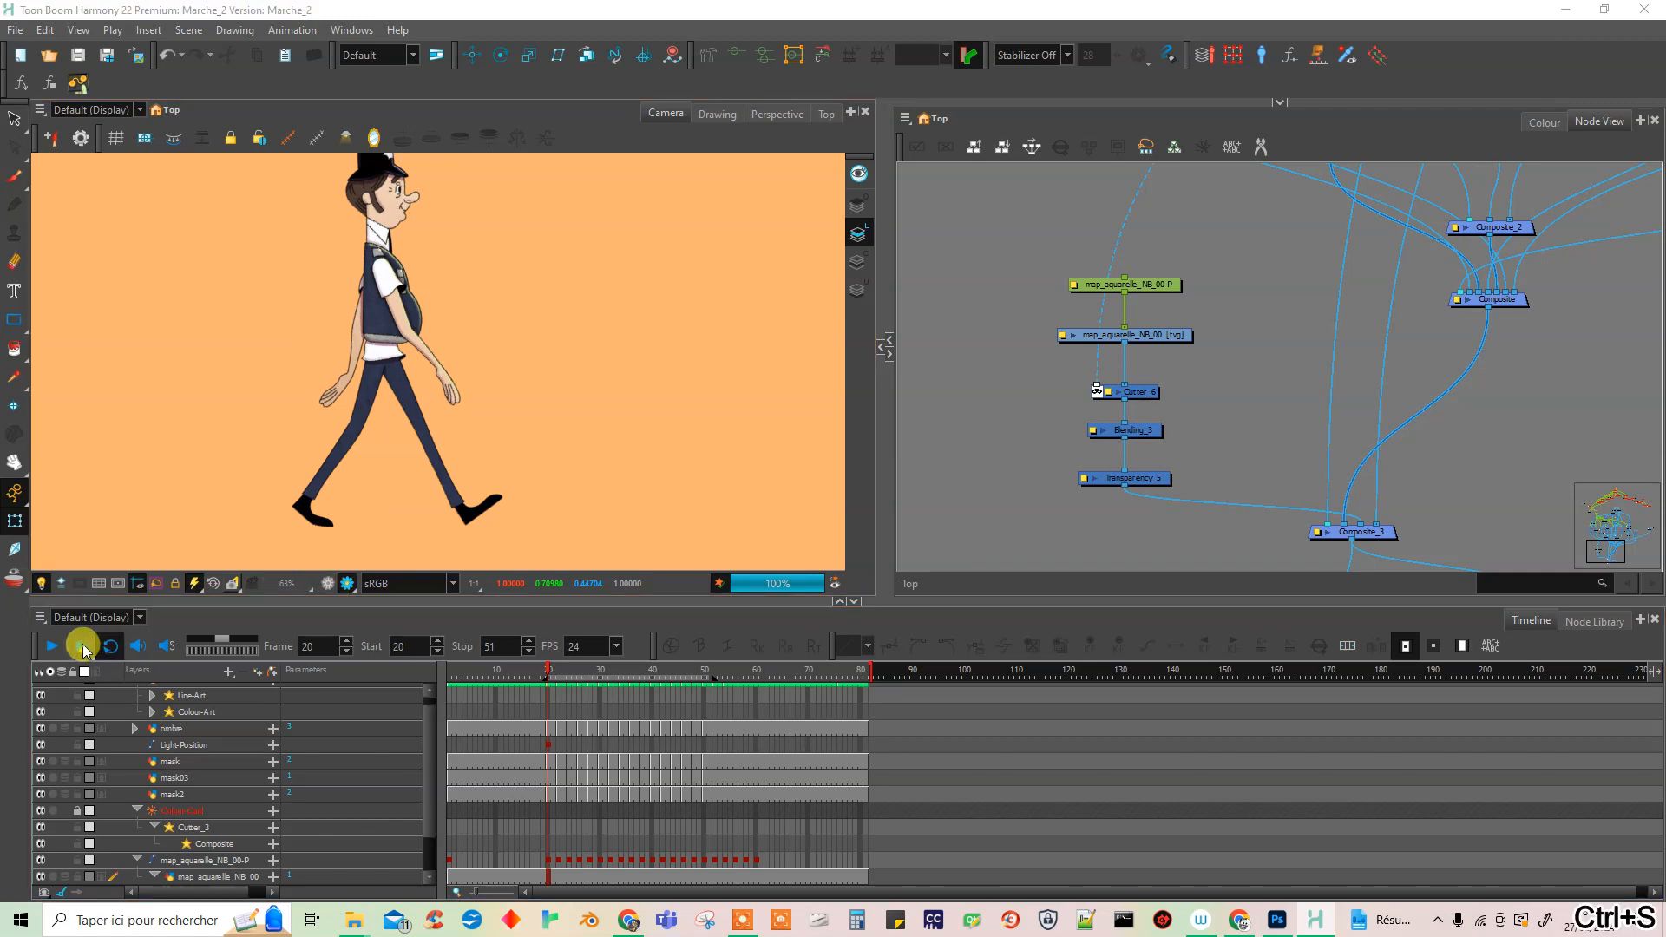
Render the walk from frame 20 to 51 and examine the policeman enlarged in the preview player.
click(82, 648)
click(859, 475)
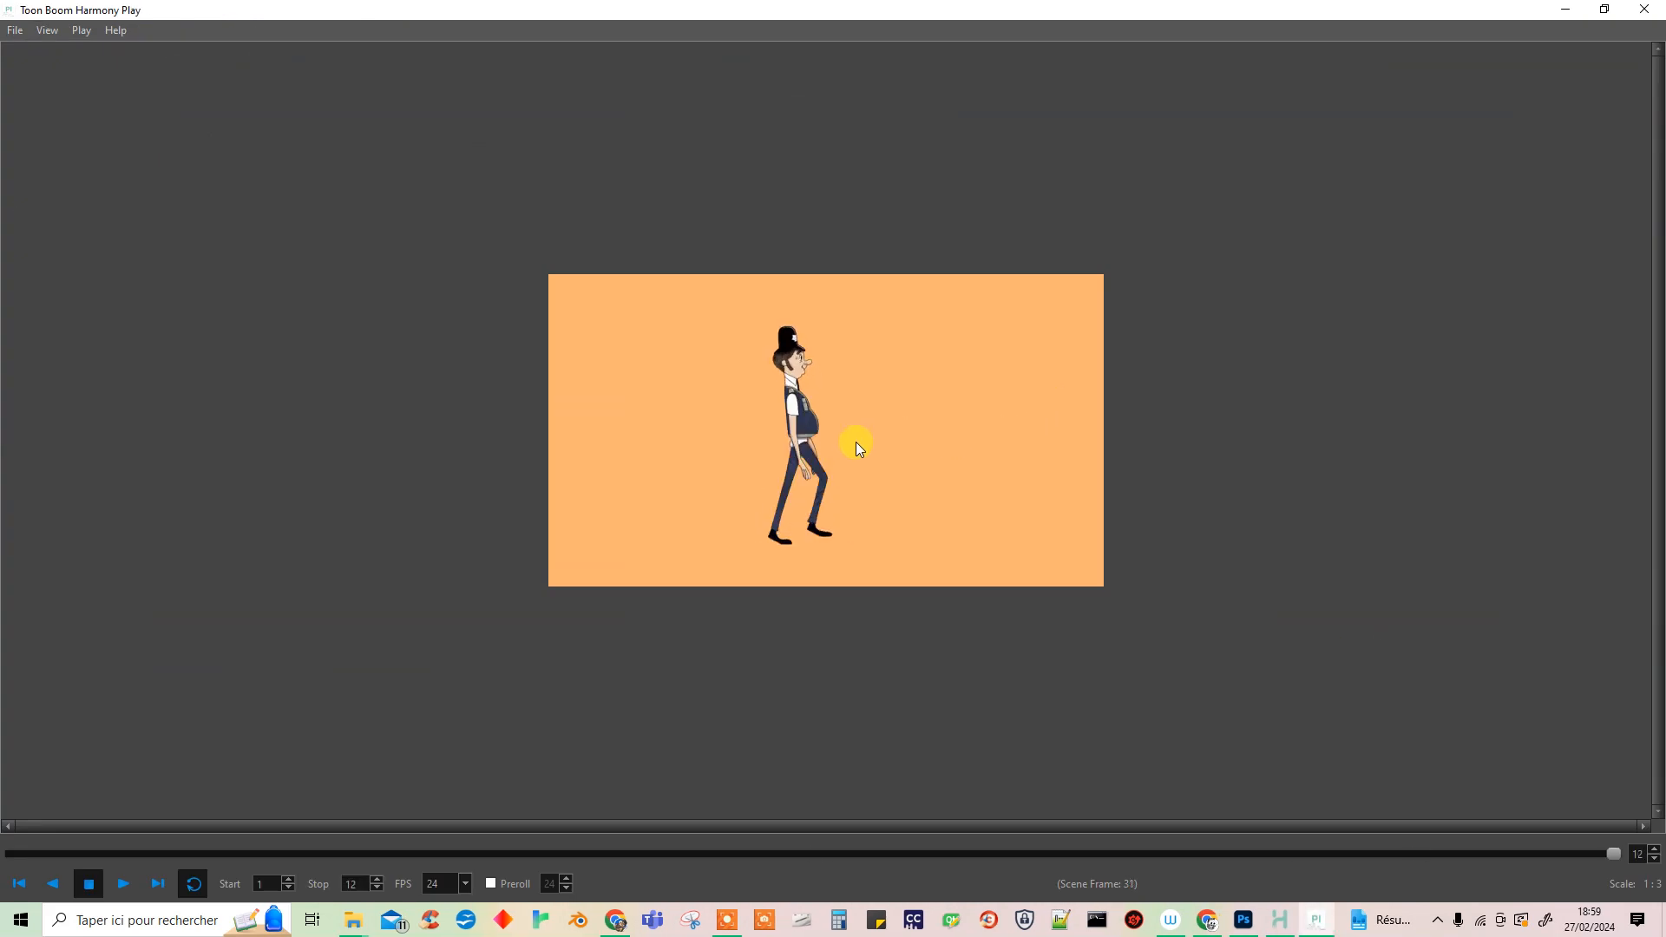
scroll(820, 394, up, 2)
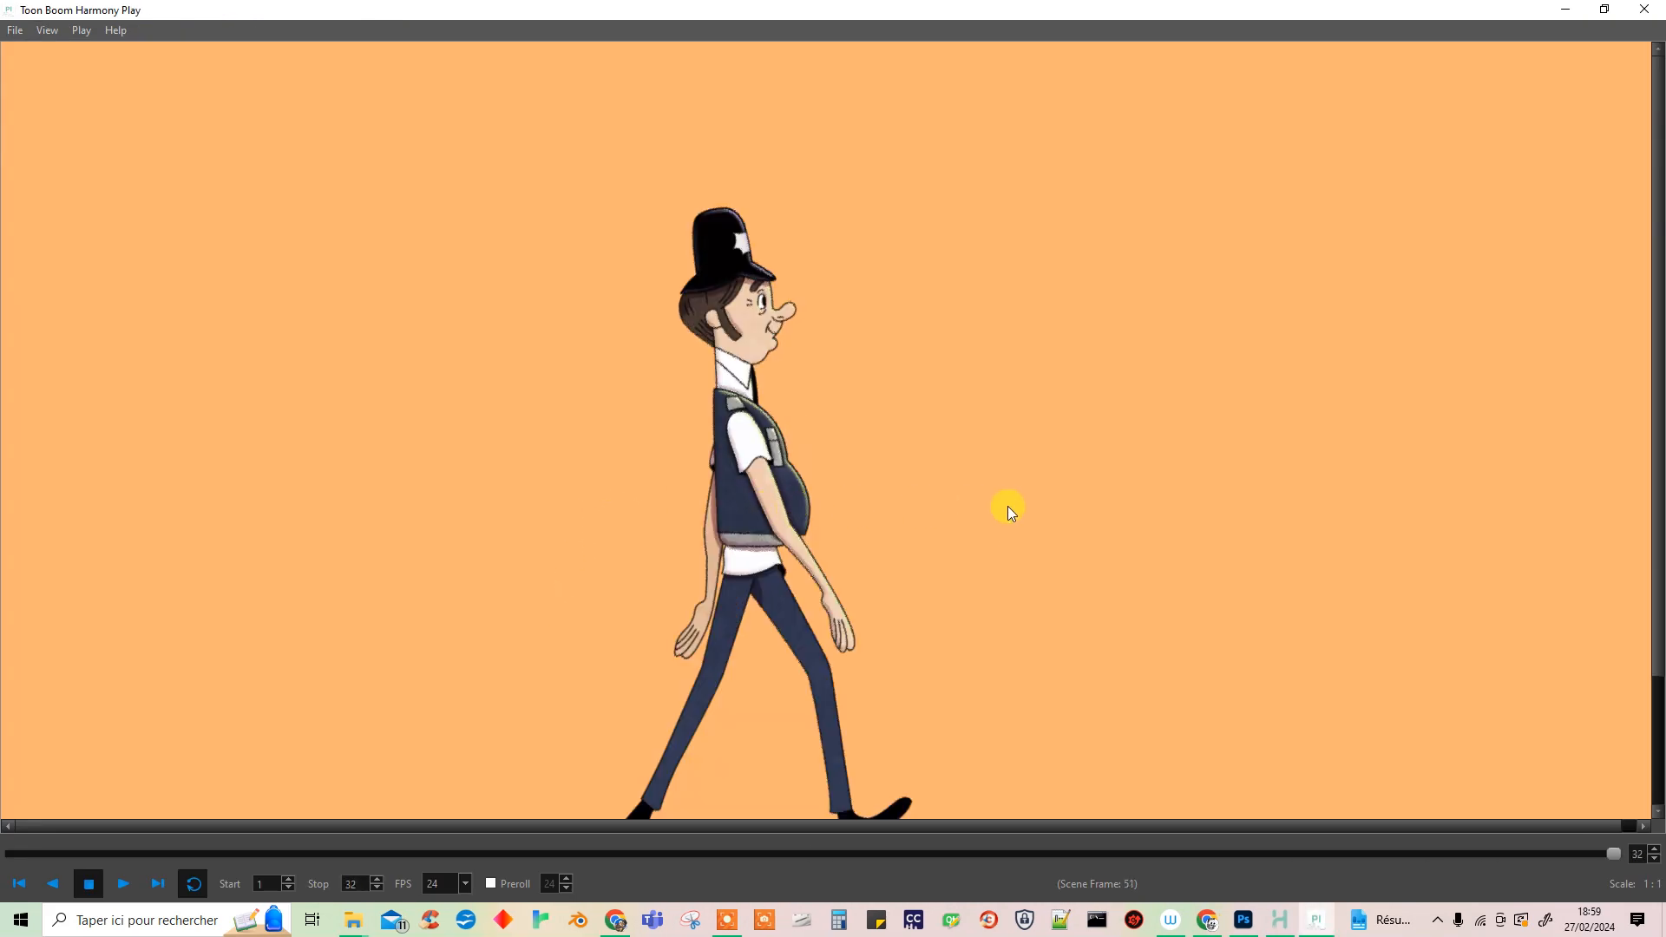
drag(1001, 554, 1007, 472)
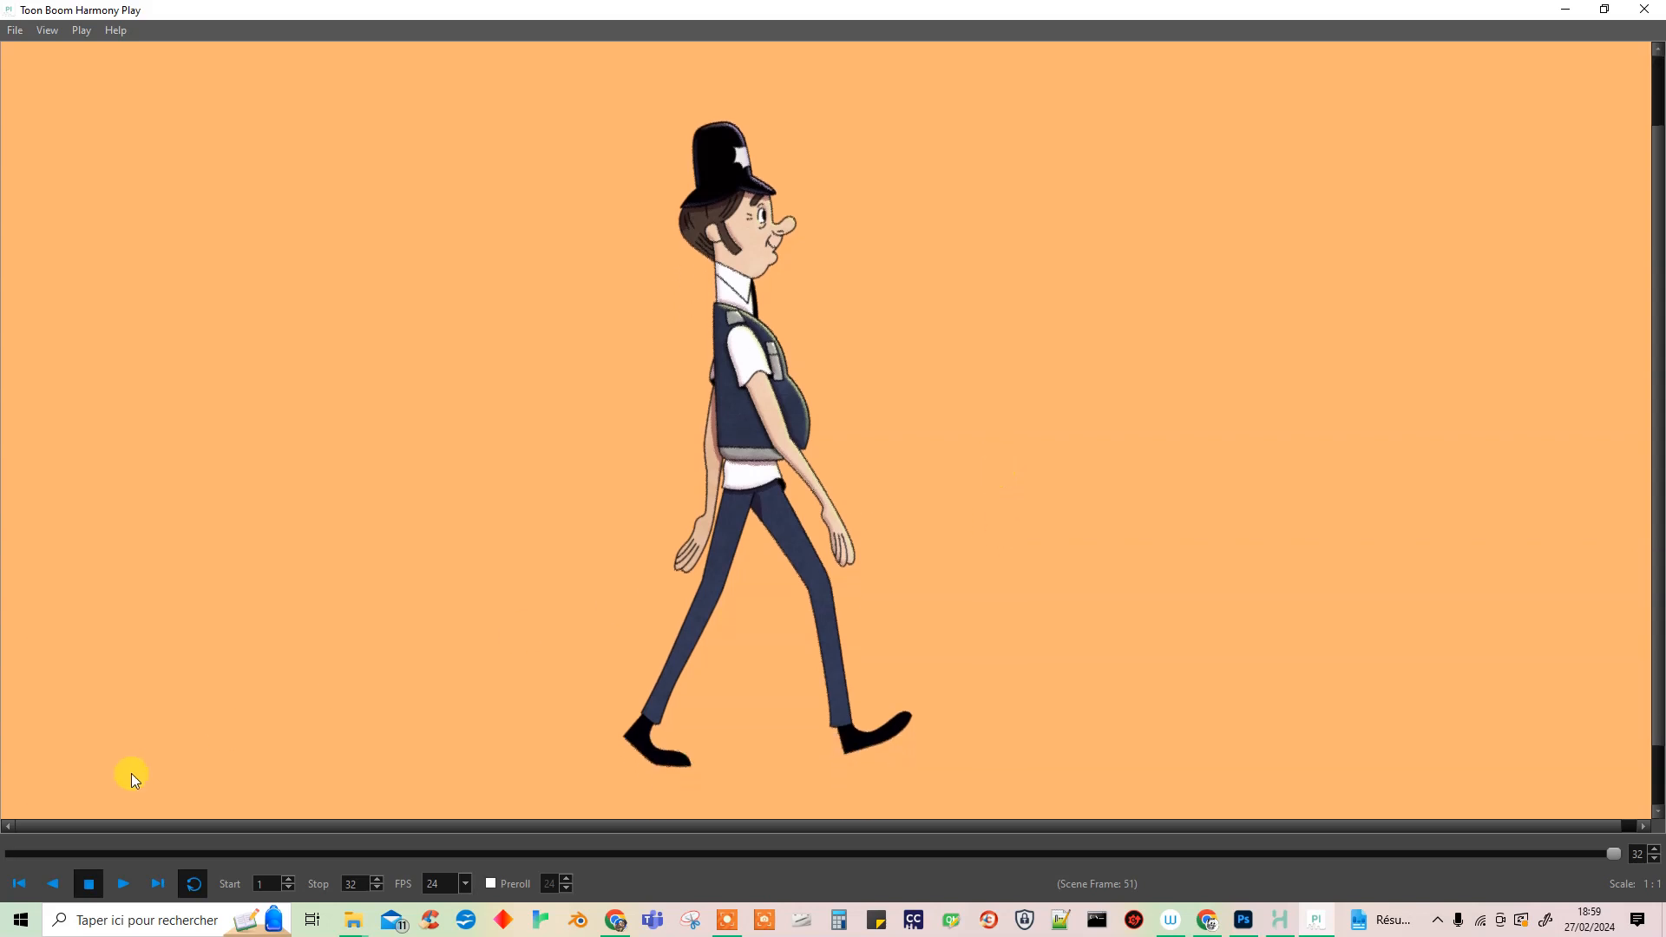
Play back the rendered walk in the preview player and close the player.
click(113, 883)
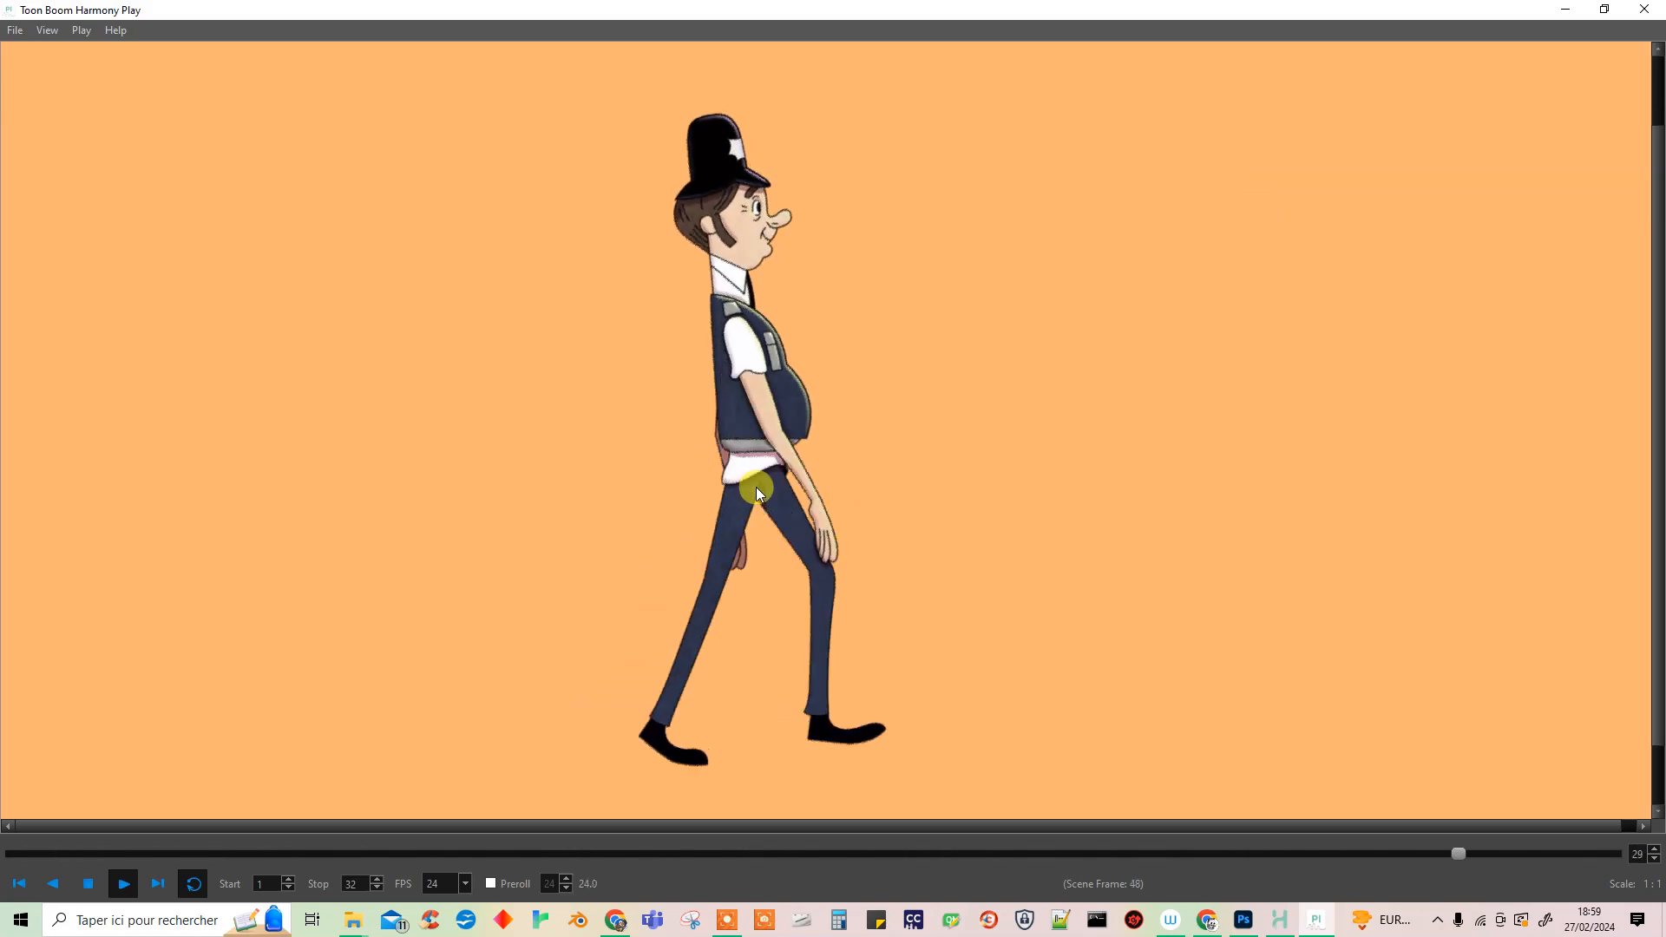
click(1644, 8)
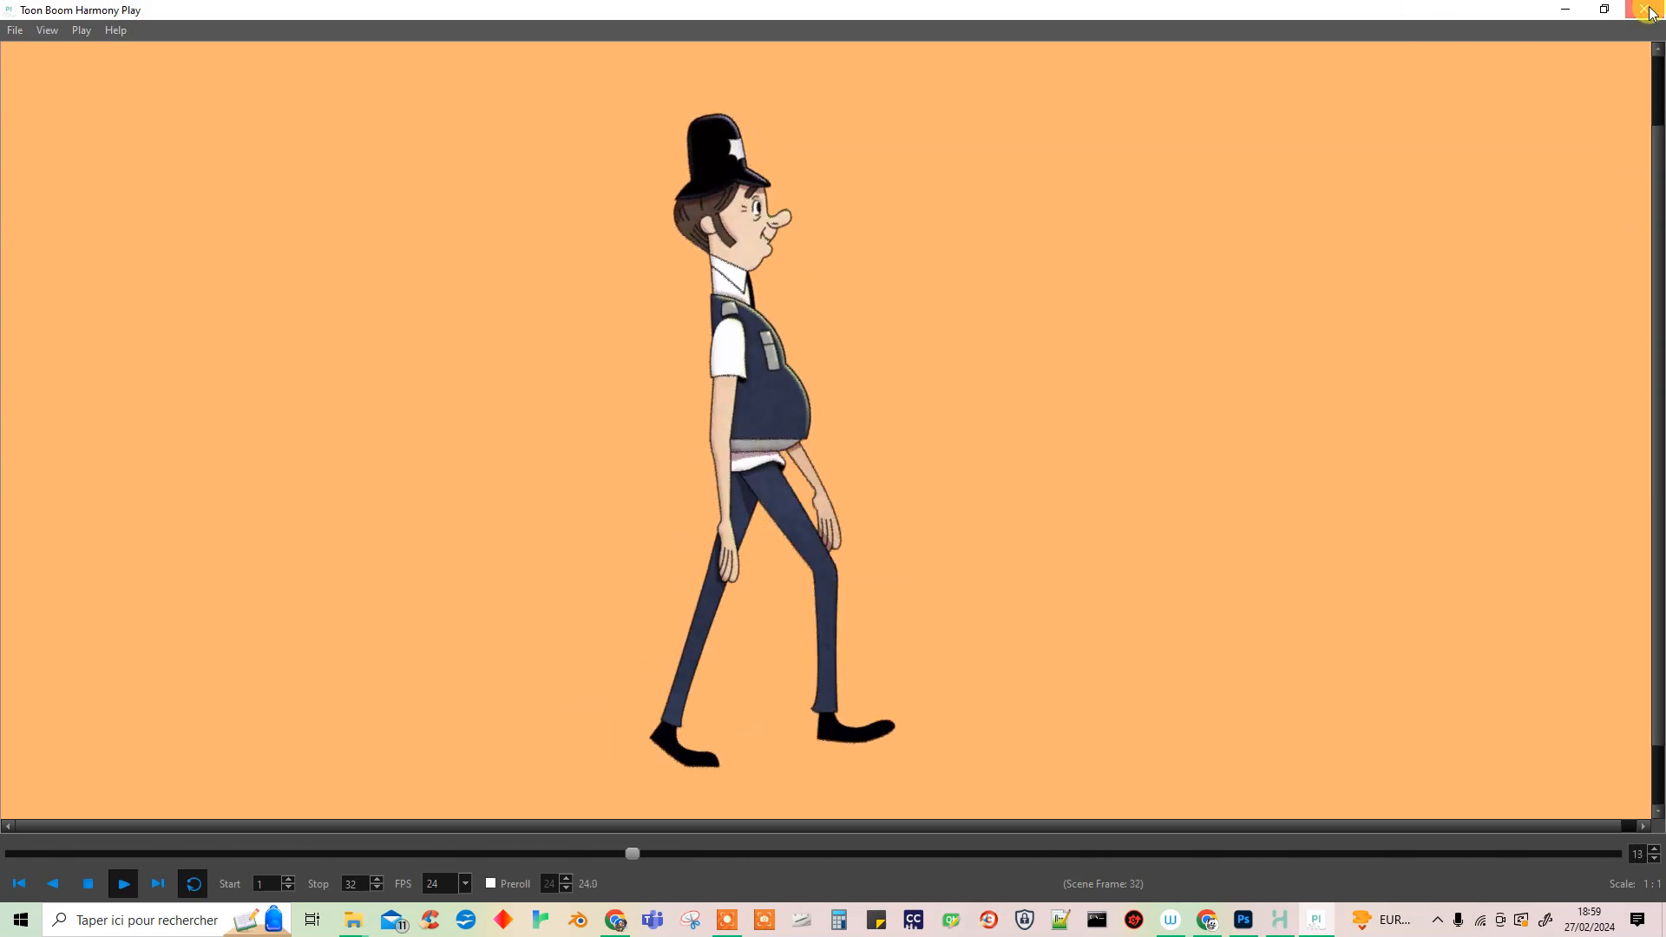
scroll(409, 361, up, 6)
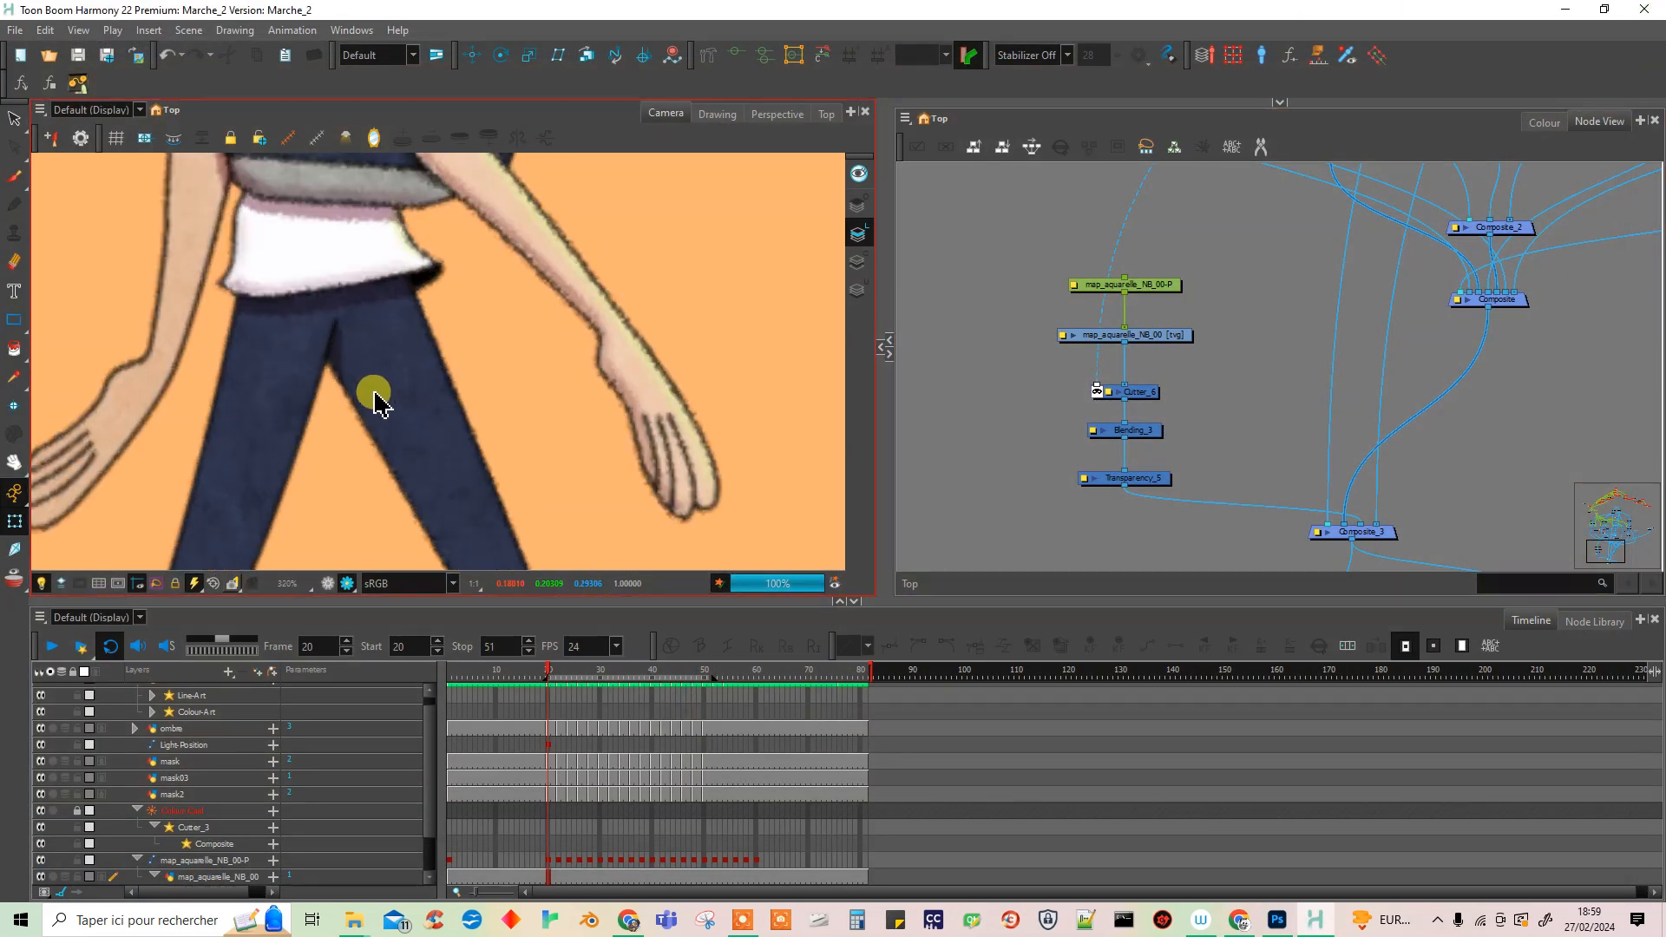
Add a Blur-Gaussian node and insert it between the ombre drawing and Blending_2.
scroll(1127, 417, down, 8)
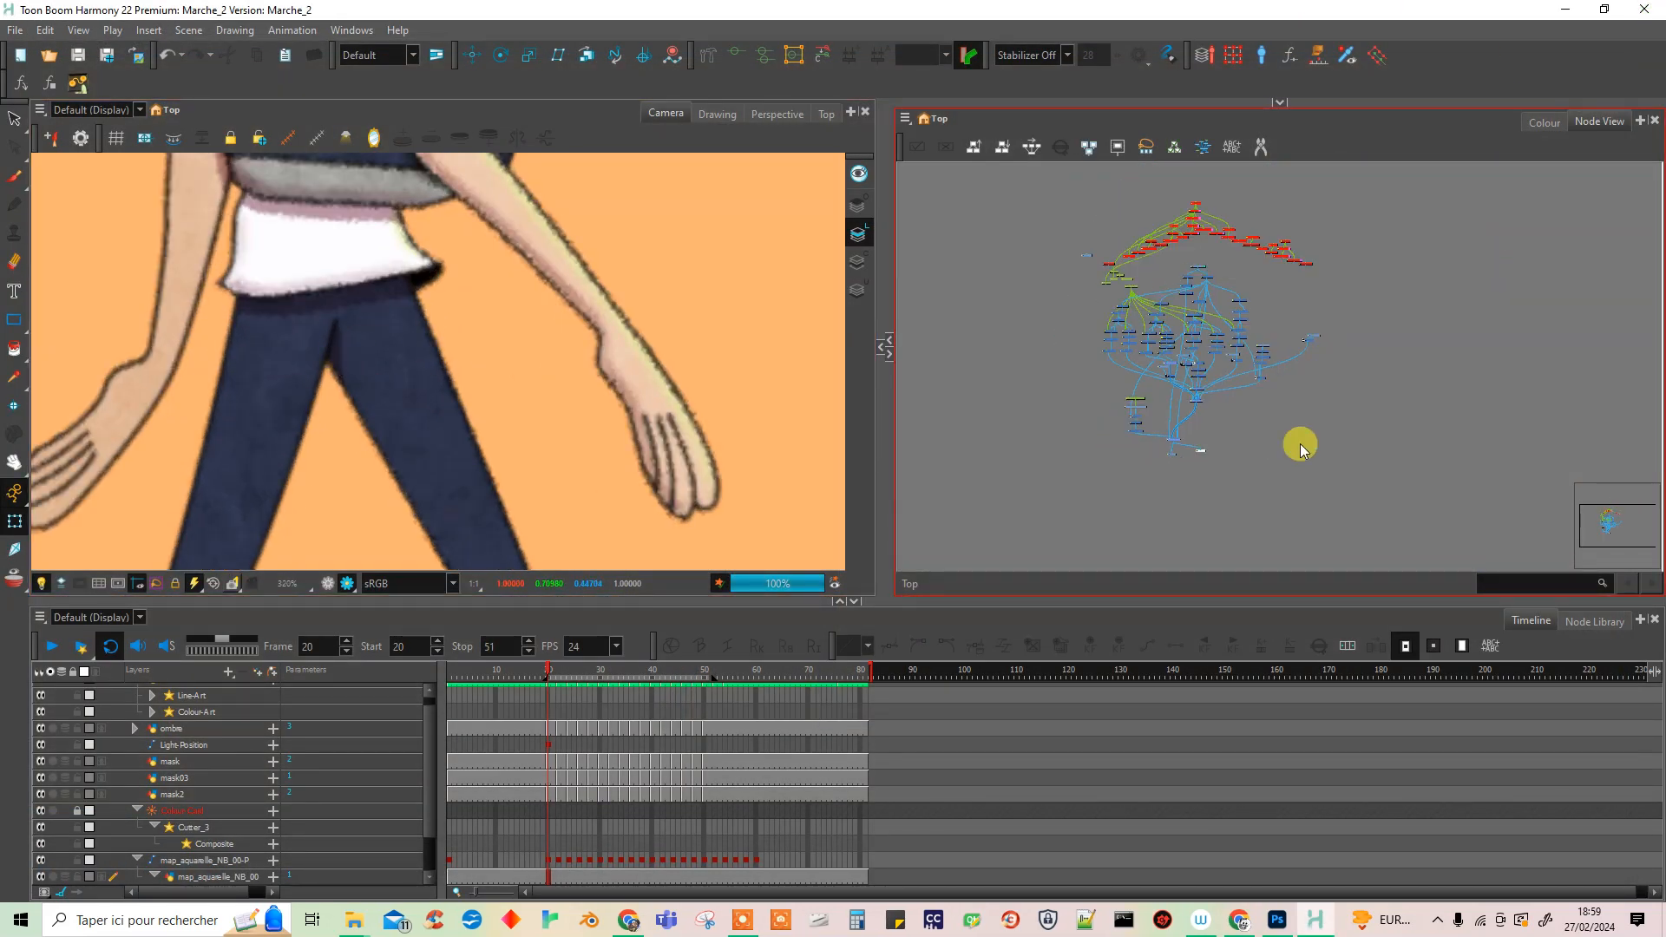
scroll(1299, 425, up, 8)
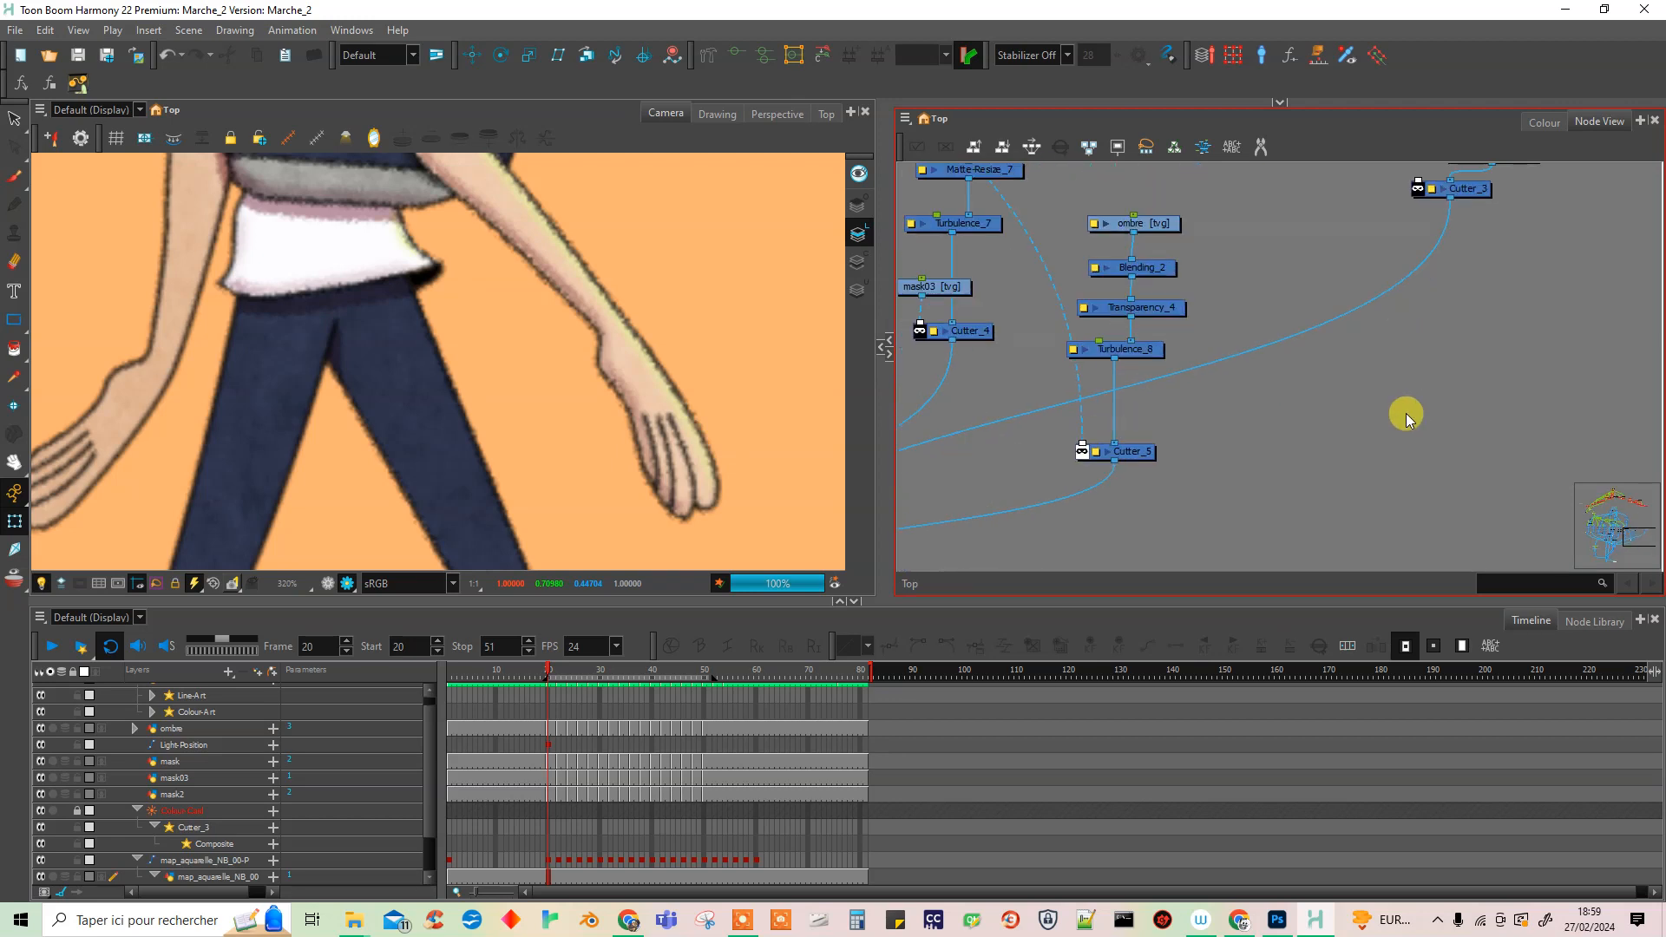
scroll(1162, 230, up, 3)
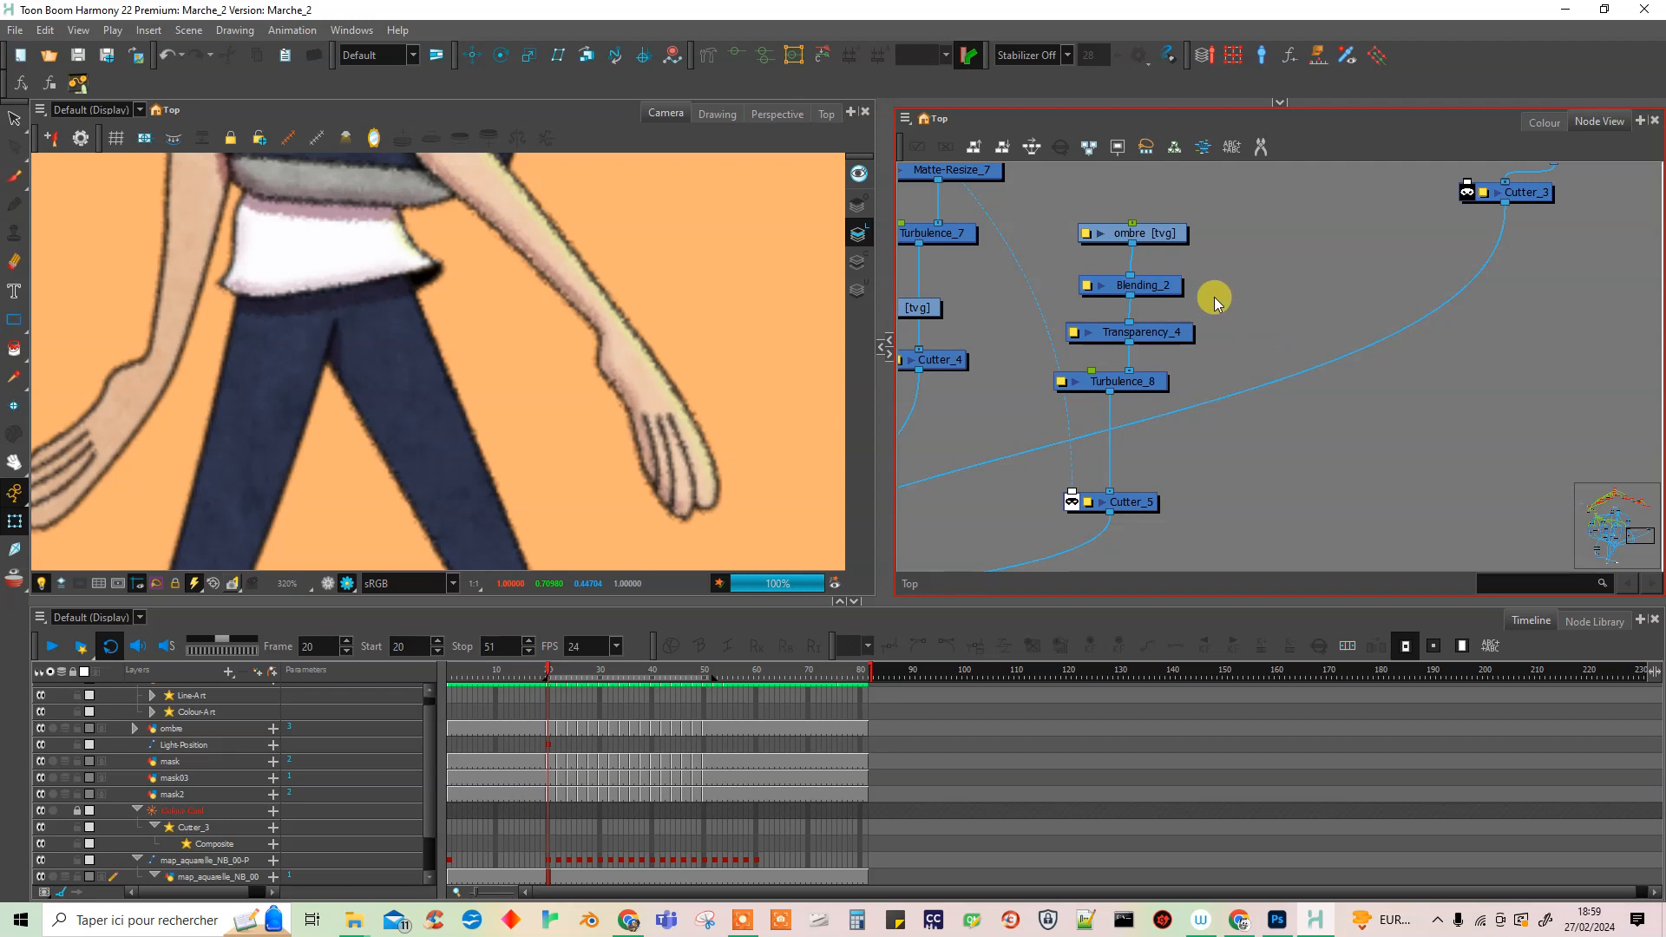
key(Tab)
text(blu)
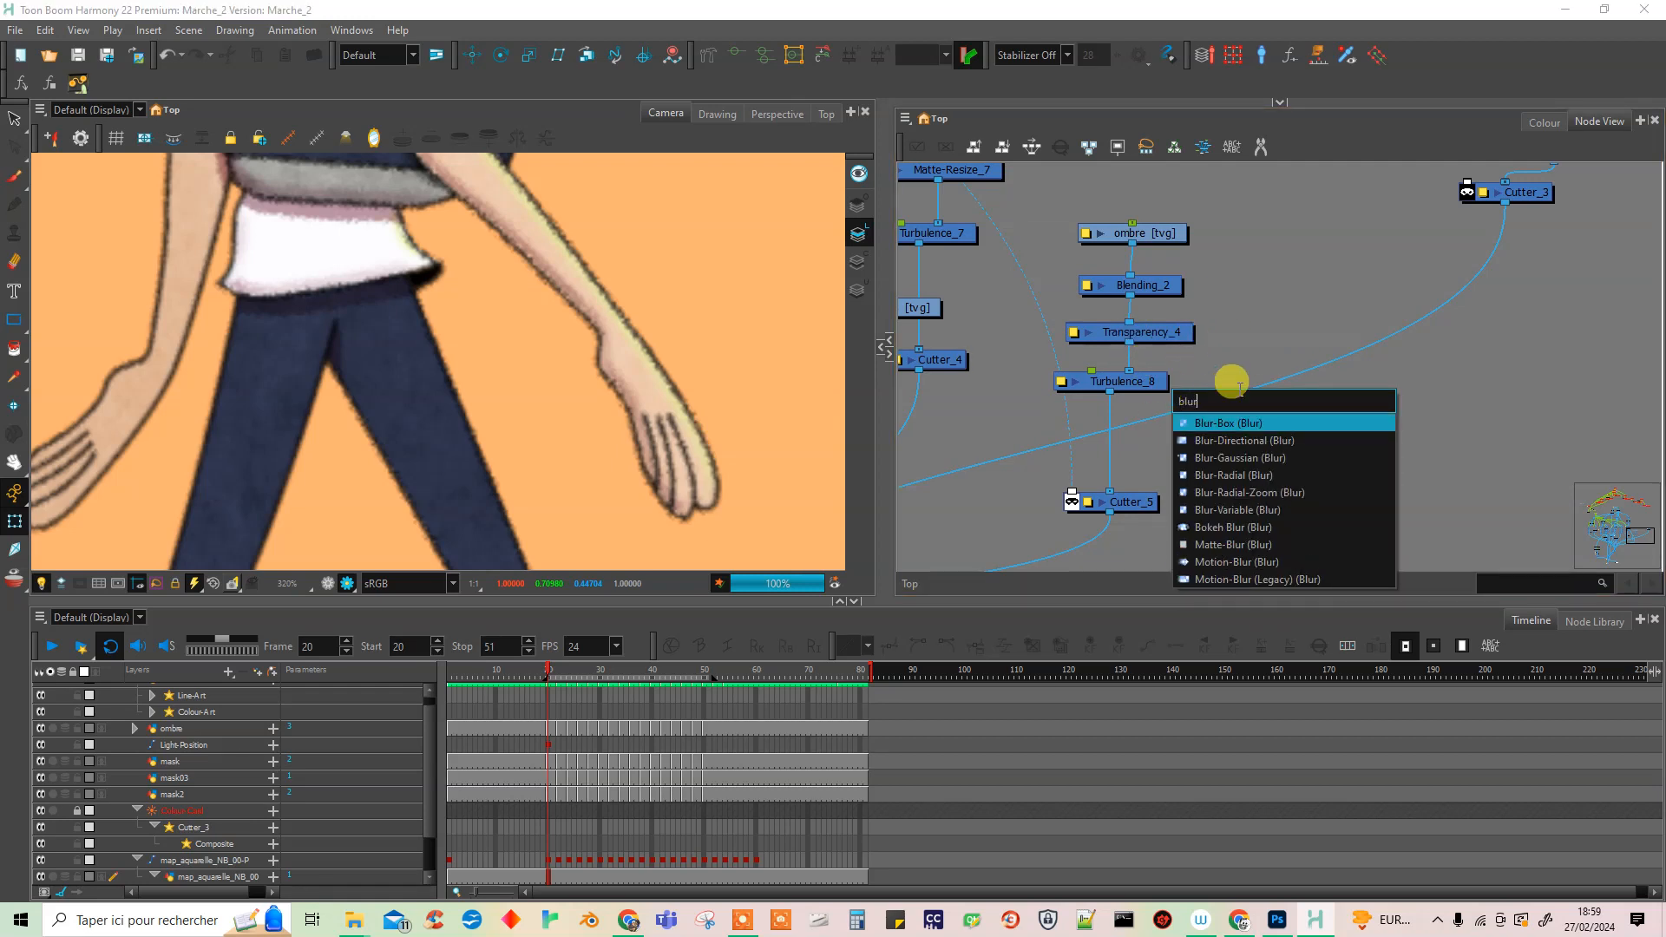
text(r)
click(1219, 458)
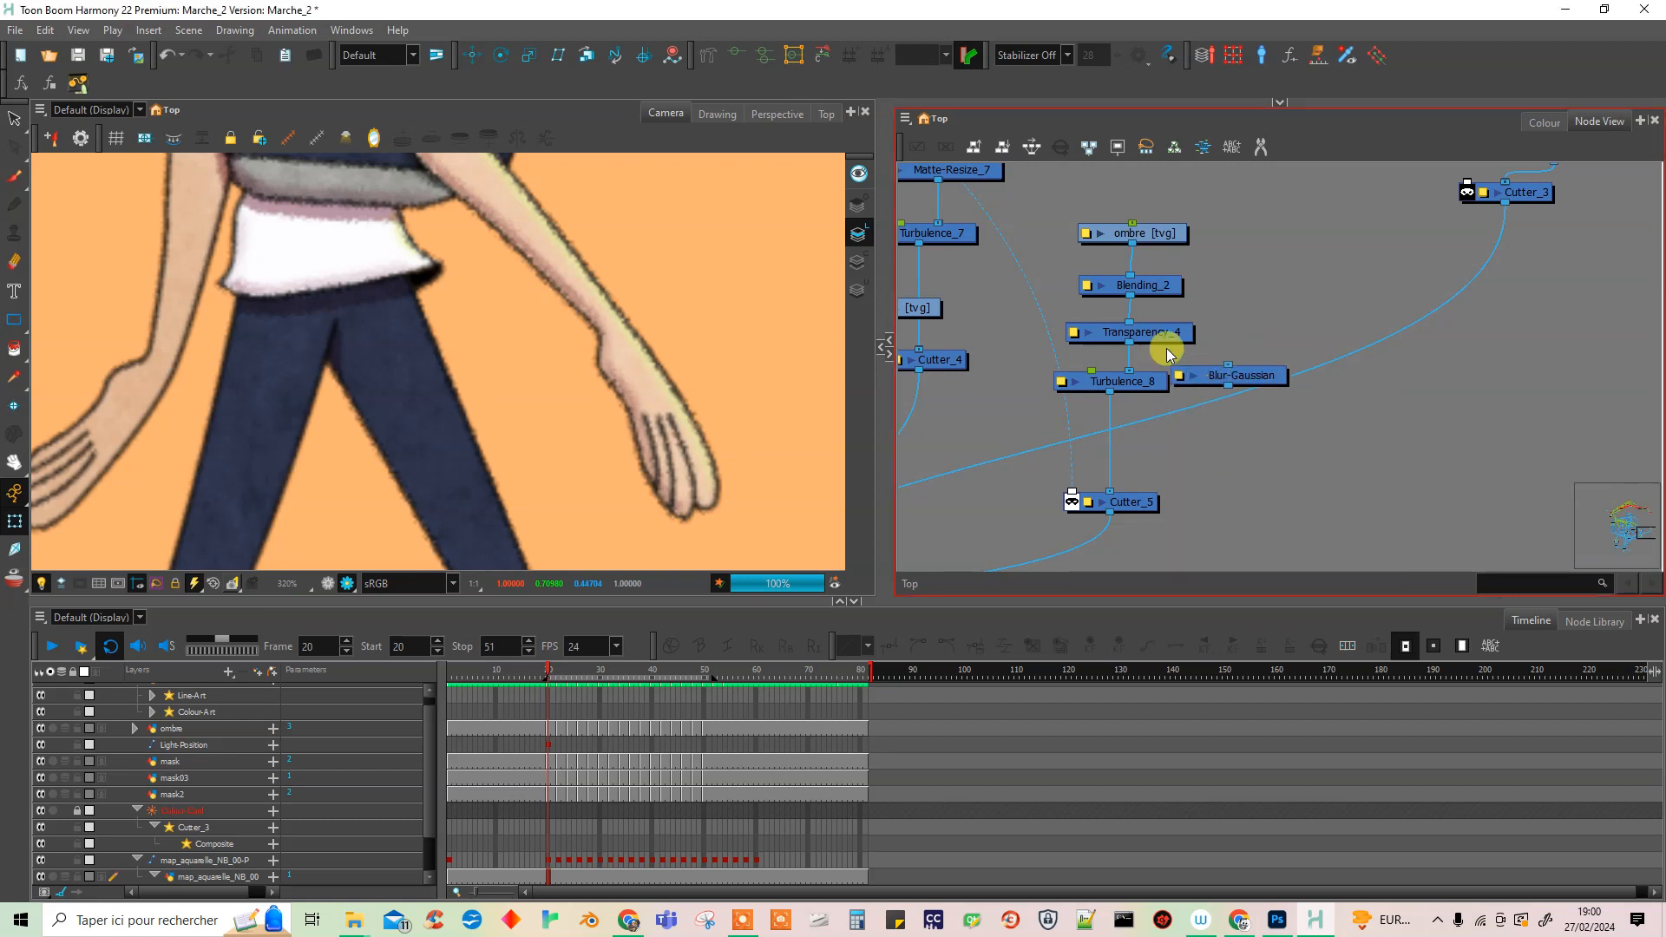
drag(1165, 232, 1178, 192)
drag(1258, 375, 1165, 240)
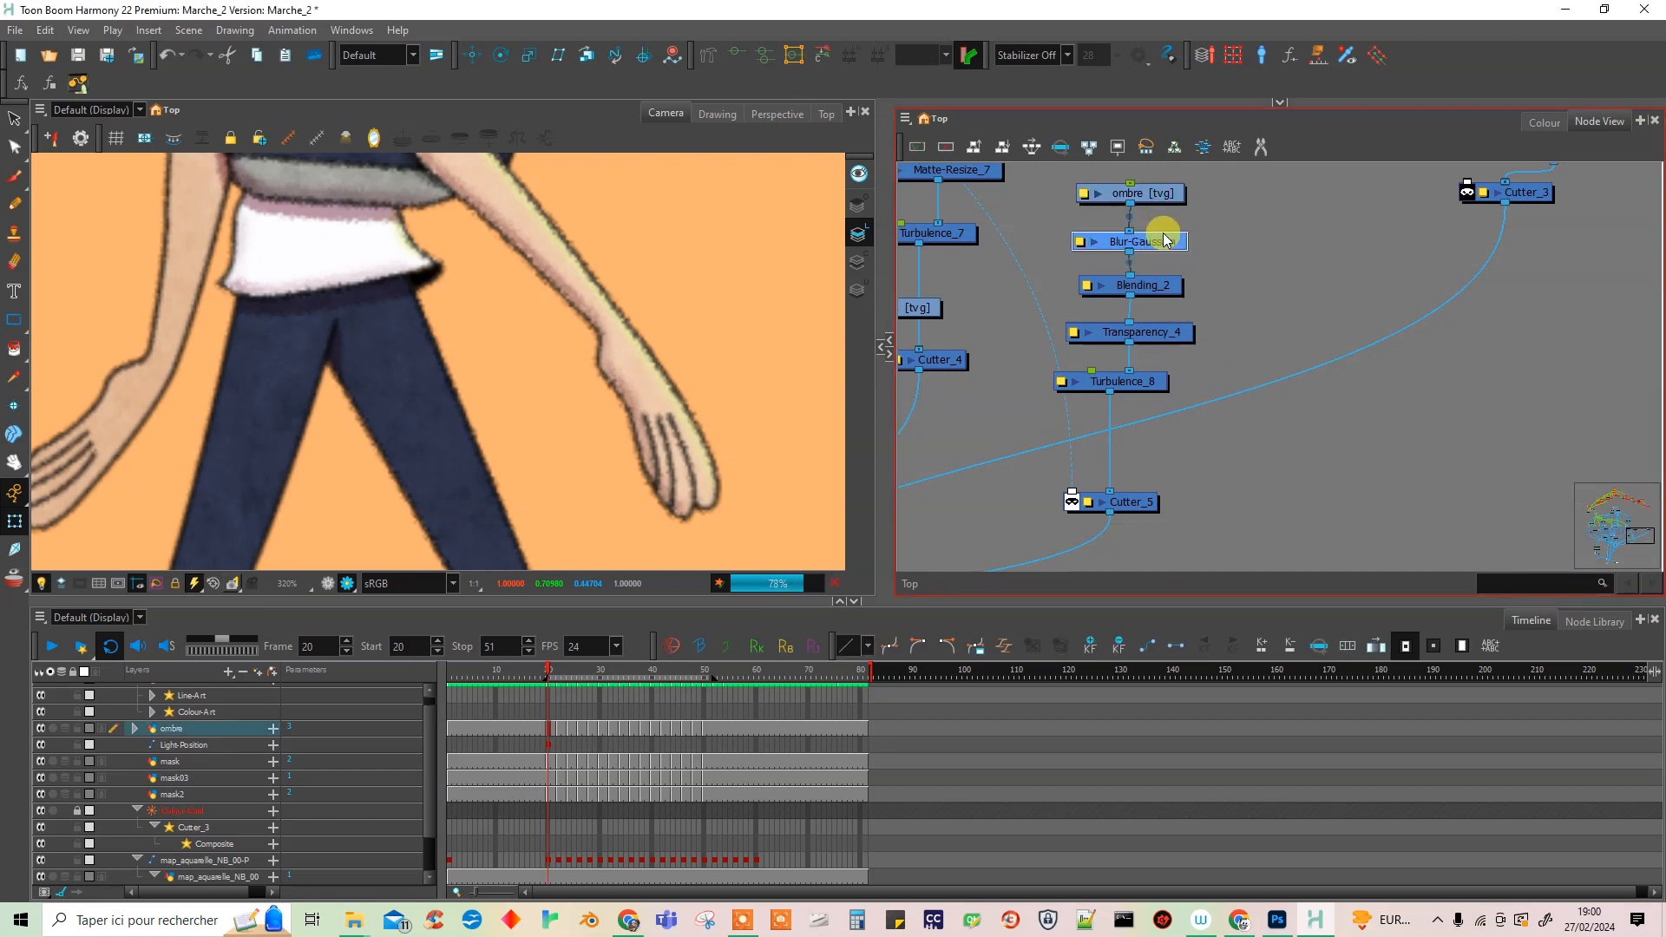
Try a blurriness of 1 on the Blur-Gaussian node, reduce it to 0.5 and close its properties.
double_click(1079, 242)
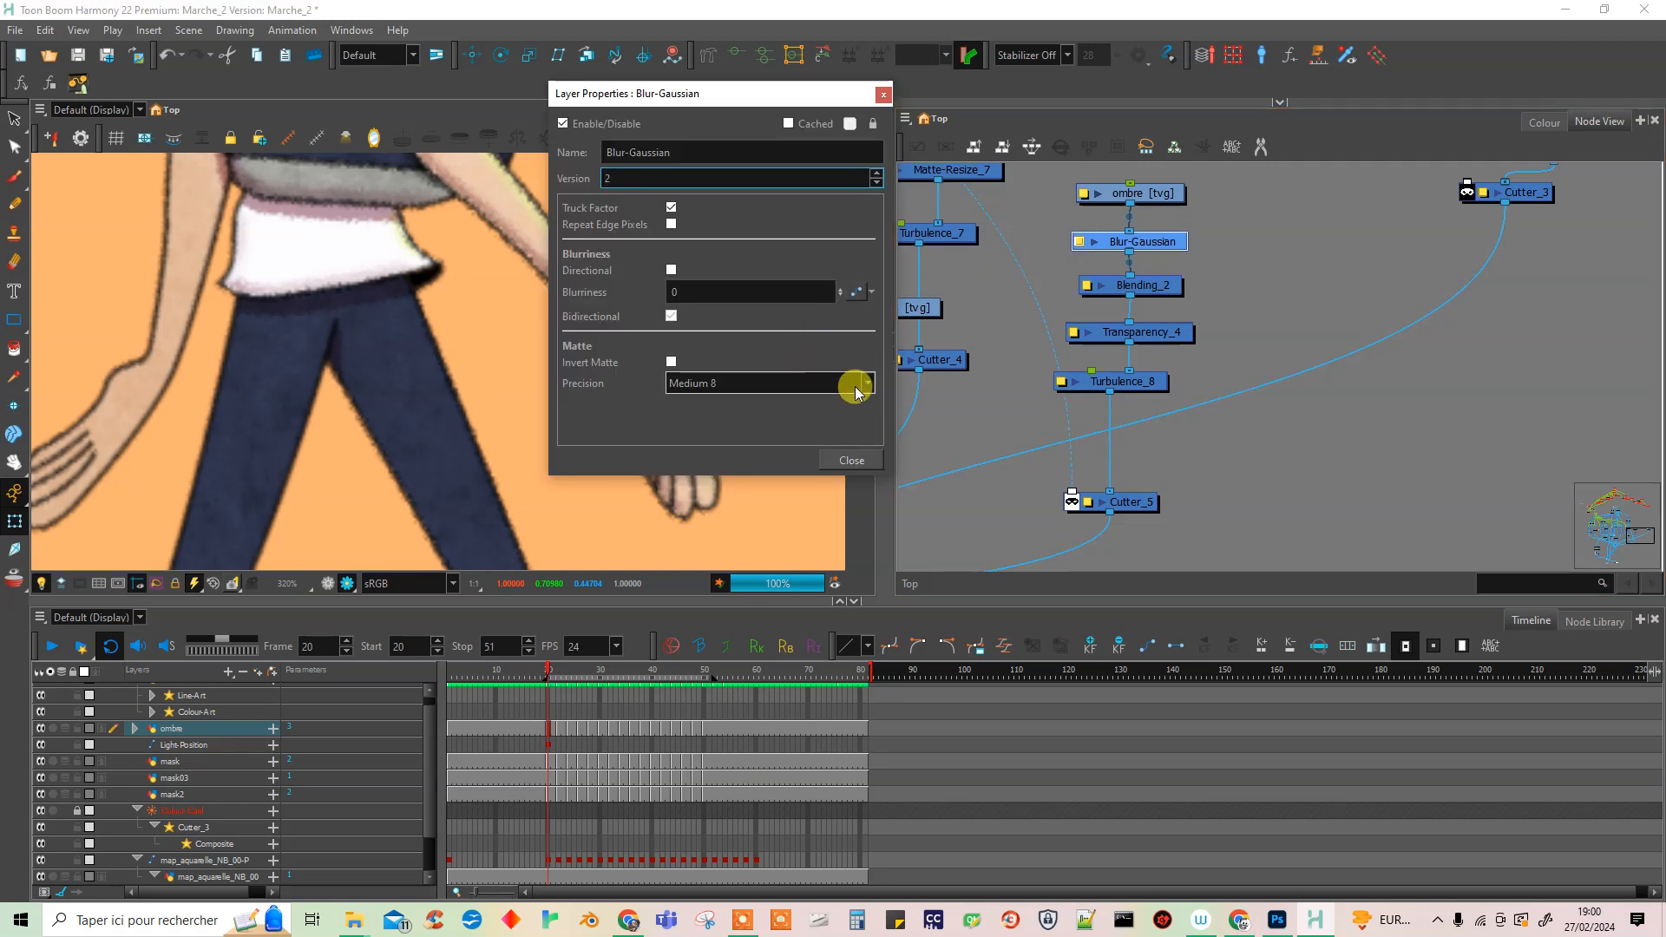
drag(843, 294, 842, 232)
double_click(703, 293)
text(1)
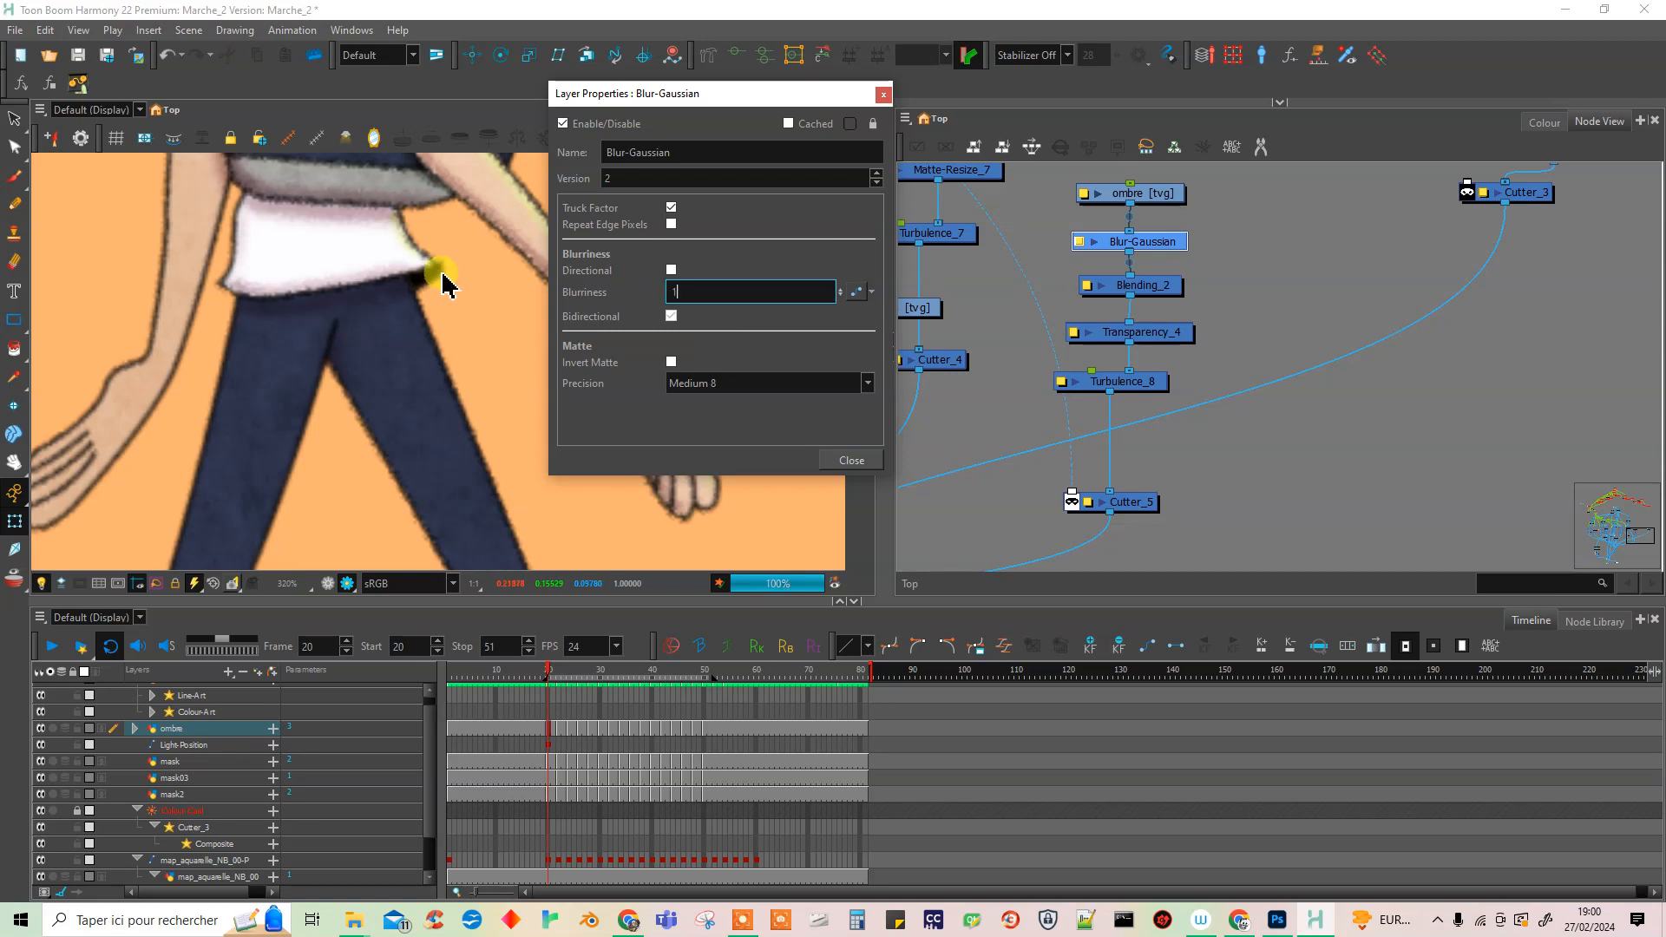
drag(690, 290, 575, 289)
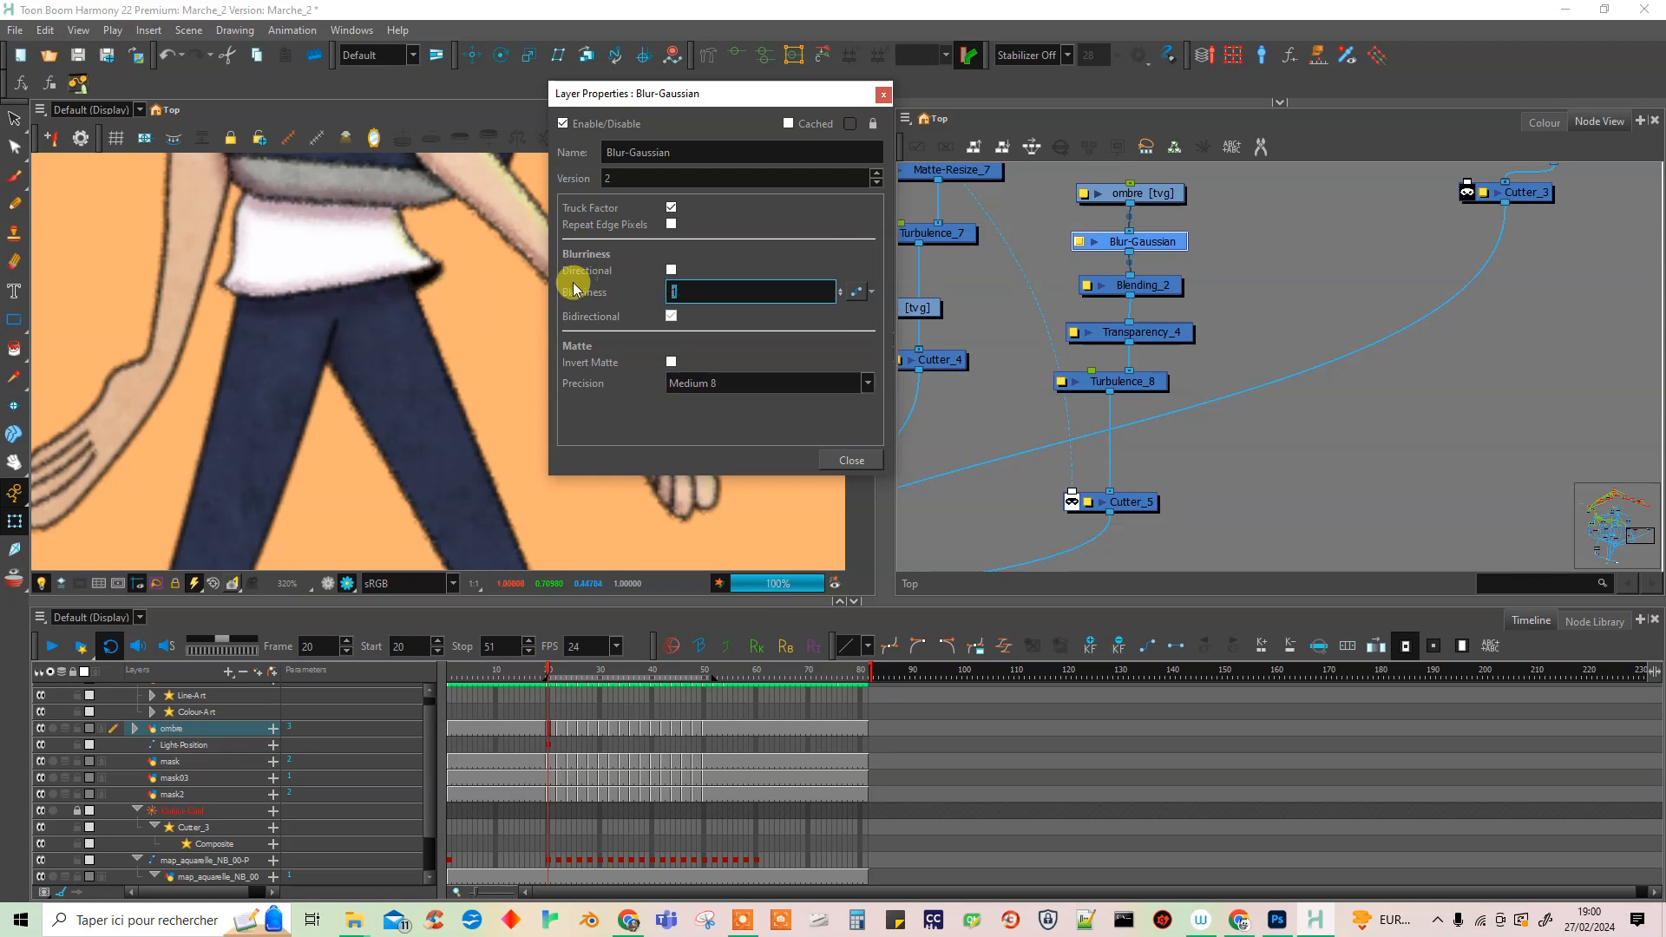
key(Return)
click(683, 290)
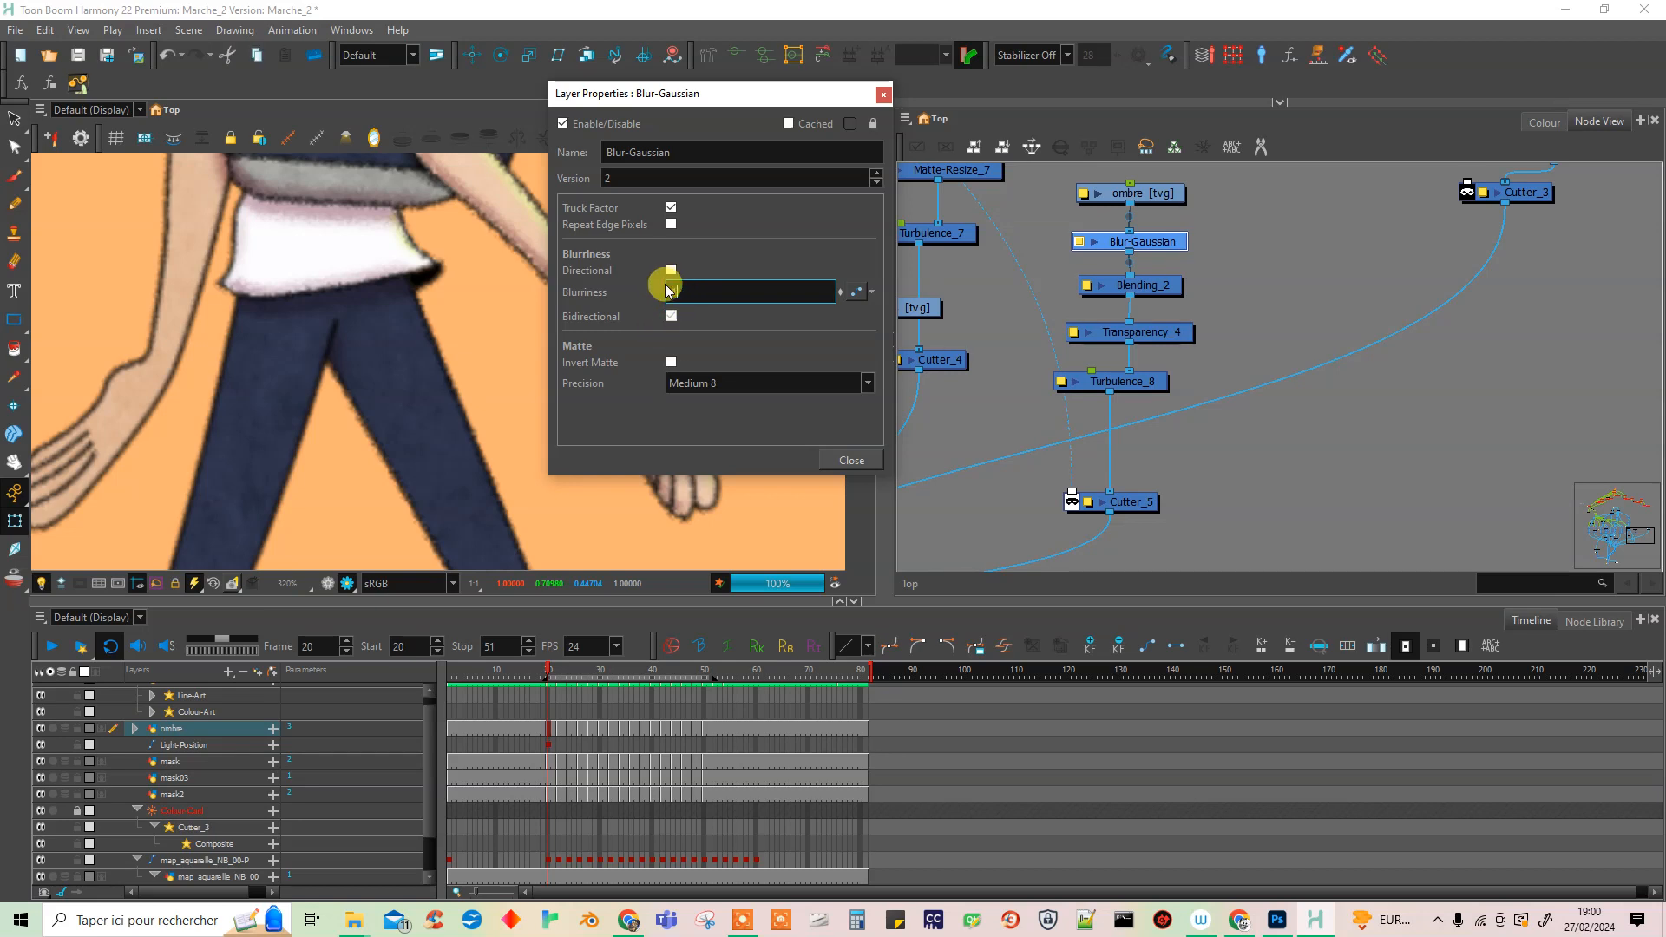
text(1)
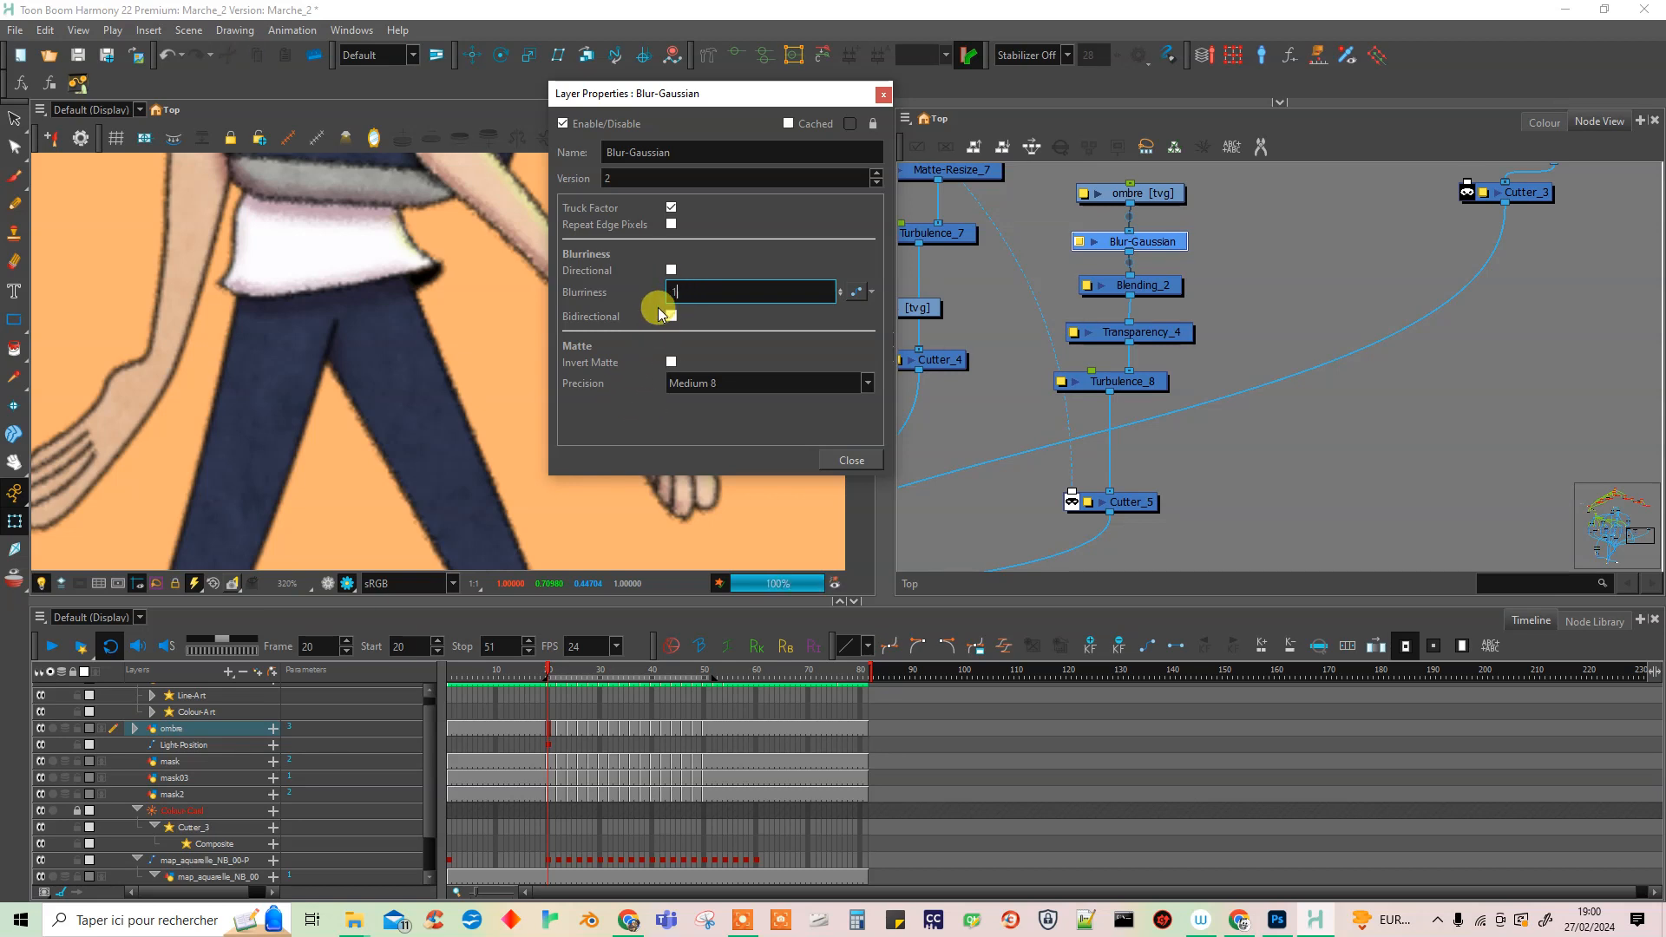
double_click(691, 289)
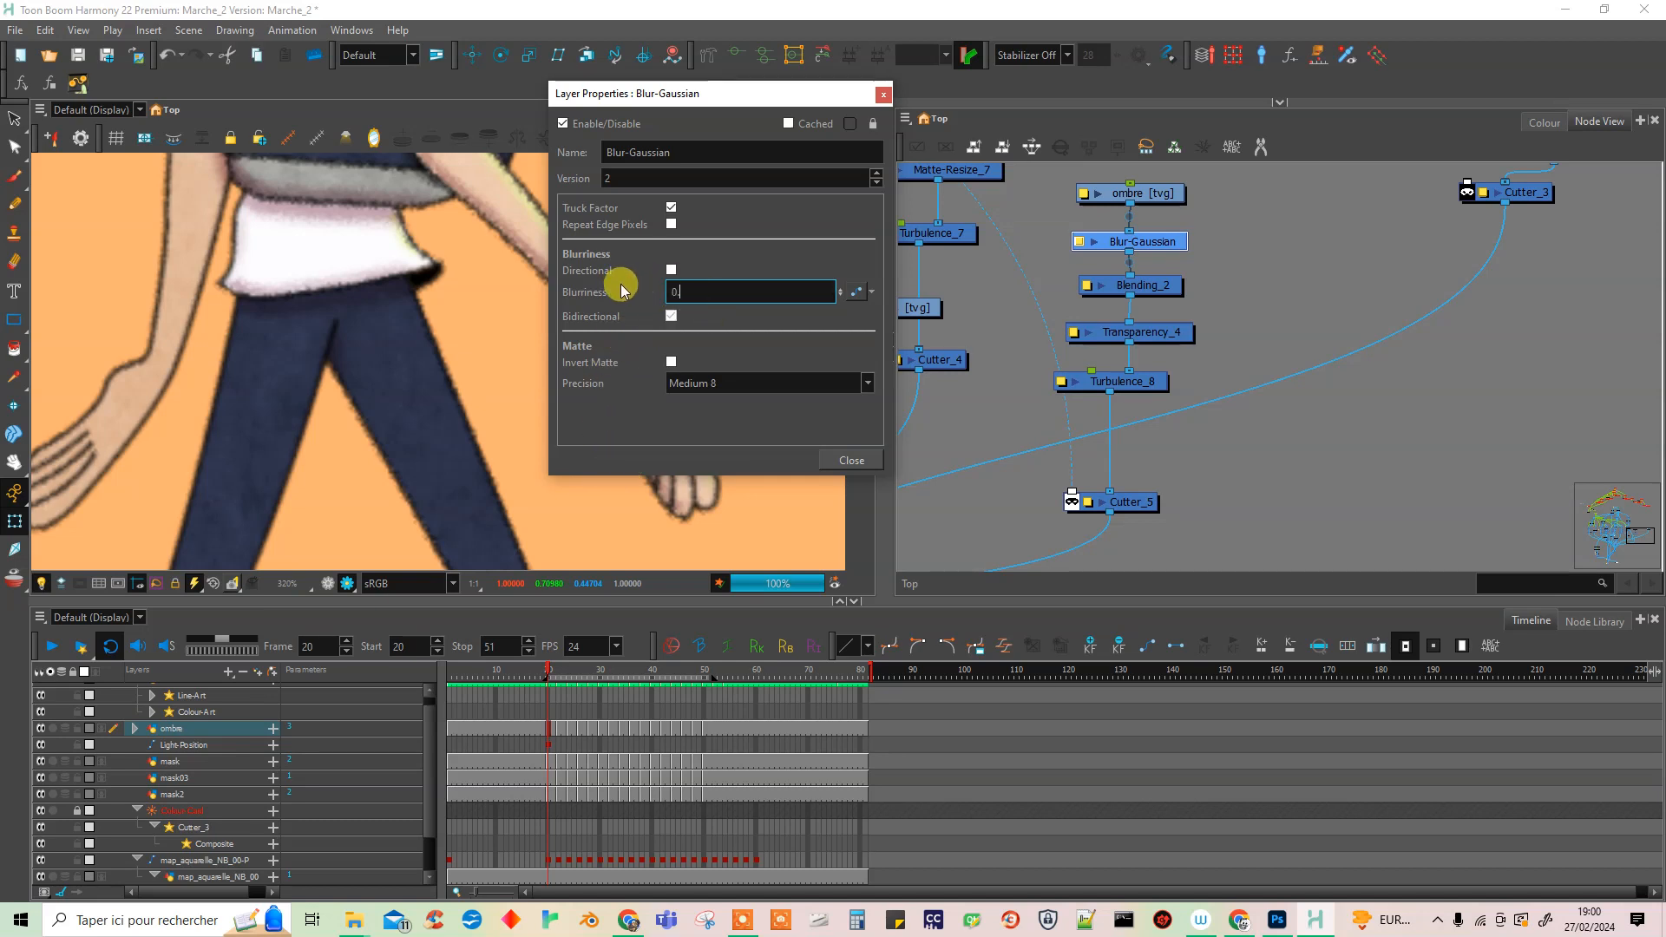
text(0.5)
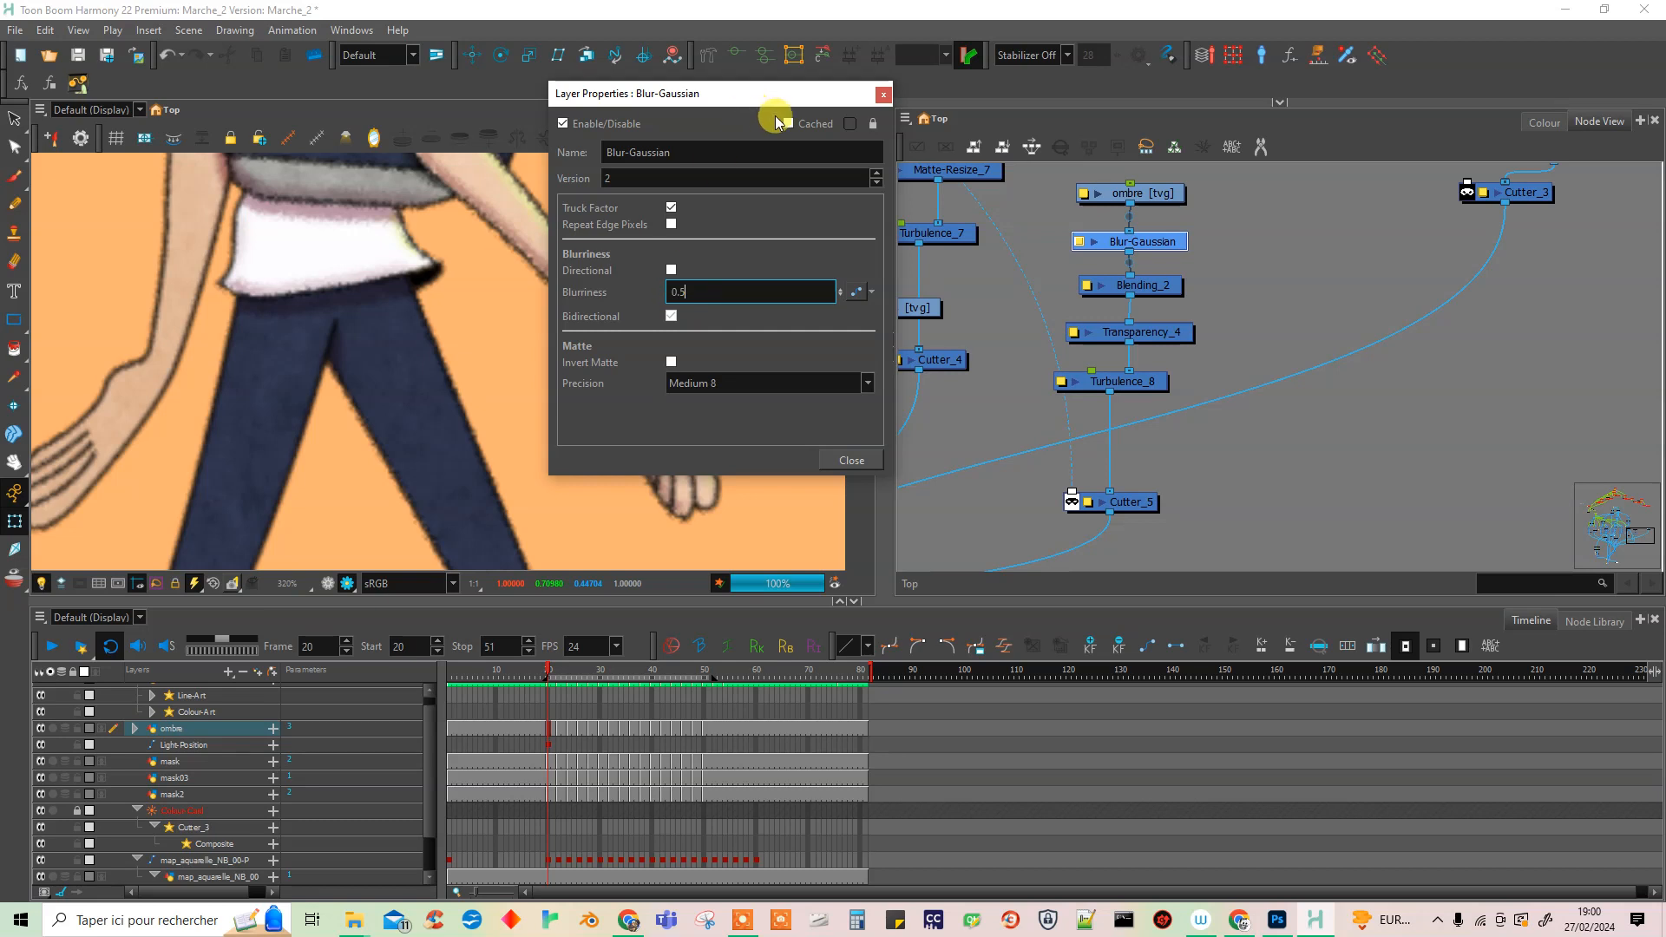
click(885, 94)
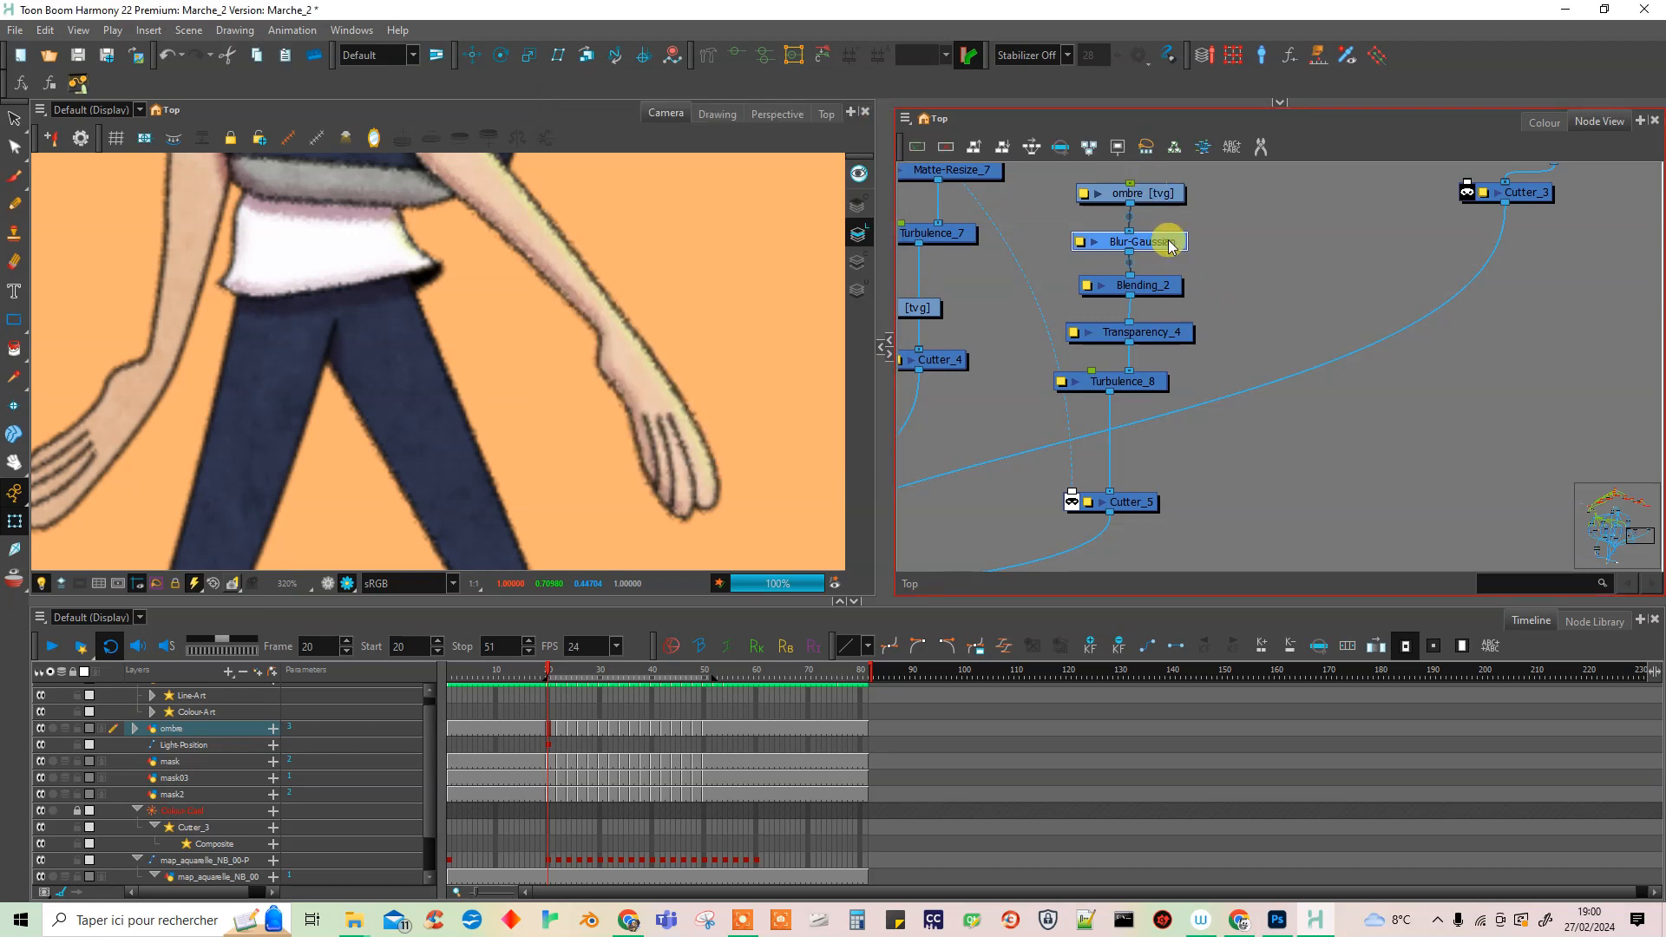
Try the Blur-Gaussian node between Turbulence_8 and Cutter_5, and move it back between ombre and Blending_2.
mouse_move(1170, 246)
mouse_down()
mouse_move(1227, 256)
mouse_move(1325, 220)
mouse_move(1168, 235)
mouse_up()
click(282, 233)
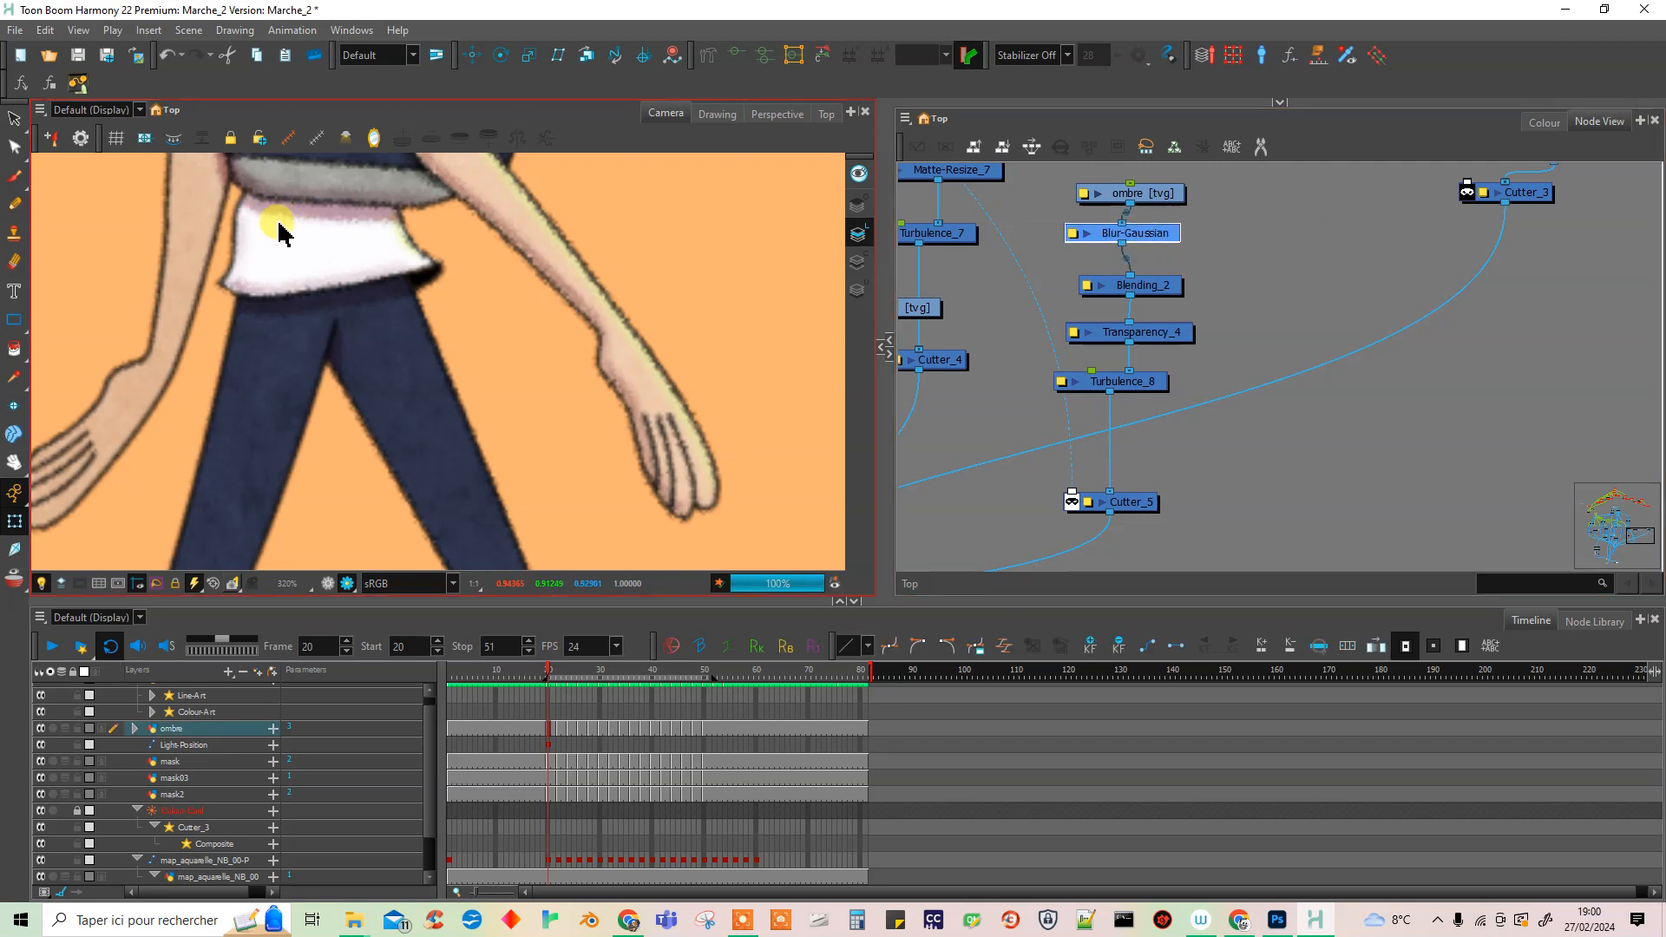
click(1193, 311)
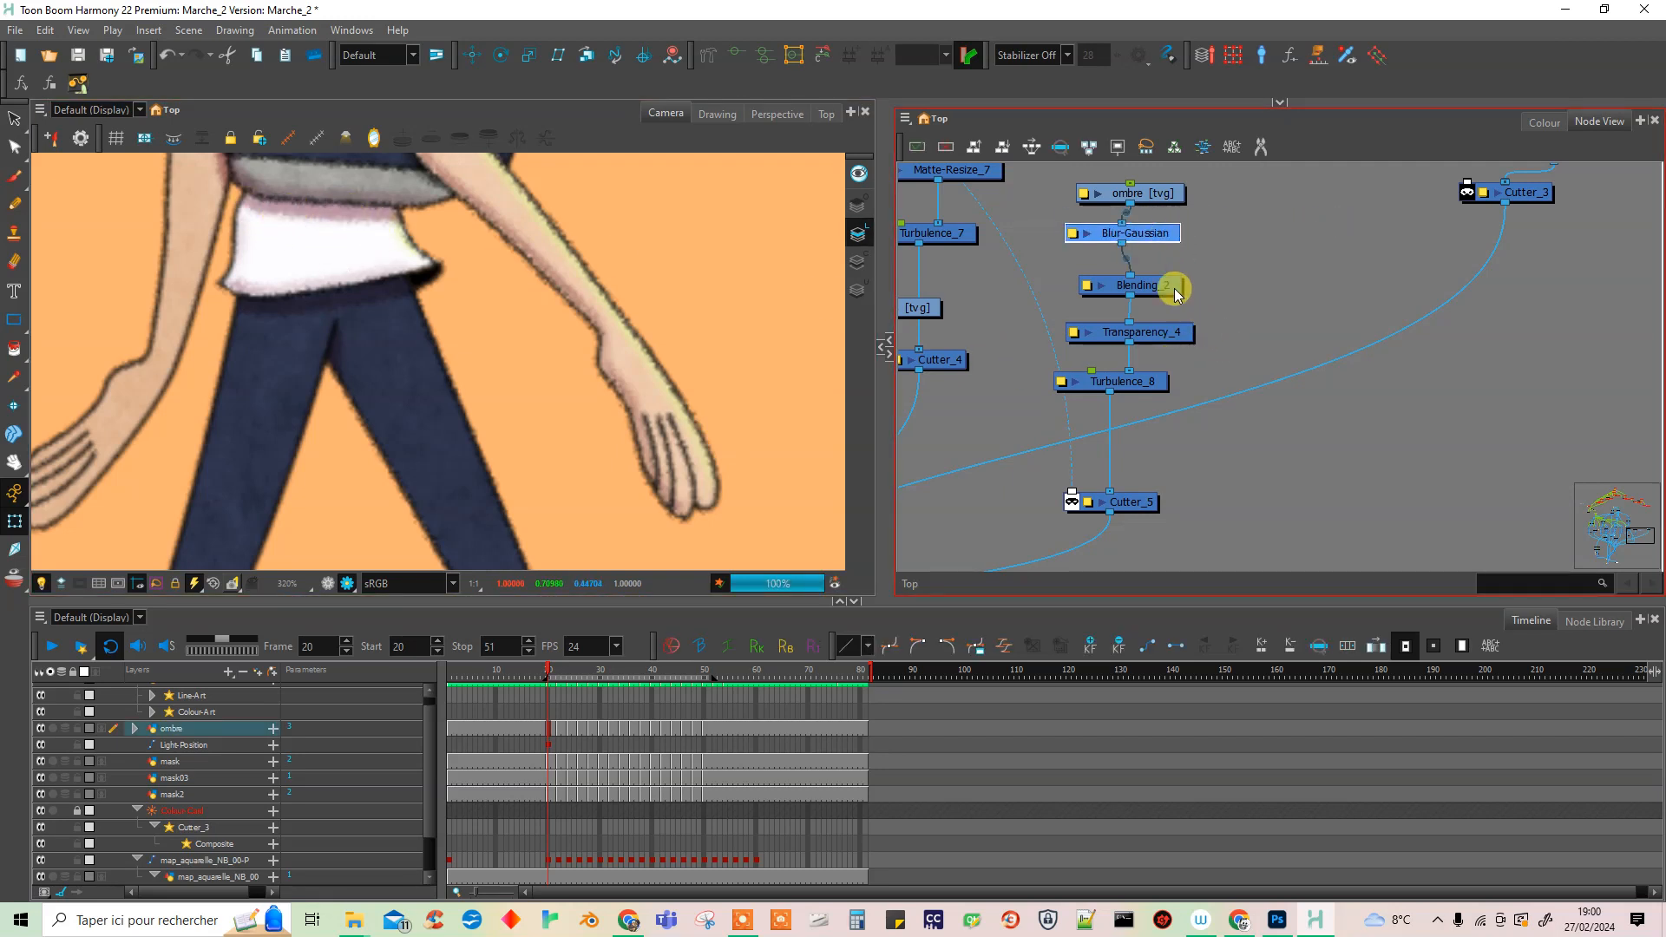
drag(1149, 232, 1362, 476)
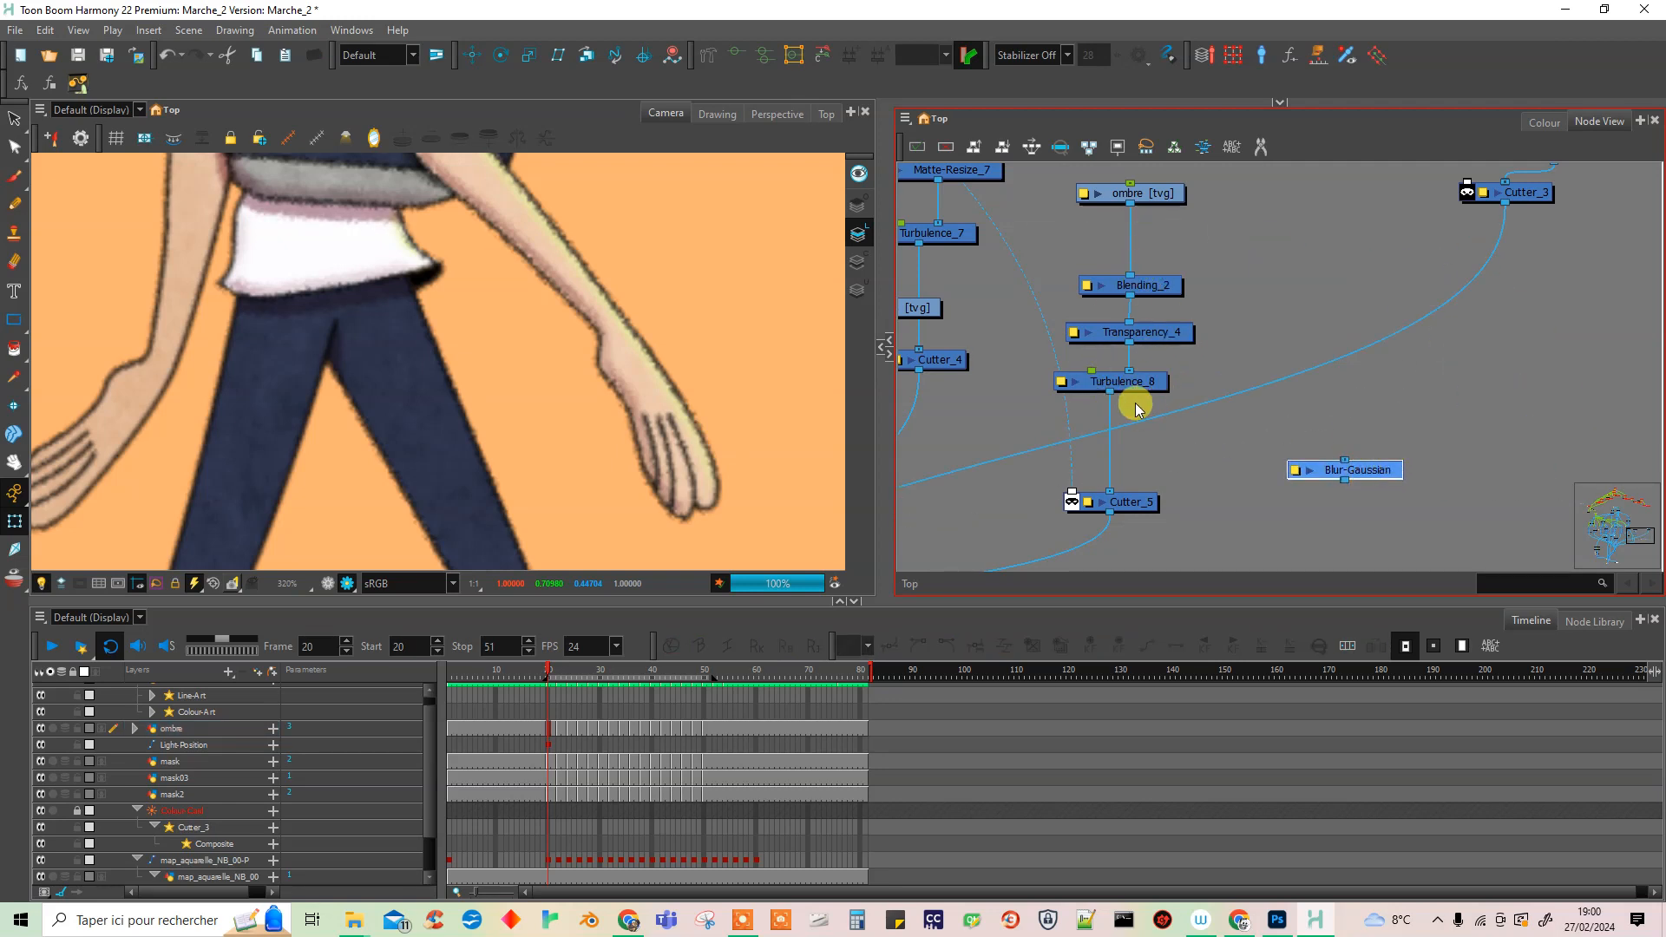
drag(1386, 468, 1150, 455)
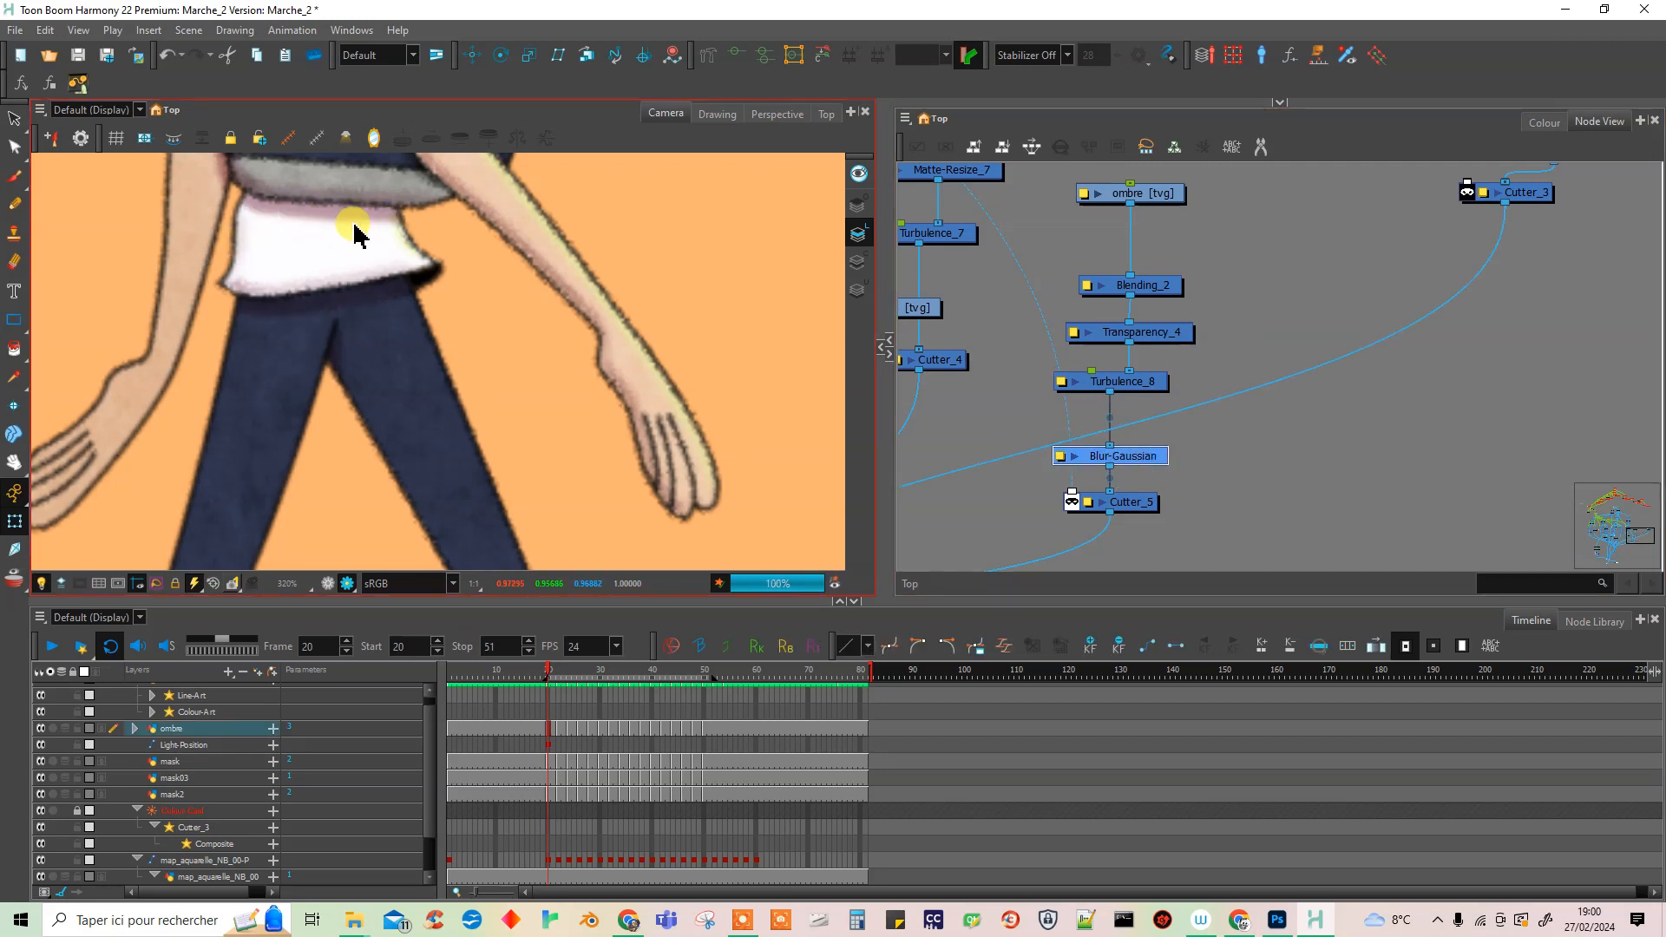
drag(1159, 453, 1173, 238)
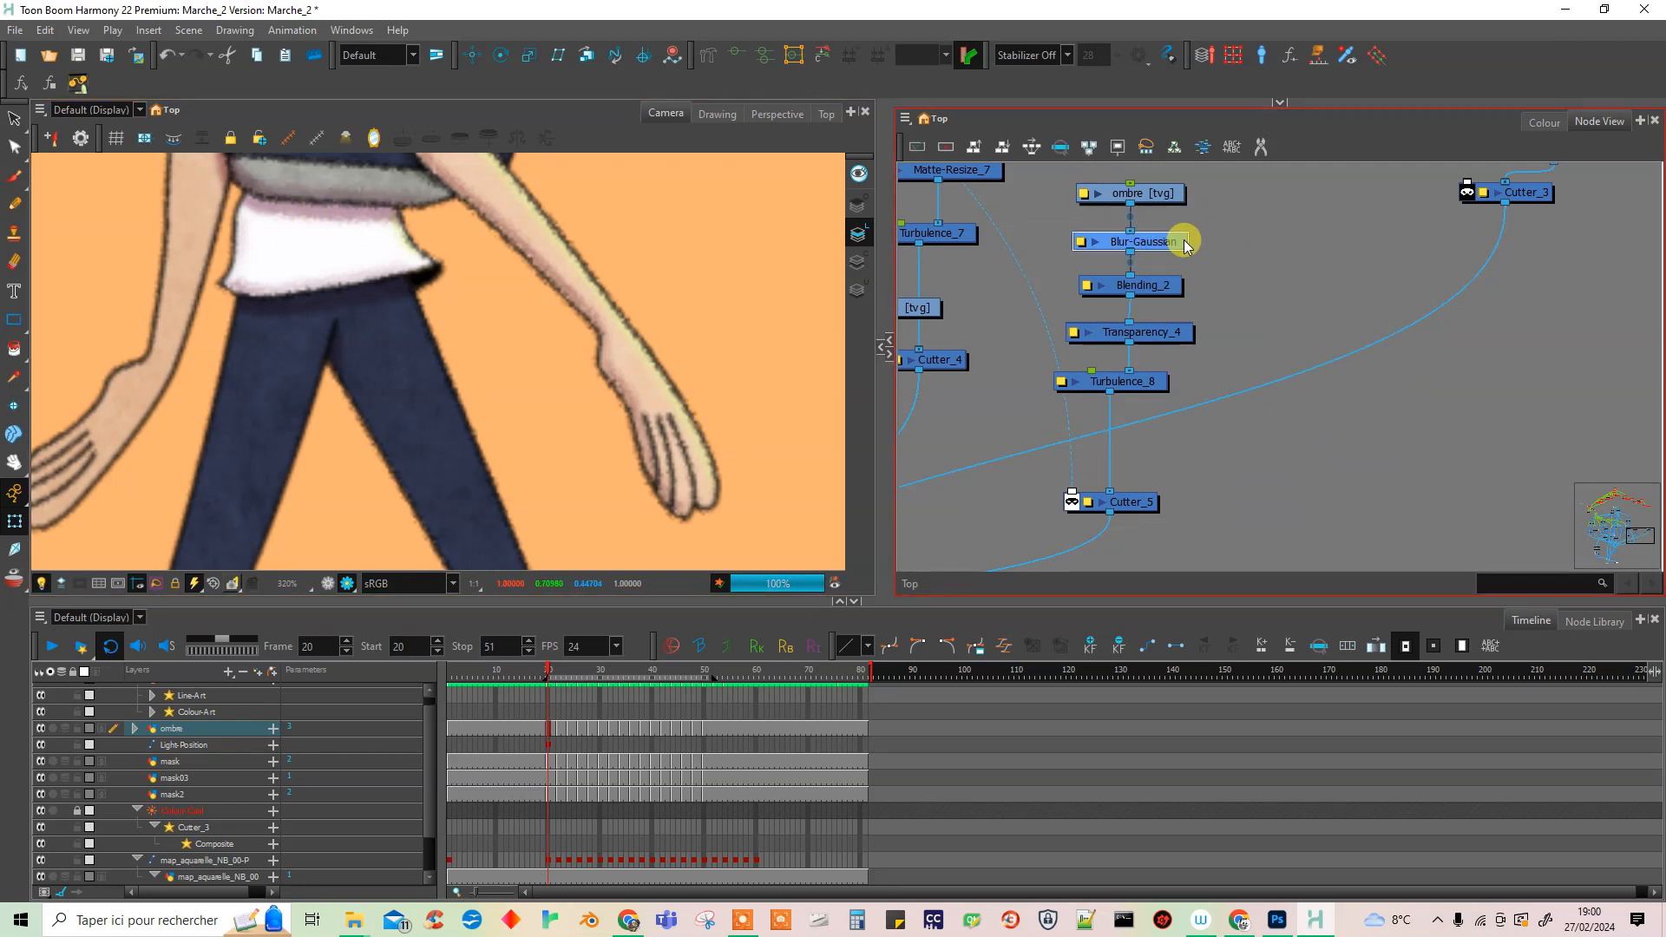
Set the Blur-Gaussian node's blurriness to 0.7, close its properties and deselect the node.
click(1082, 242)
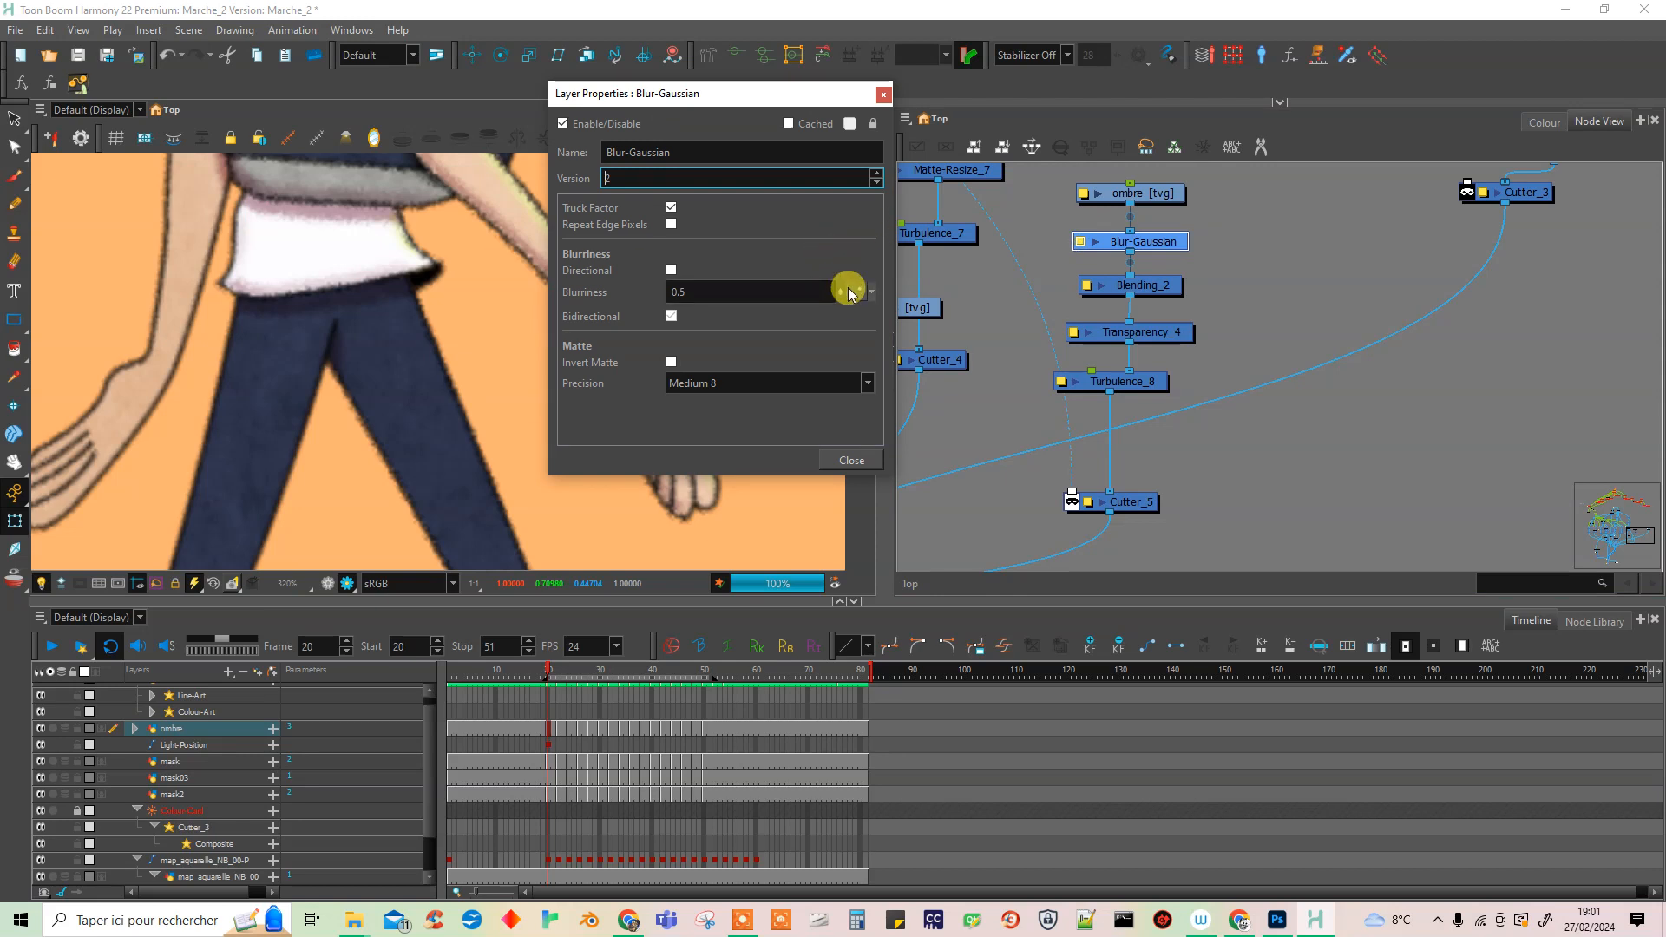
drag(841, 298, 846, 287)
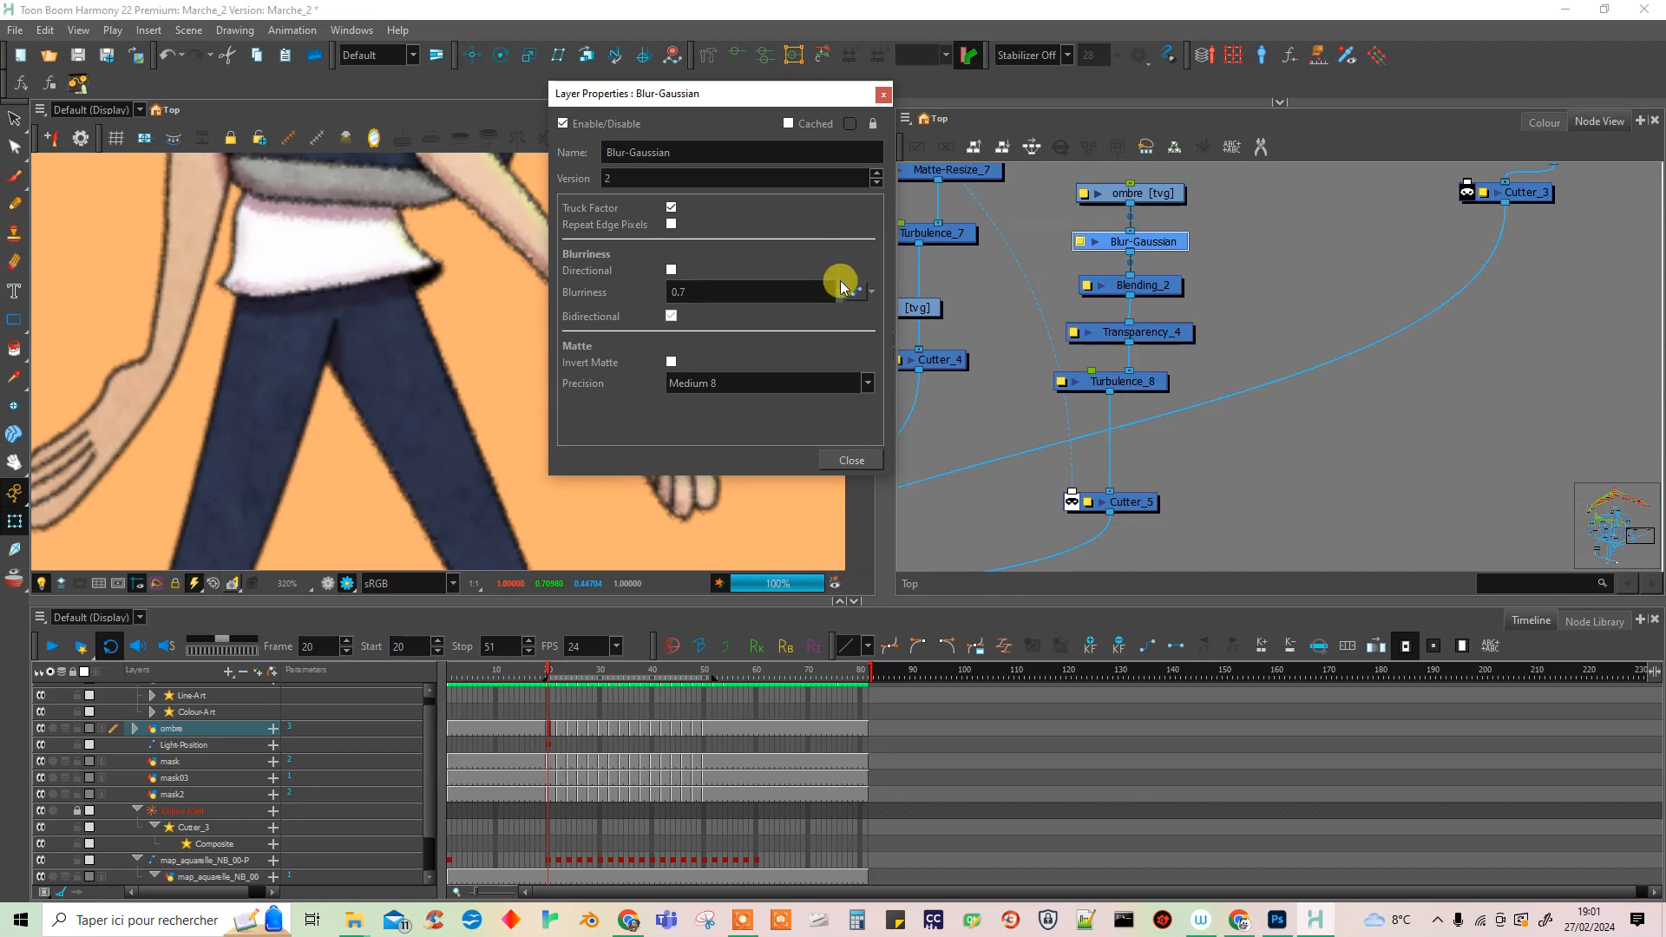
click(883, 93)
click(1249, 284)
Check the softened shading on the policeman's body in the camera view and save the scene.
scroll(342, 376, down, 6)
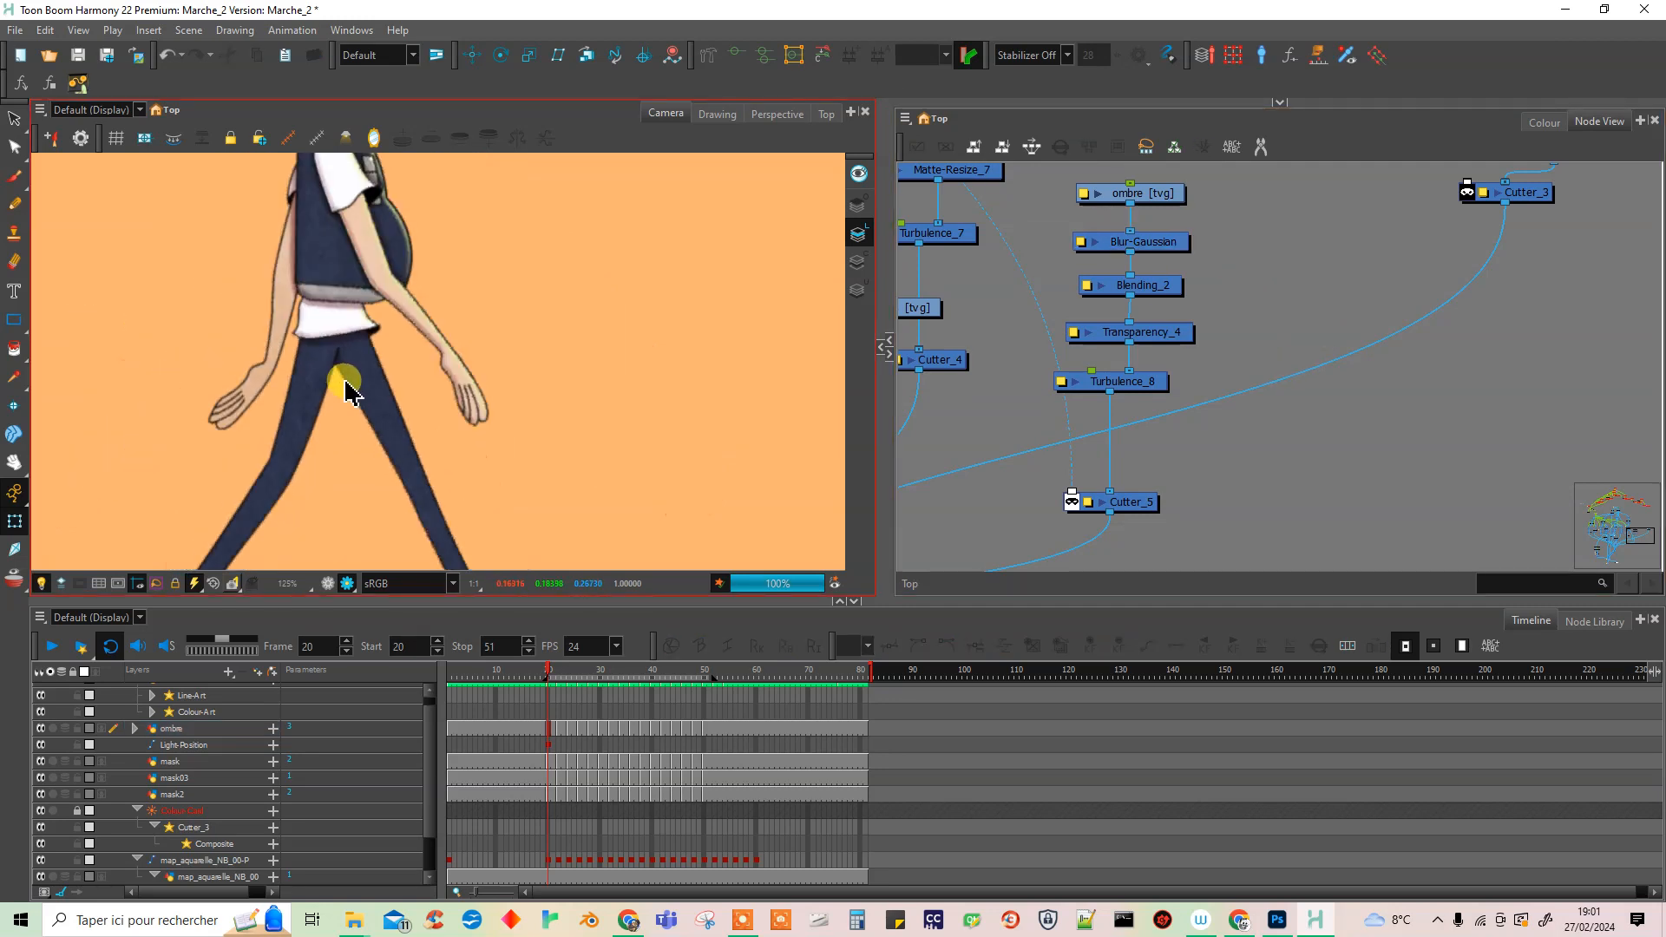
scroll(331, 314, up, 2)
scroll(327, 408, up, 4)
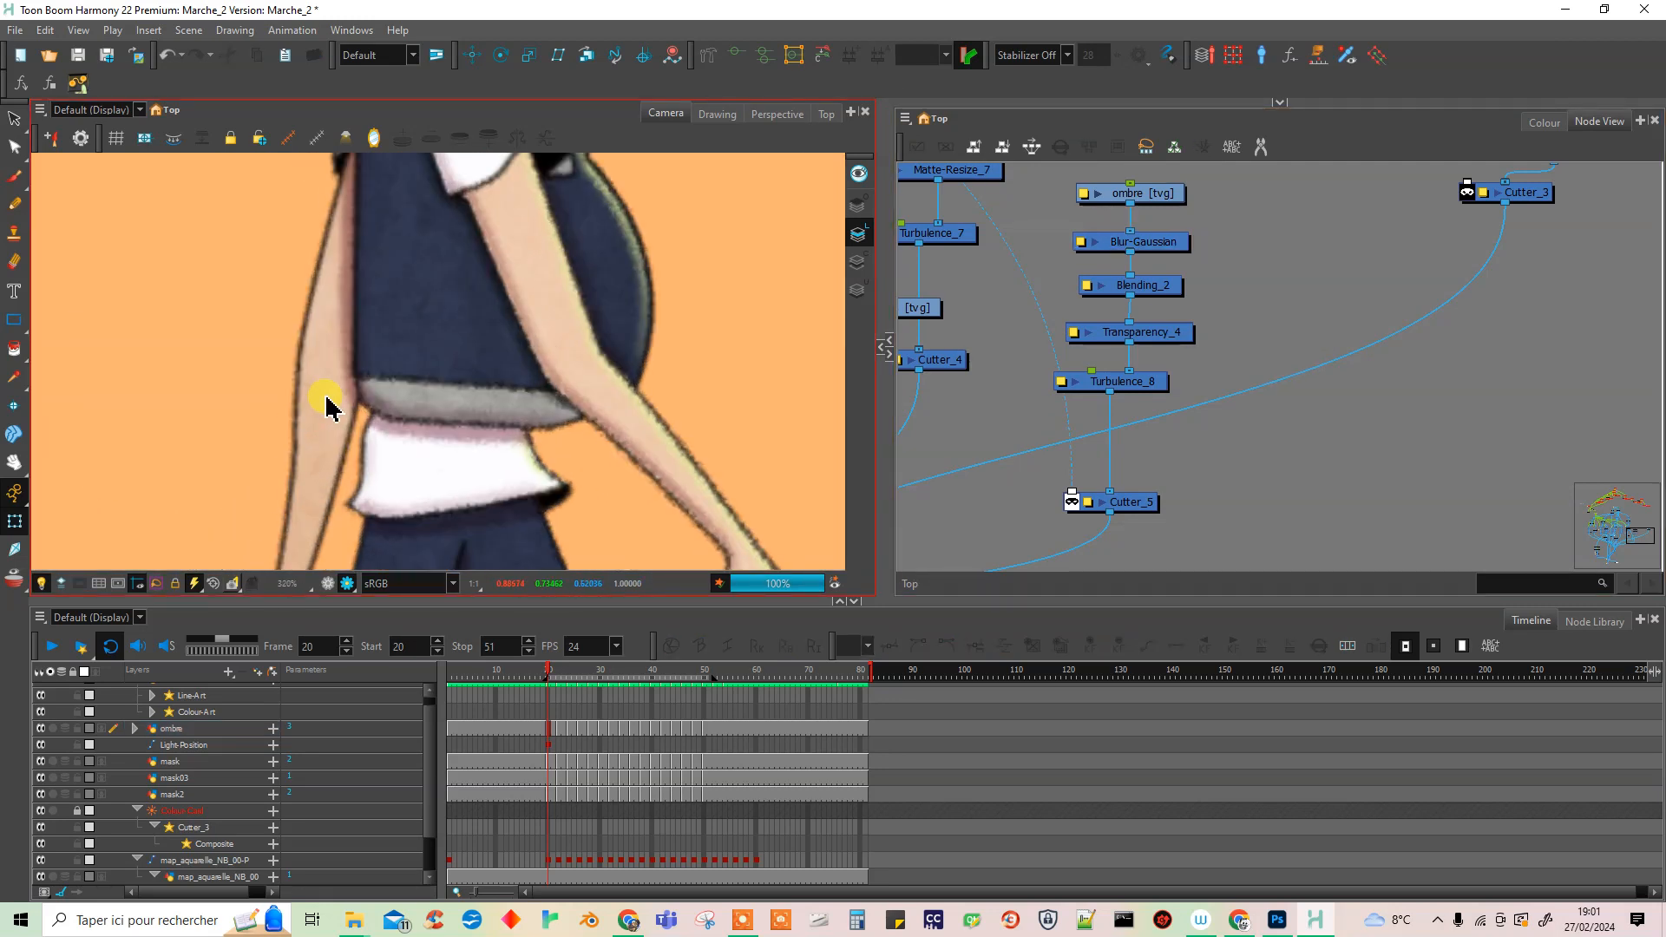
scroll(342, 387, down, 3)
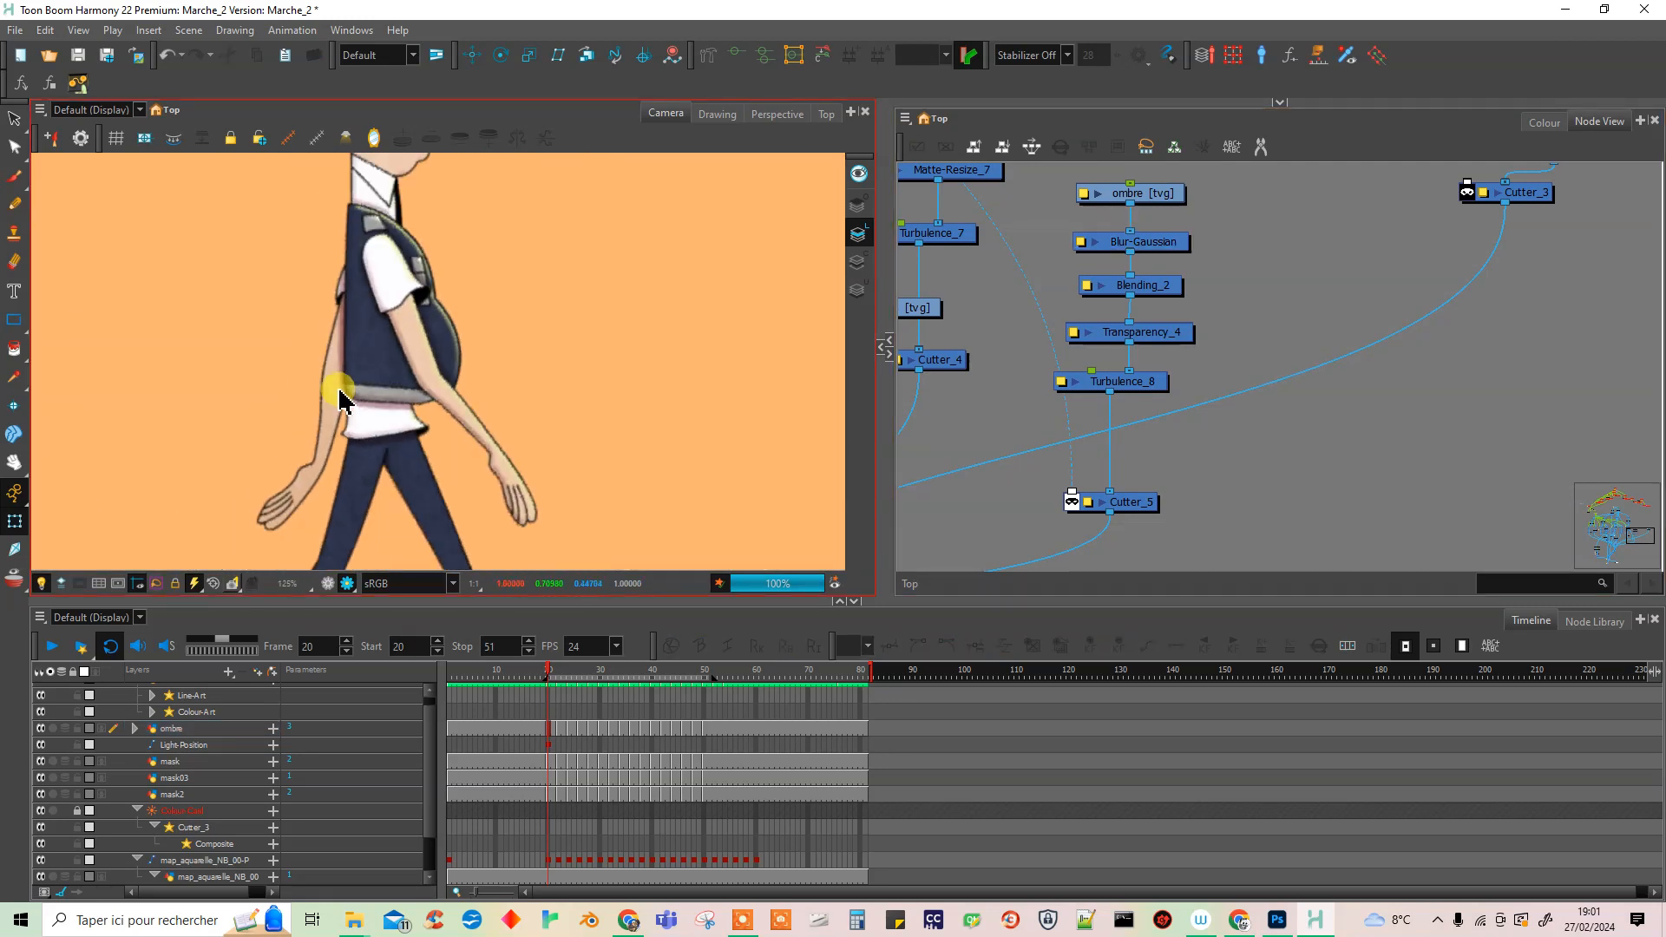
scroll(338, 399, down, 1)
key(ctrl+s)
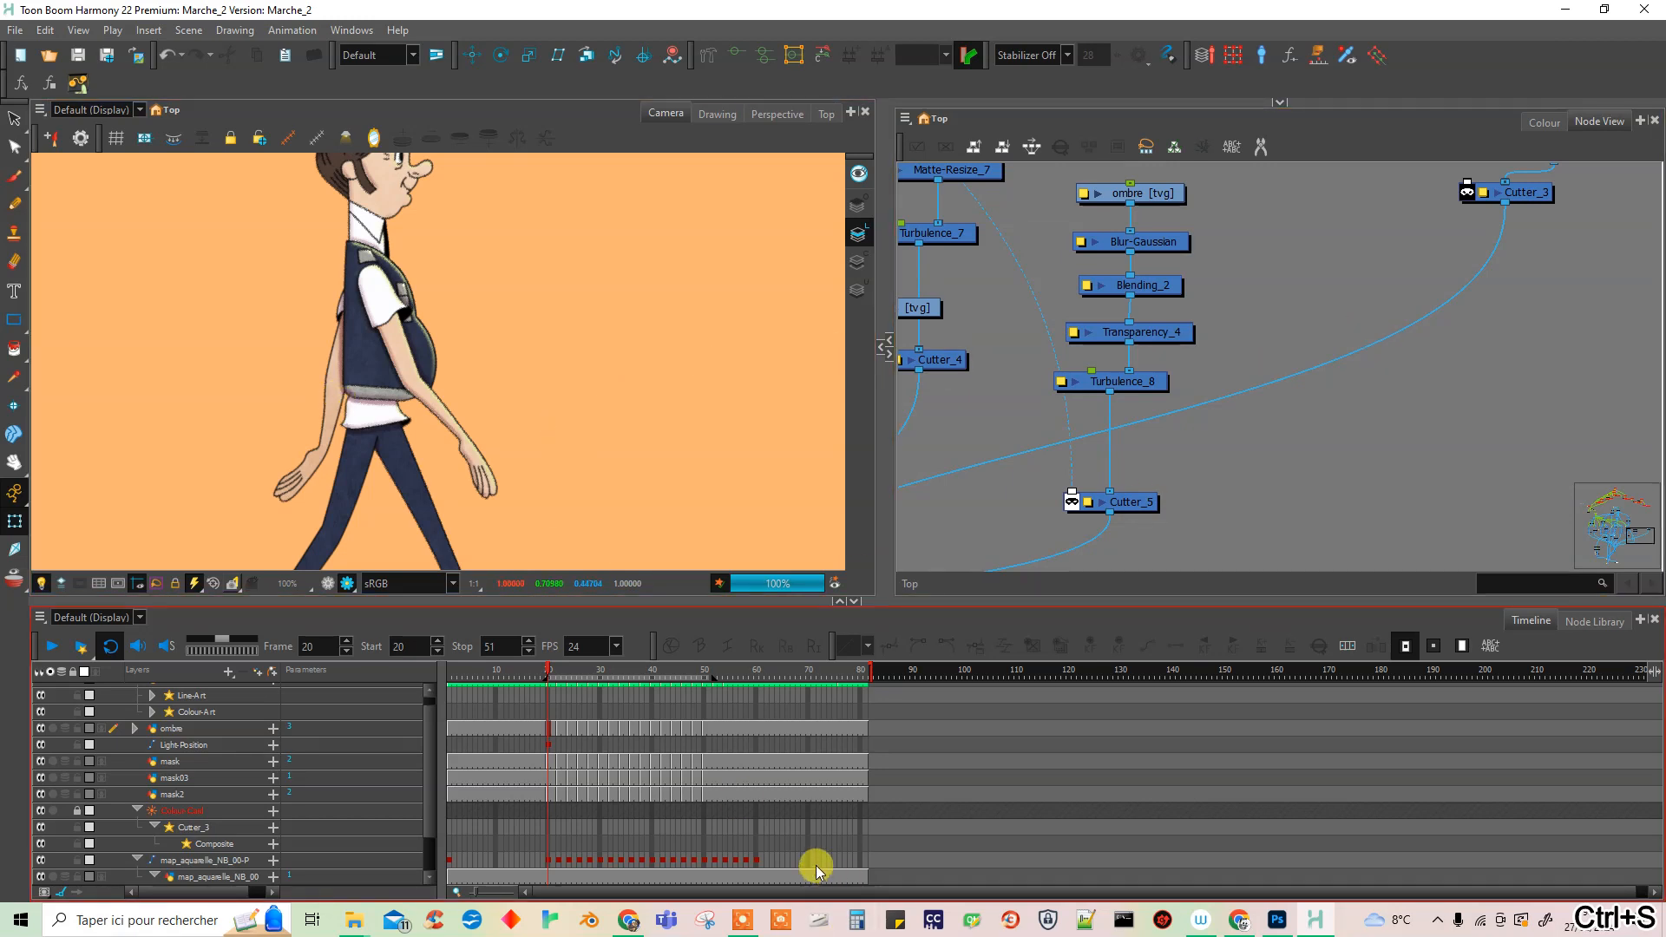
mouse_move(740, 931)
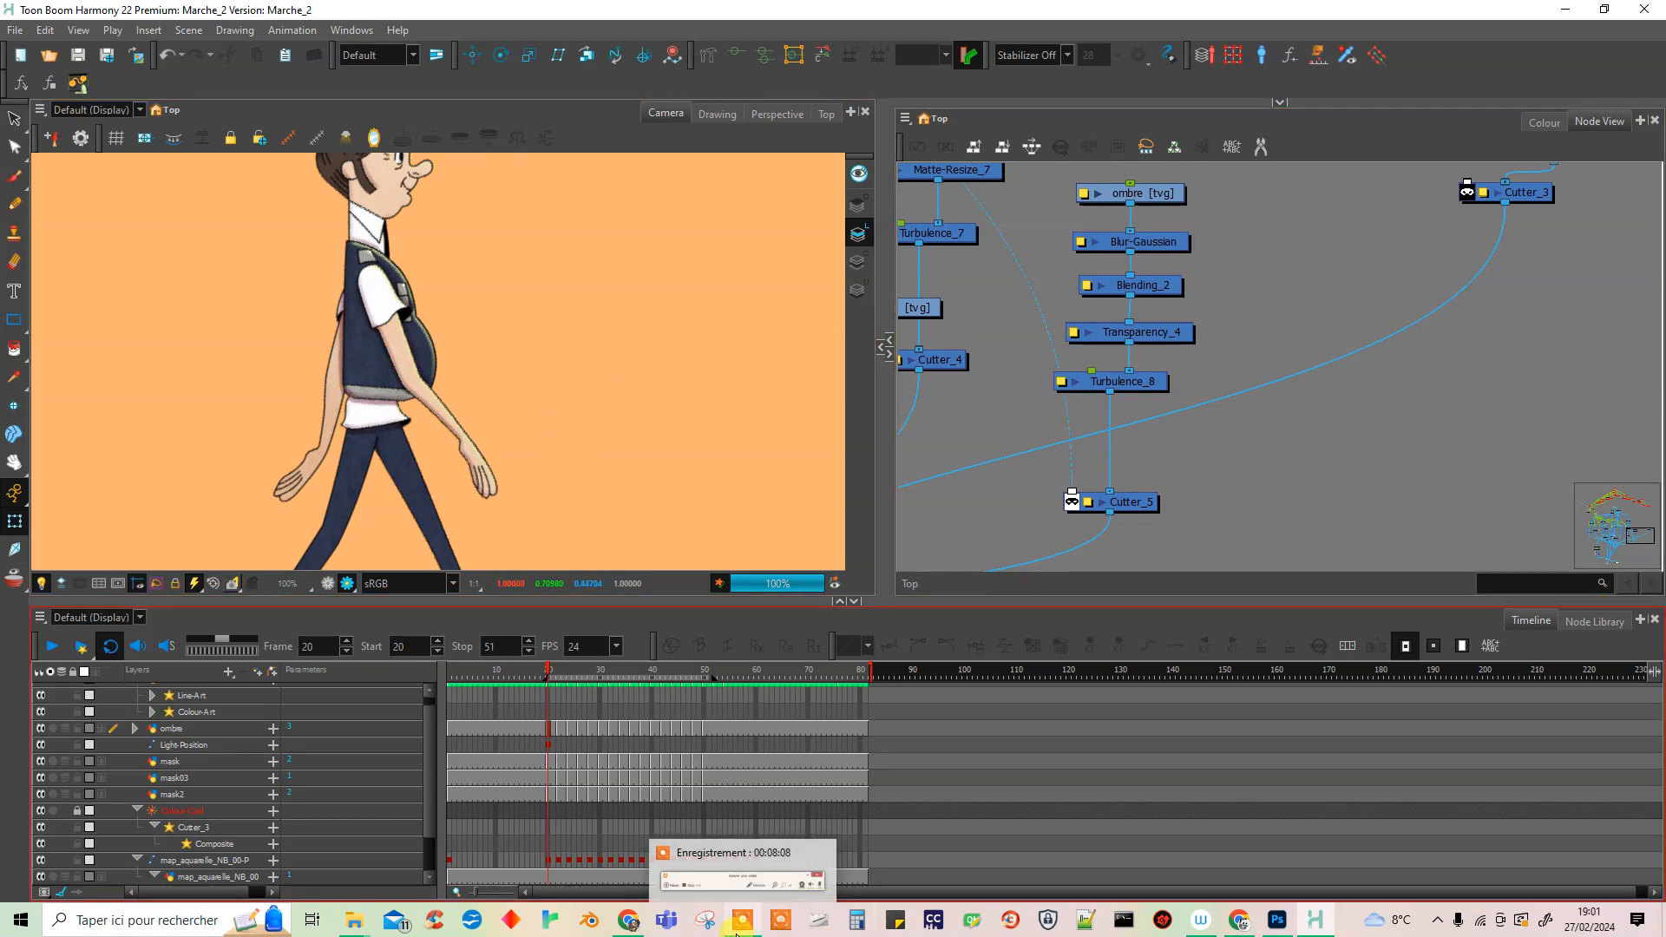